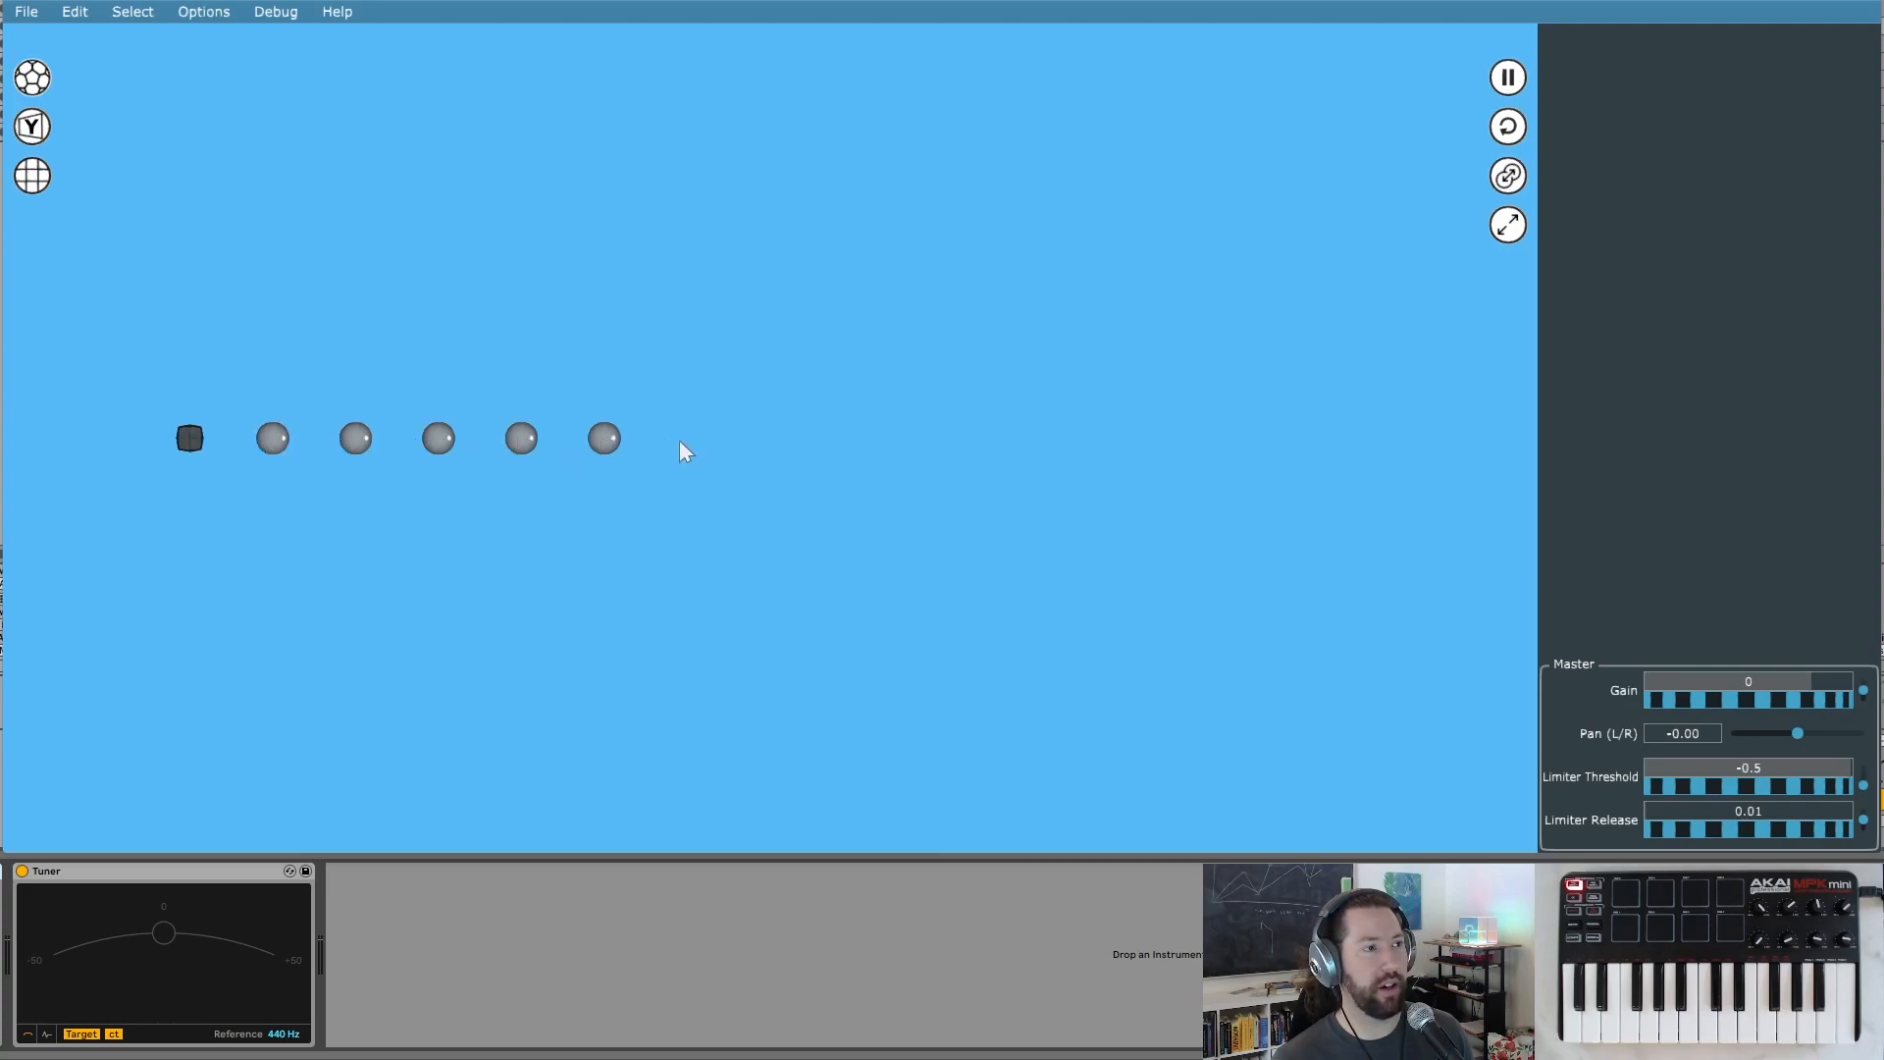
- Finish the row with two more bodies and an end anchor, and connect all neighbouring objects with springs
click(834, 440)
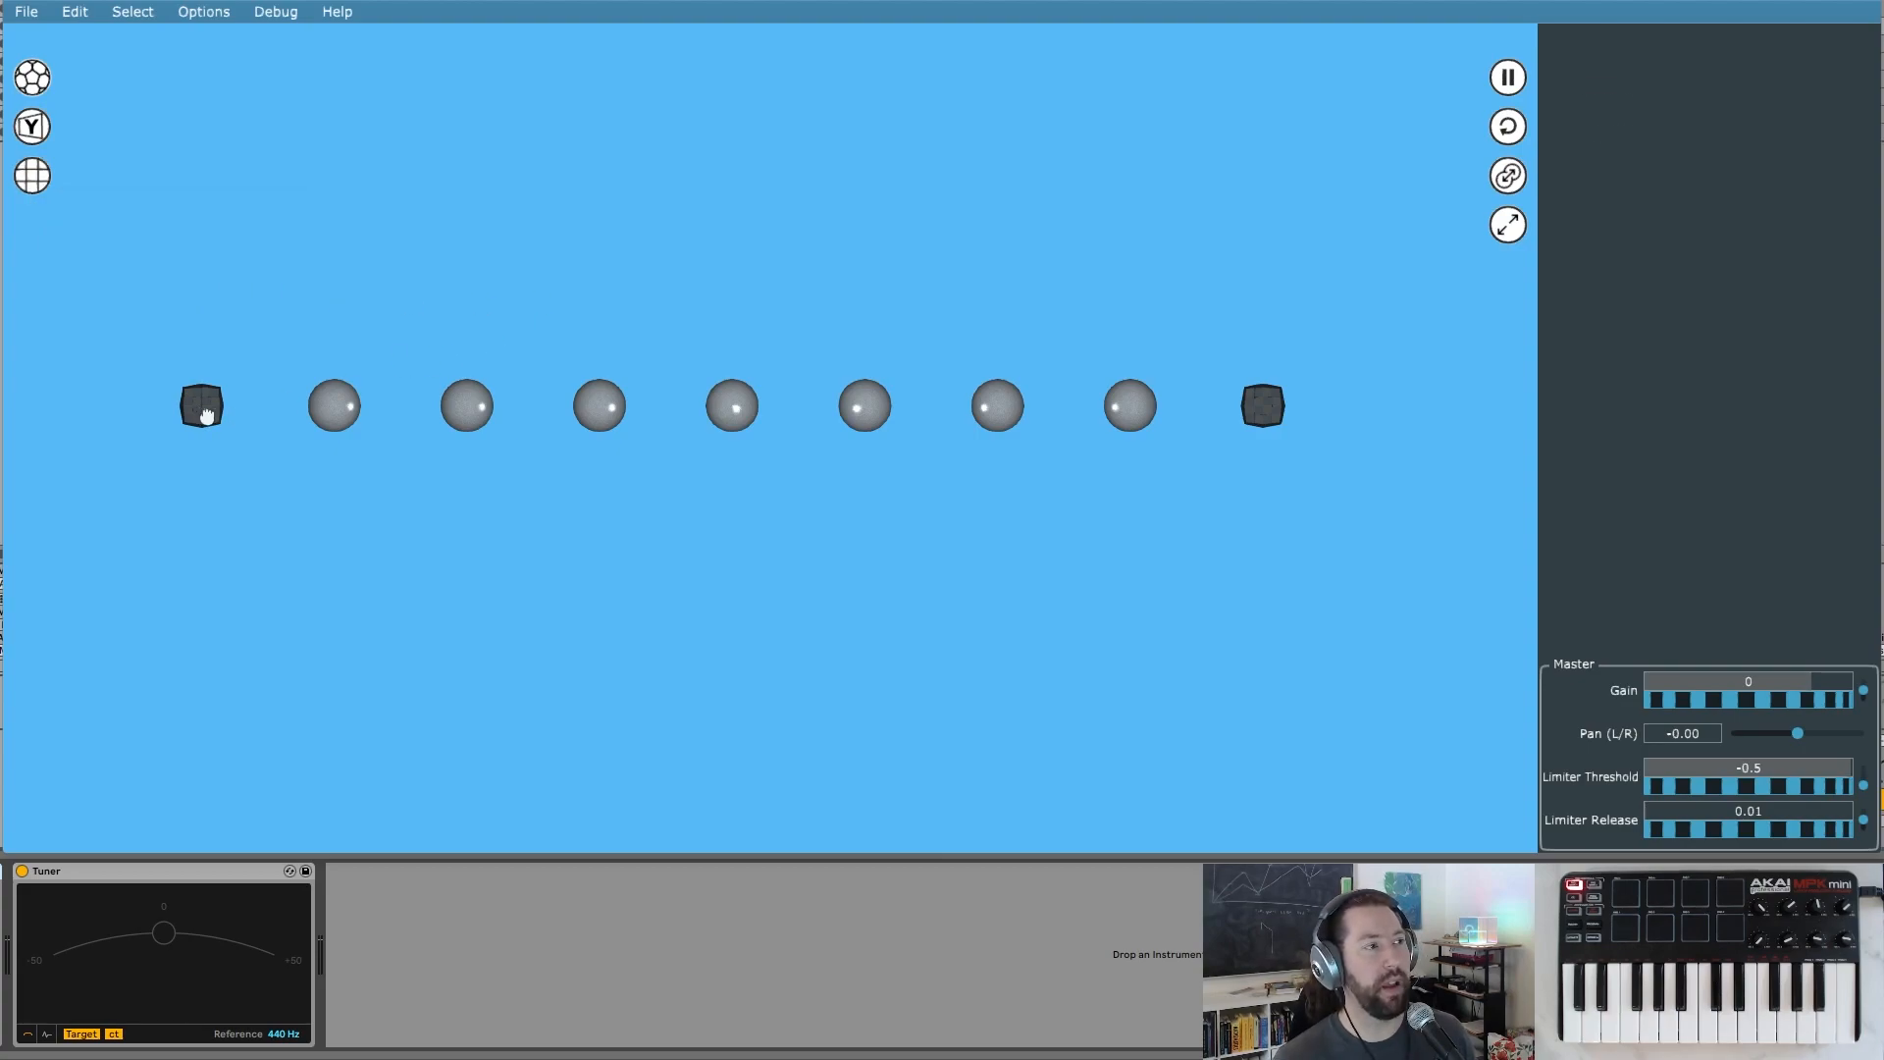
drag(201, 415, 306, 414)
drag(592, 416, 601, 414)
drag(727, 416, 1263, 413)
drag(940, 474, 999, 494)
- Set the length of all eight springs in the chain to 0.2
drag(268, 292, 406, 389)
drag(346, 279, 1246, 548)
click(1767, 477)
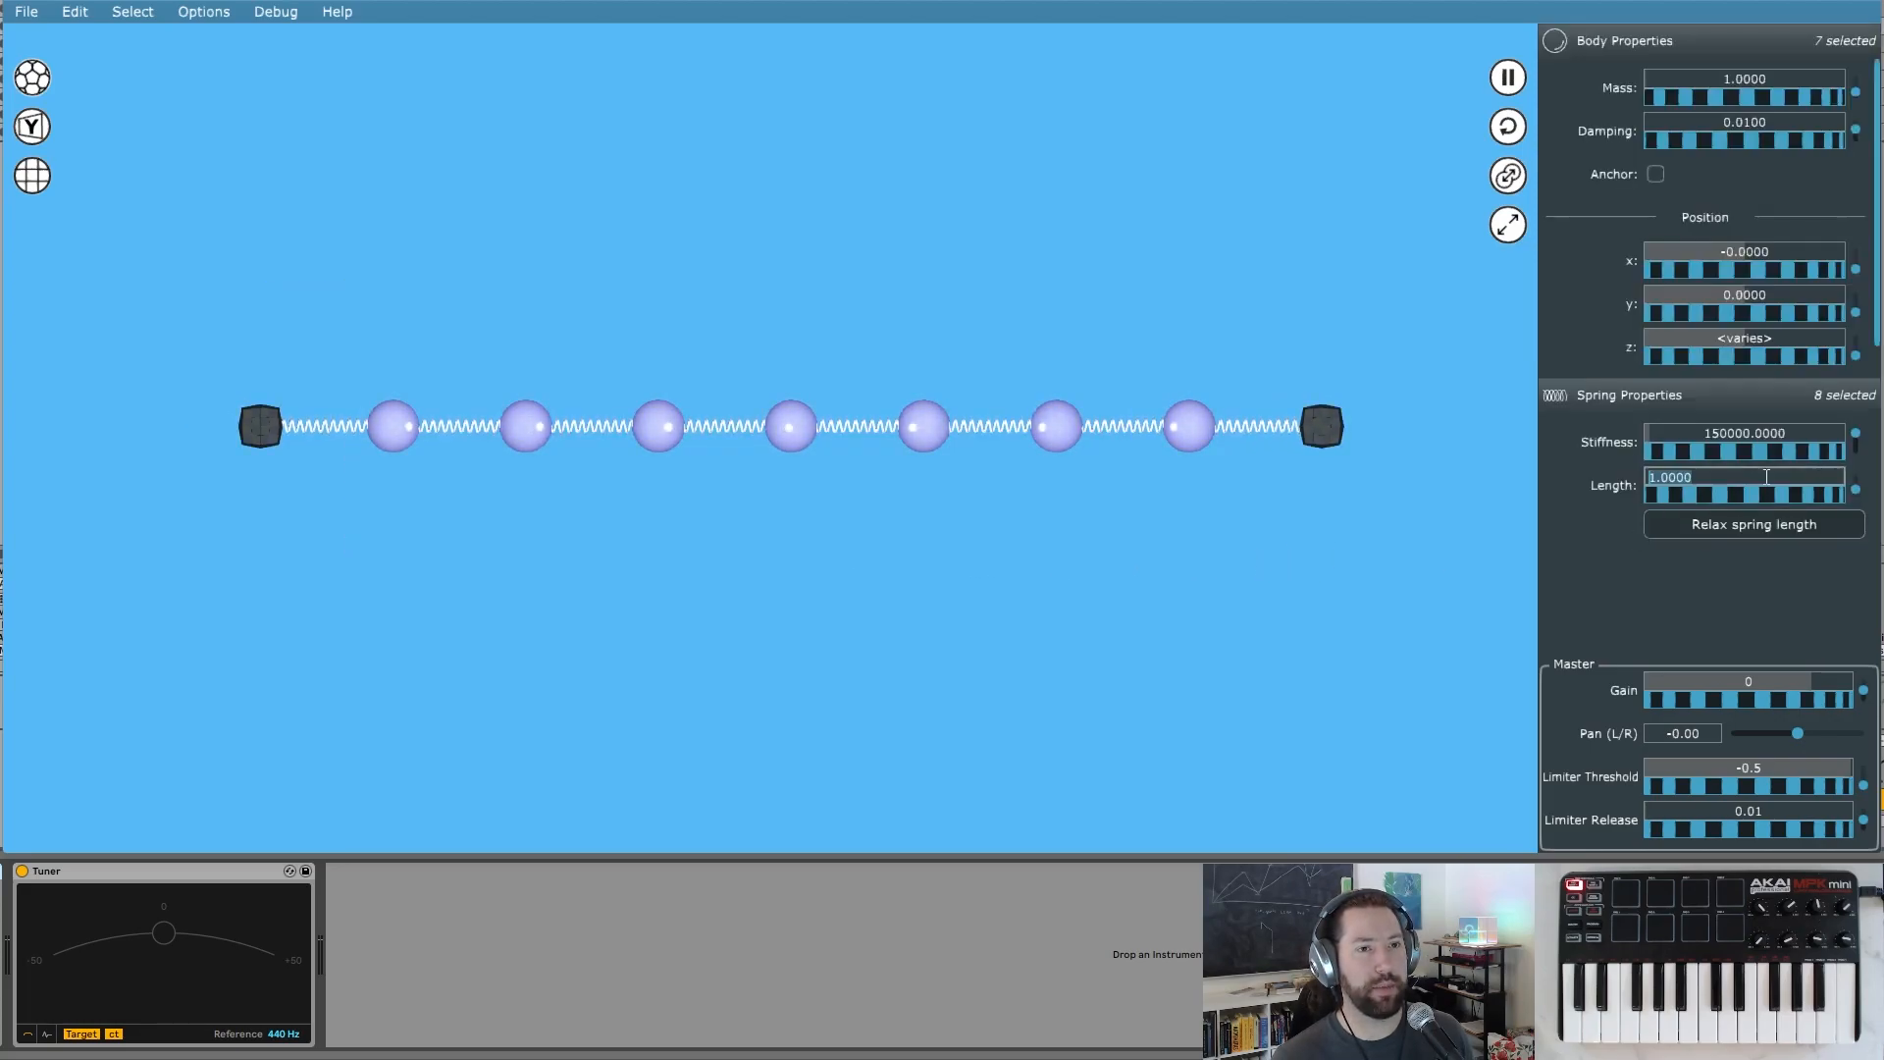
text(0.2)
key(Return)
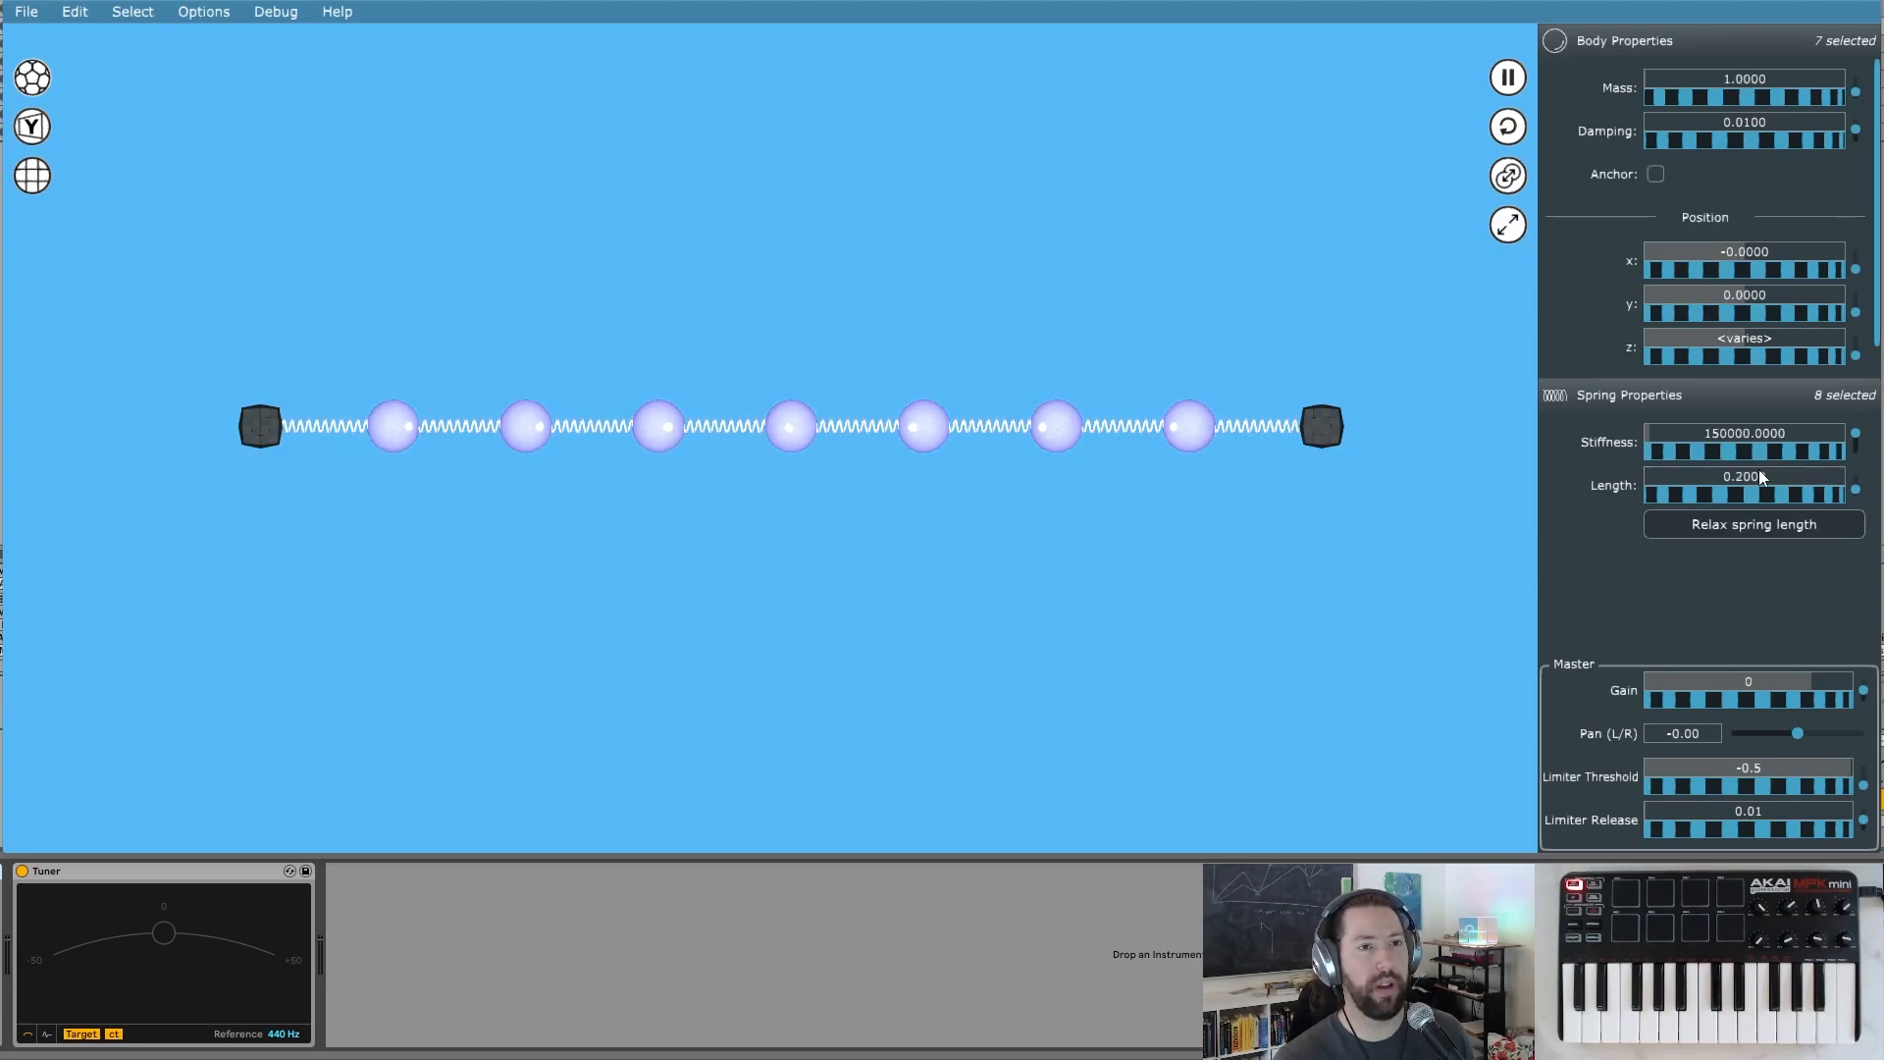
click(553, 378)
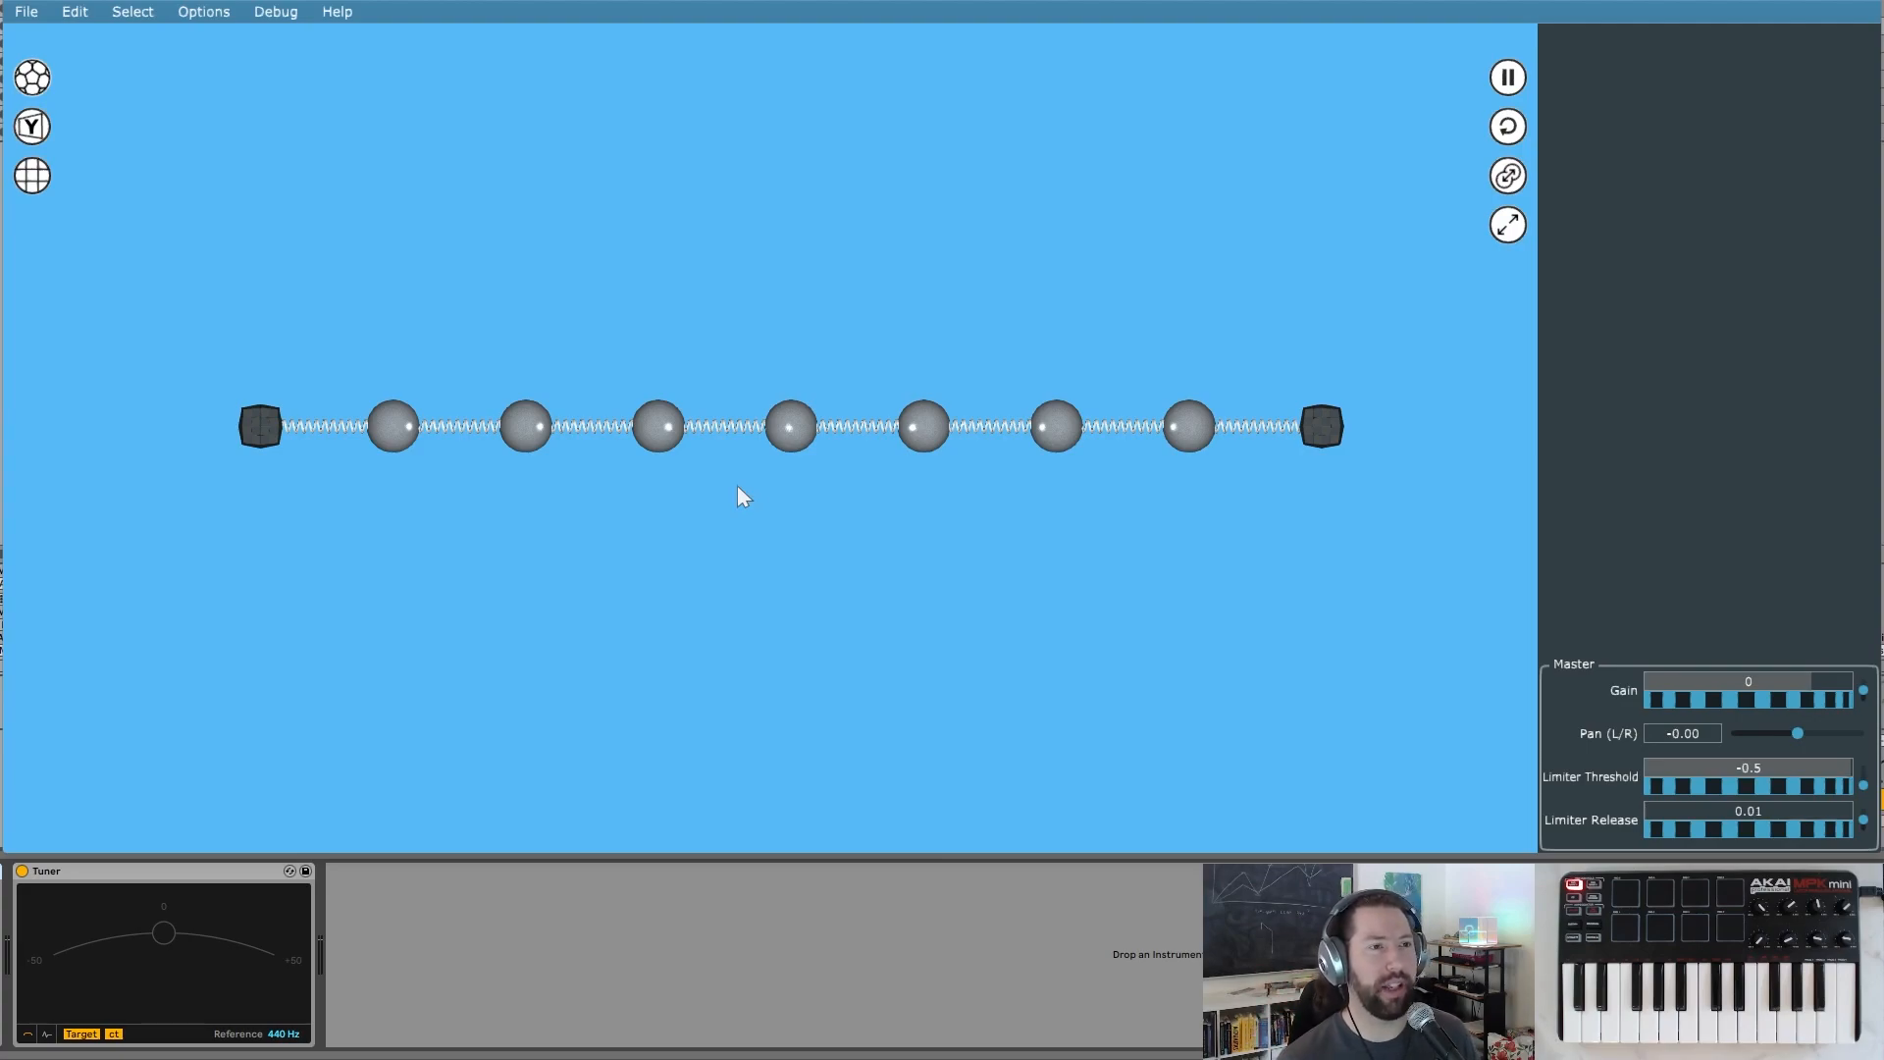
- Set the stiffness of all eight springs in the chain to 1000000
drag(326, 333, 1278, 552)
click(1274, 542)
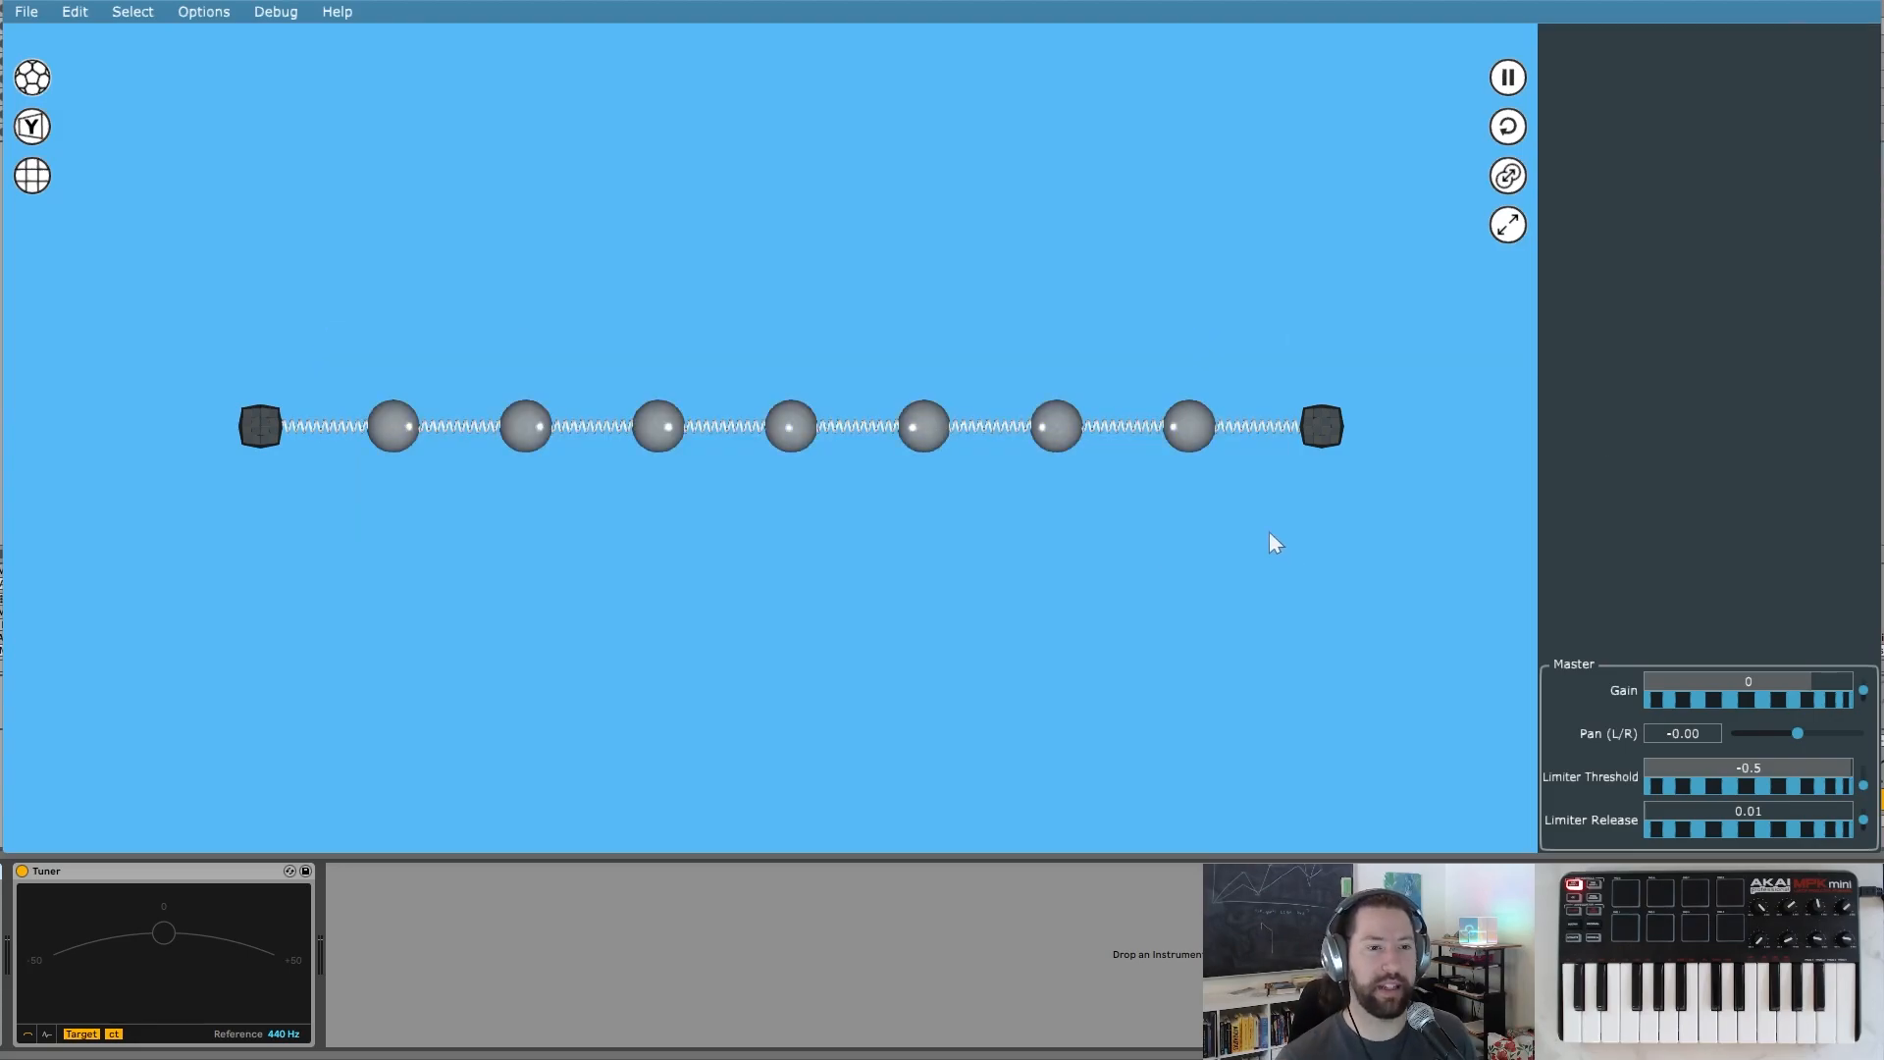
drag(341, 364, 1266, 542)
click(1717, 439)
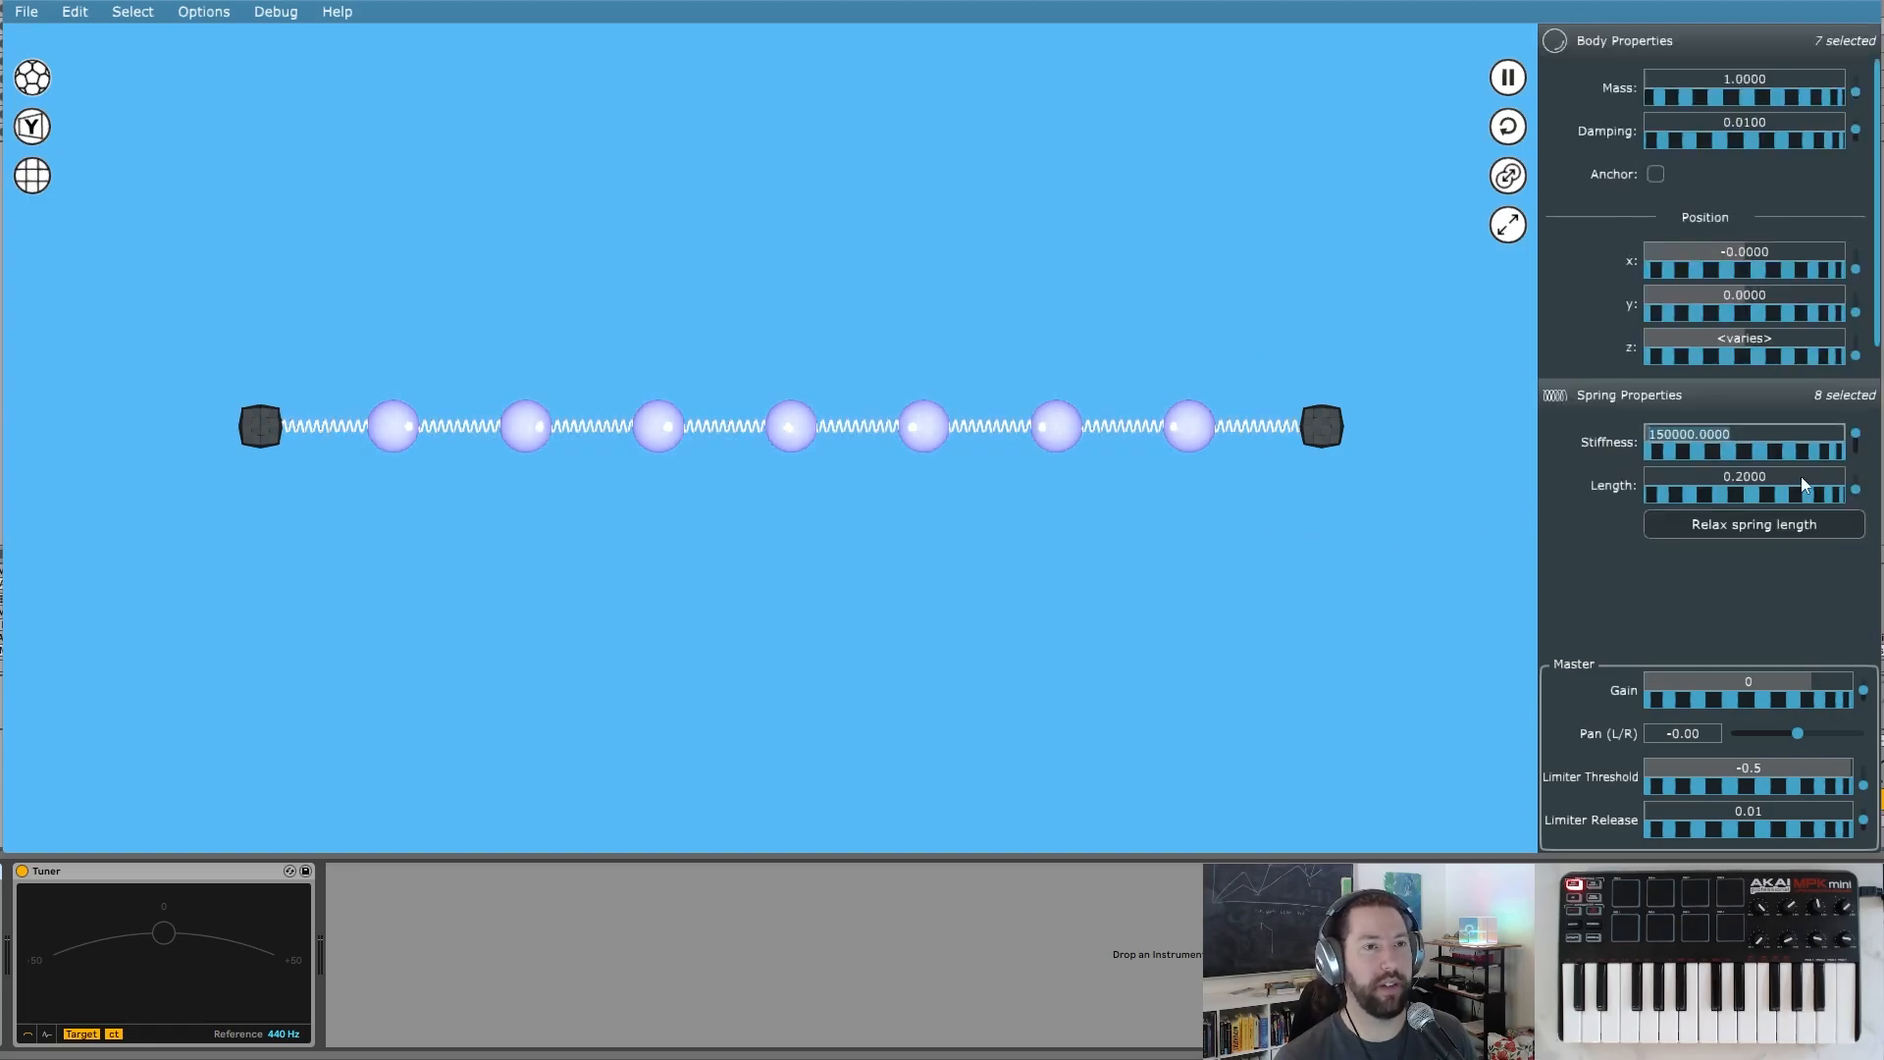
text(1000000)
key(Return)
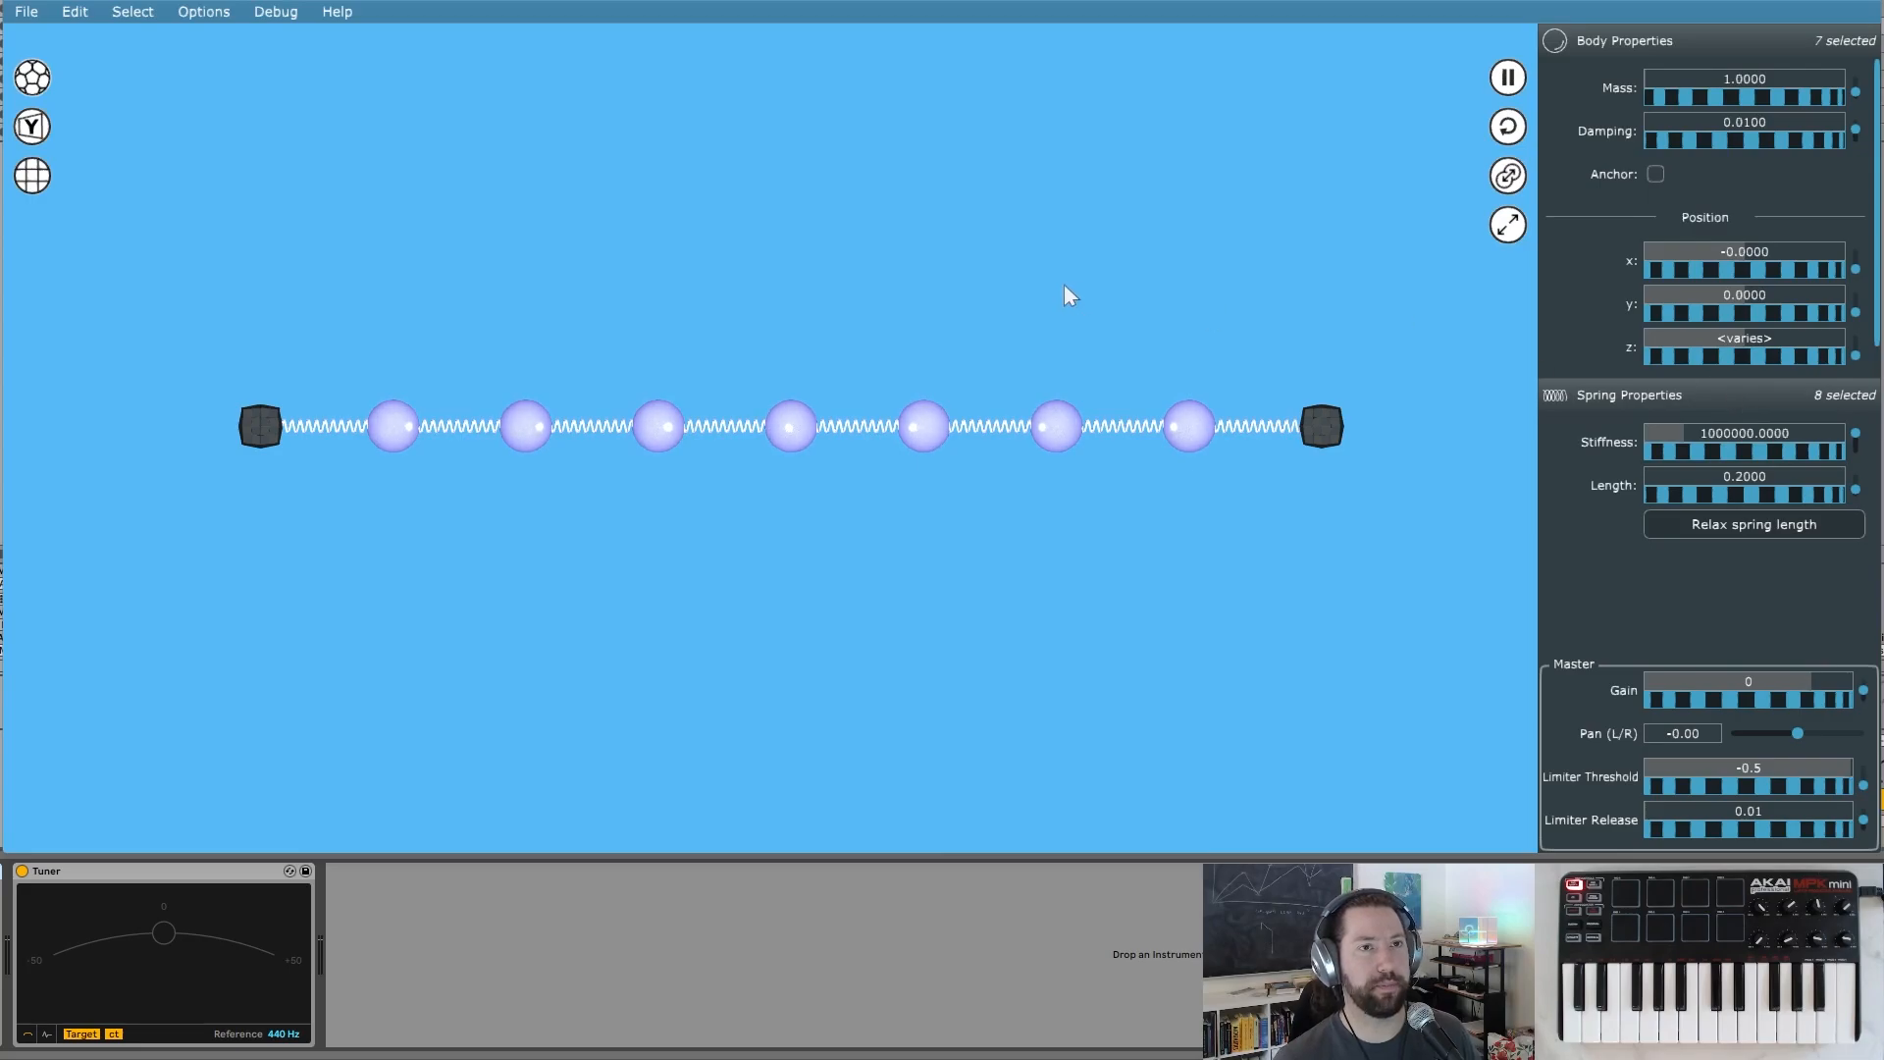
- Set the mass of the seven bodies to 0.1 and raise their damping to about 0.27
drag(330, 327, 1225, 544)
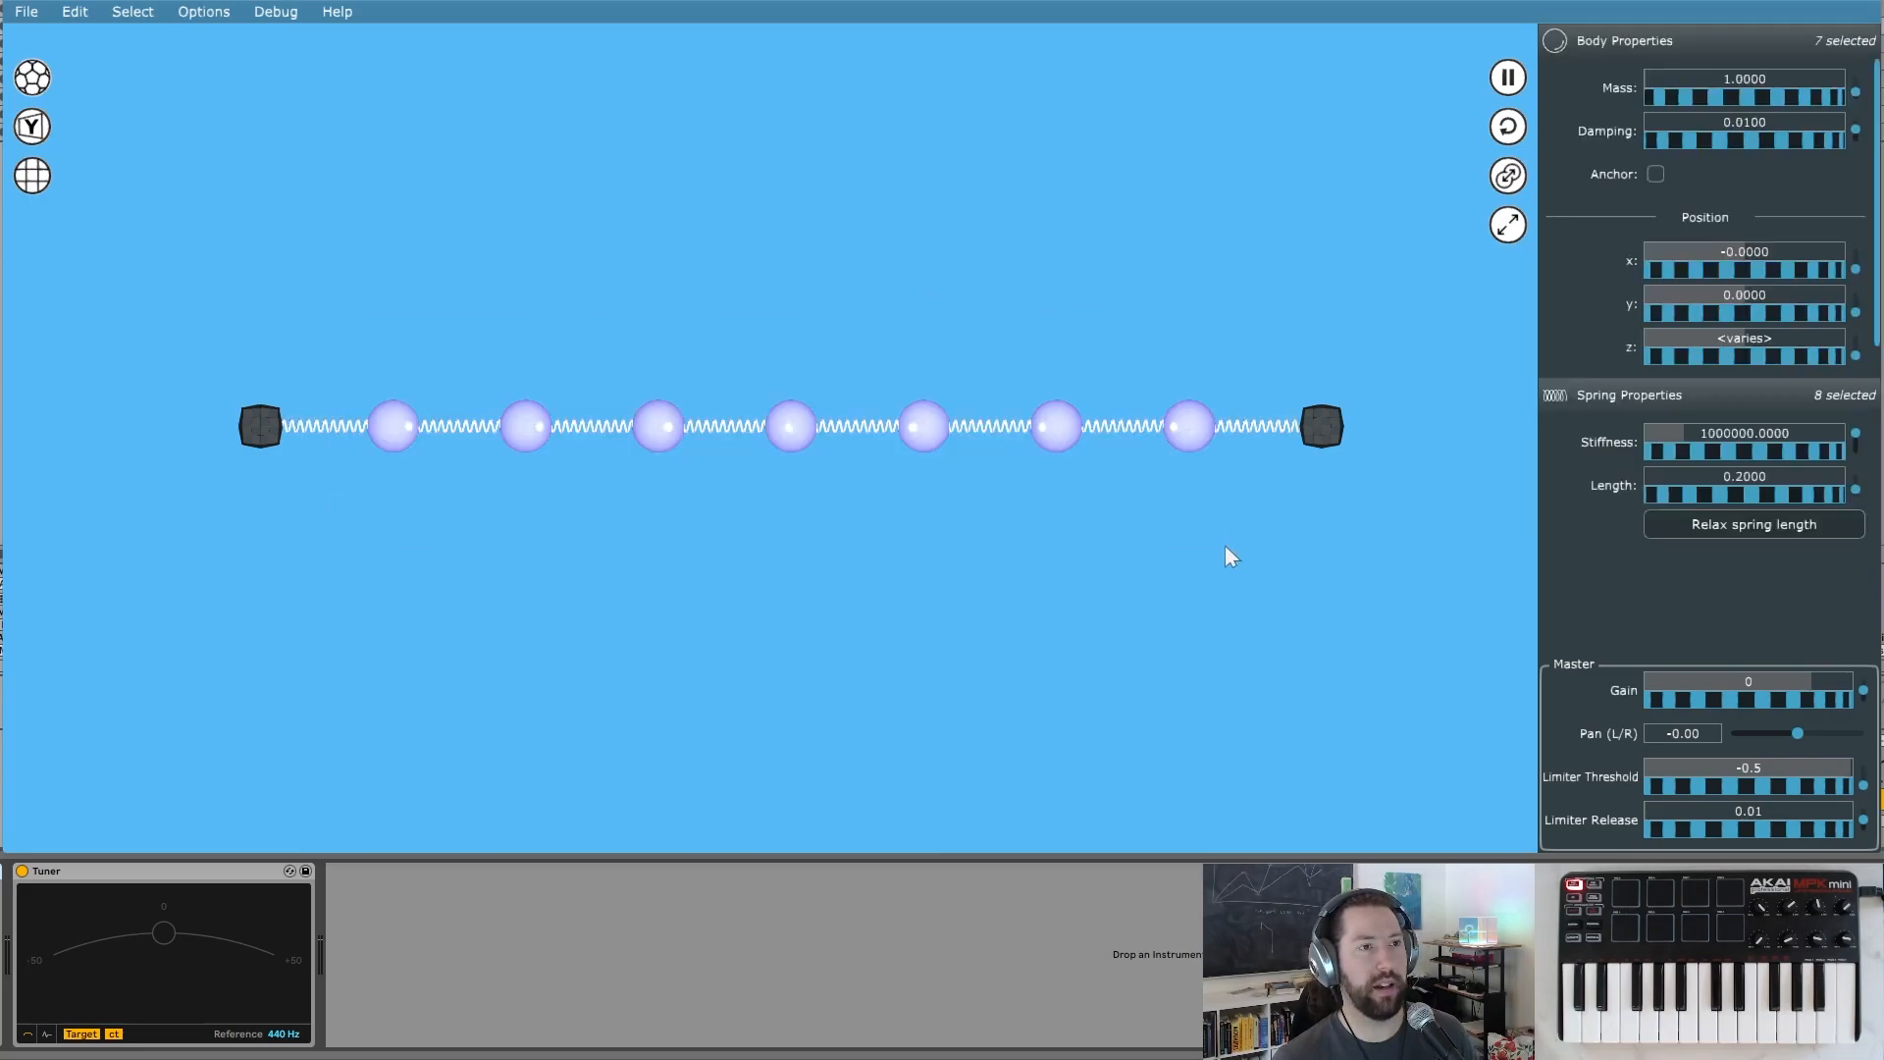
click(1764, 78)
text(0.1)
key(Return)
mouse_move(1740, 131)
mouse_down()
mouse_move(1716, 151)
mouse_move(1766, 142)
mouse_up()
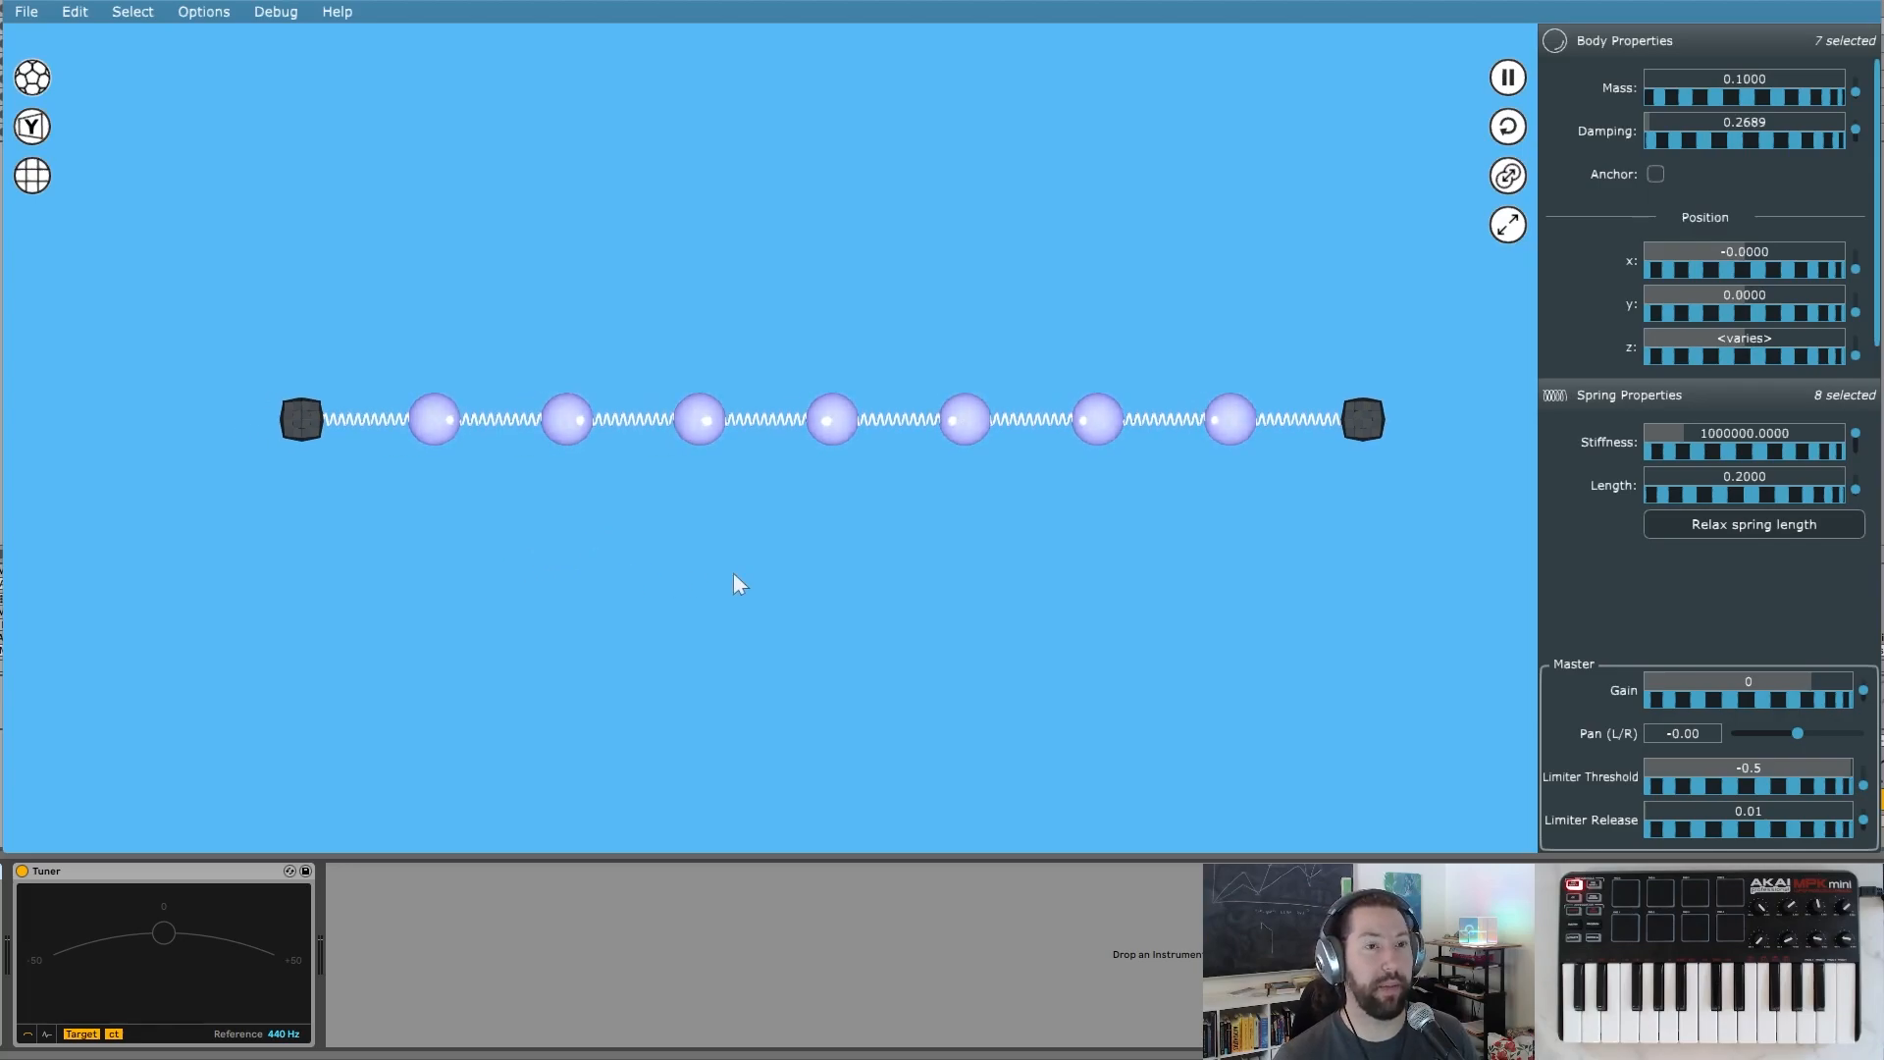
- Switch the camera to the Foc mode and deselect everything to show the whole chain at an angle
key(c)
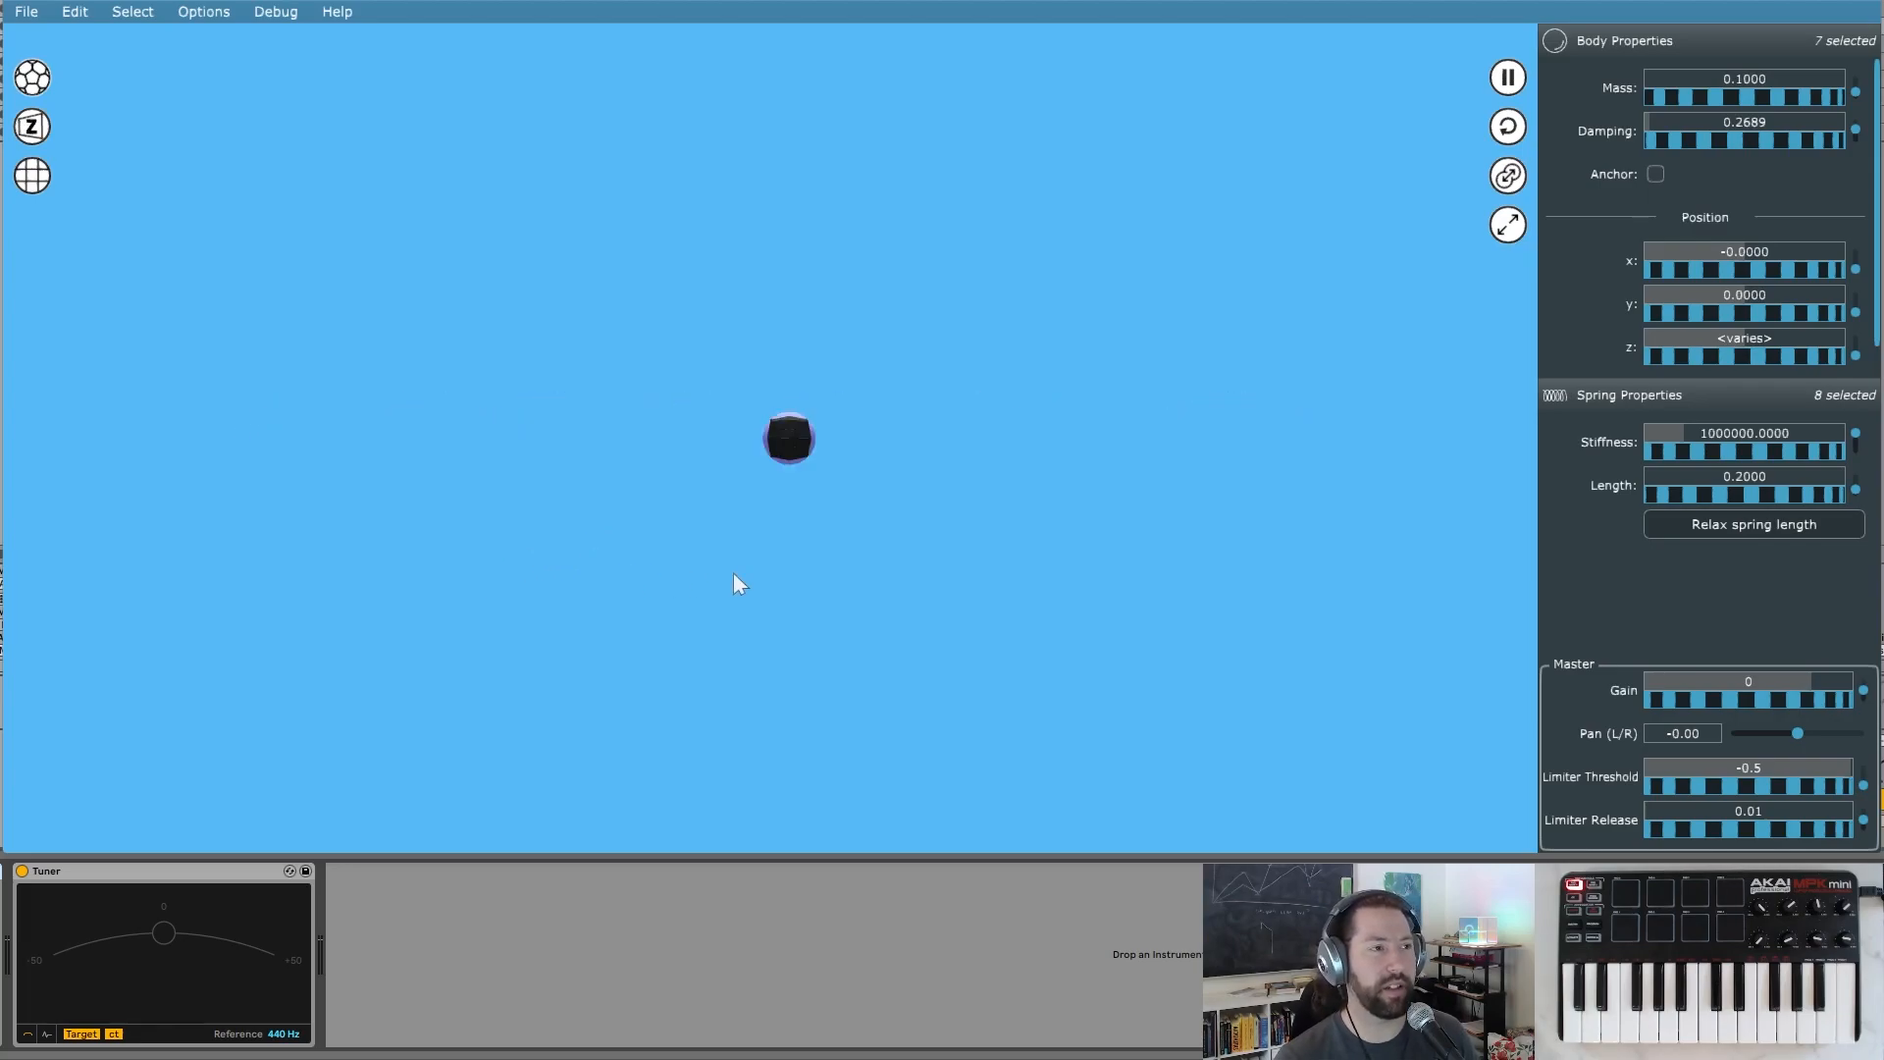
key(c)
key(c)
key(c)
key(c)
key(c)
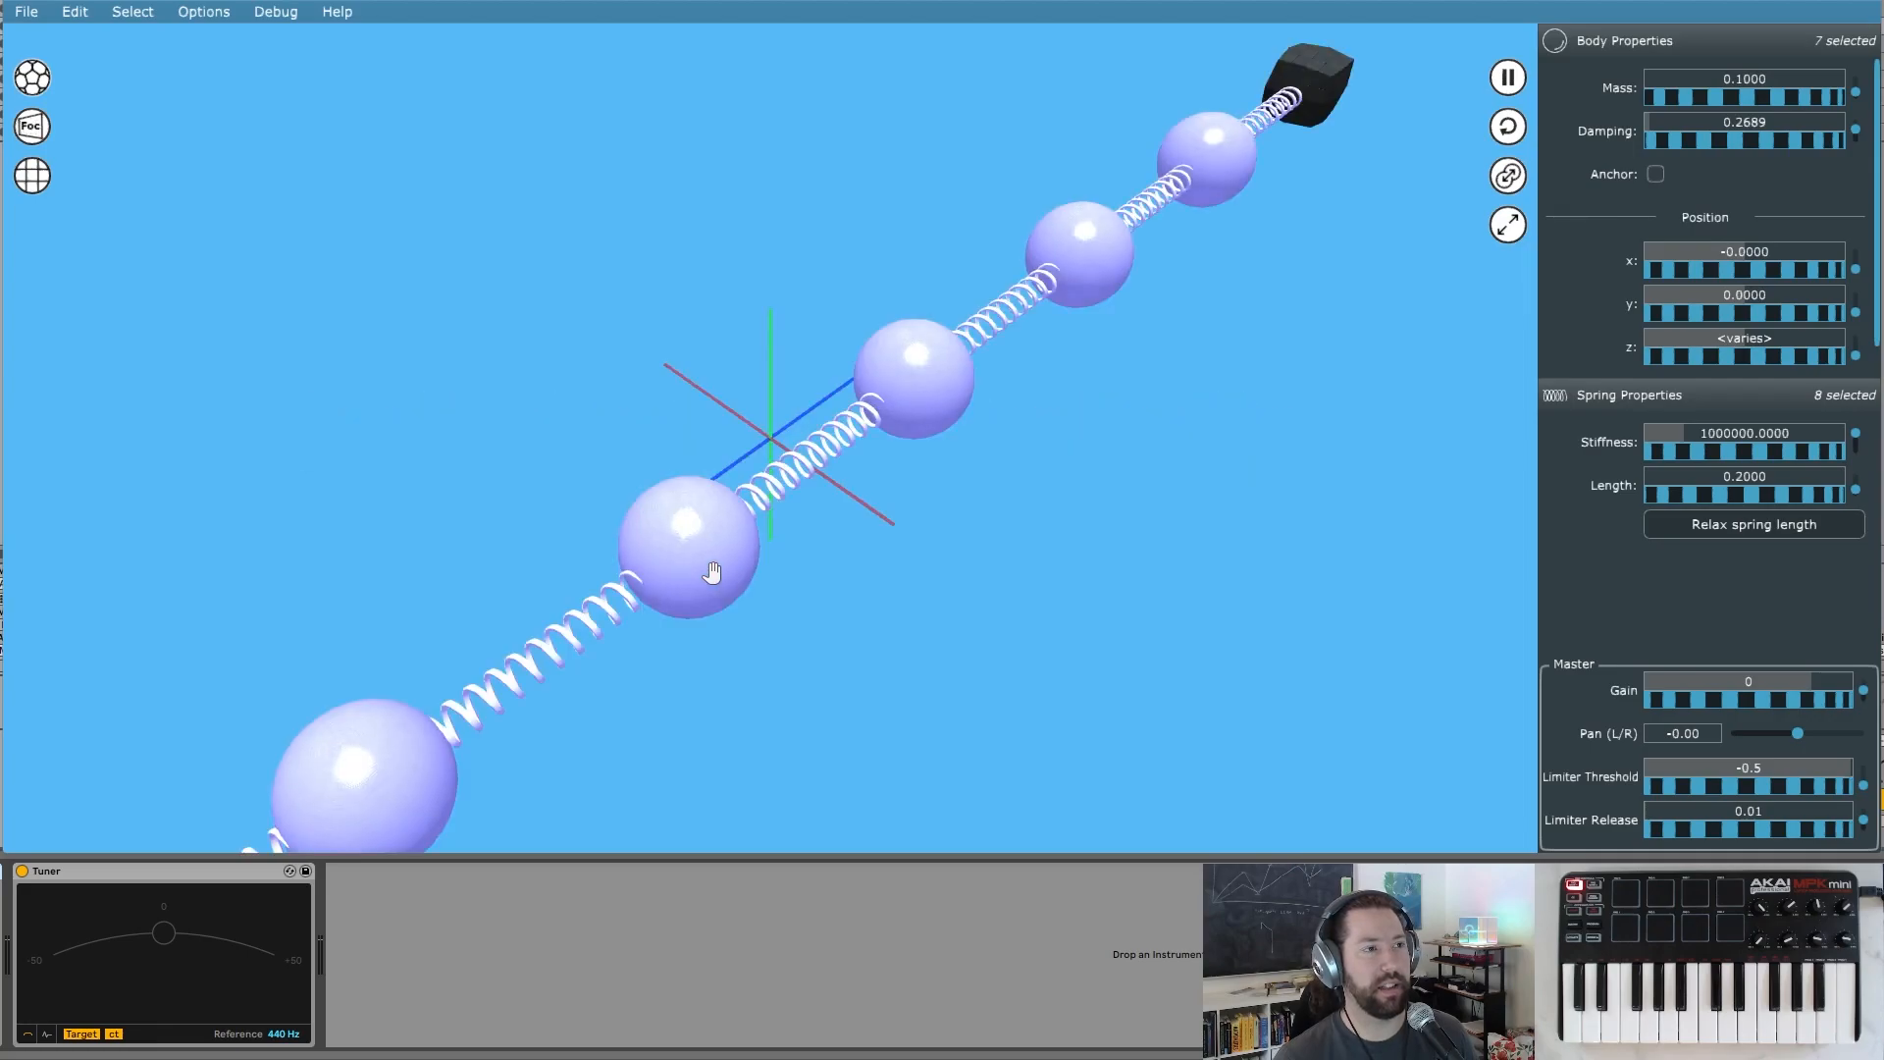
key(c)
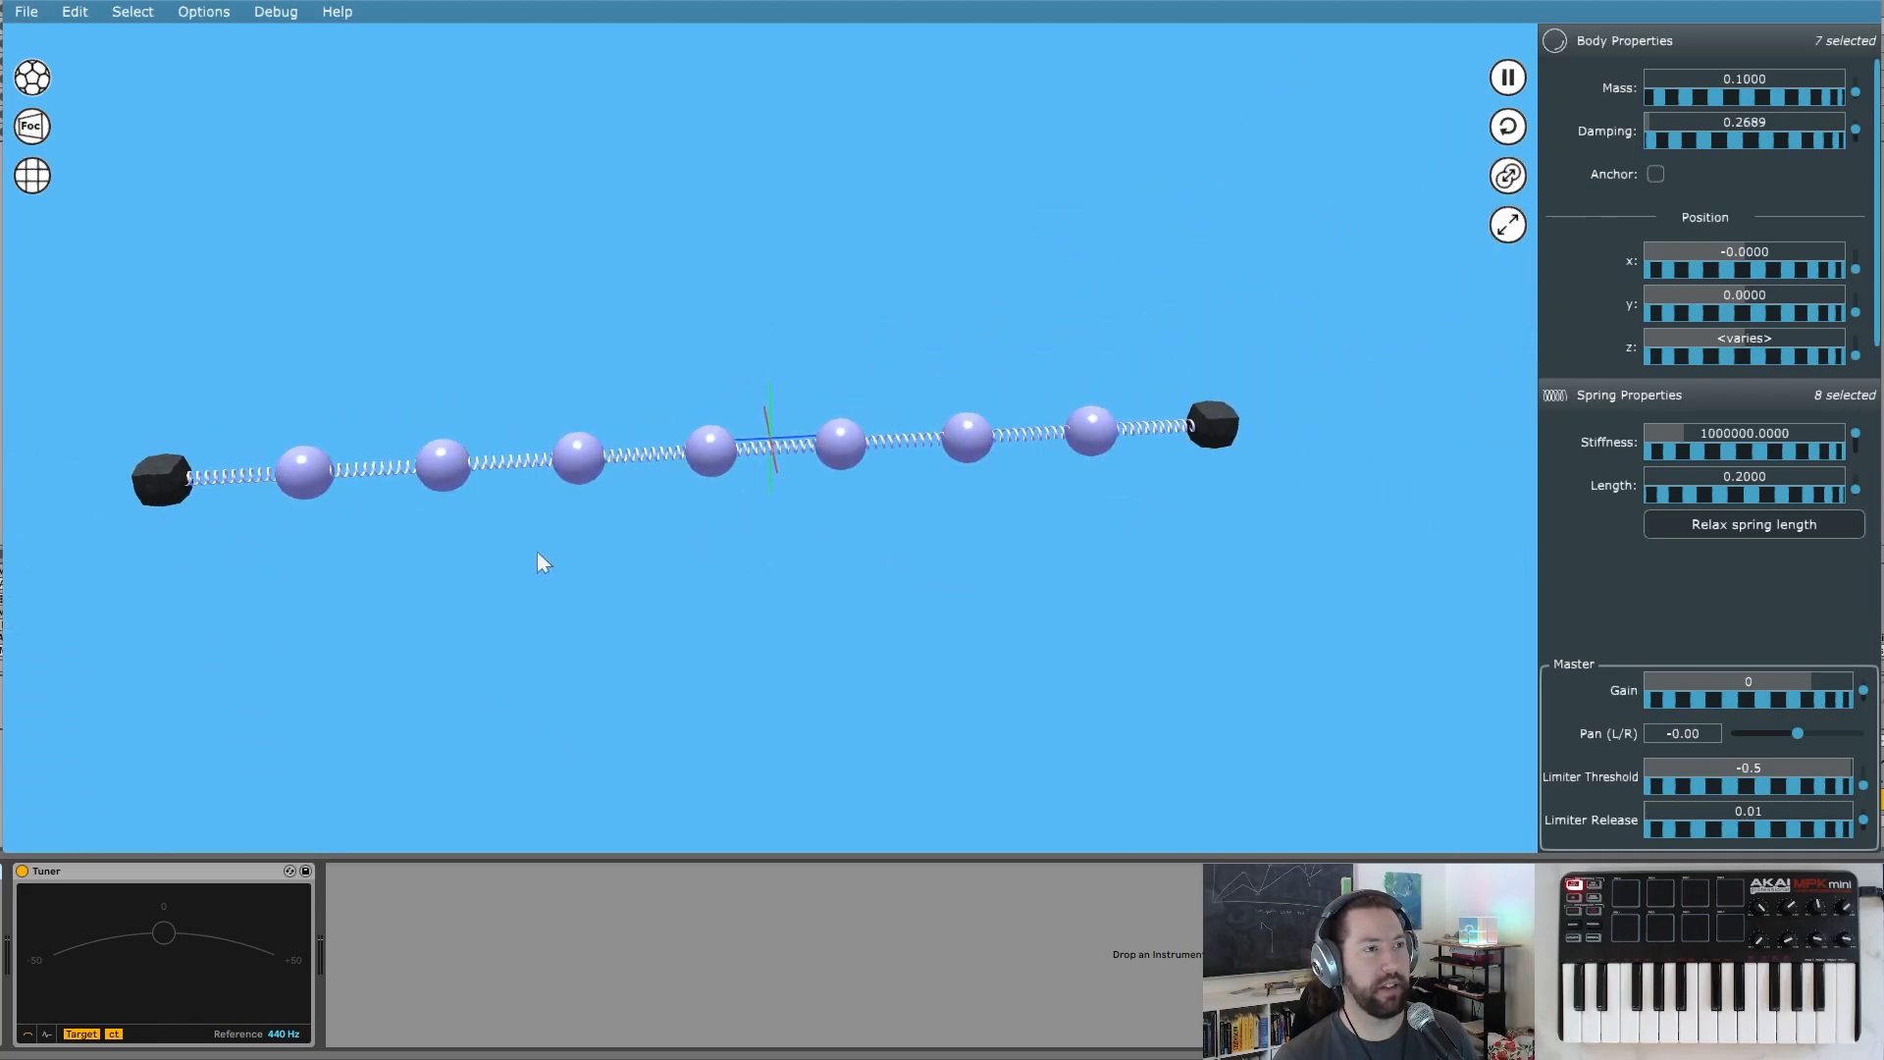
click(584, 555)
mouse_move(583, 548)
mouse_down()
mouse_move(564, 566)
mouse_move(644, 534)
mouse_move(511, 540)
mouse_move(585, 516)
mouse_up()
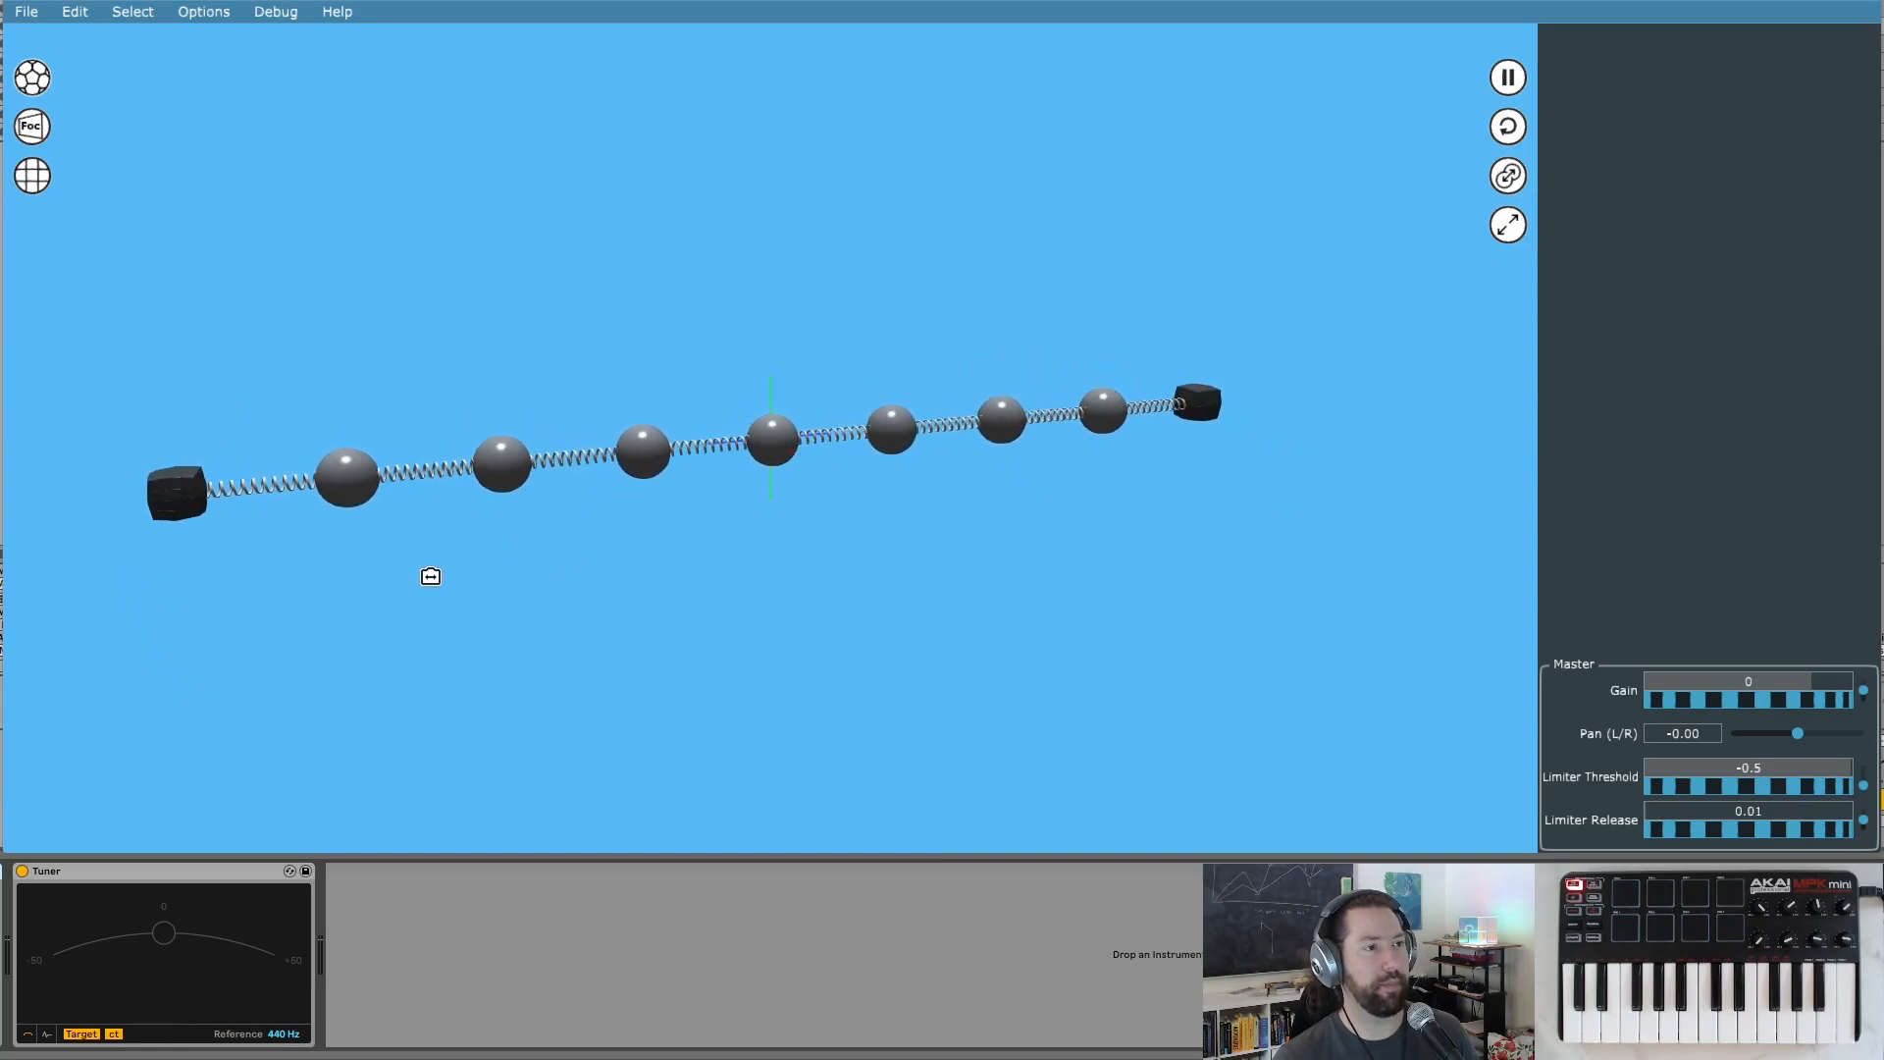
drag(427, 572, 527, 564)
- Add a microphone just beyond the anchor at the near end of the chain and rotate it to face the chain
right_click(153, 502)
click(247, 540)
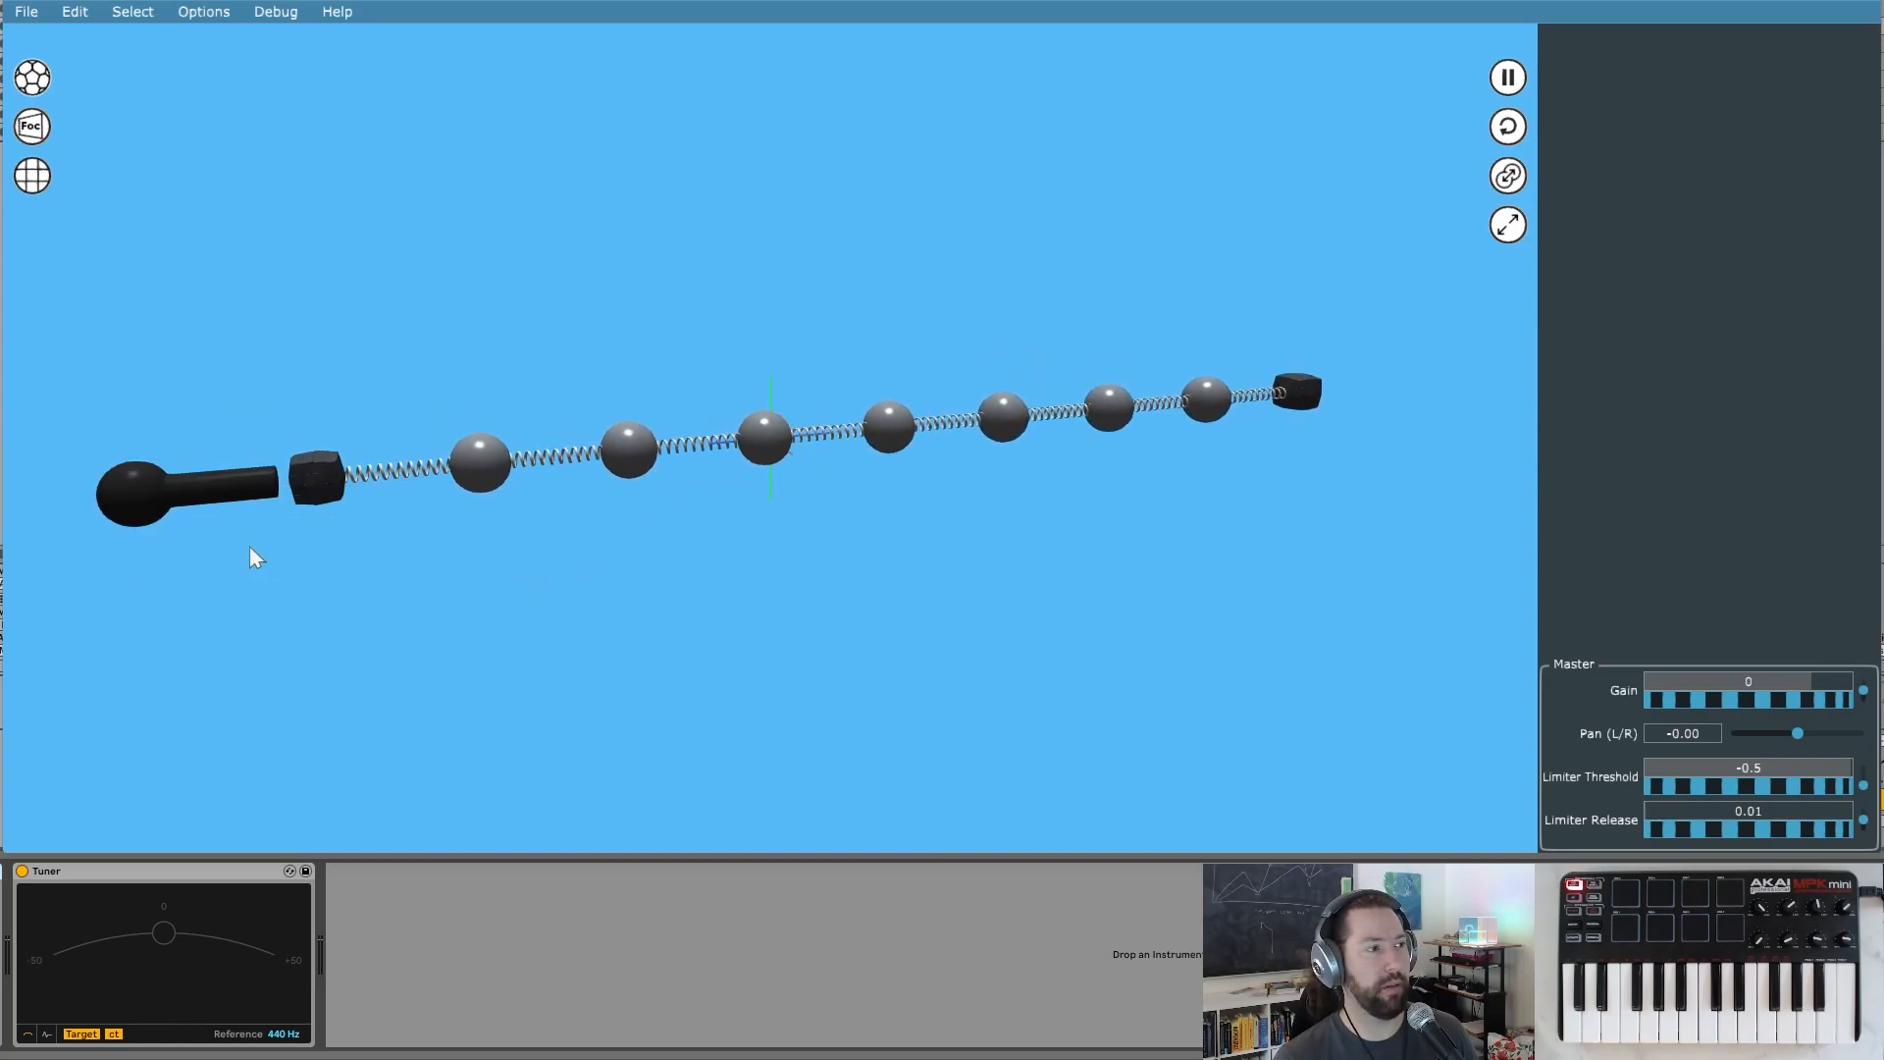
click(185, 500)
key(r)
drag(184, 501, 385, 567)
key(Up)
key(Down)
- Connect the microphone to the first body next to the anchor
drag(874, 602, 673, 593)
drag(159, 488, 348, 452)
click(473, 433)
- Add an exciter below the middle of the chain and connect it to the three middle bodies
drag(643, 536, 551, 570)
click(755, 553)
drag(755, 552, 846, 555)
right_click(874, 586)
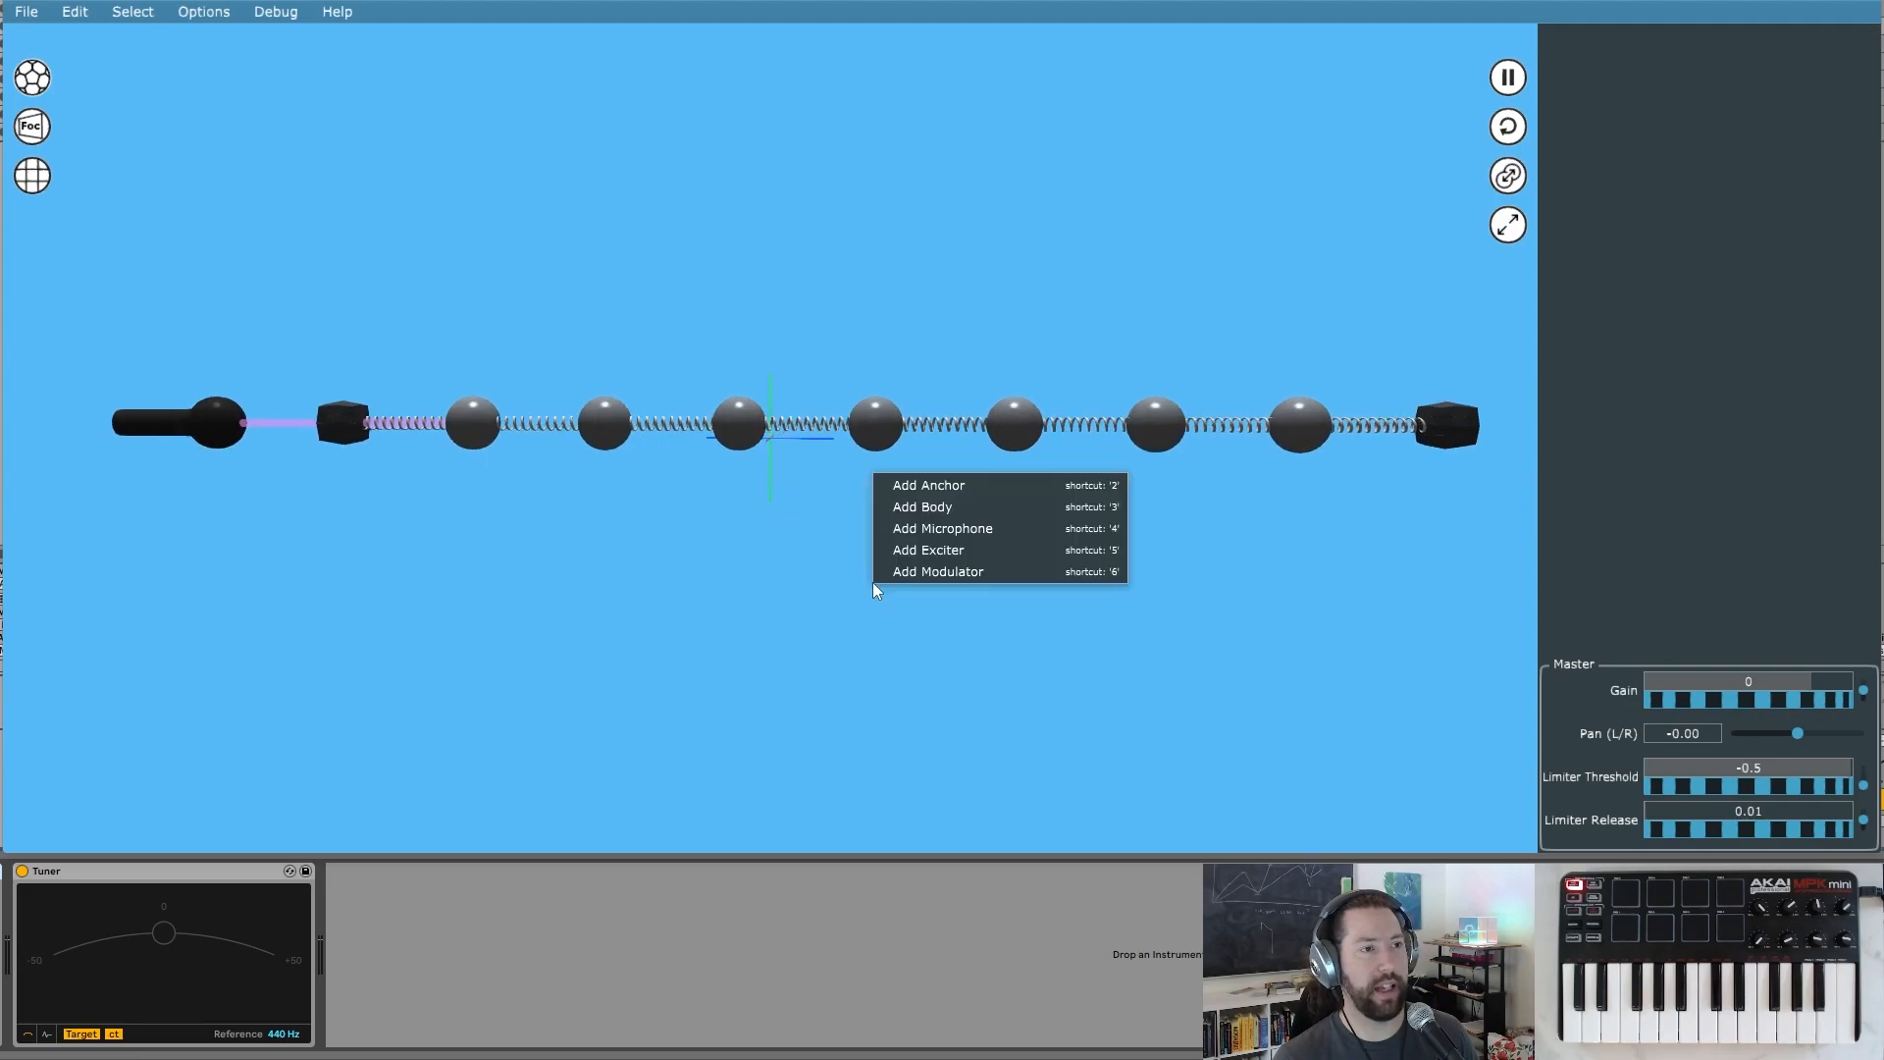
click(977, 551)
drag(977, 554, 1057, 536)
drag(886, 564, 1035, 702)
click(1035, 703)
drag(883, 699, 1015, 698)
drag(1175, 692, 1125, 699)
drag(999, 728, 1006, 462)
drag(988, 709, 737, 468)
- Examine the mallet exciter and its links to the chain from several sides
drag(790, 536, 1198, 601)
drag(1188, 598, 680, 588)
drag(677, 587, 1161, 575)
drag(1160, 573, 1203, 577)
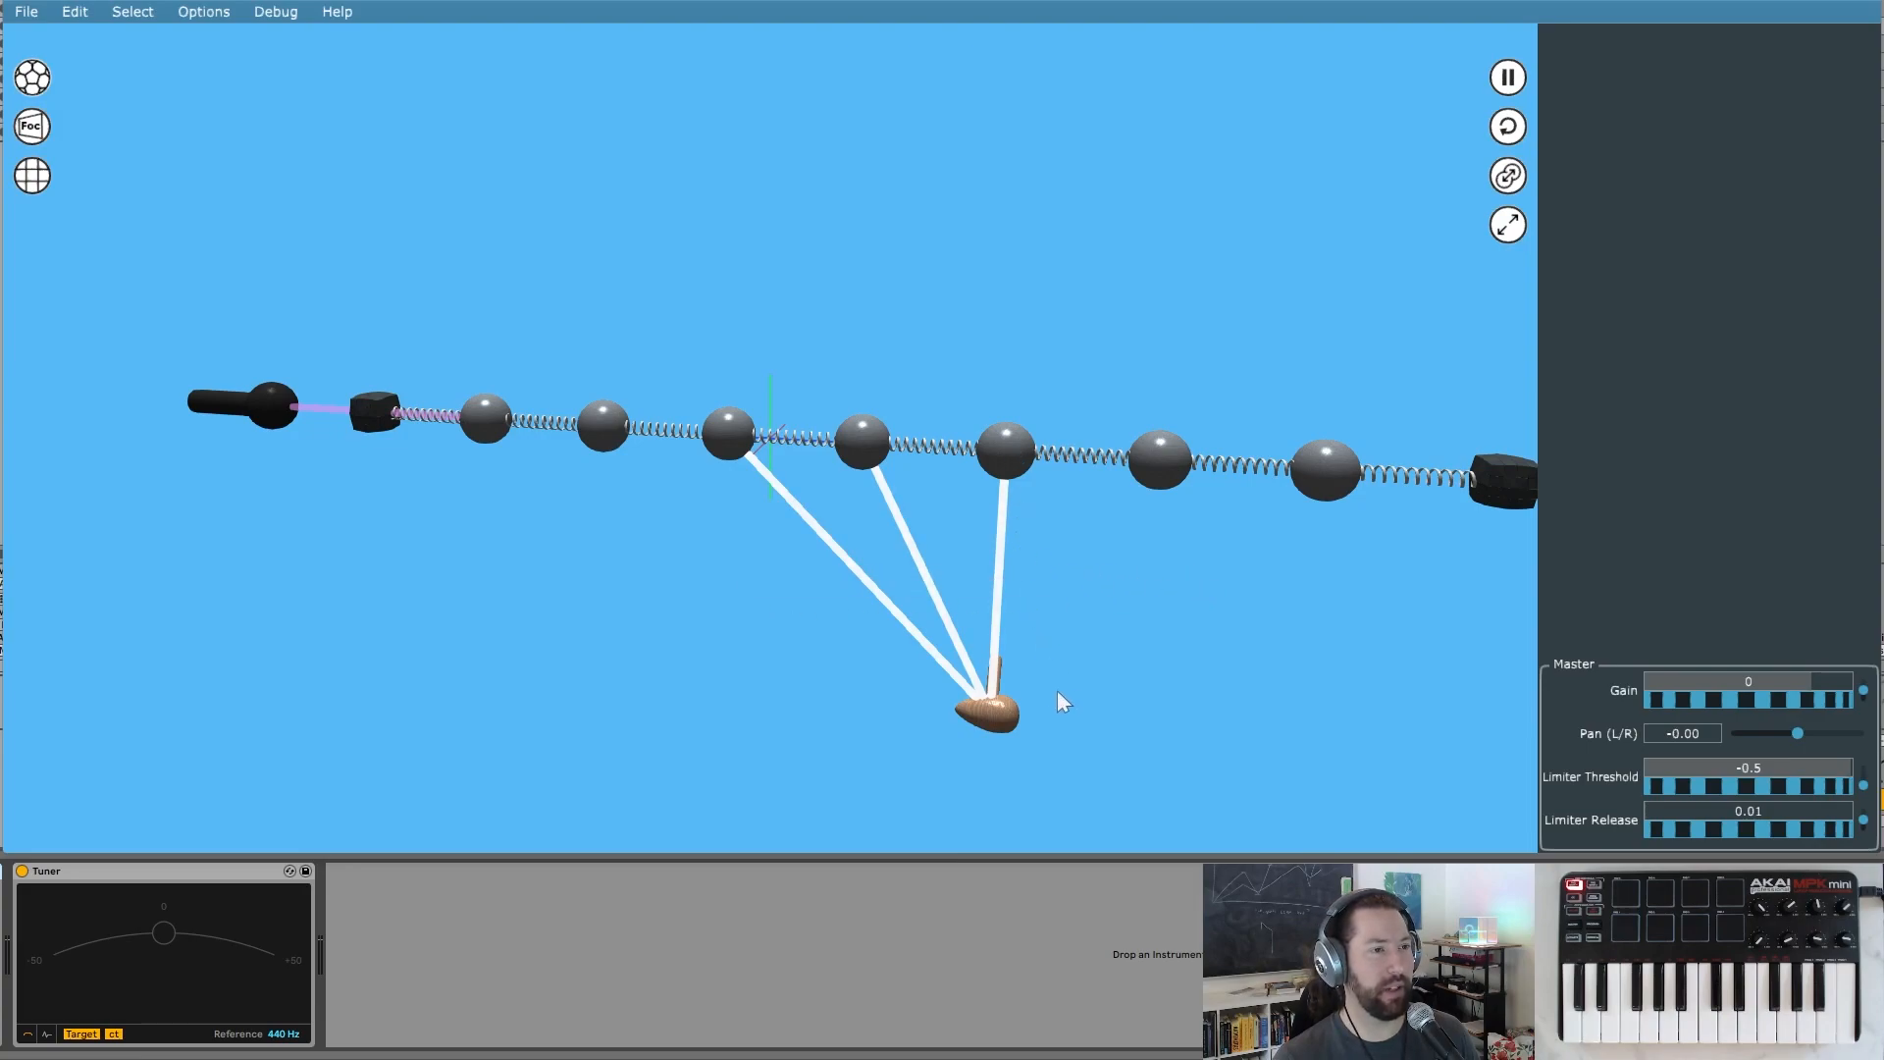
click(1169, 627)
drag(1169, 628, 776, 431)
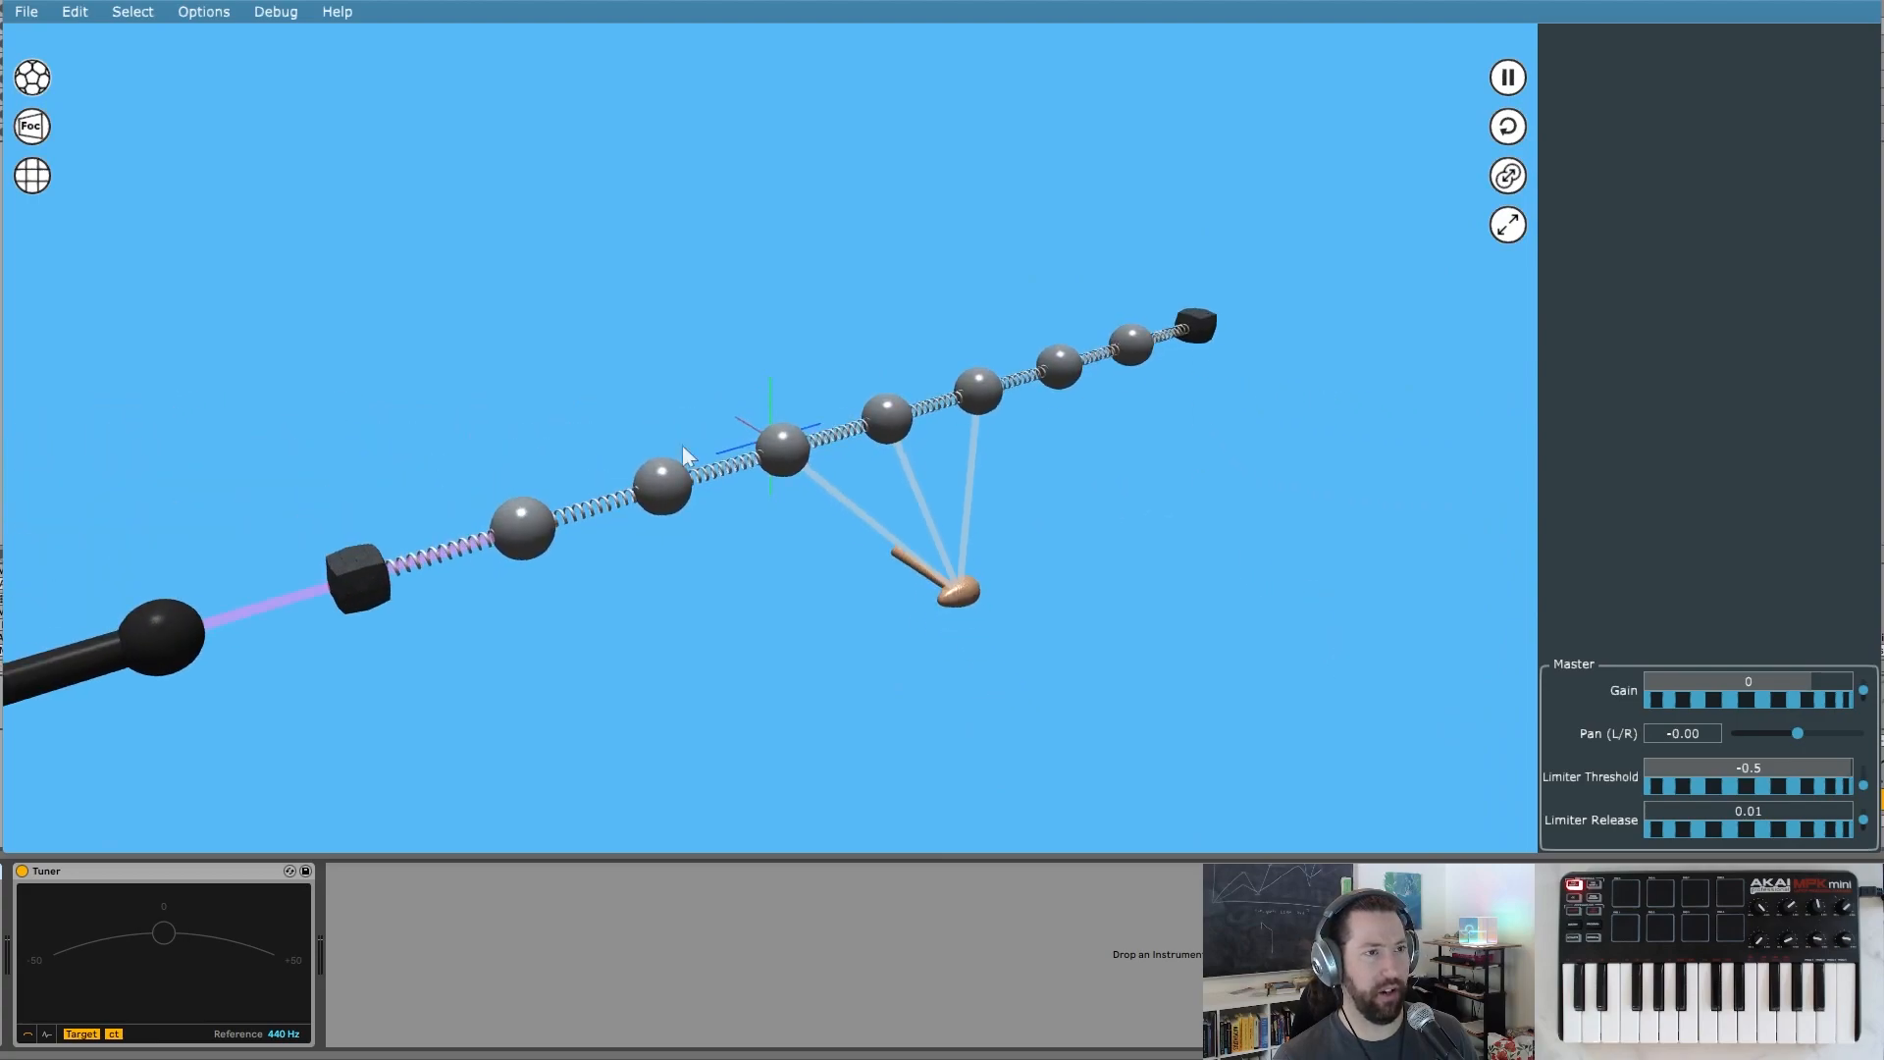
drag(977, 462, 895, 520)
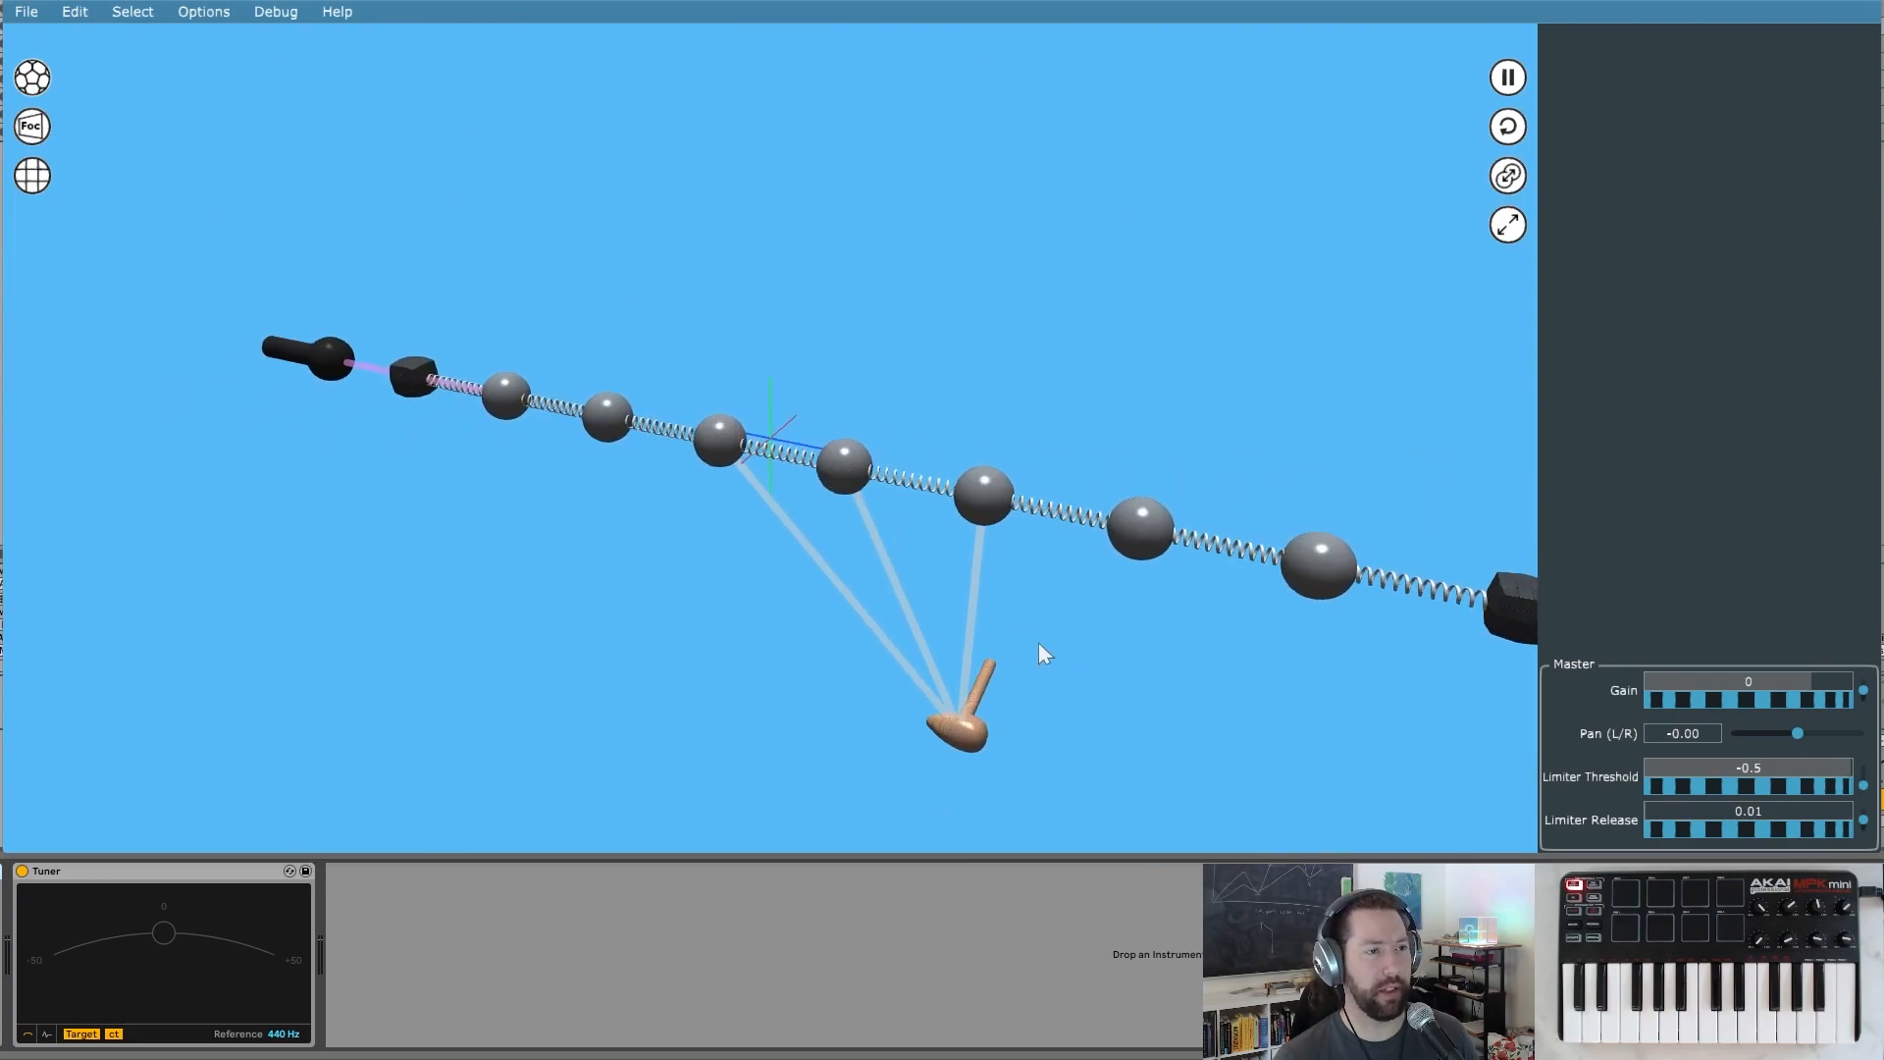
drag(673, 584, 803, 586)
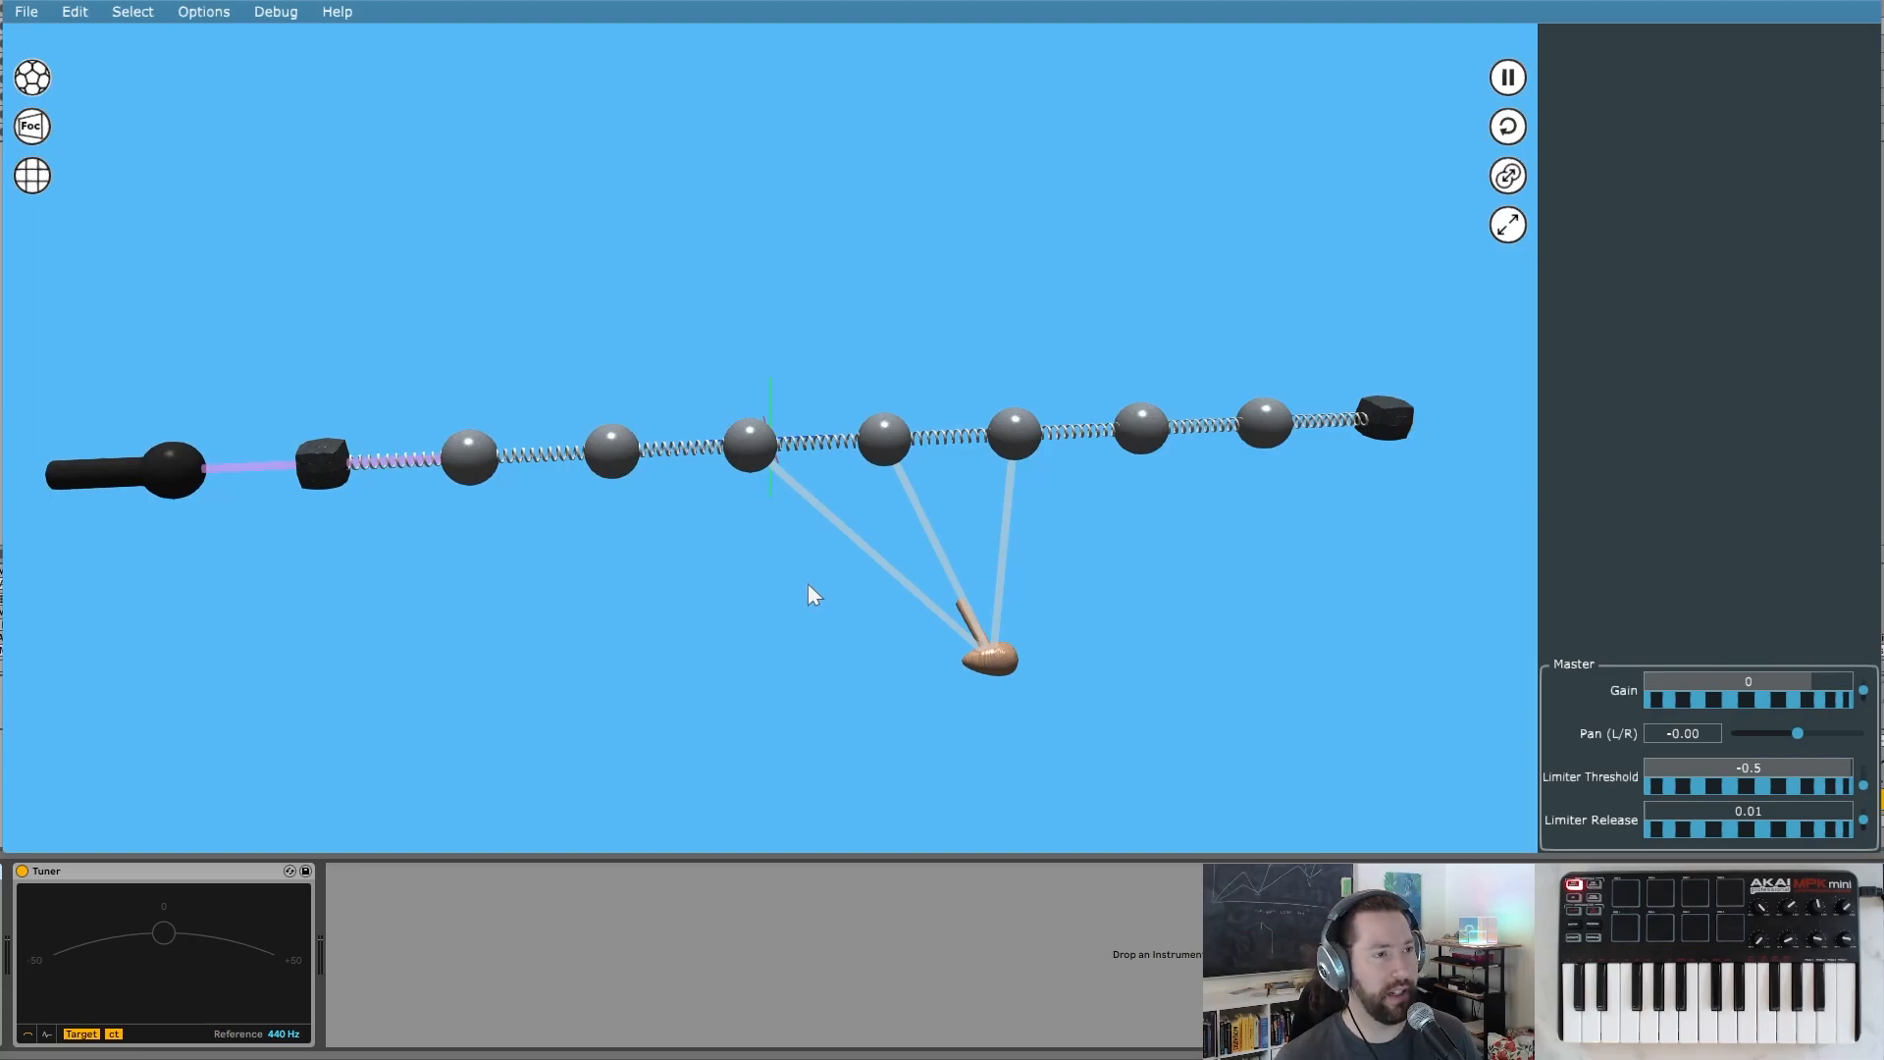
- Raise the microphone's gain to about -69.8 dB
click(171, 500)
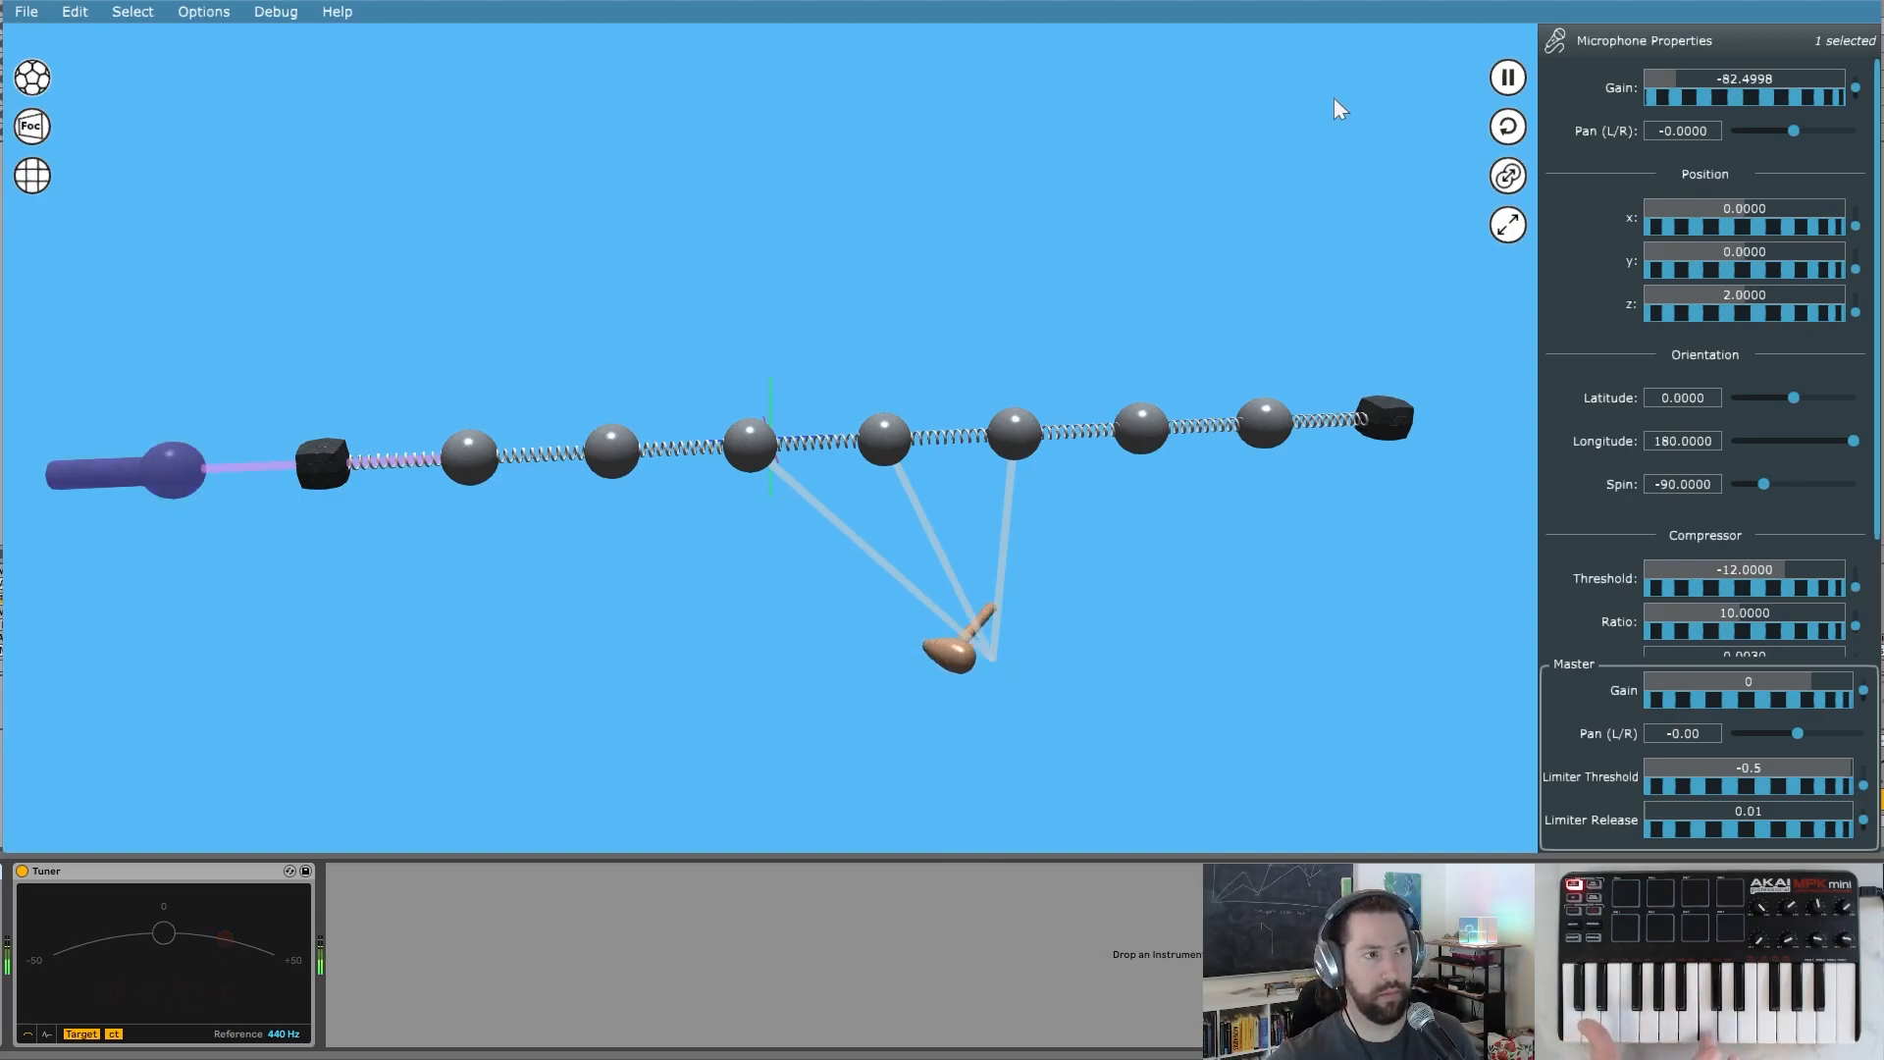
drag(1694, 98, 1775, 102)
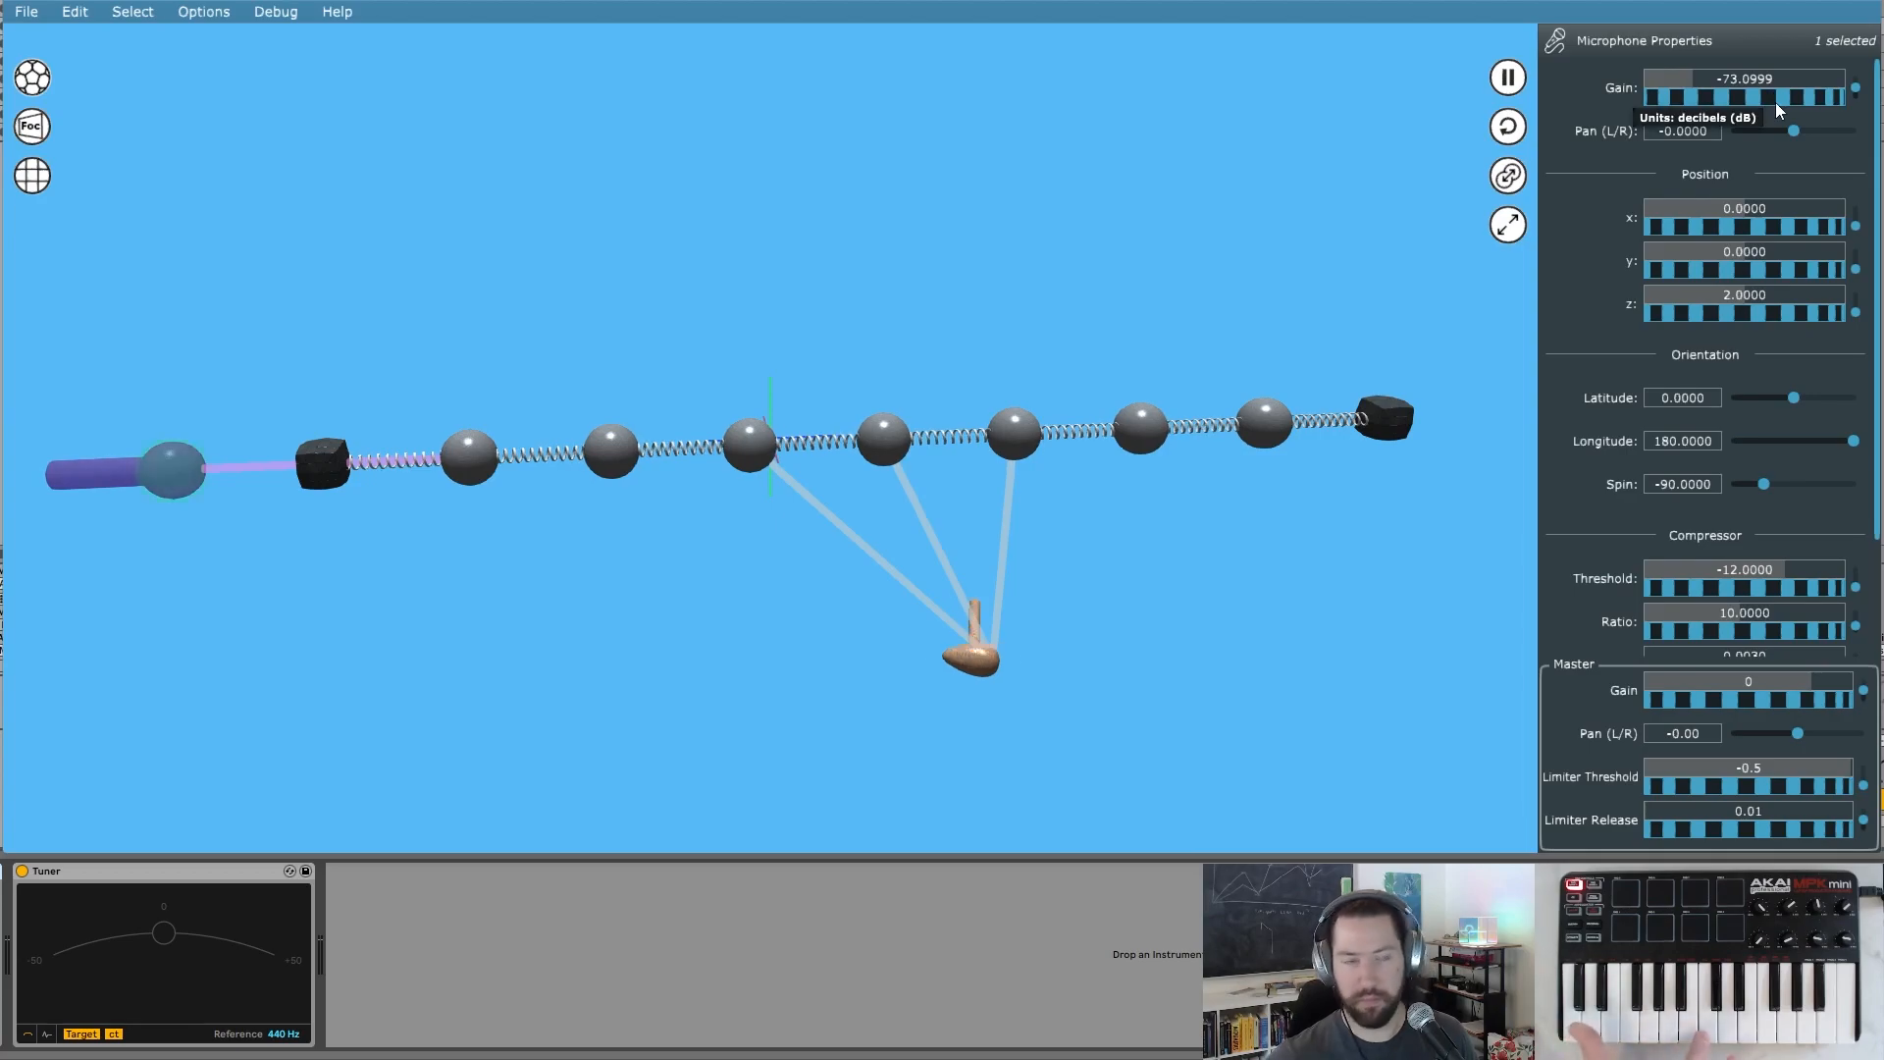
drag(1698, 104, 1741, 100)
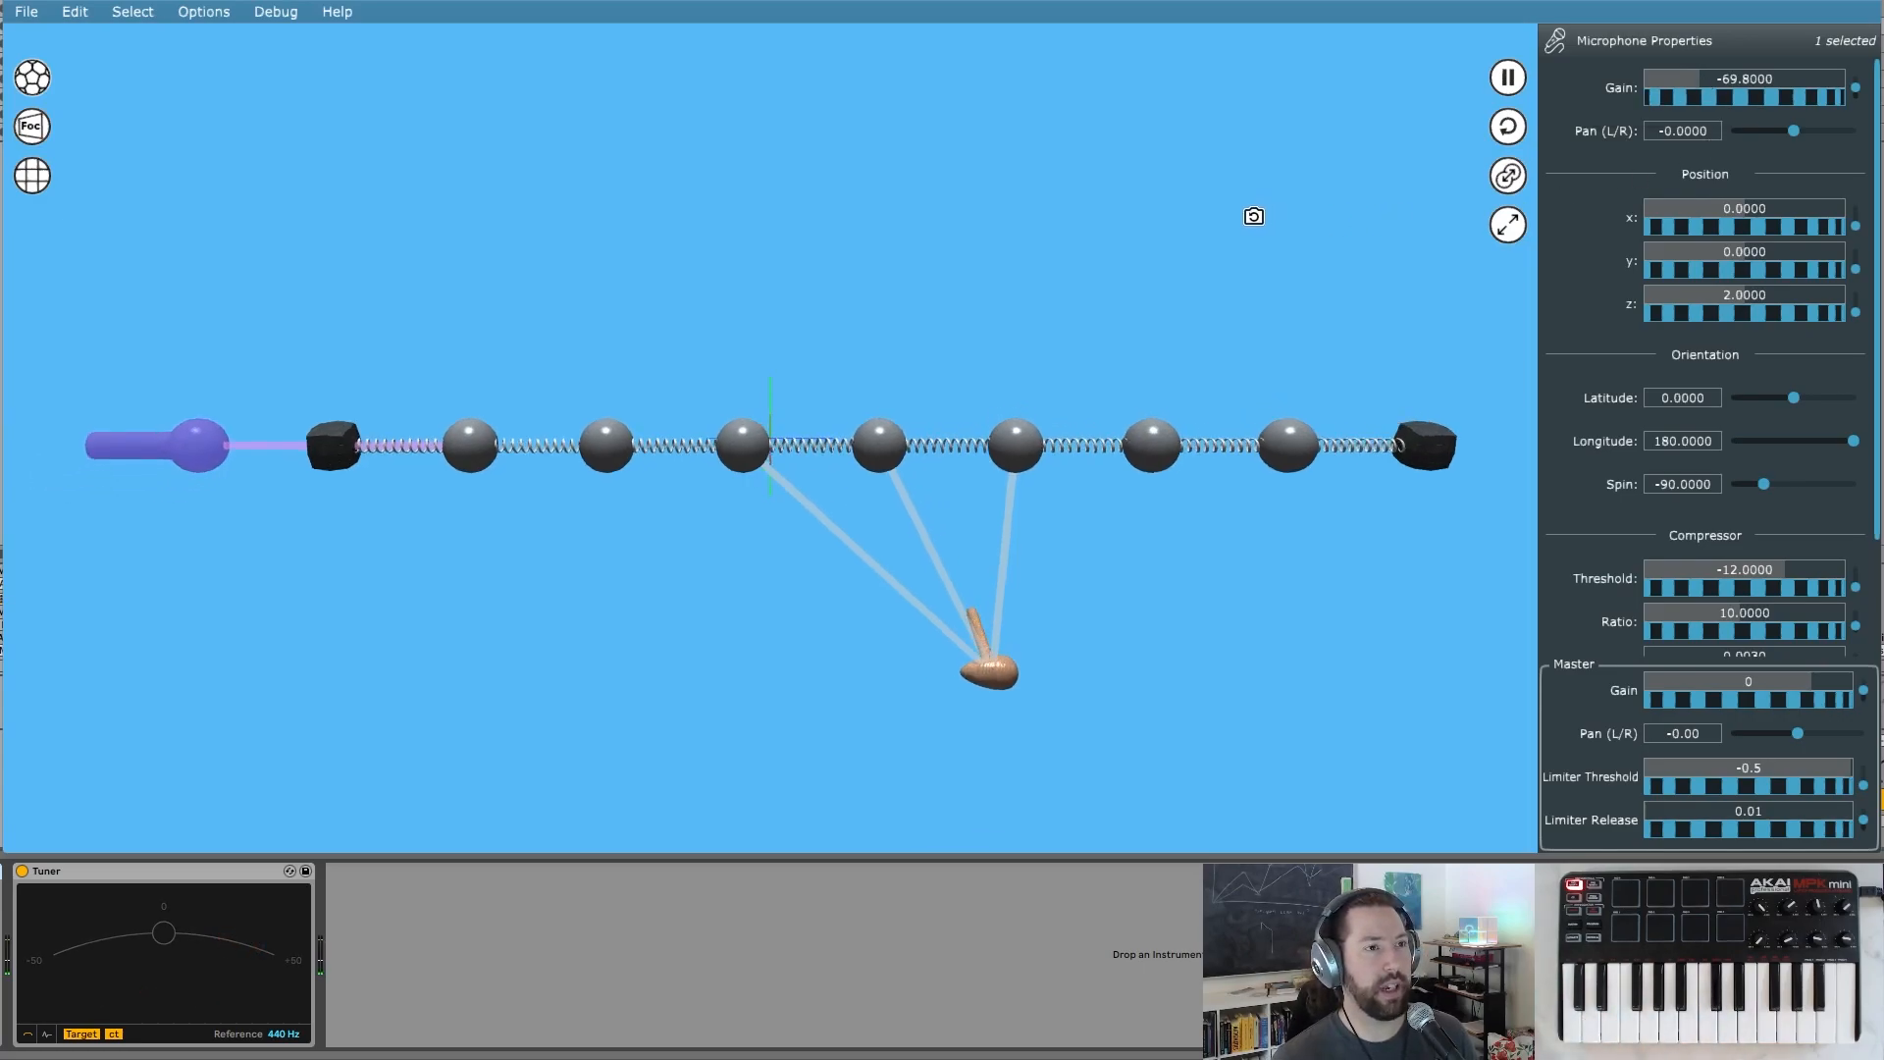
- Reduce the damping of all seven bodies to about 0.0086
drag(1298, 270, 1220, 236)
drag(348, 283, 1256, 494)
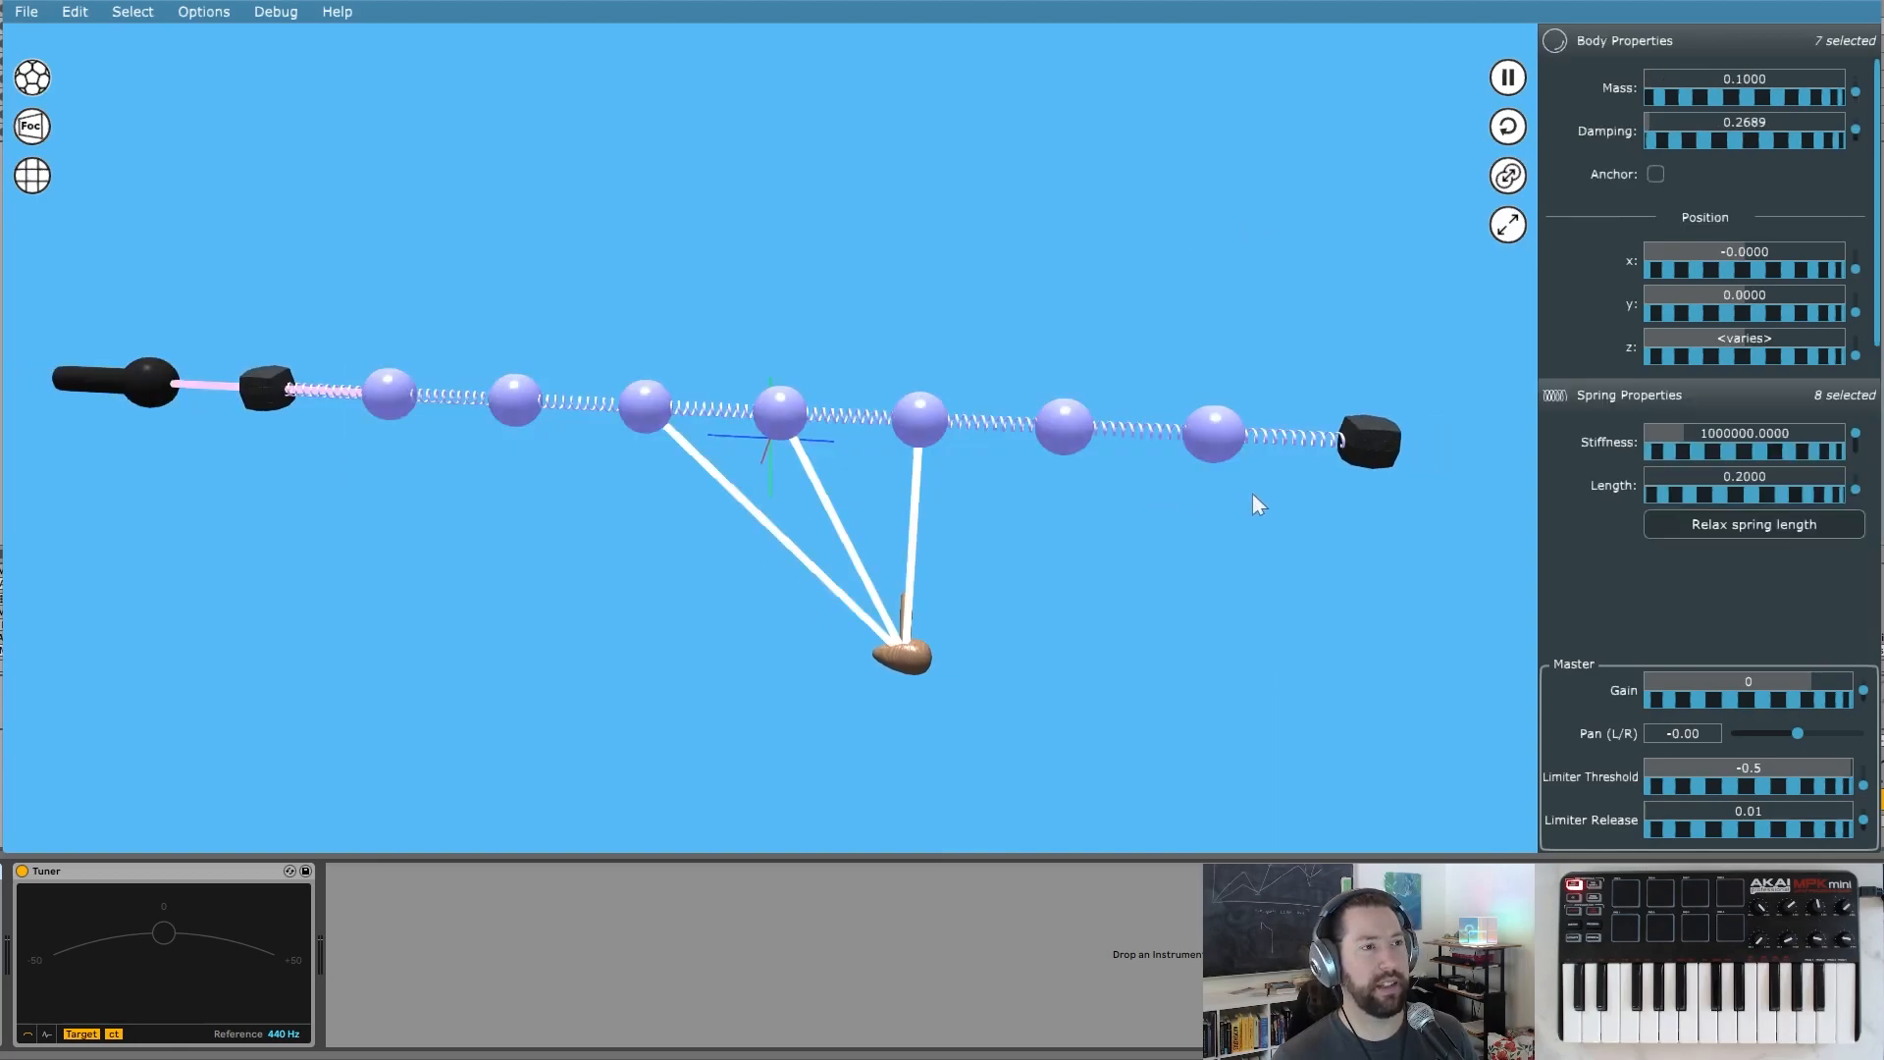
drag(1763, 146, 1675, 143)
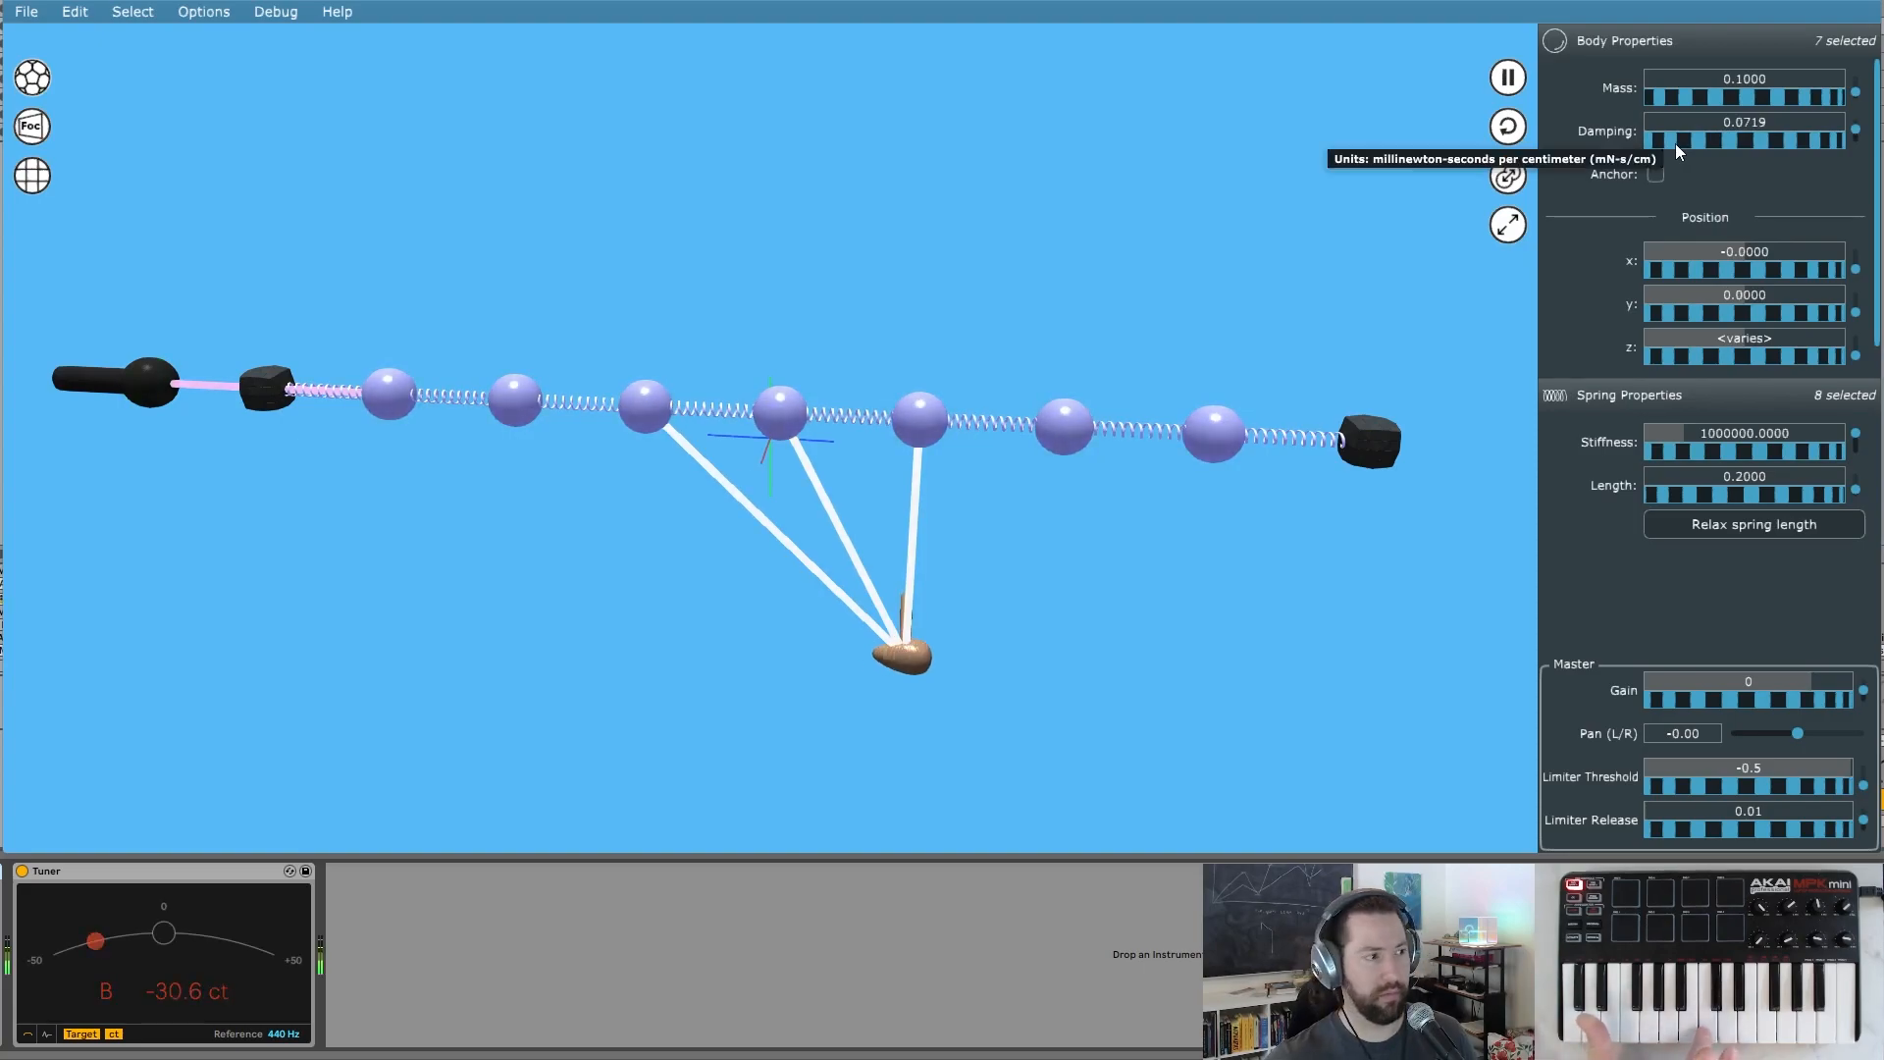
drag(1751, 134, 1723, 140)
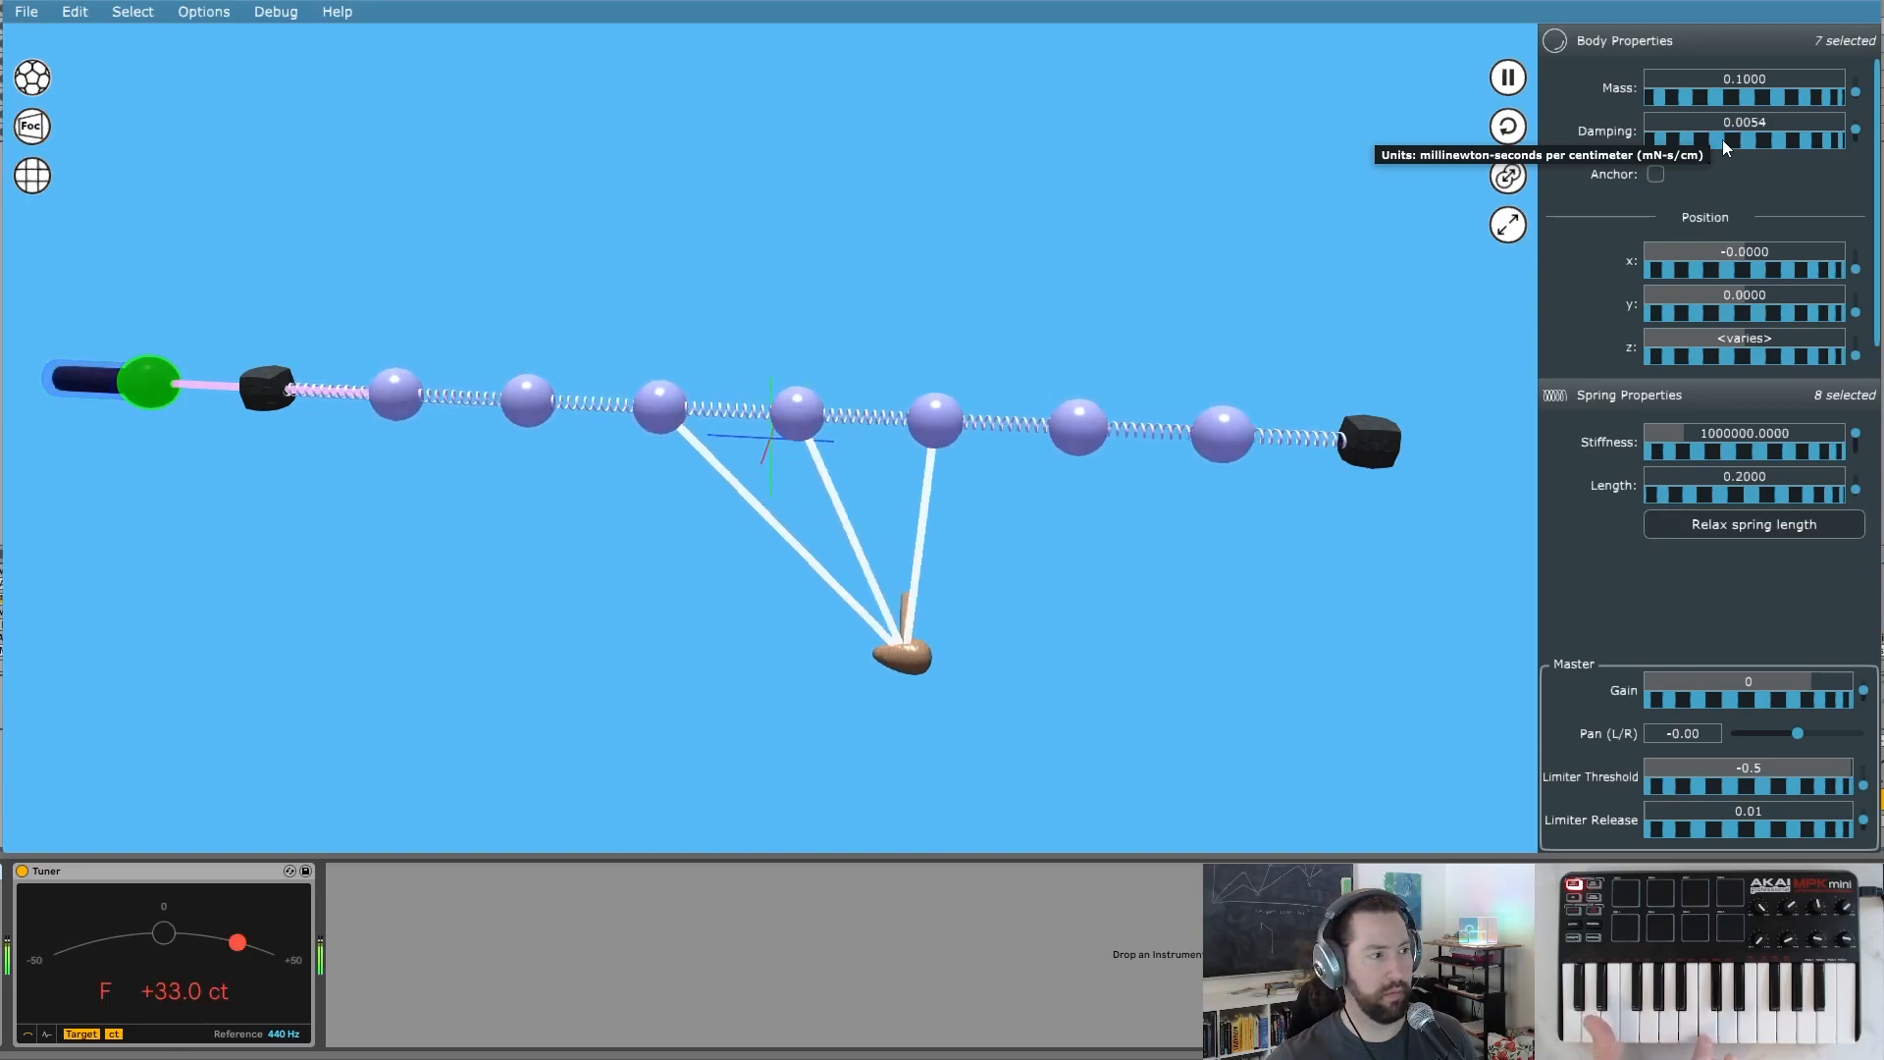
drag(1723, 144, 1723, 143)
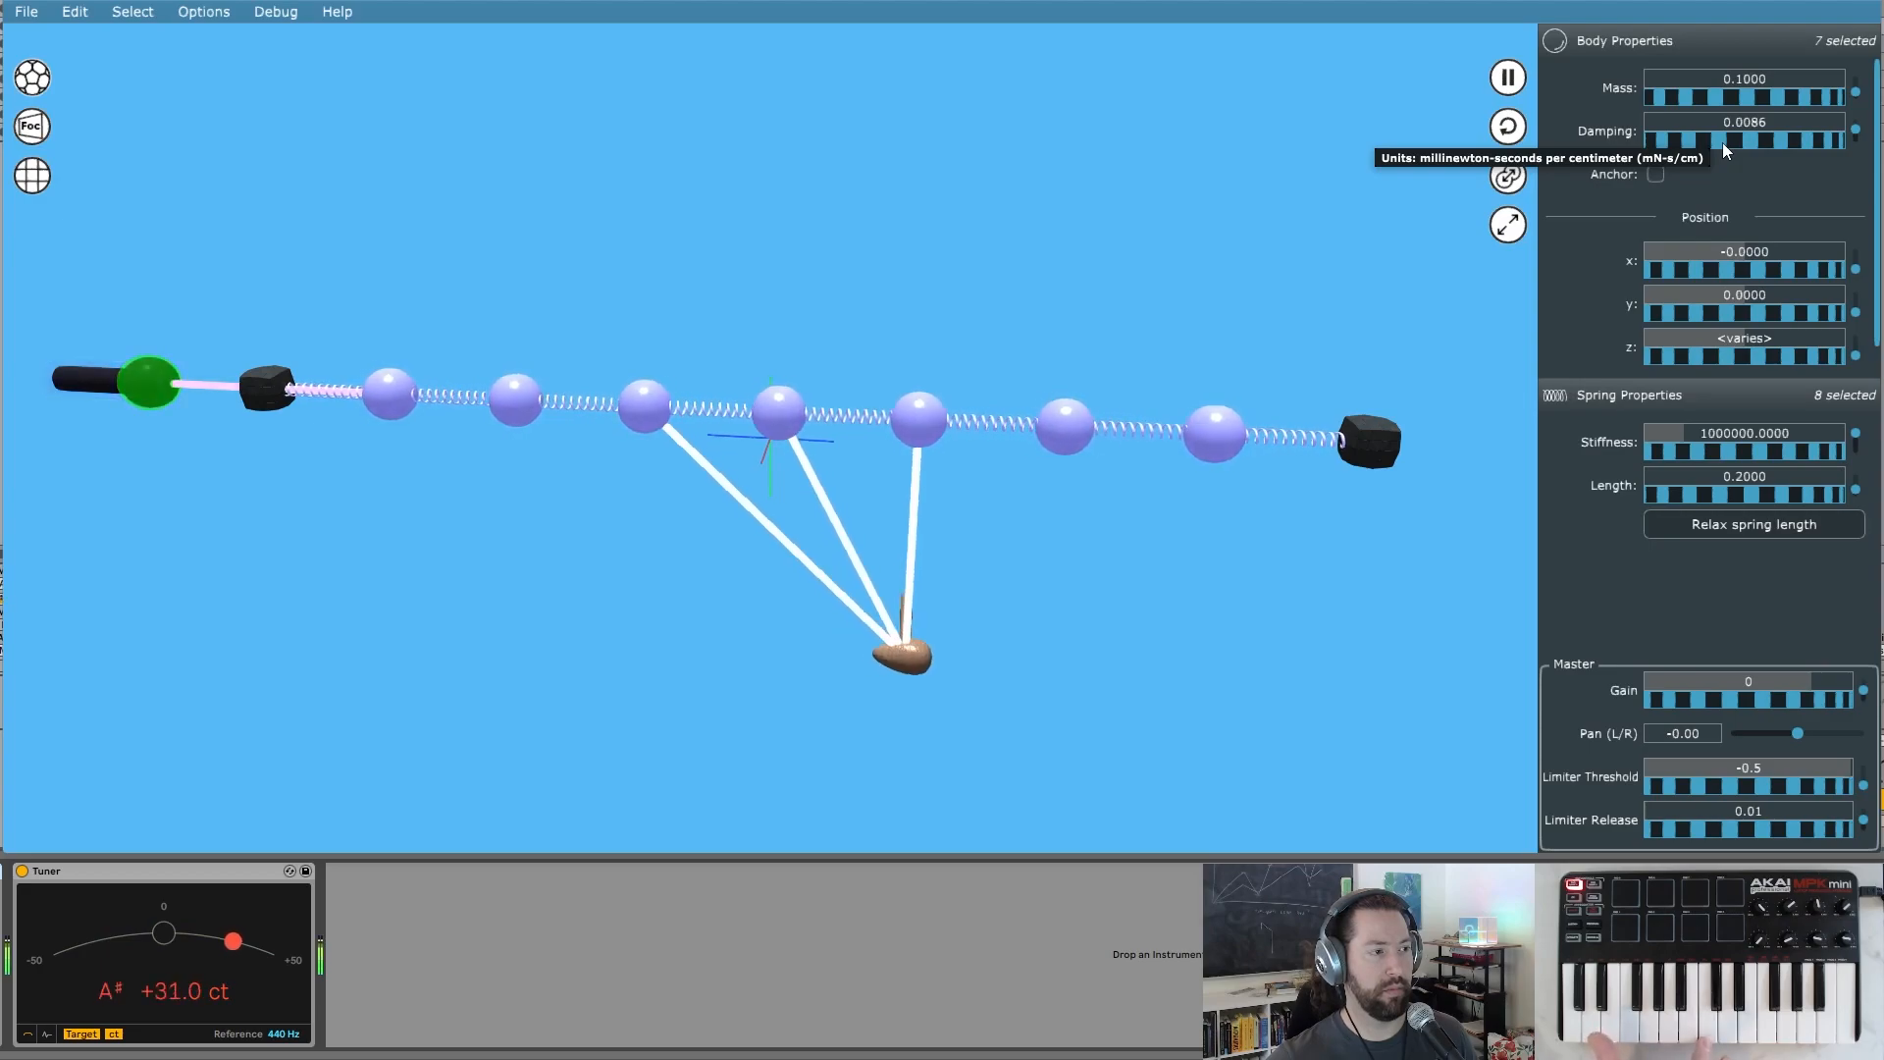
- Duplicate the mallet exciter and place the copy beside the original, linked to the same three middle bodies
click(1041, 639)
drag(795, 542, 1037, 761)
key(ctrl+d)
drag(909, 546, 1031, 667)
click(1188, 650)
drag(1001, 500, 930, 643)
drag(782, 588, 913, 562)
drag(696, 618, 943, 525)
drag(1076, 509, 950, 629)
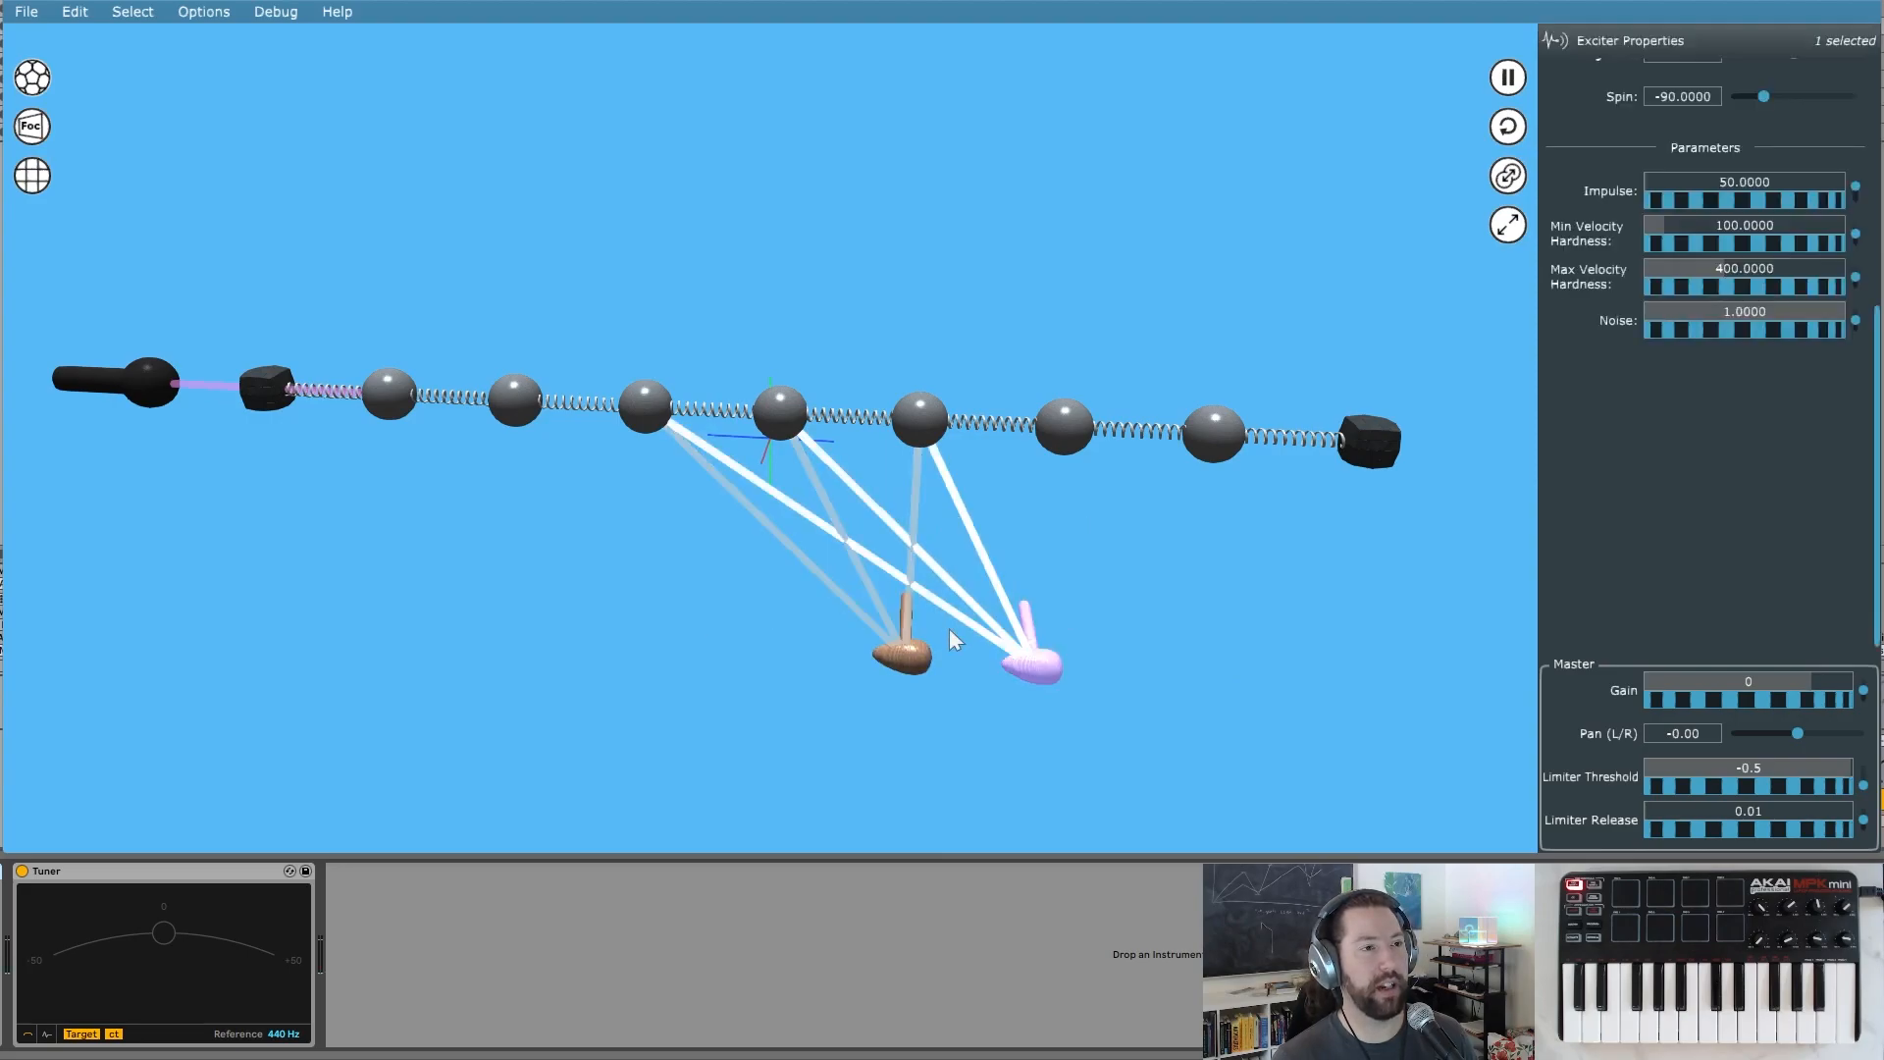
click(1092, 690)
click(1057, 668)
key(ctrl+d)
click(1080, 601)
click(1068, 556)
key(Delete)
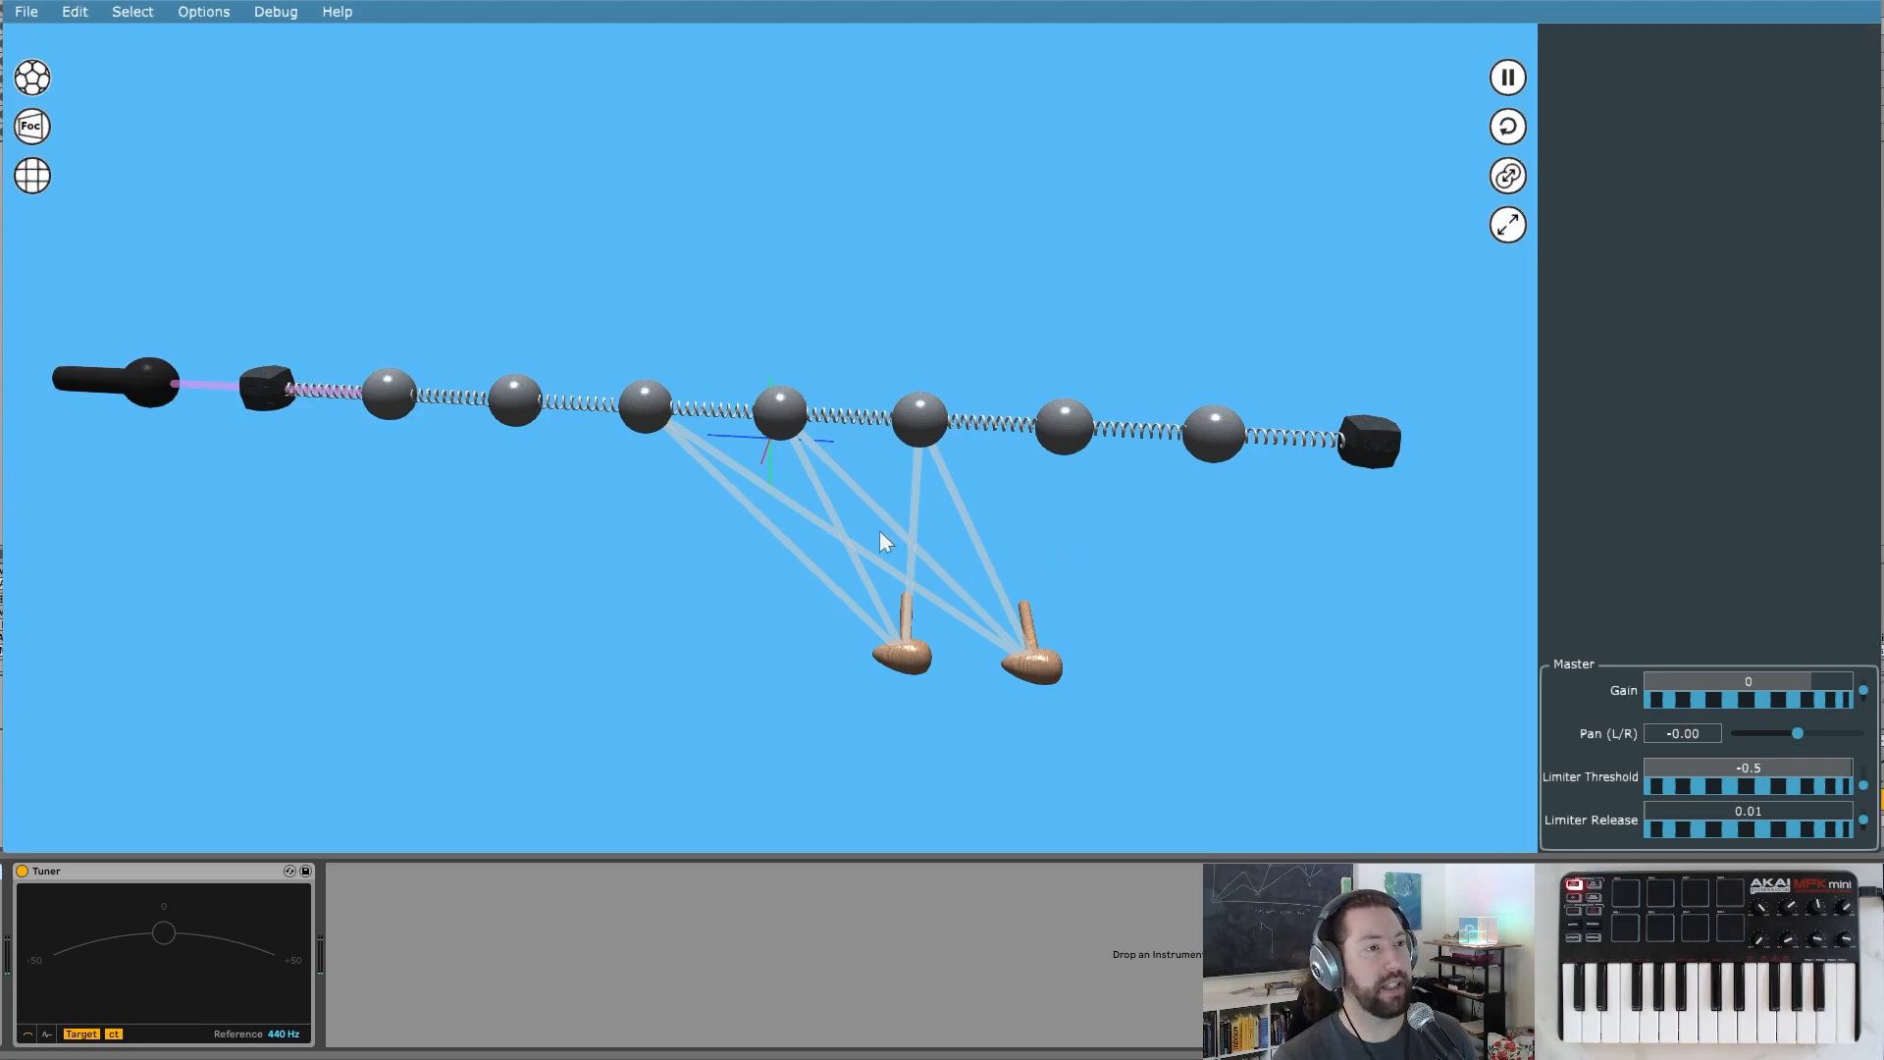
- Change the copied exciter's mode to Oscillator and its MIDI note to C4
click(1057, 673)
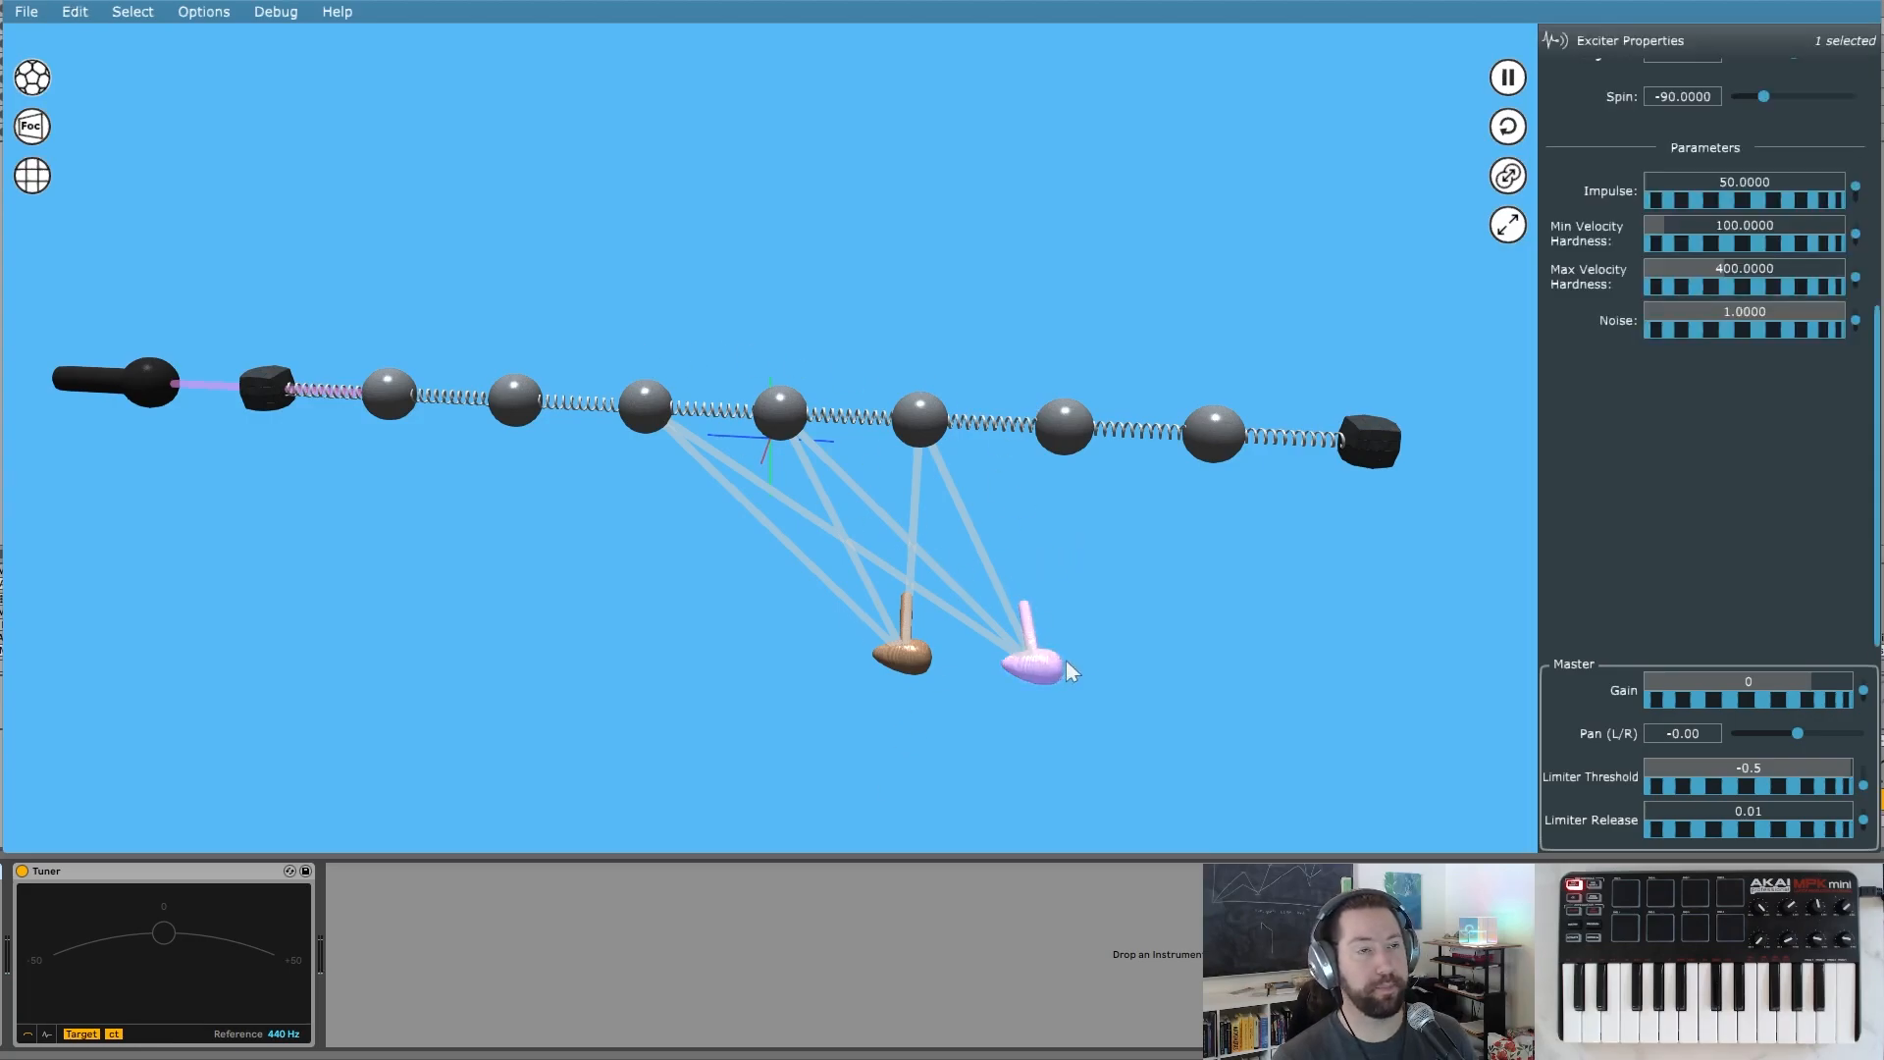
scroll(1571, 542, up, 5)
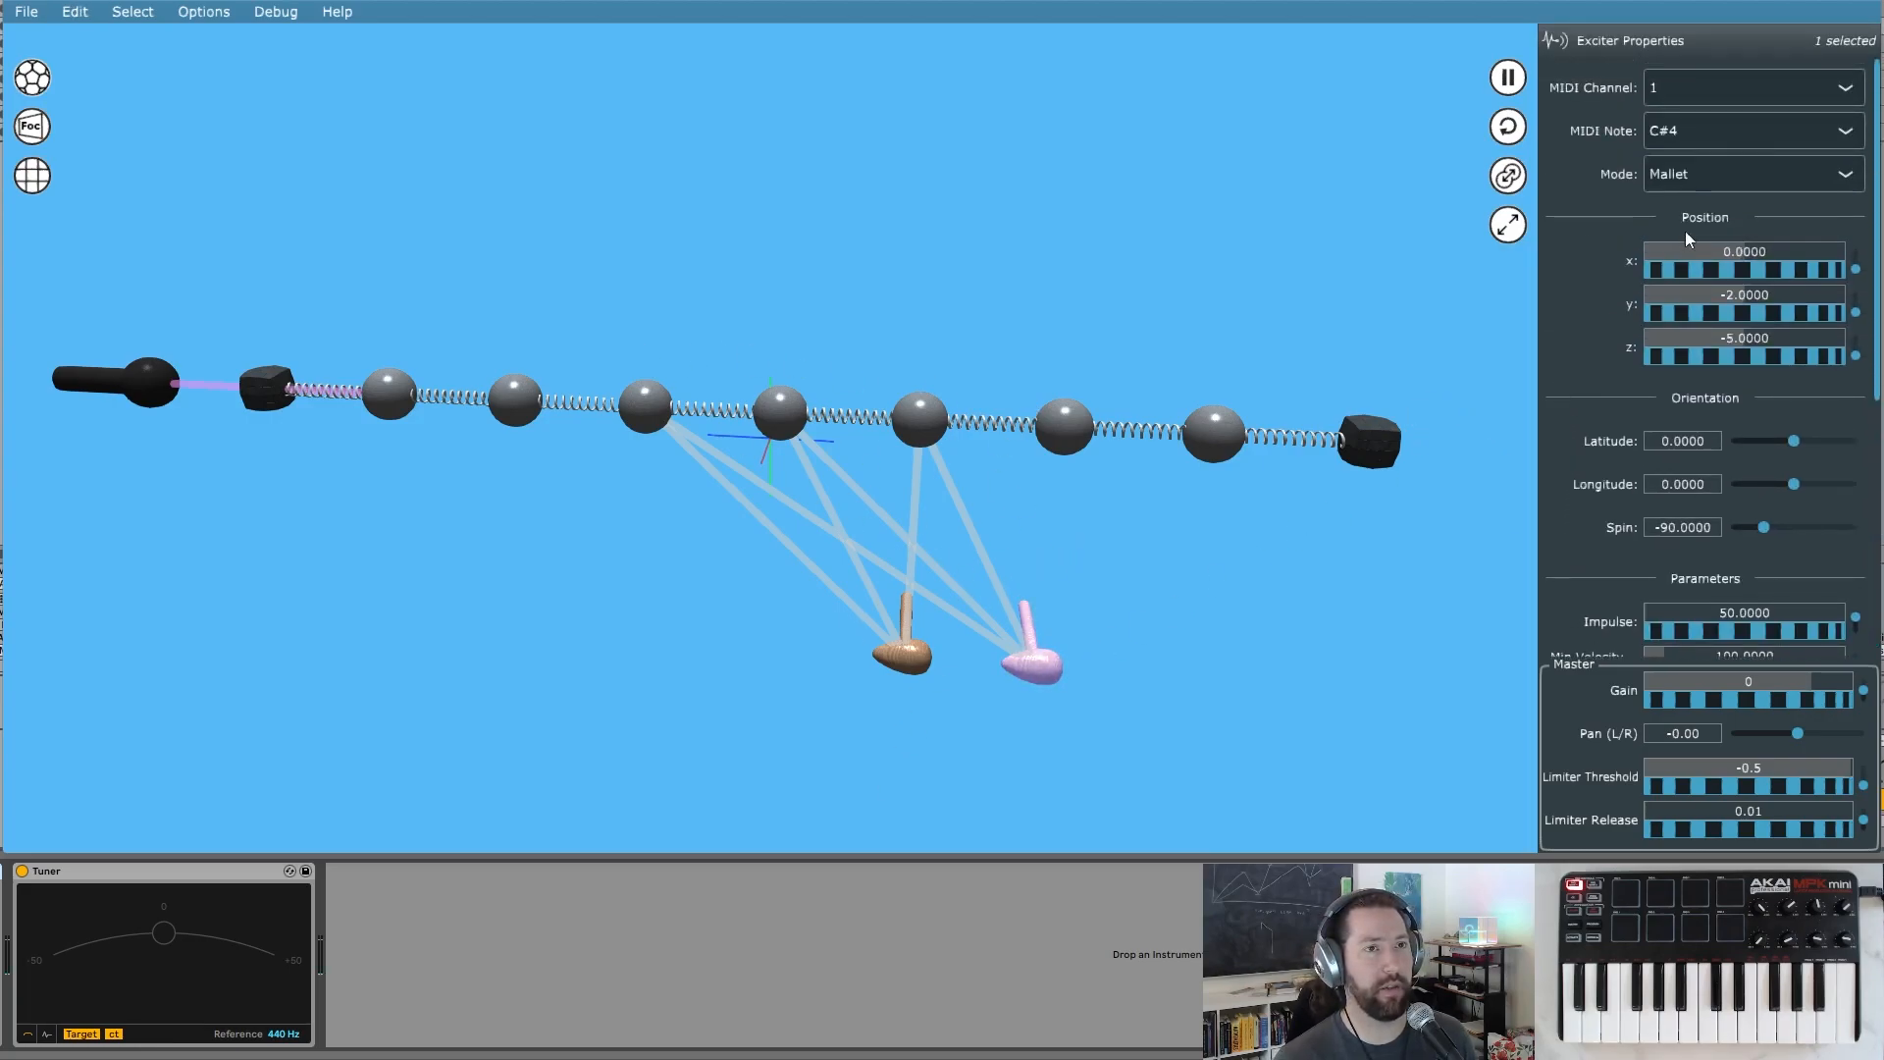
click(1727, 169)
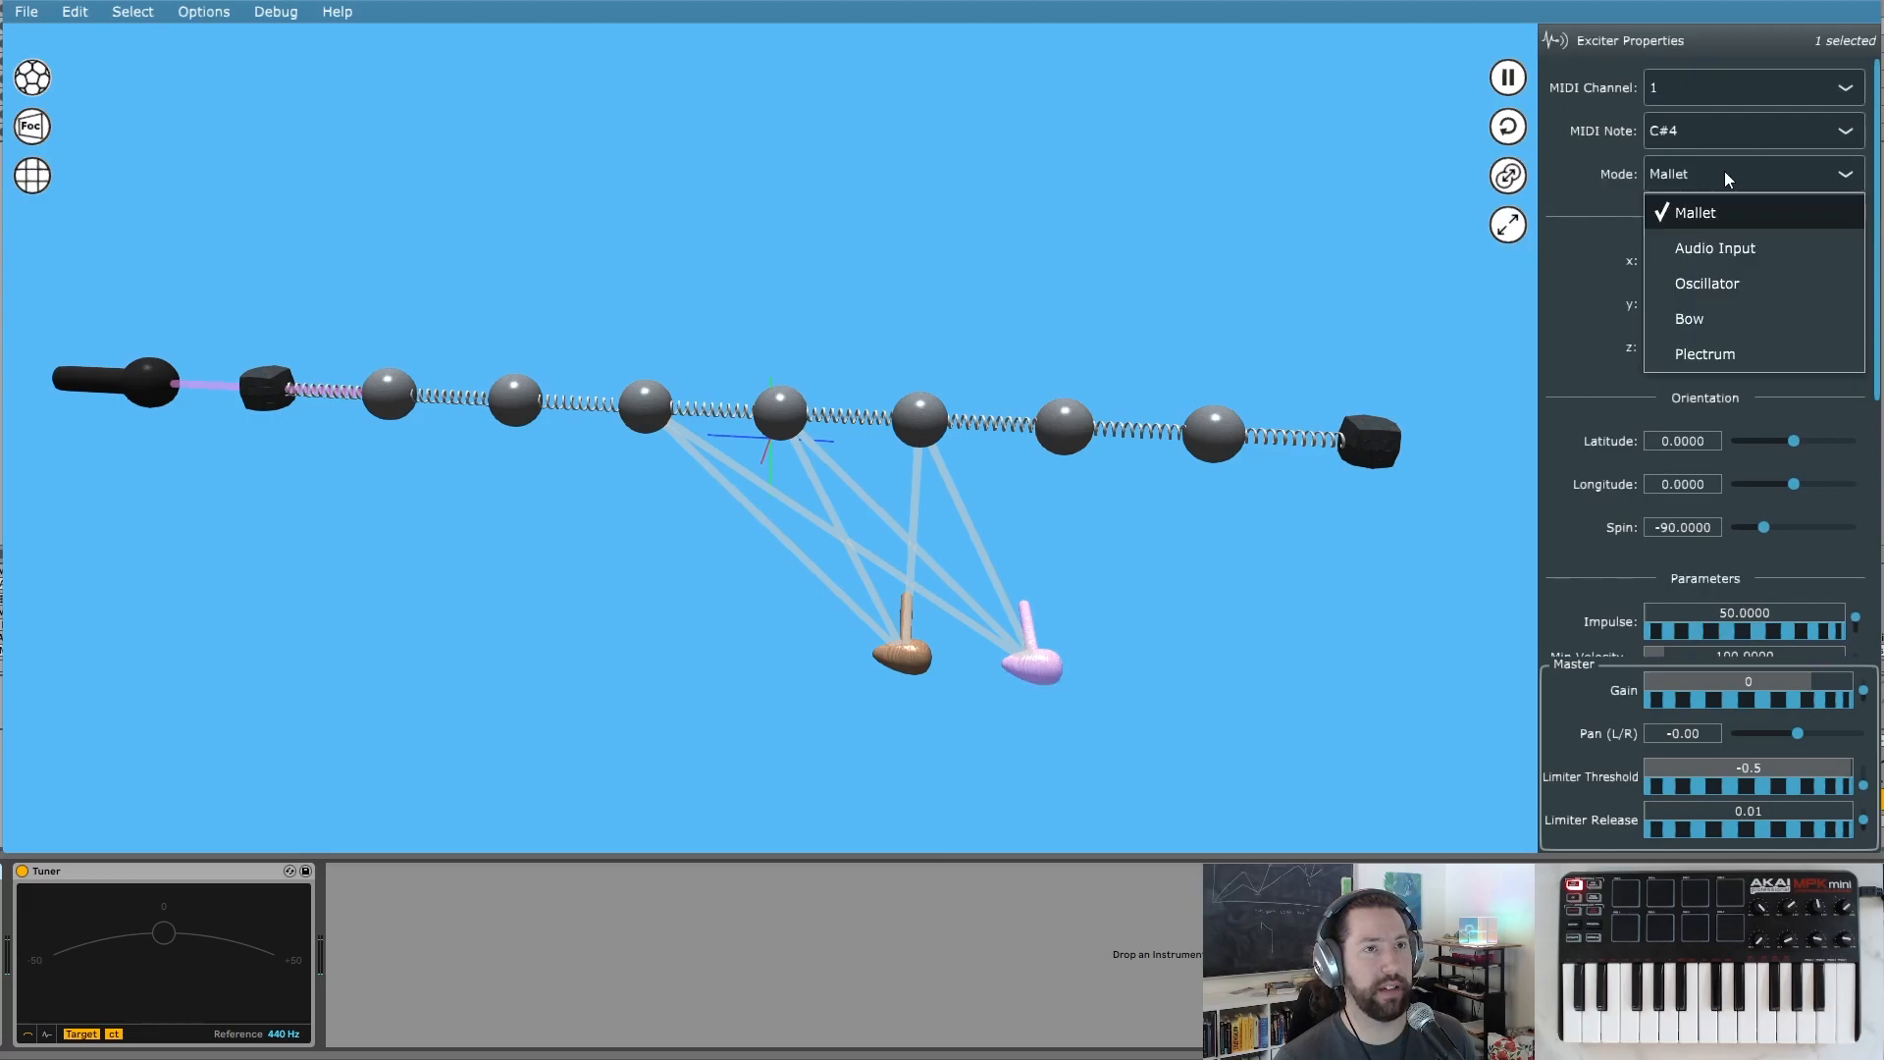
click(1727, 281)
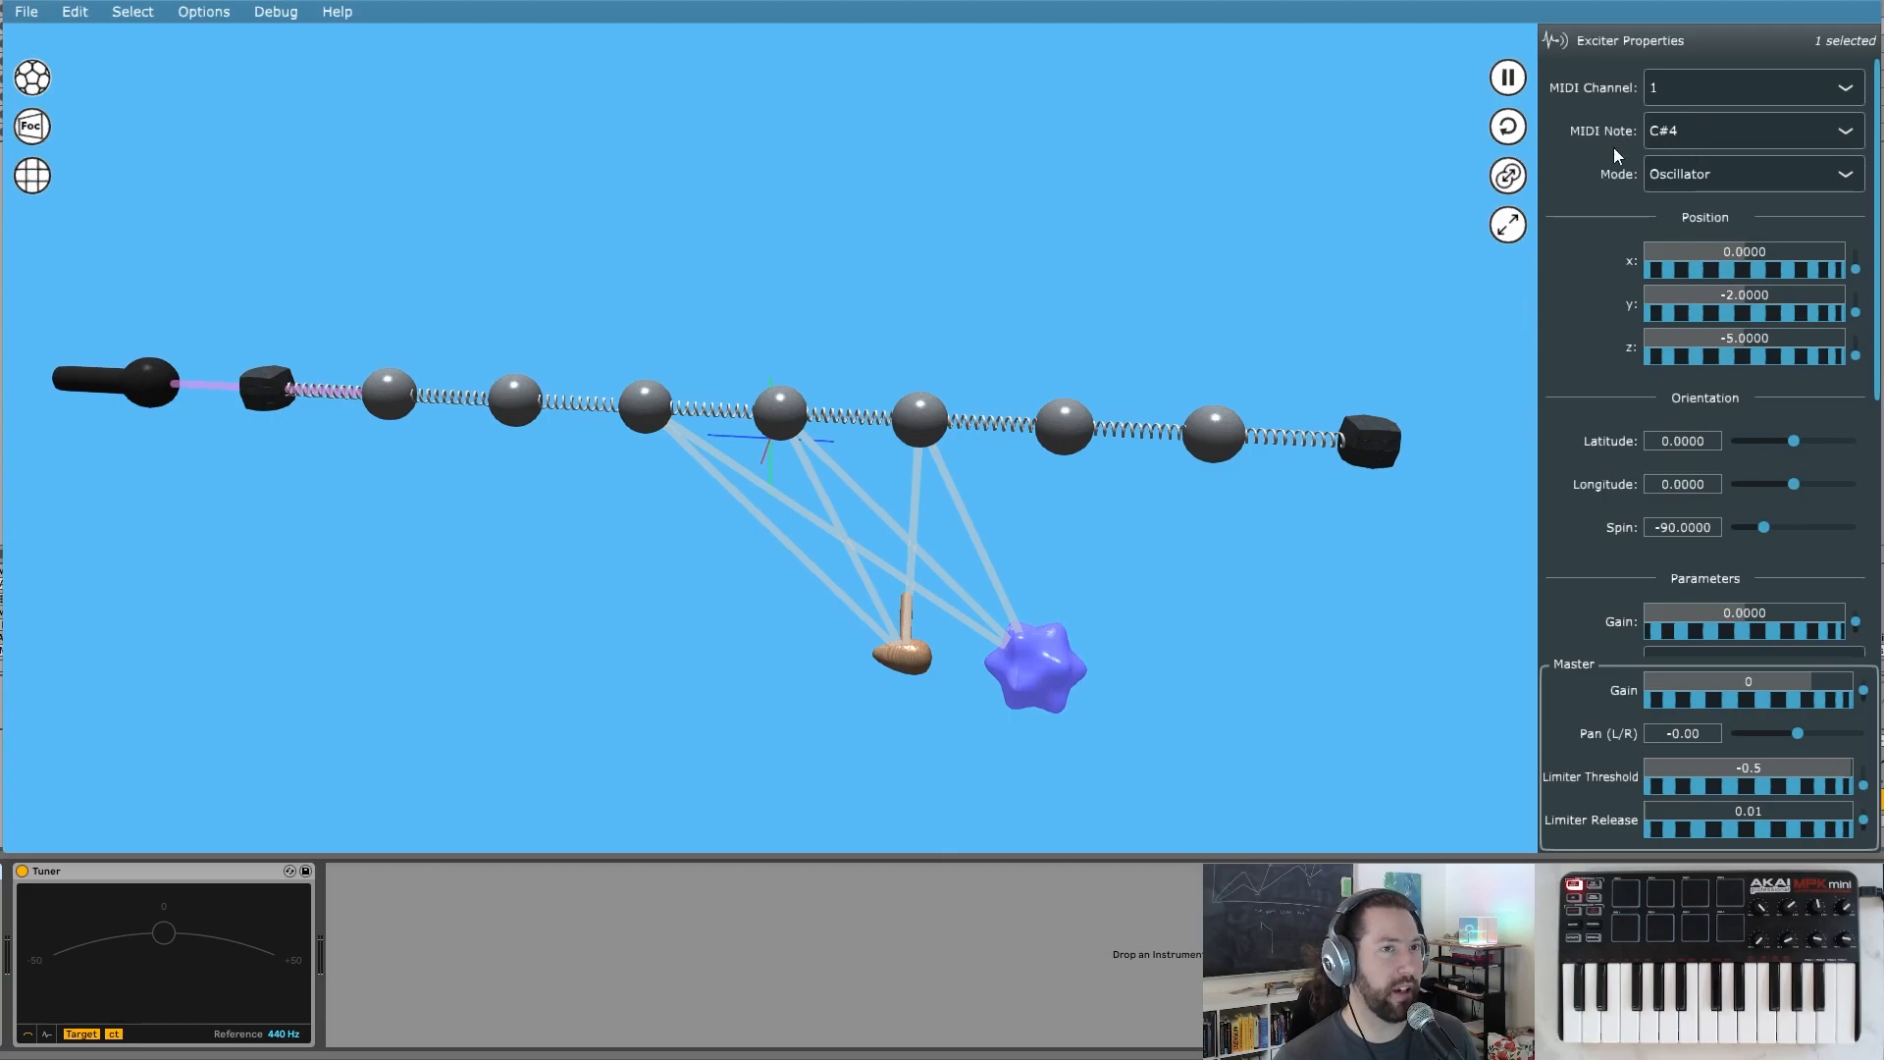
click(1702, 131)
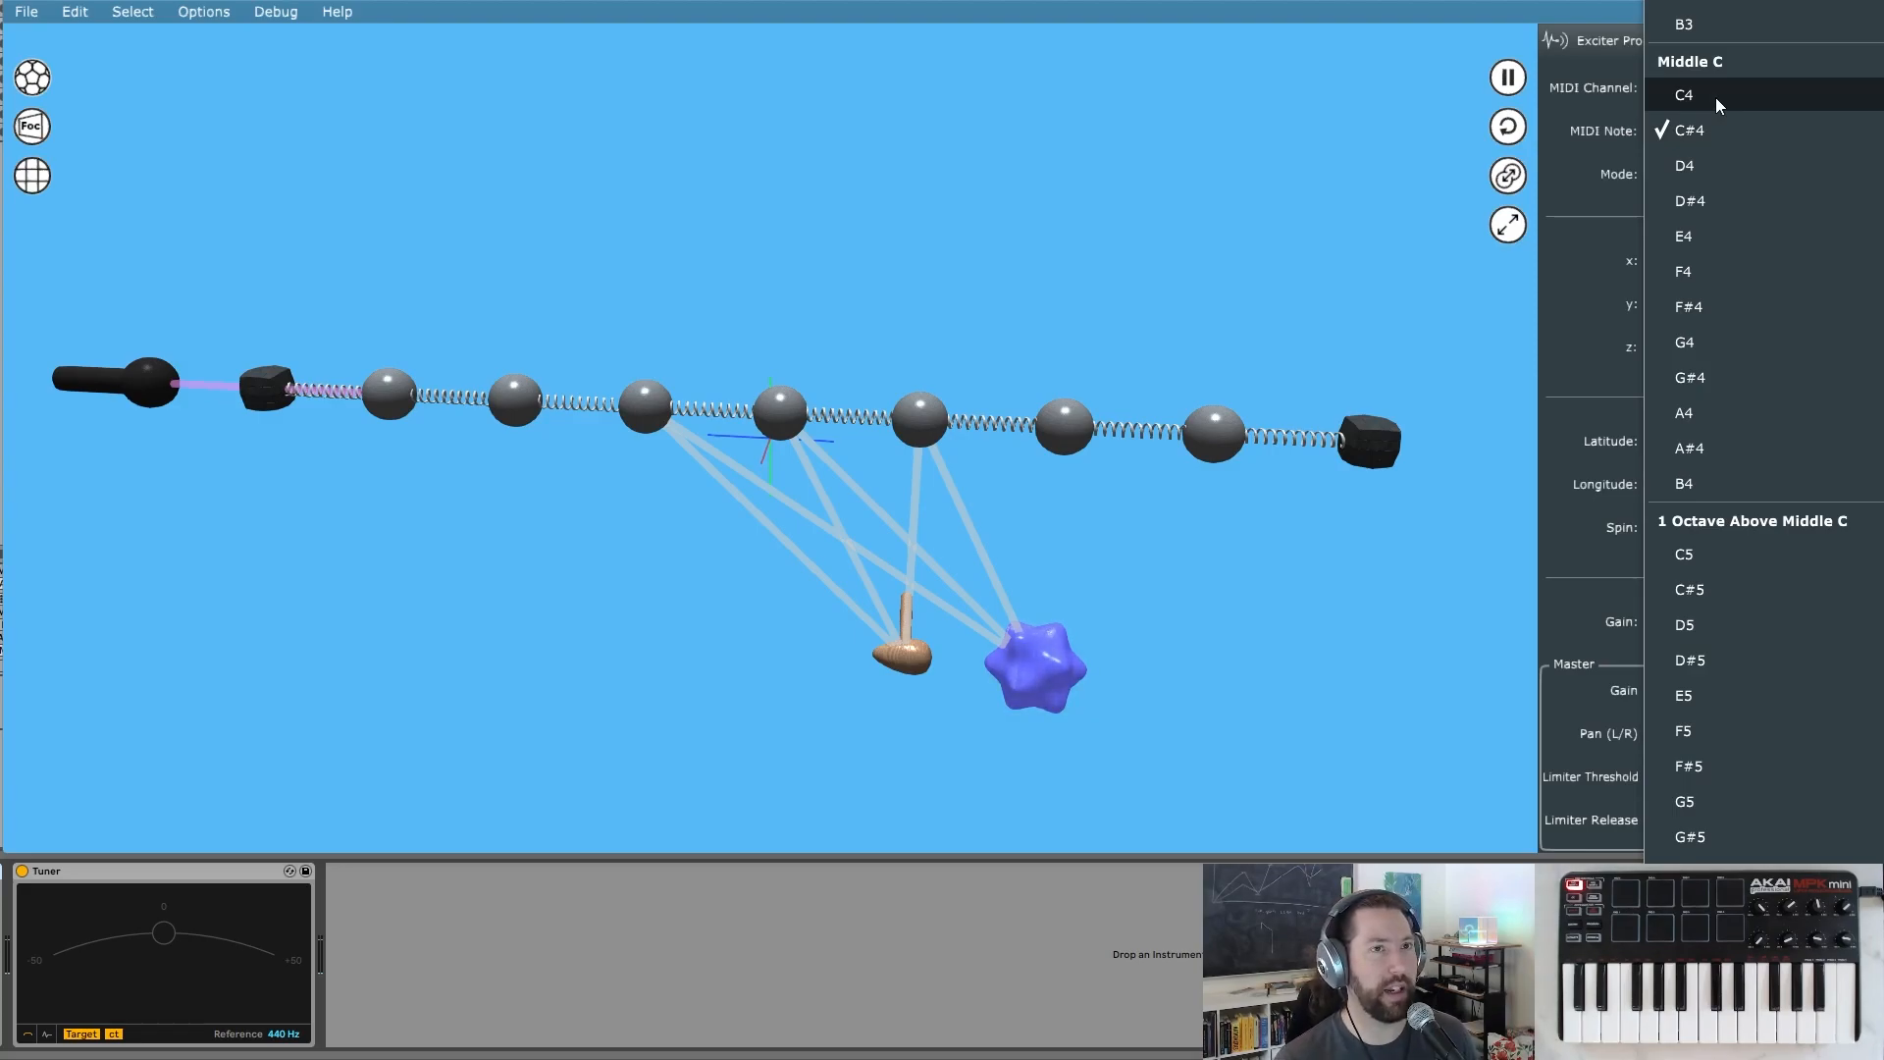
click(1715, 97)
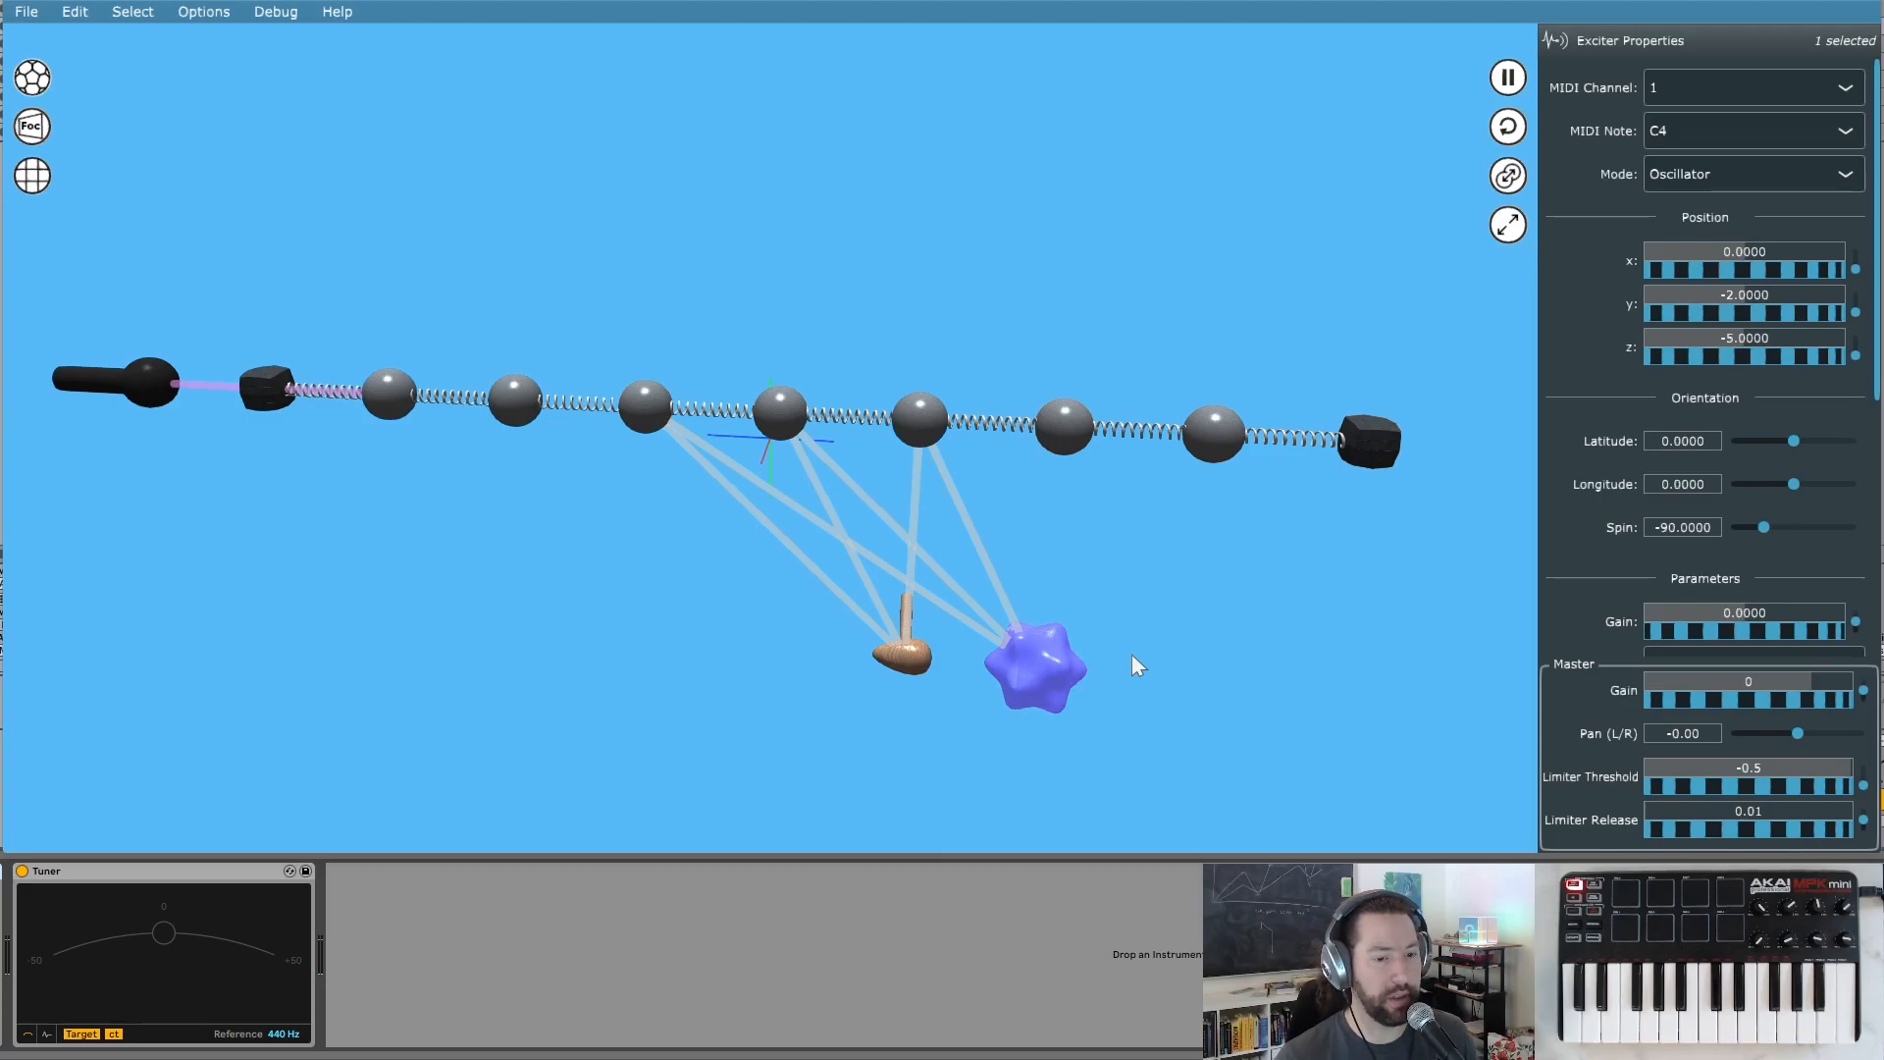
scroll(1539, 284, down, 4)
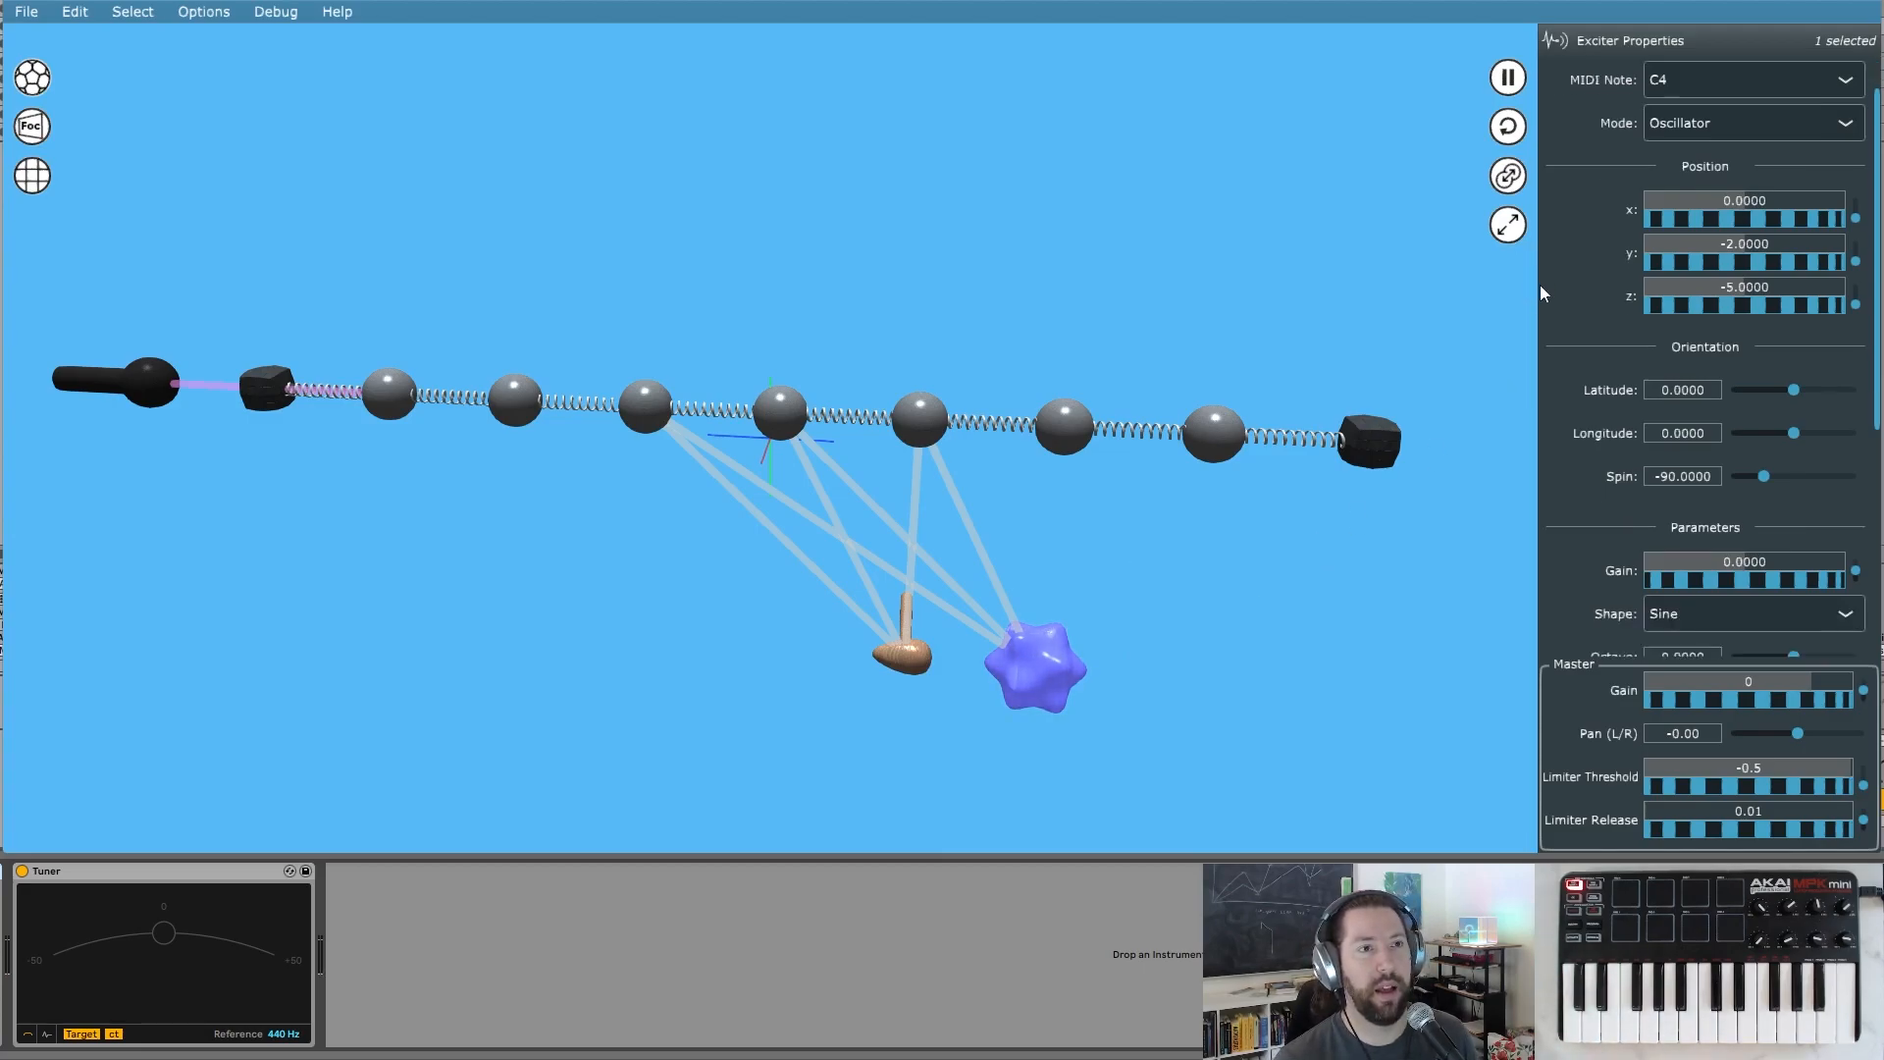
- Set the oscillator exciter's shape to White Noise and raise its gain to 3.1 dB
click(1703, 256)
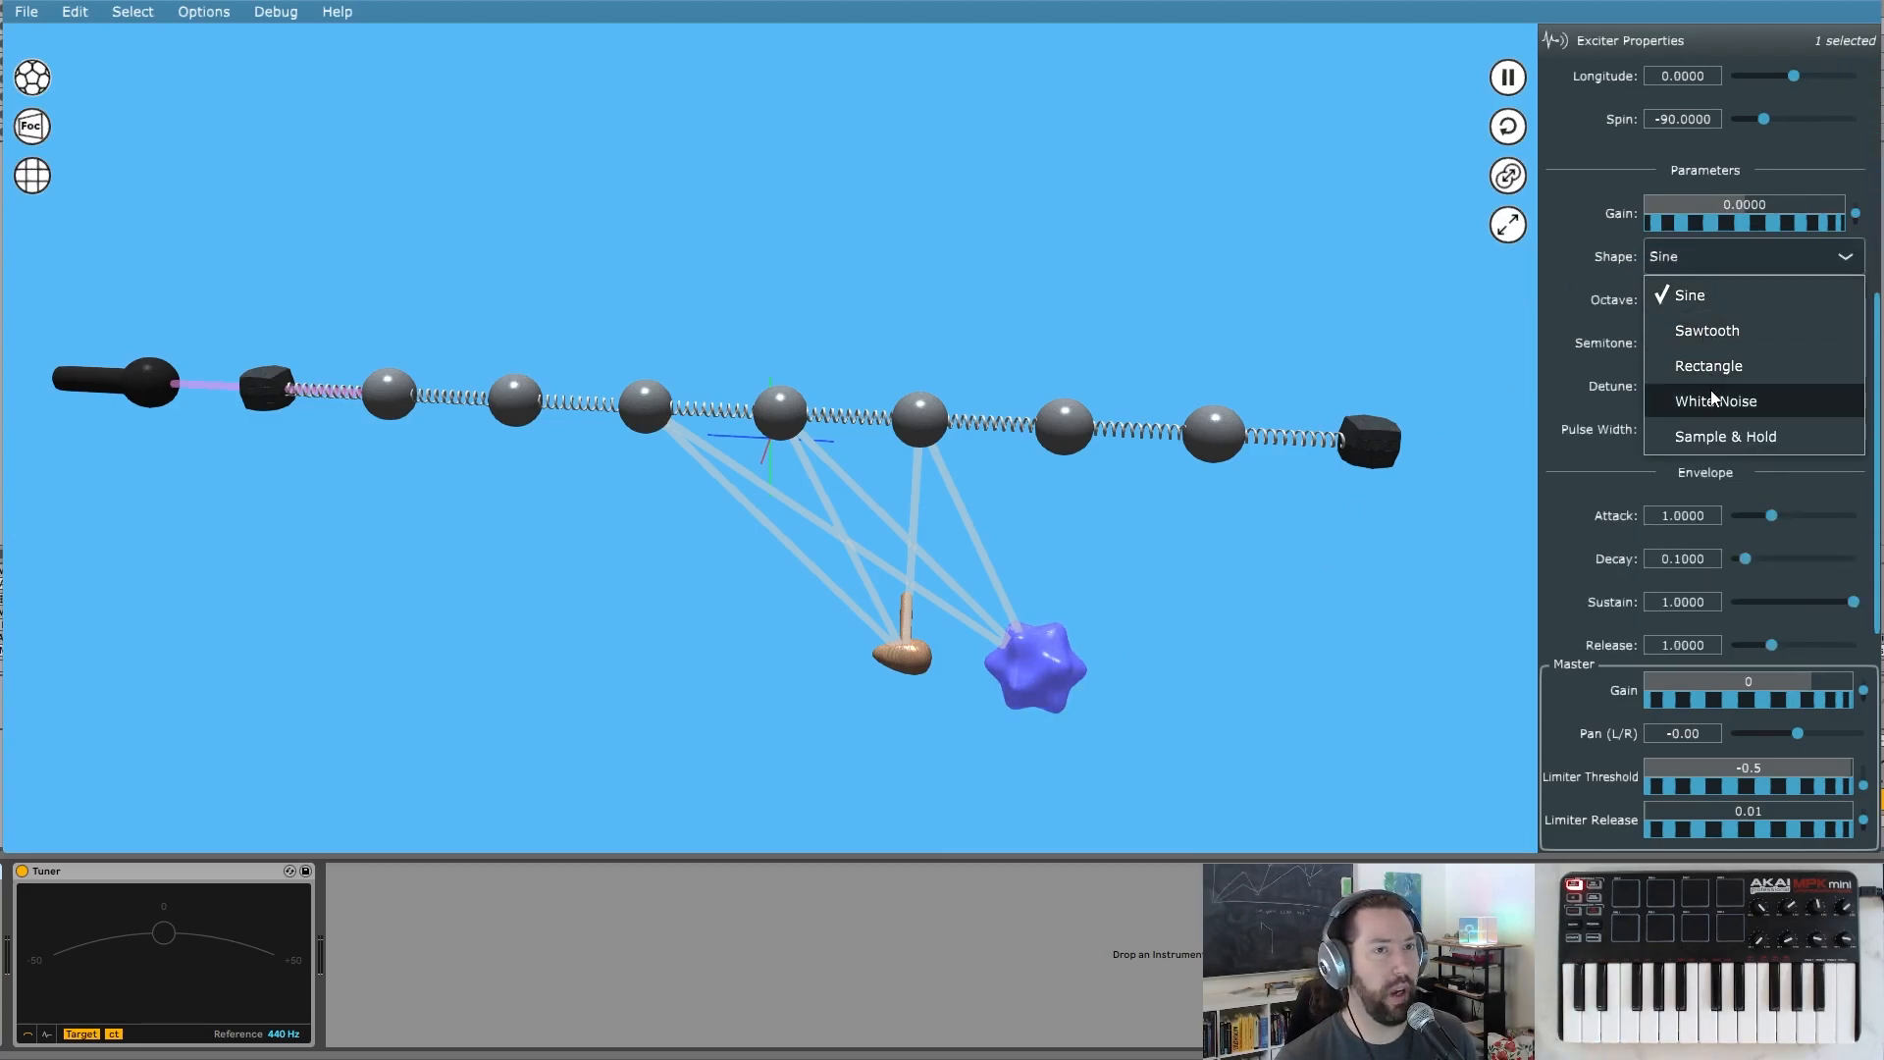
click(1711, 392)
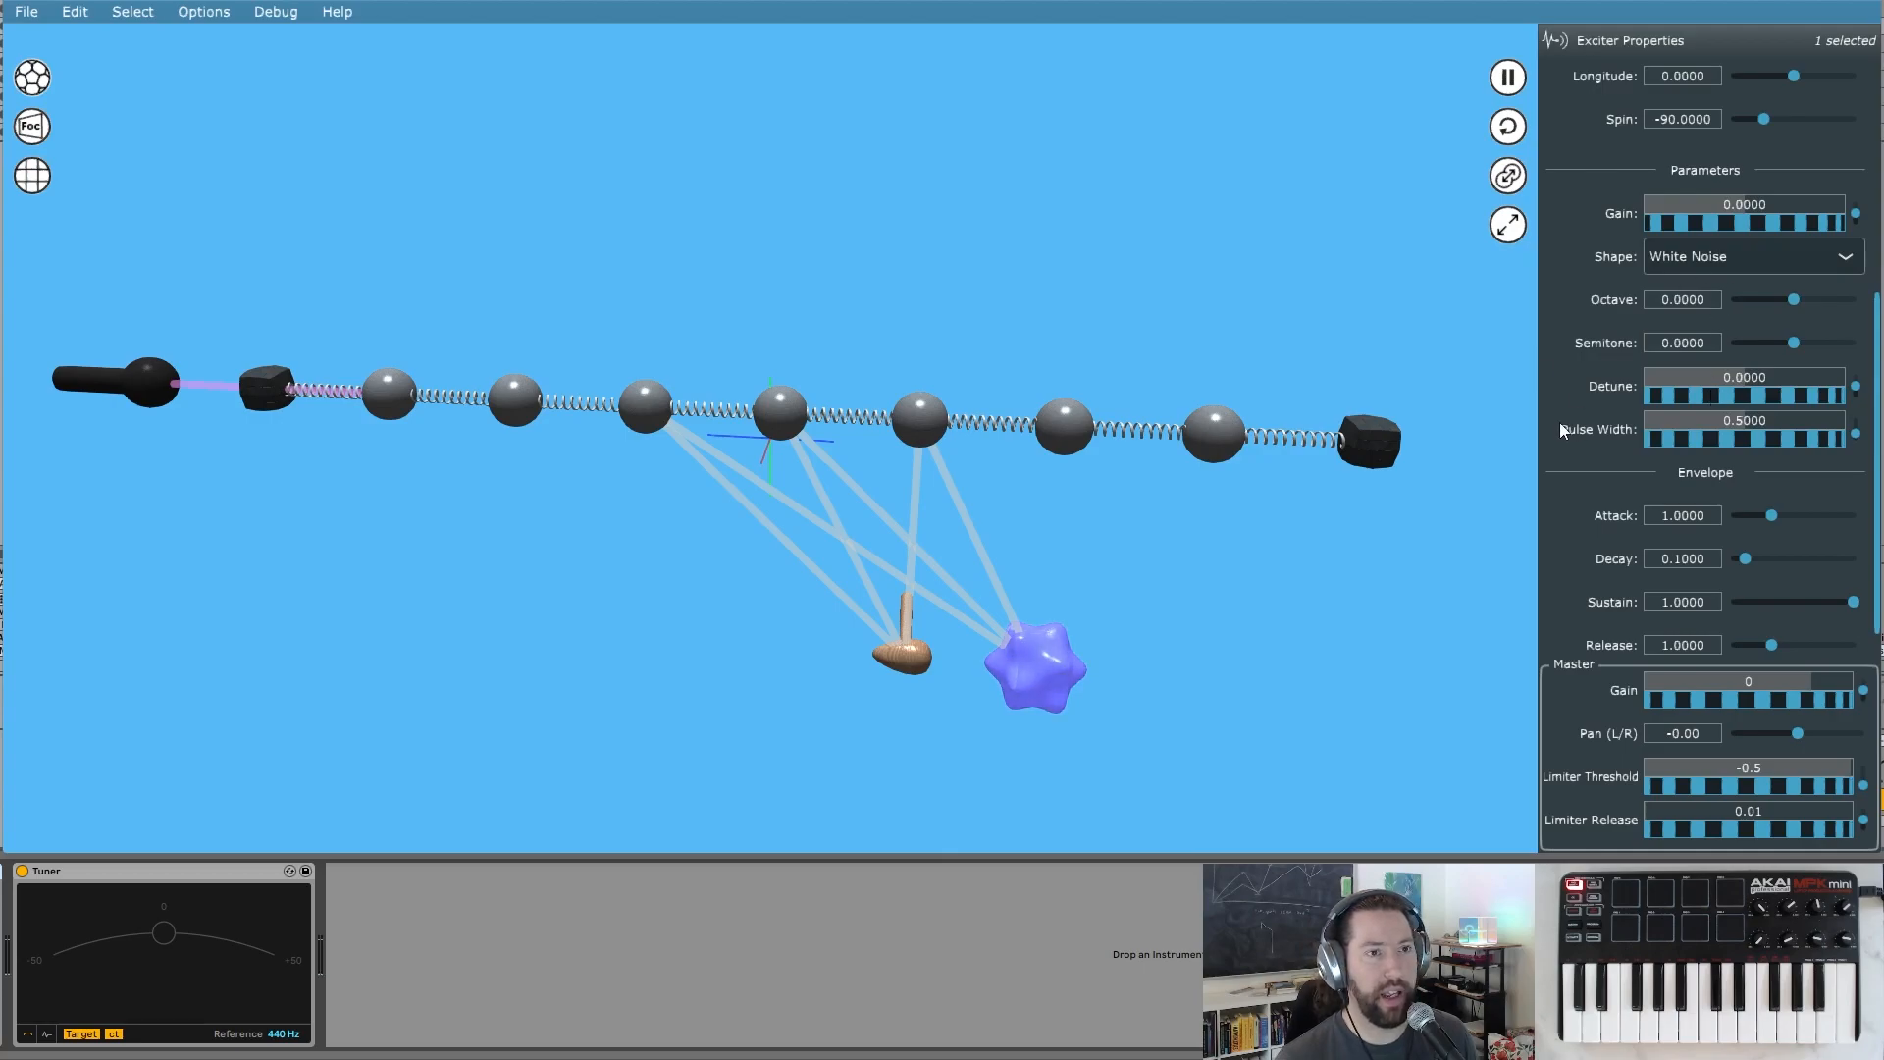
scroll(1561, 430, down, 1)
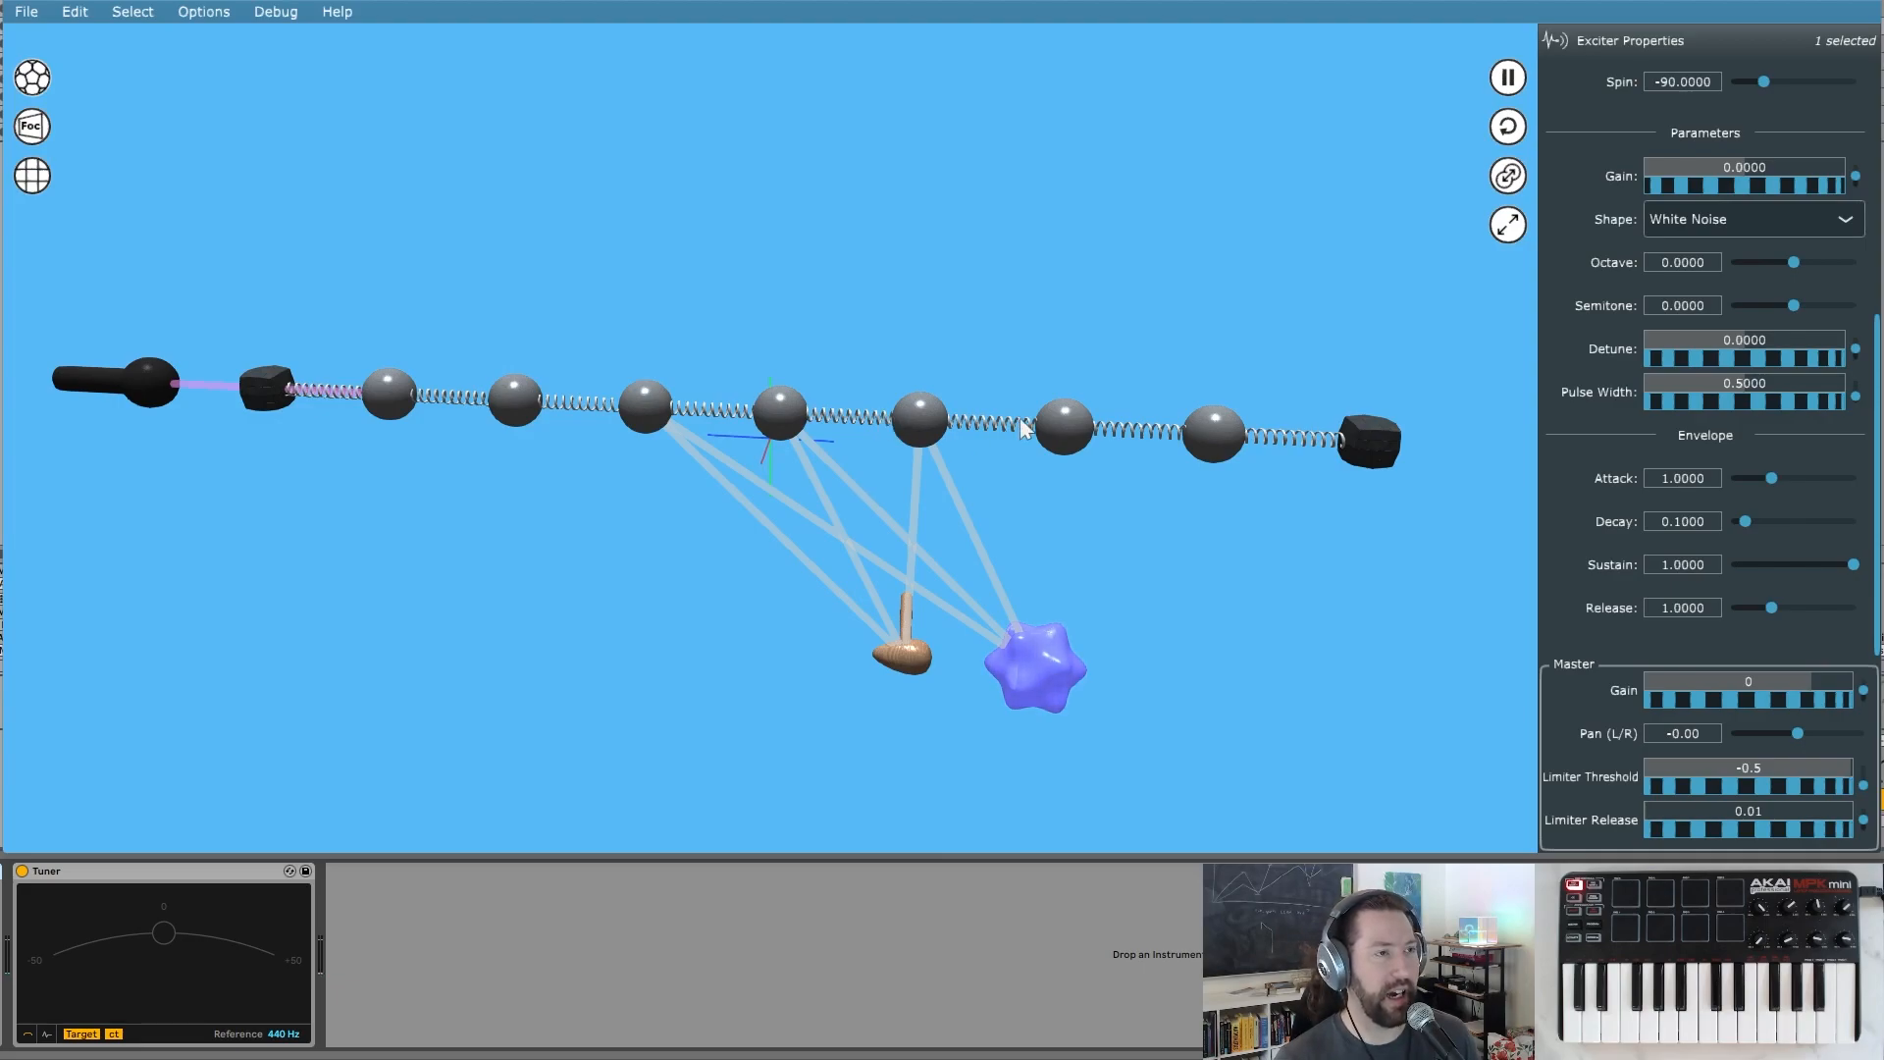
mouse_move(997, 302)
mouse_down()
mouse_move(725, 303)
mouse_move(968, 320)
mouse_move(980, 280)
mouse_up()
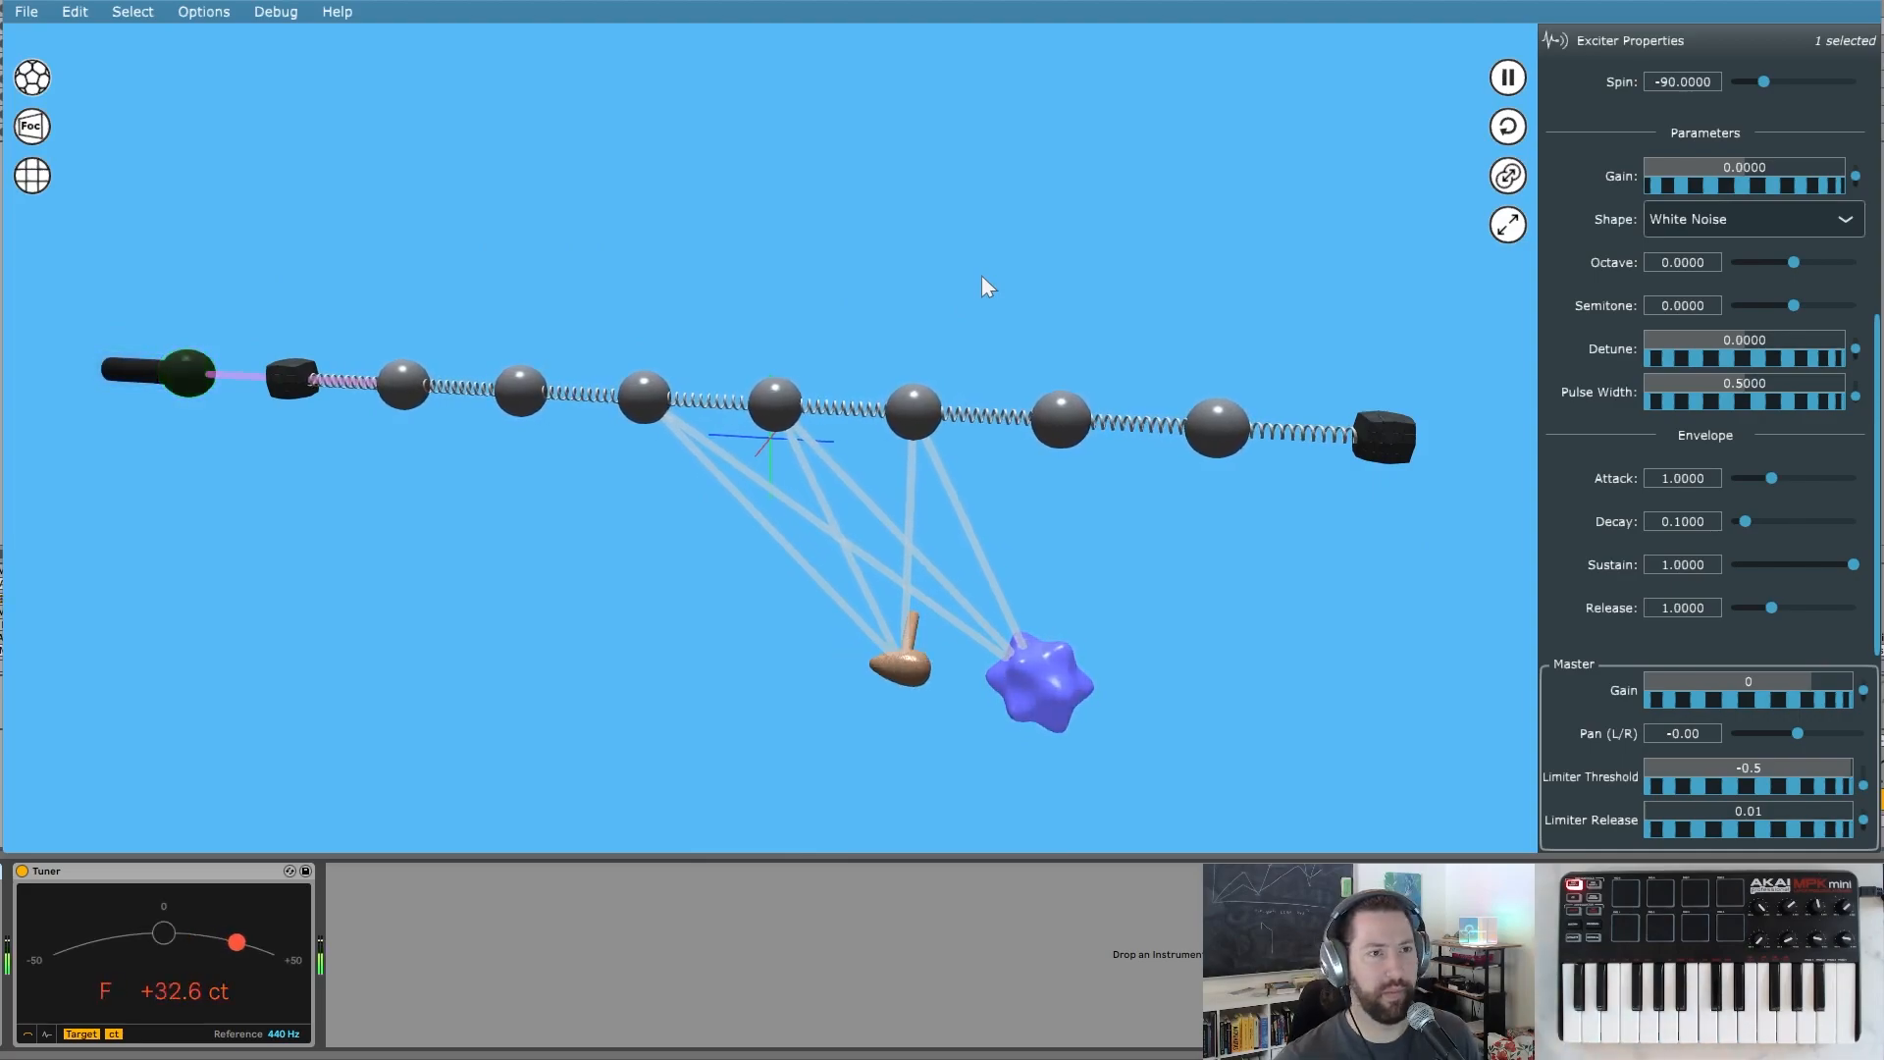
drag(1700, 183, 1729, 188)
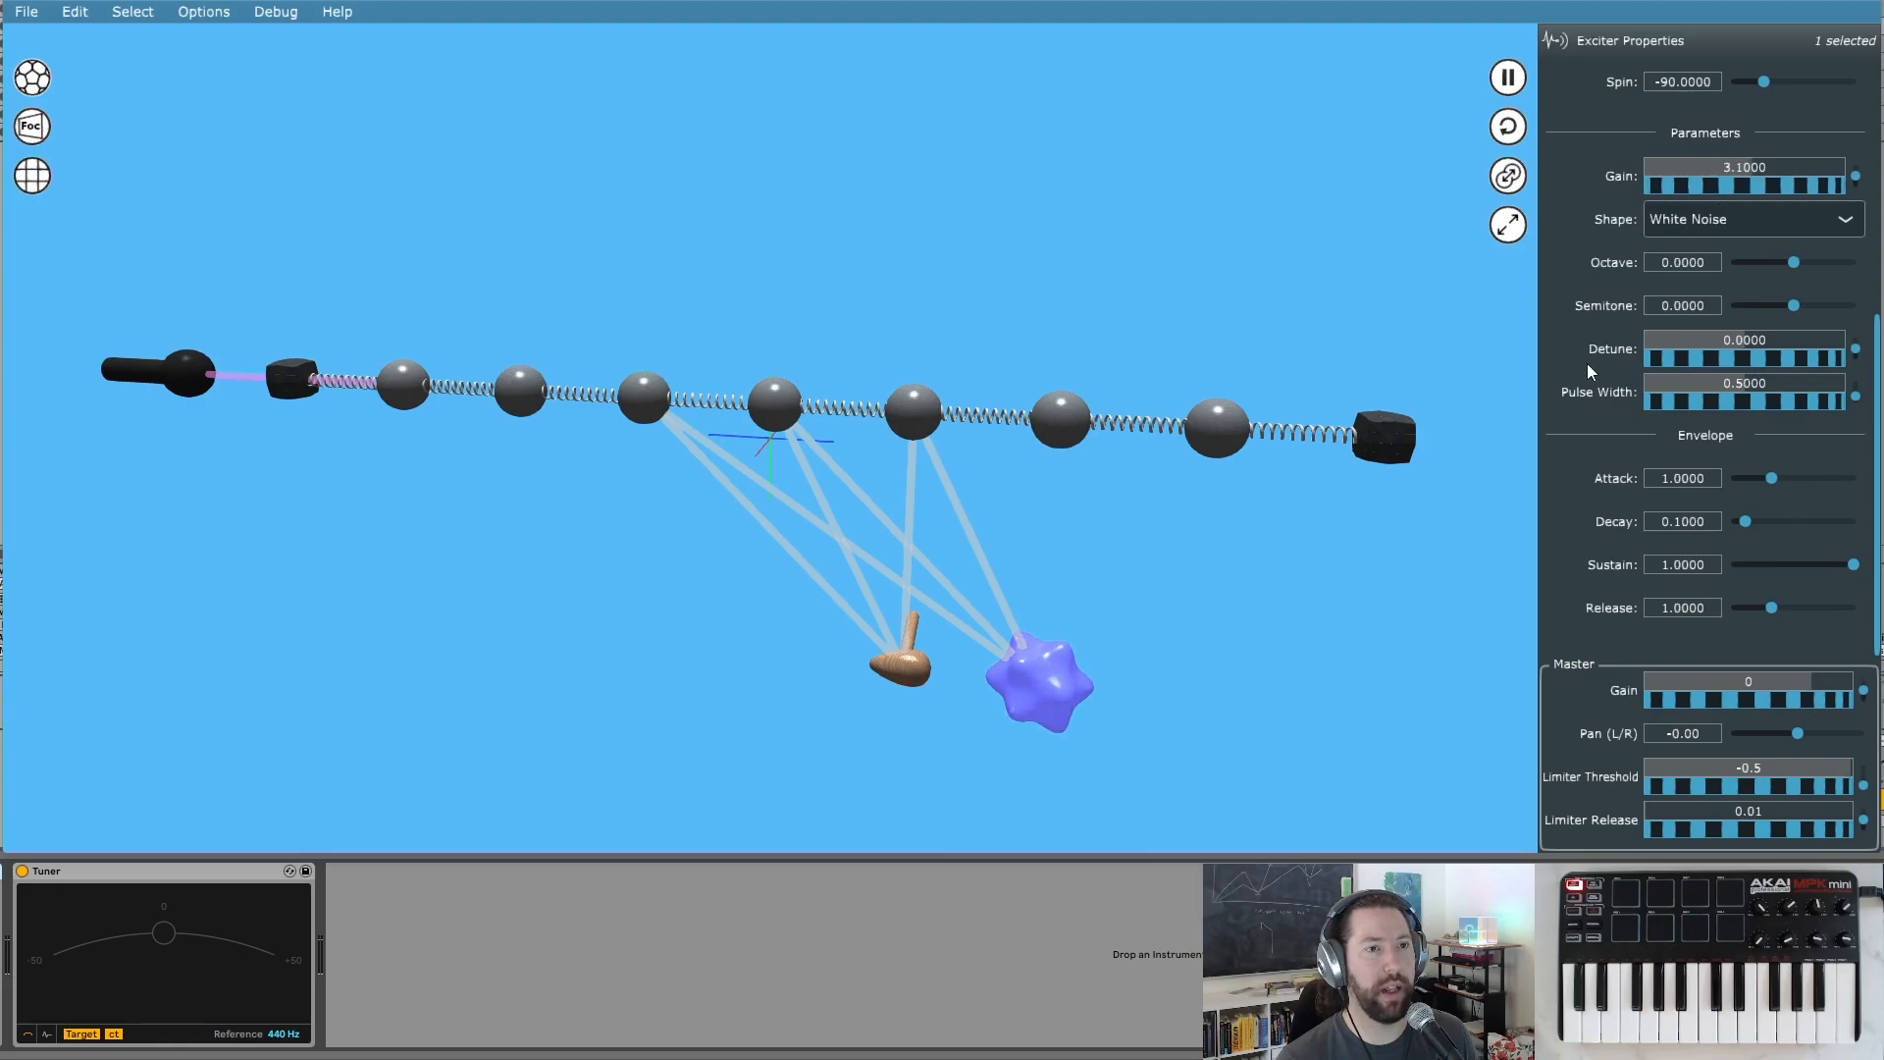
- Shape the oscillator's envelope with attack 0.25 s, decay 0.28 s, sustain 0.28 and release 2.93 s
drag(1775, 613, 1788, 610)
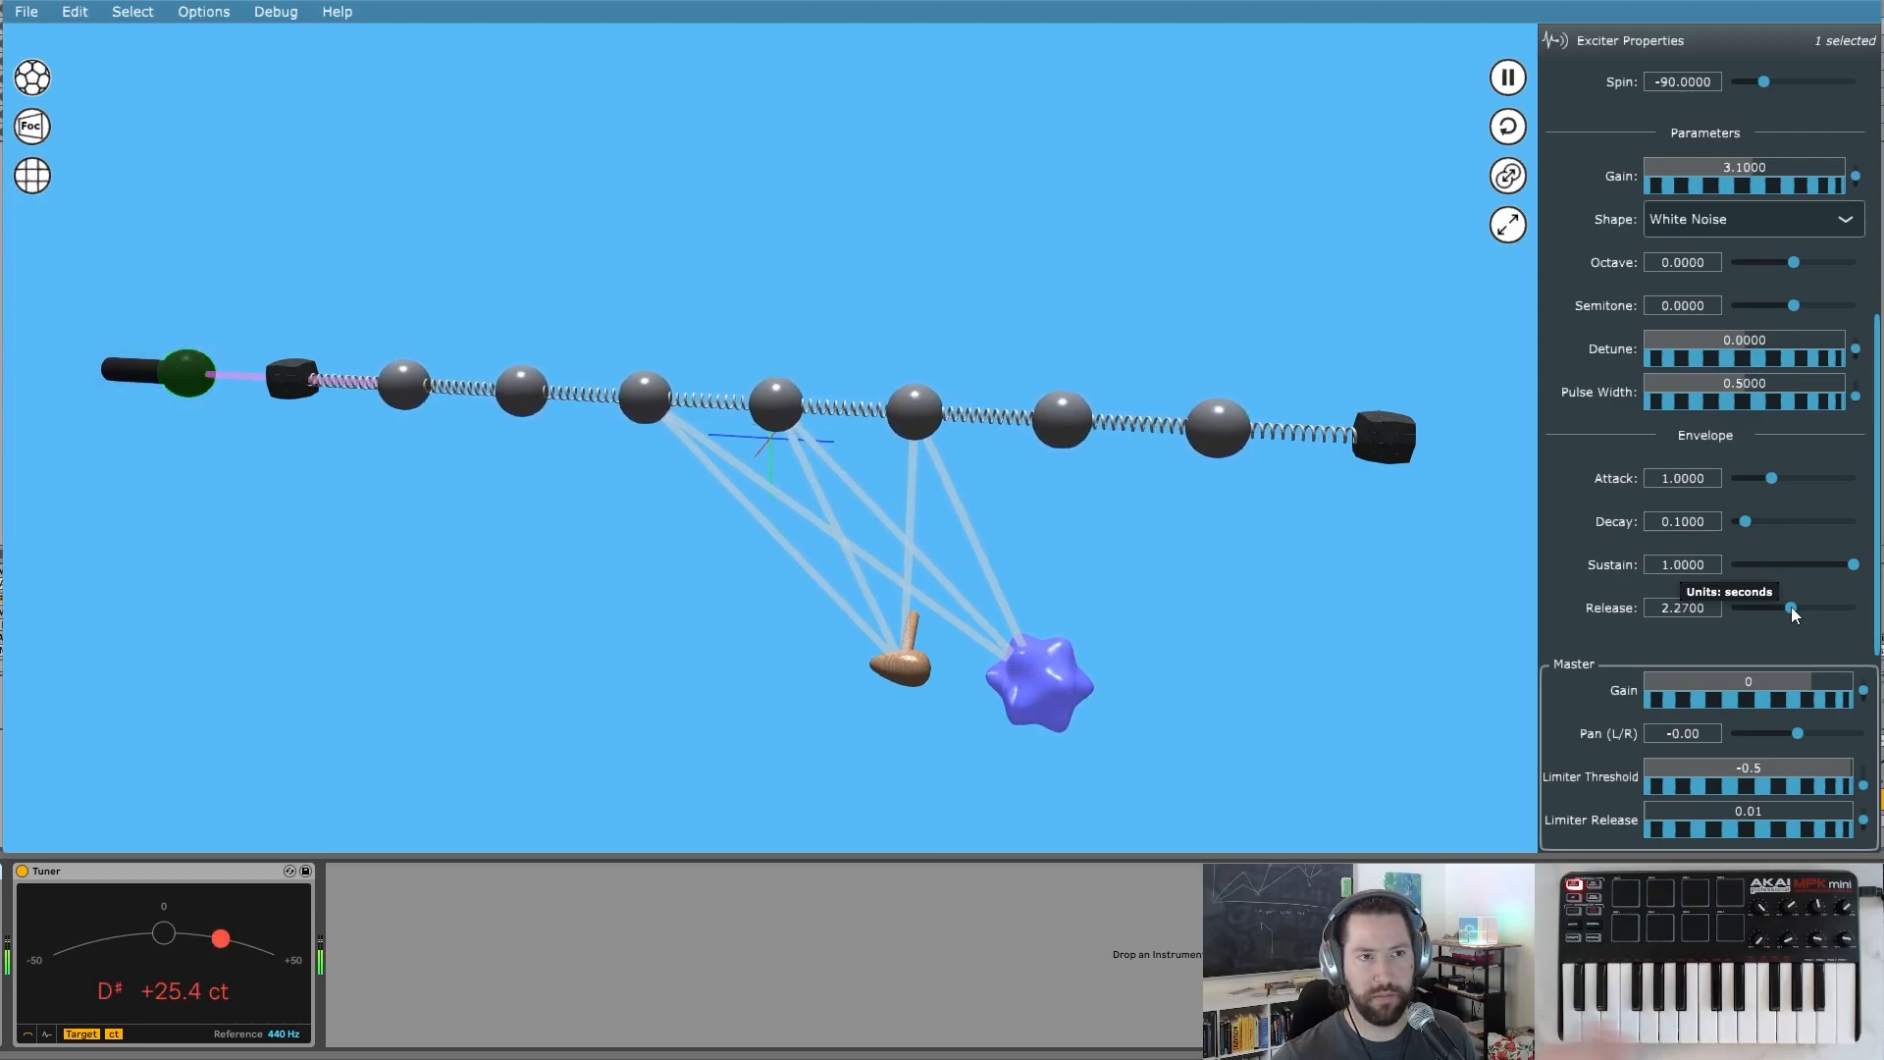
click(1757, 479)
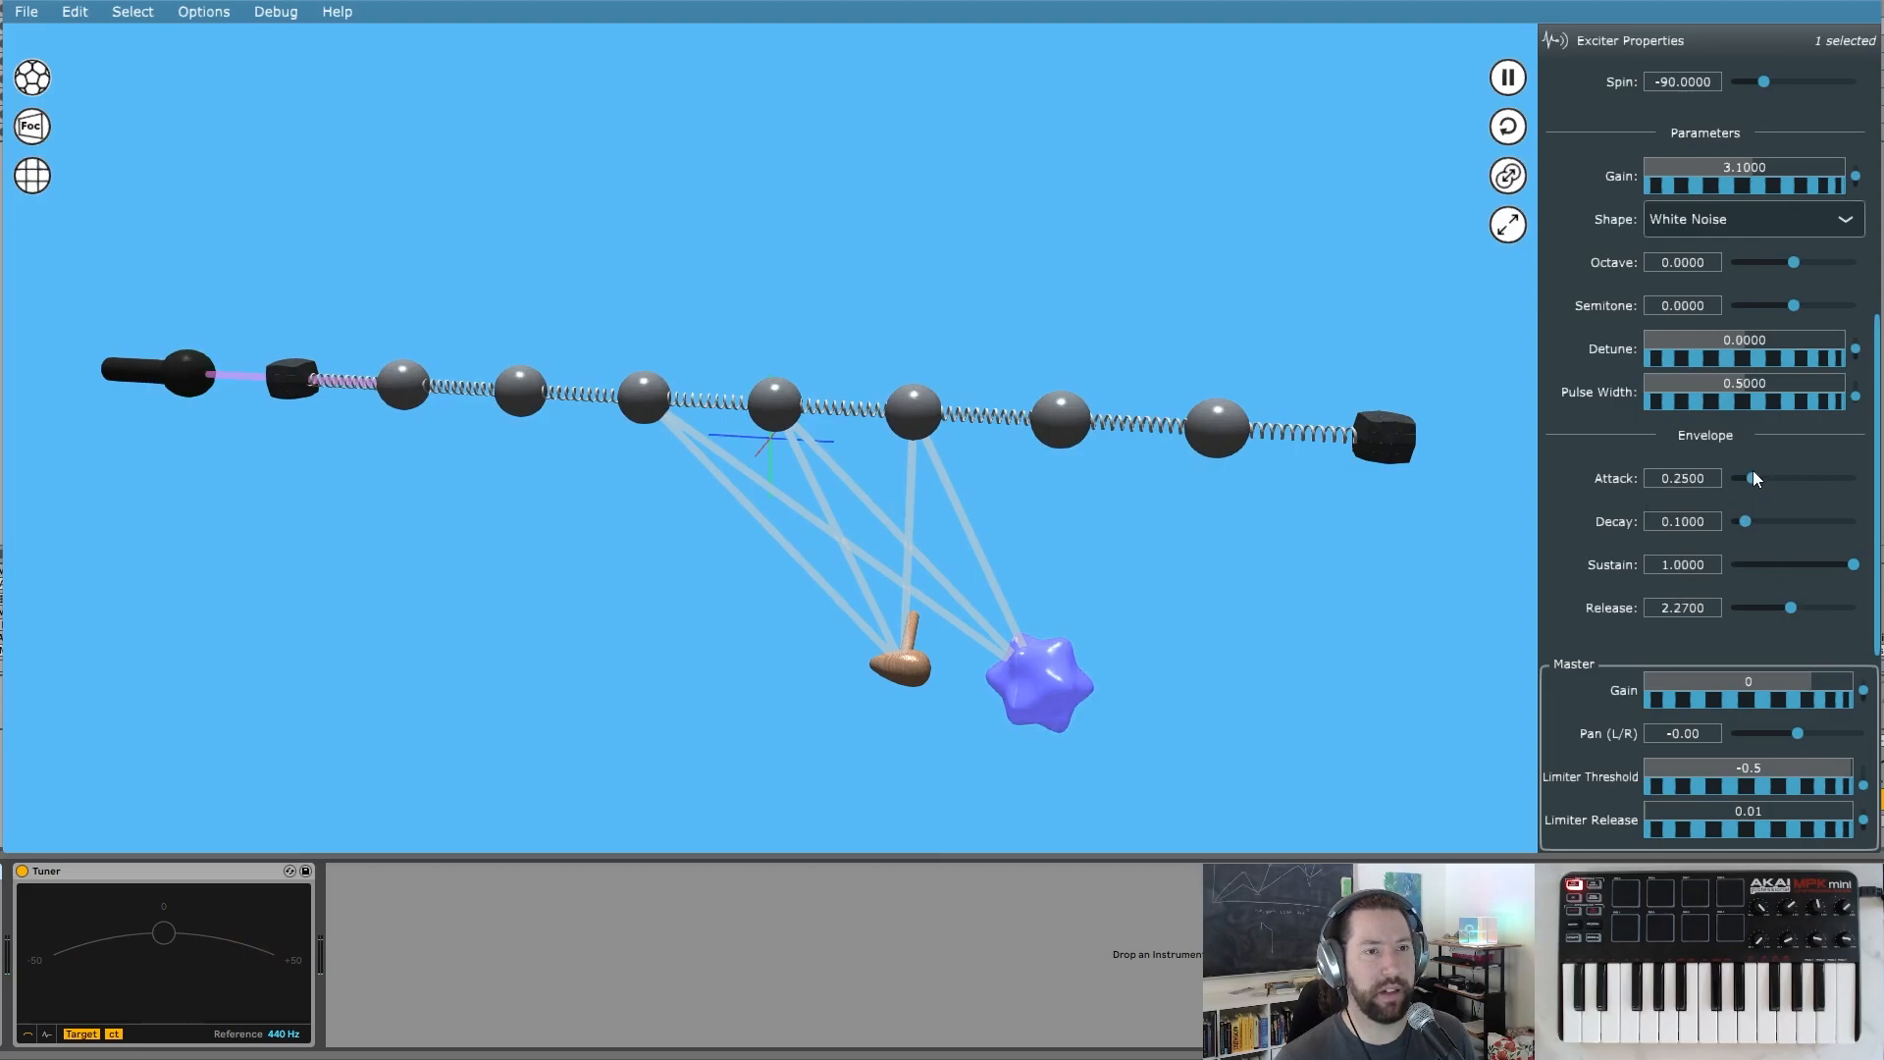
click(1753, 522)
click(1801, 566)
click(1798, 567)
drag(1794, 609, 1799, 612)
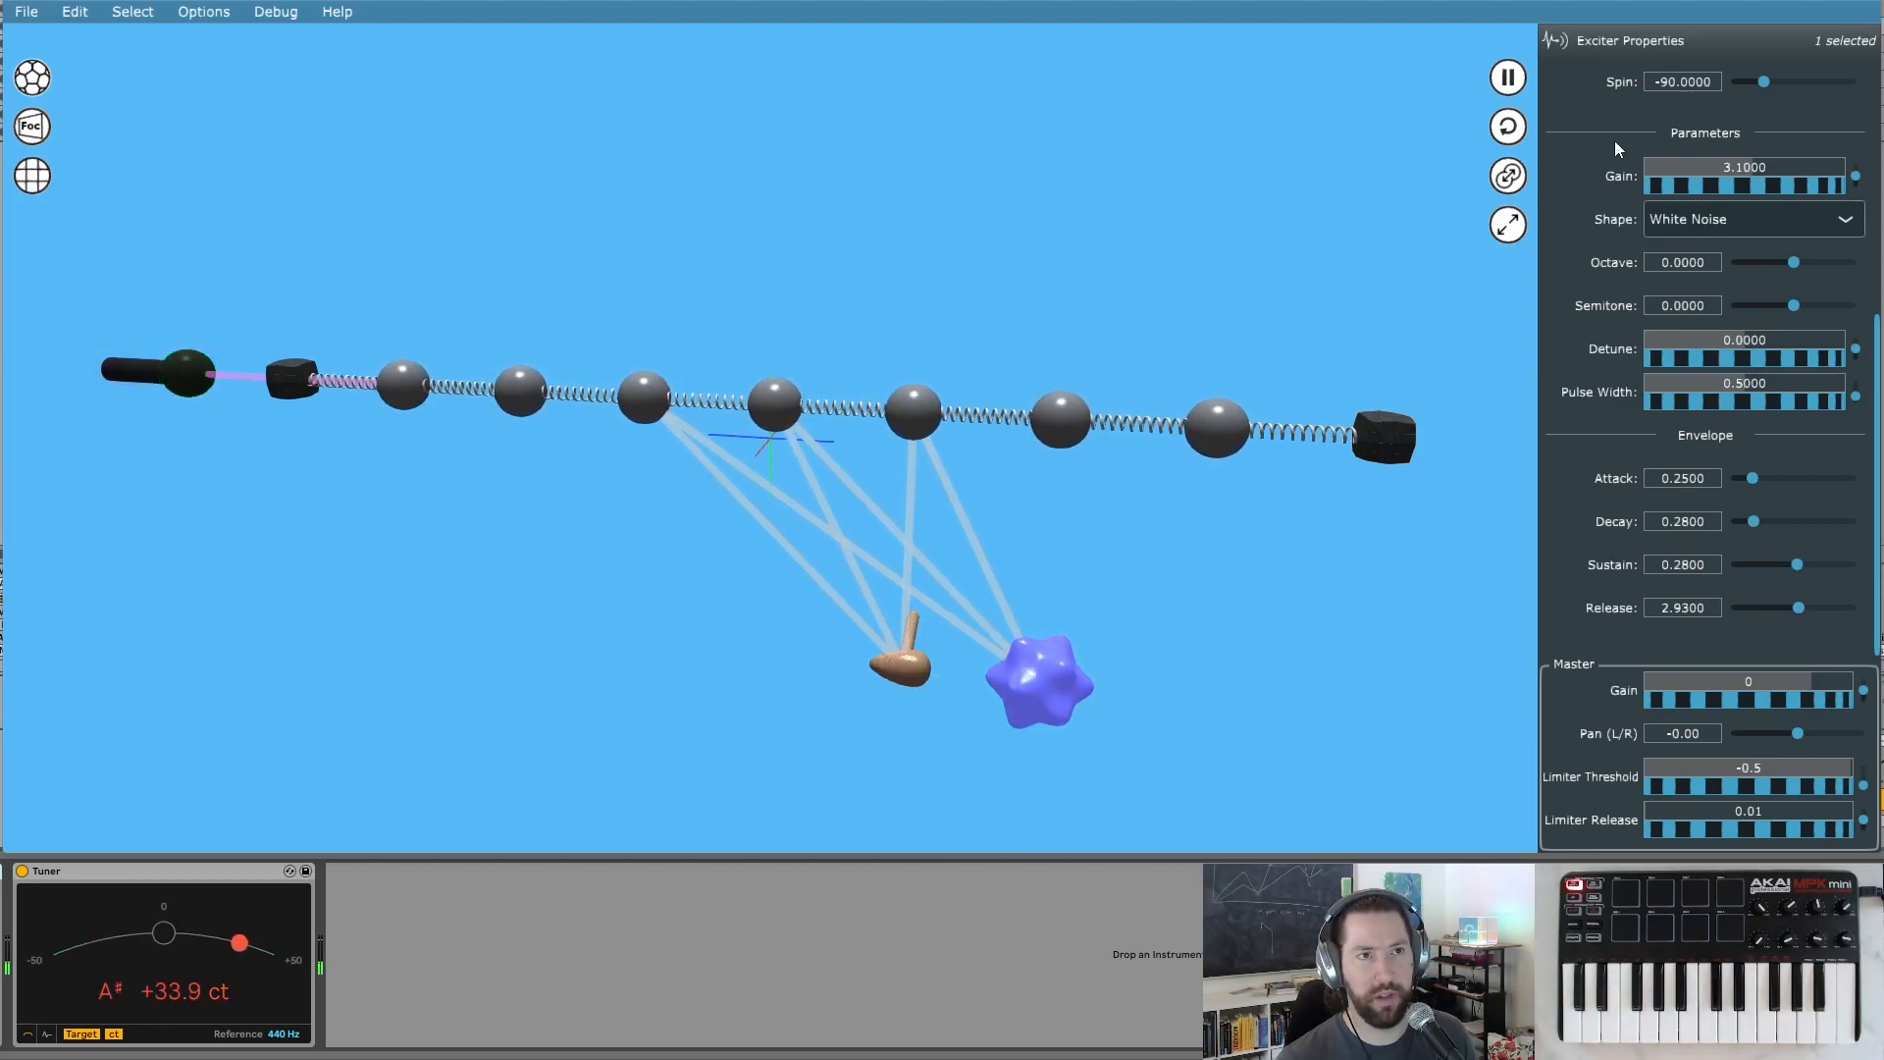
- Raise the oscillator's gain to 5.7 dB and set the mallet's impulse to about 23.8 mN-s
drag(1676, 181, 1702, 186)
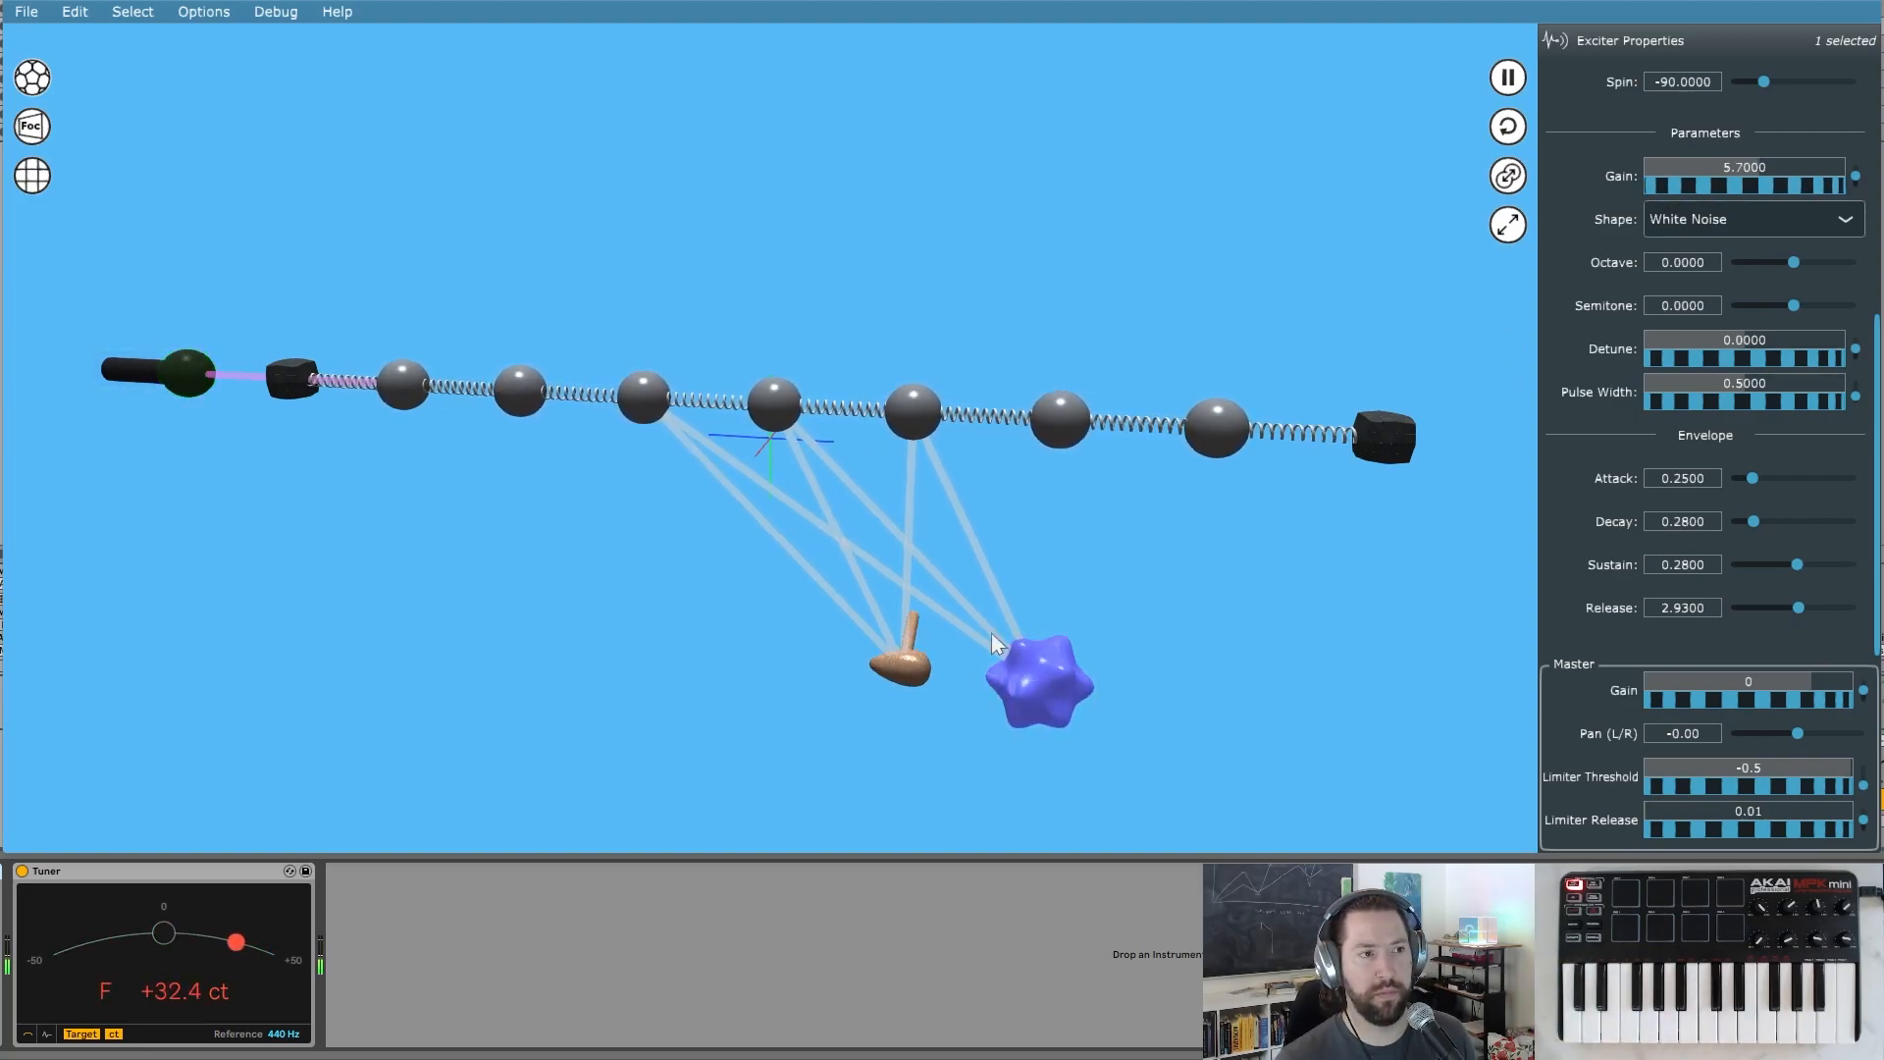
click(918, 667)
mouse_move(1739, 210)
mouse_down()
mouse_move(1705, 198)
mouse_move(1719, 202)
mouse_up()
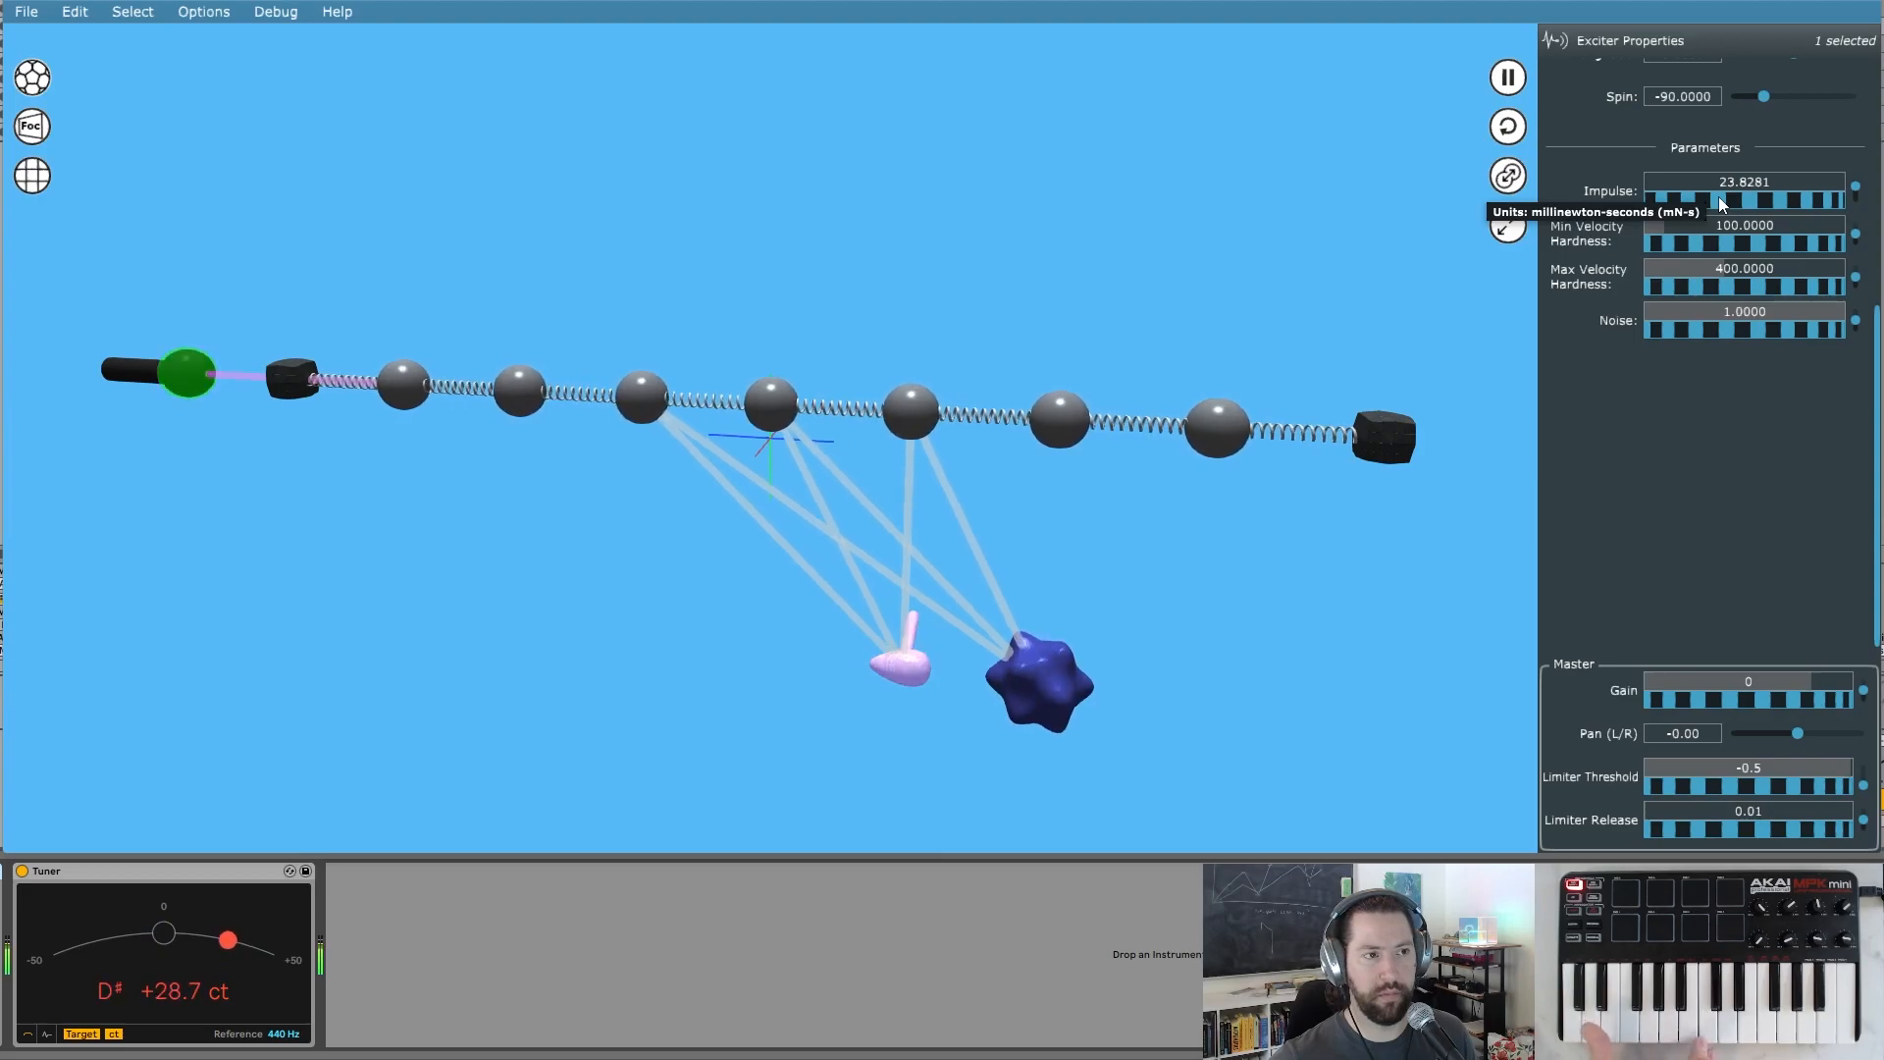
- Set the oscillator exciter's gain to 8 dB, its attack to 0.28 s and its decay to 0.43 s
click(1019, 664)
drag(1727, 197, 1737, 199)
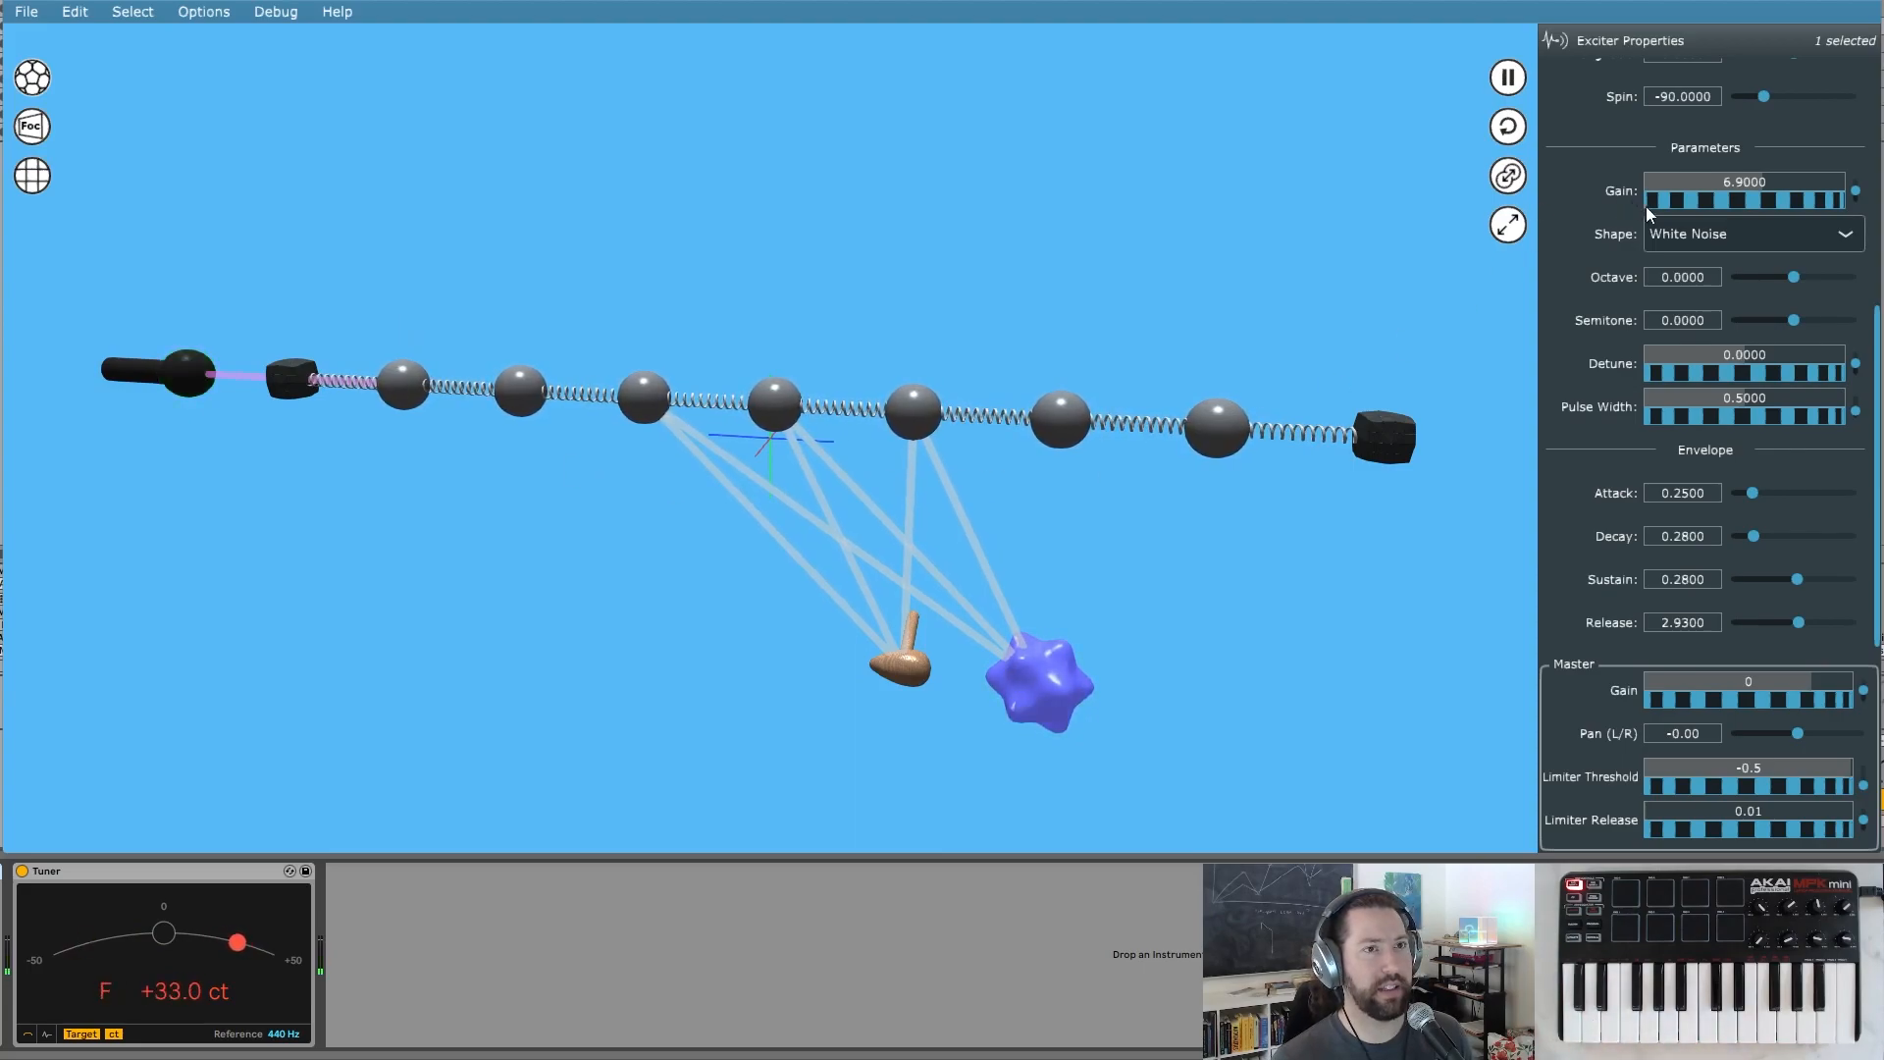
click(1677, 204)
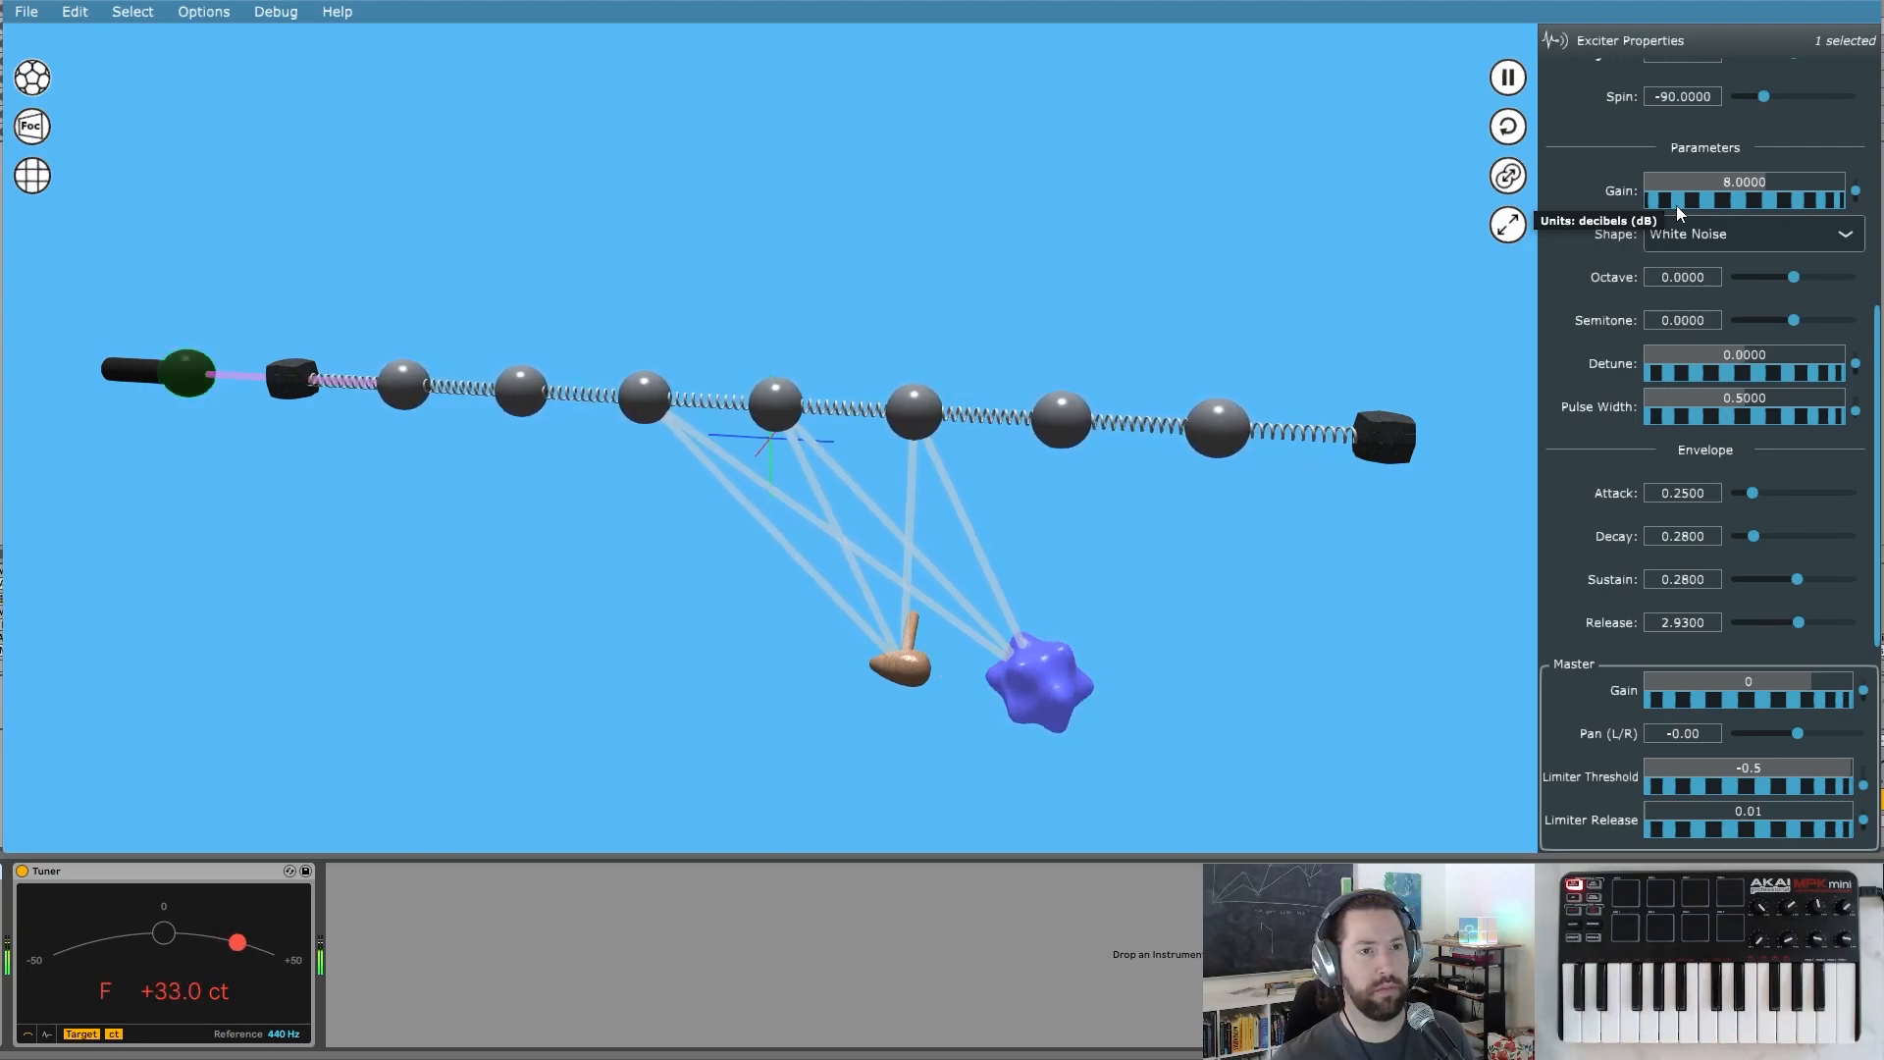
drag(1757, 536, 1754, 494)
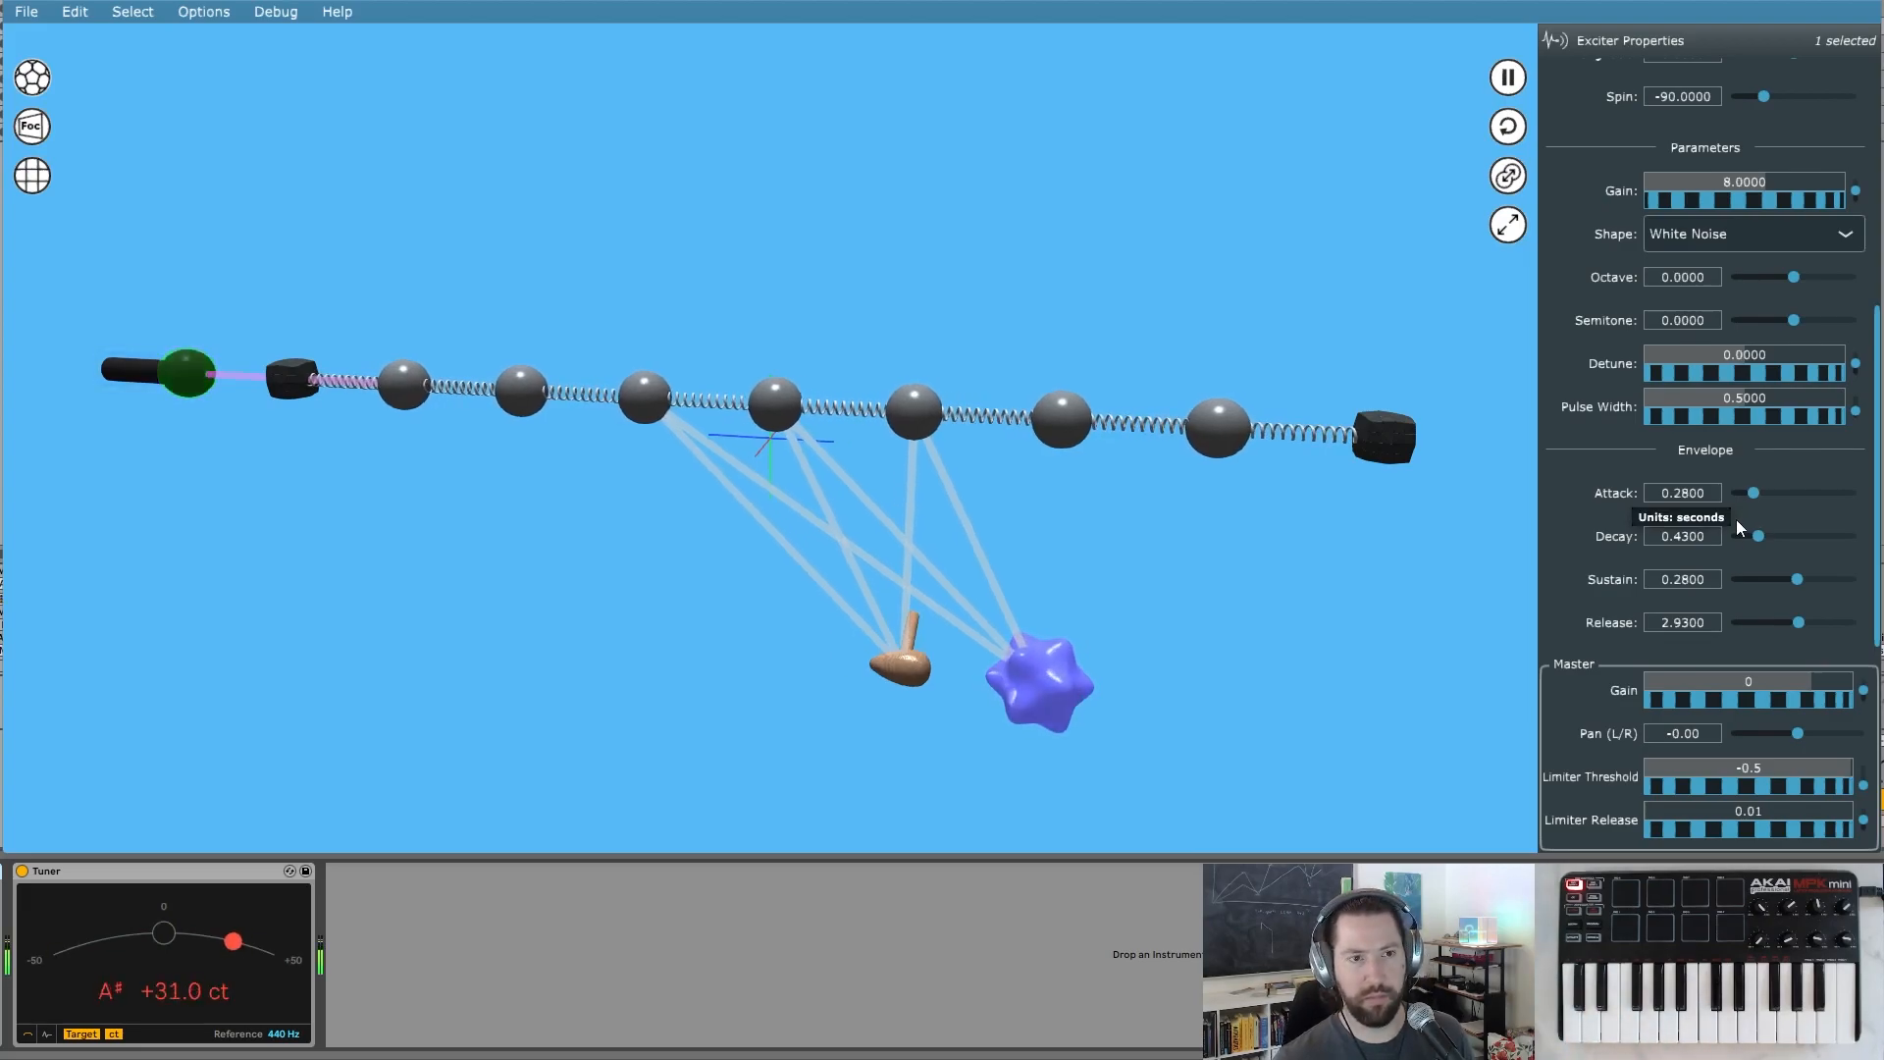
scroll(1580, 566, down, 1)
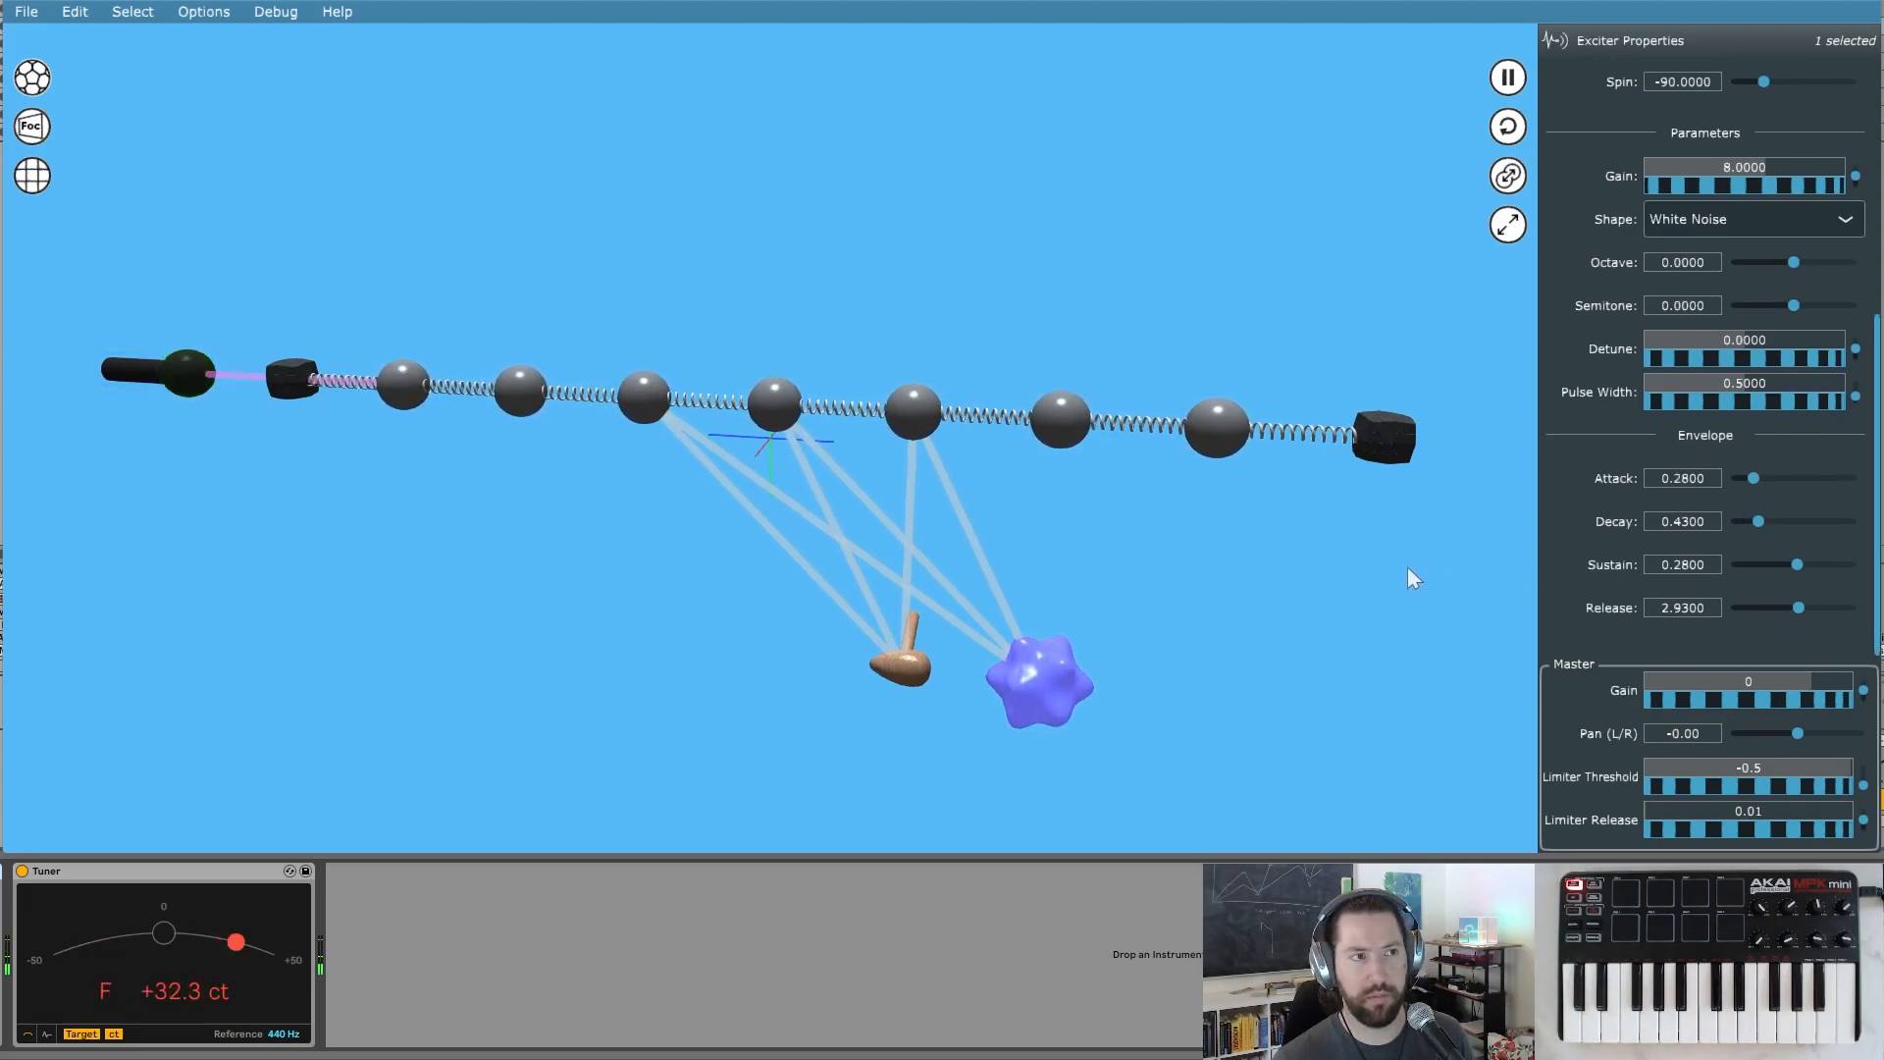
- Select both exciters and move them from below the string out to its side
drag(989, 497, 518, 585)
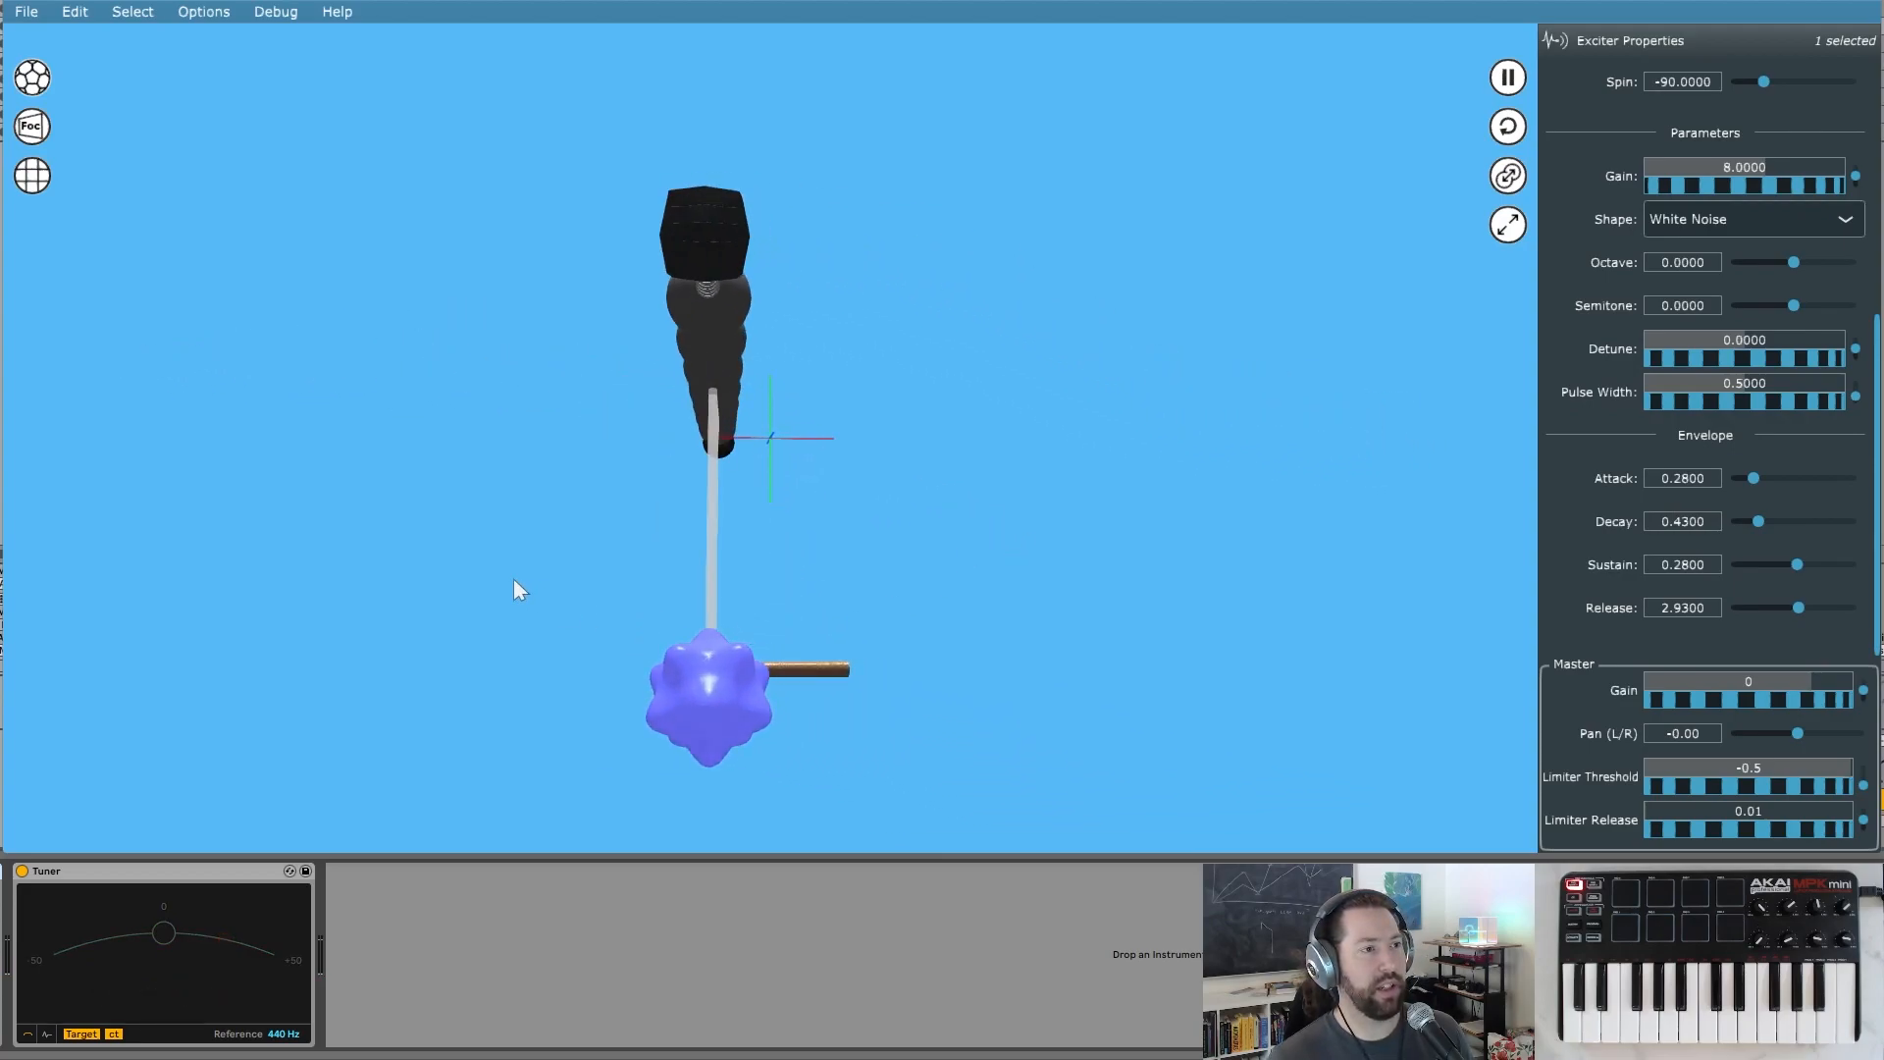
shift+click(726, 721)
drag(725, 721, 441, 482)
drag(690, 573, 493, 609)
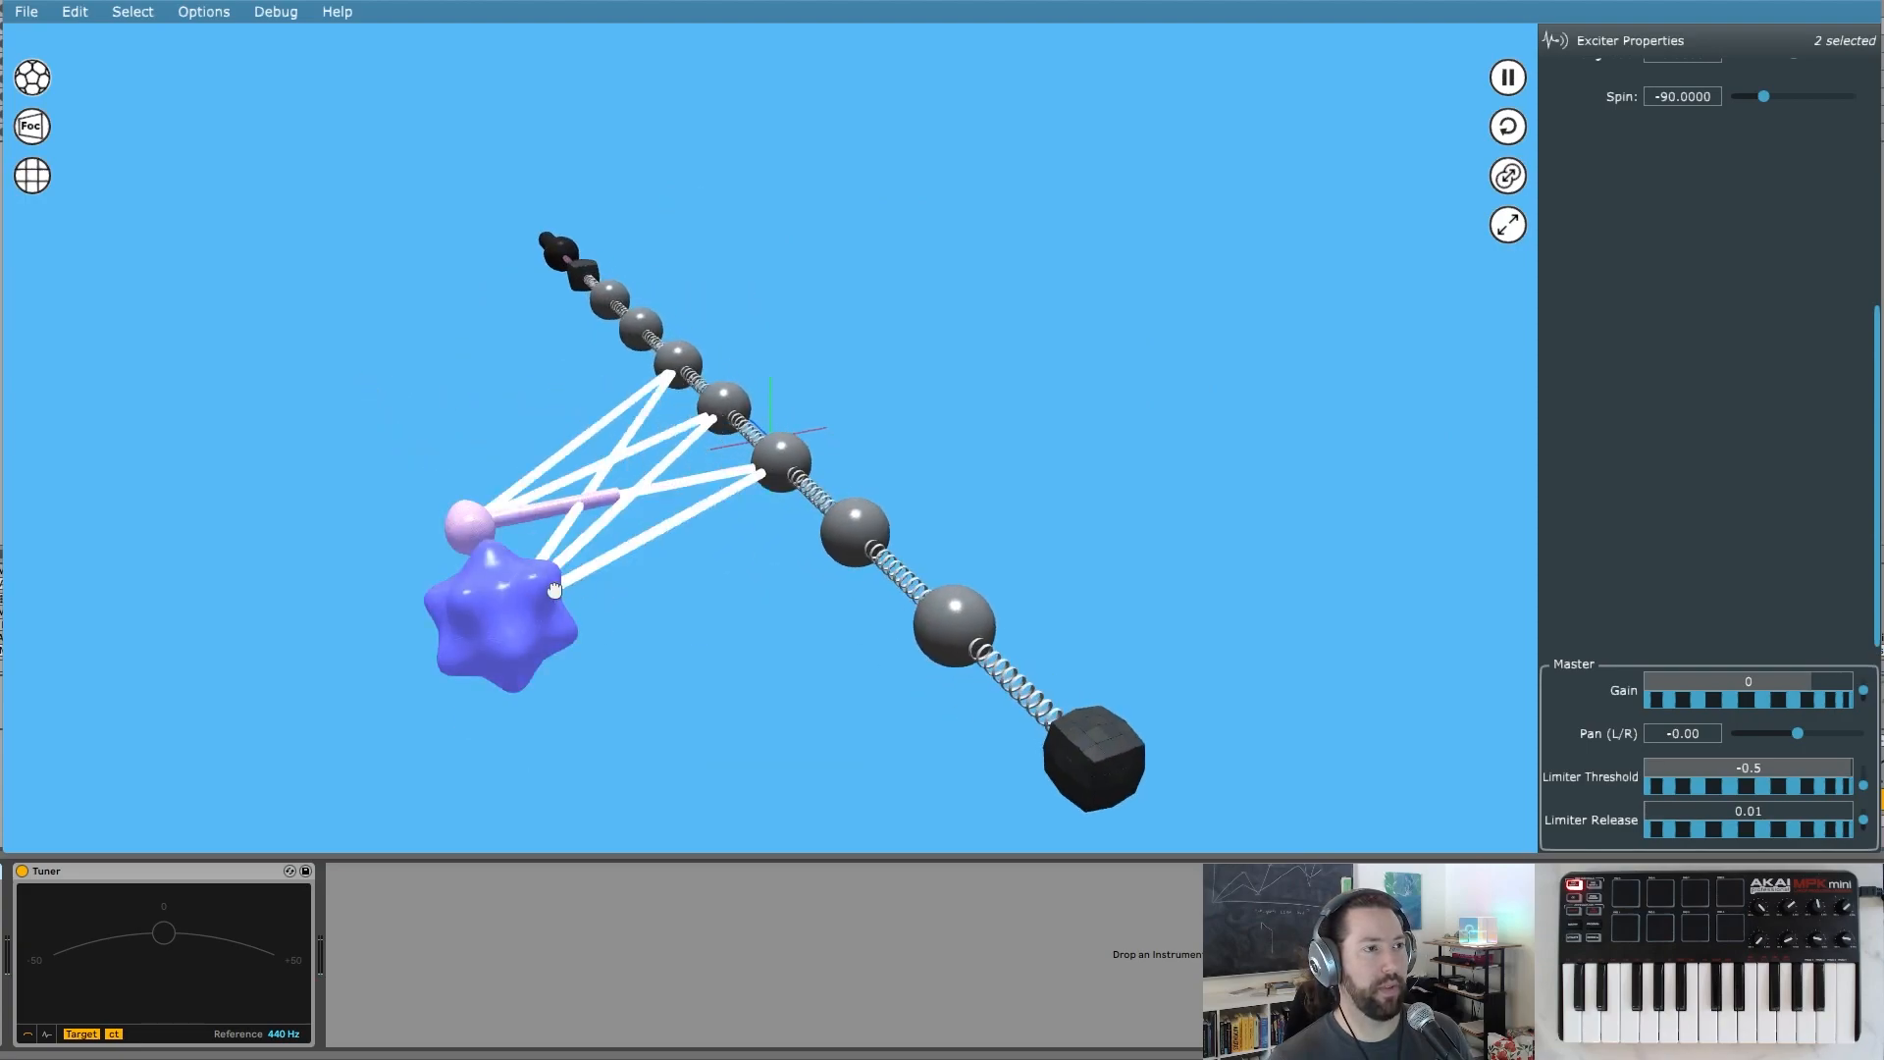
mouse_move(728, 577)
mouse_down()
mouse_move(756, 623)
mouse_move(785, 589)
mouse_move(1060, 457)
mouse_move(778, 614)
mouse_move(736, 598)
mouse_up()
- Duplicate the entire string with its microphone and both exciters, placing the copy directly above the original
key(ctrl+a)
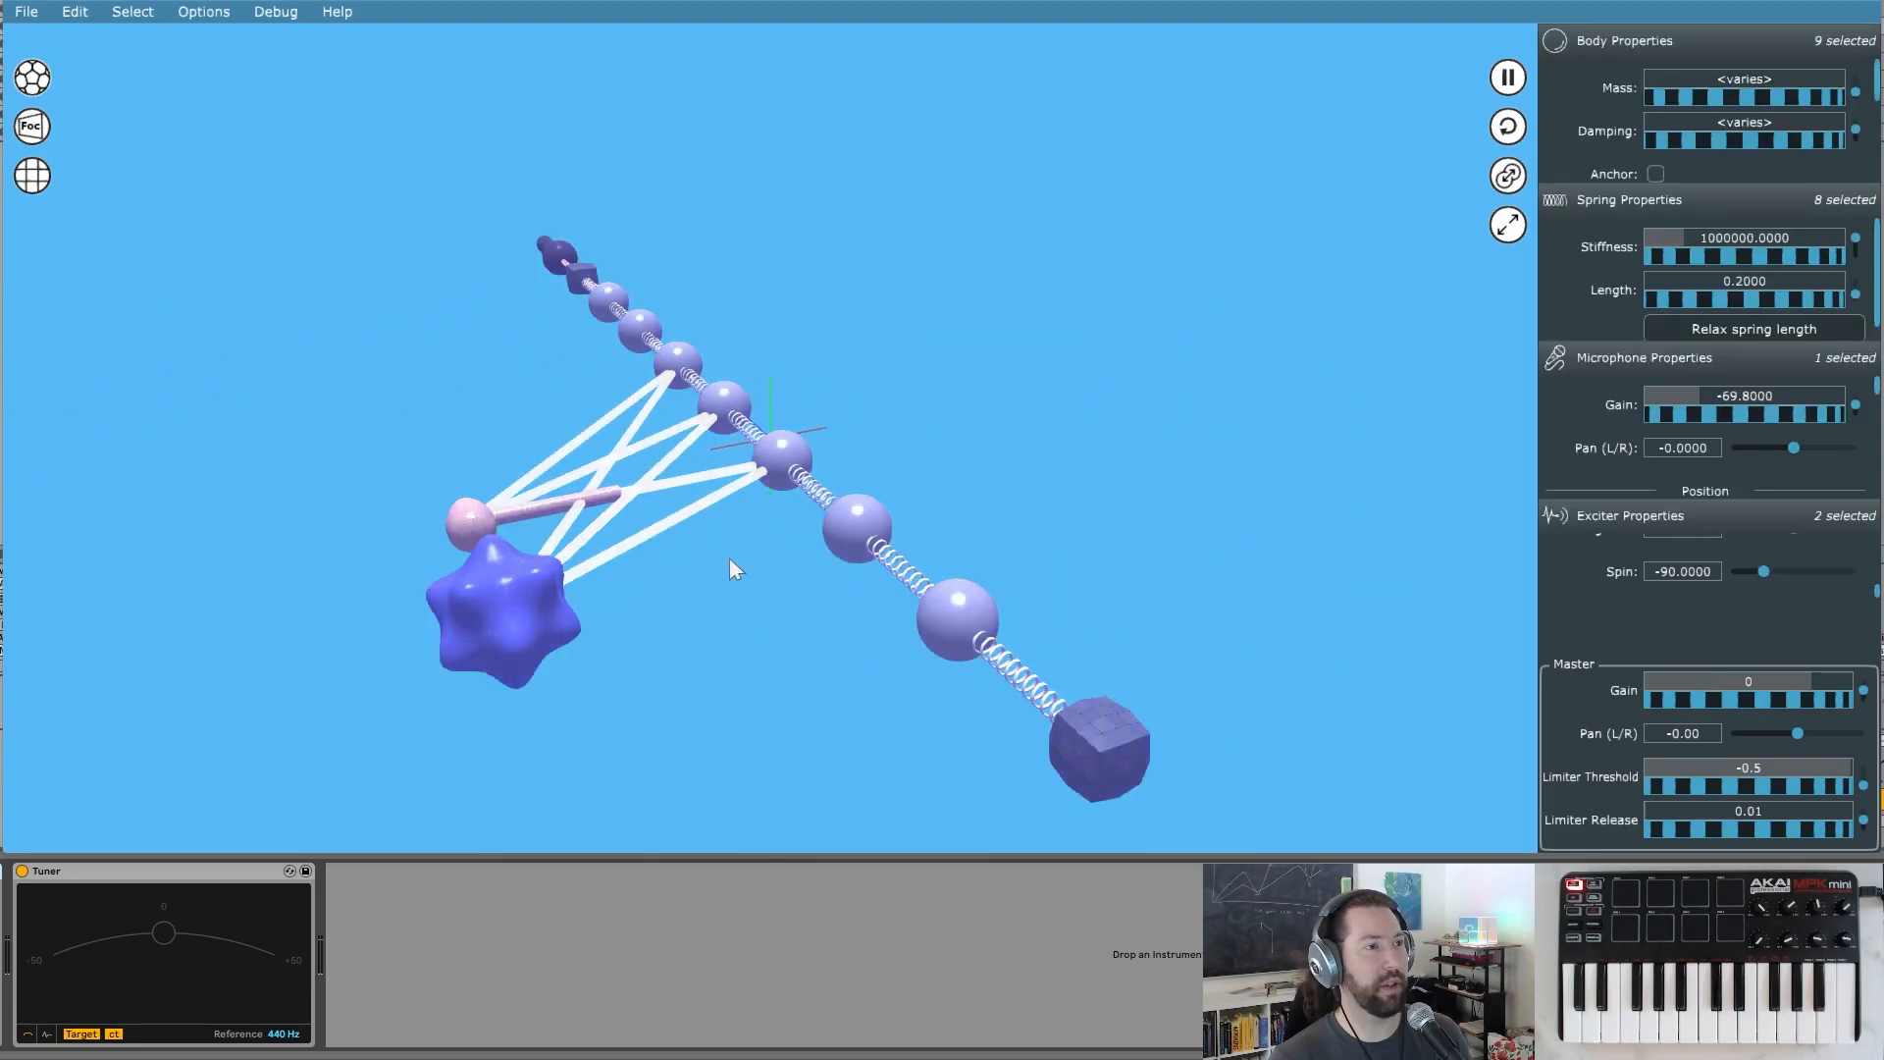
key(ctrl+d)
drag(789, 548, 654, 507)
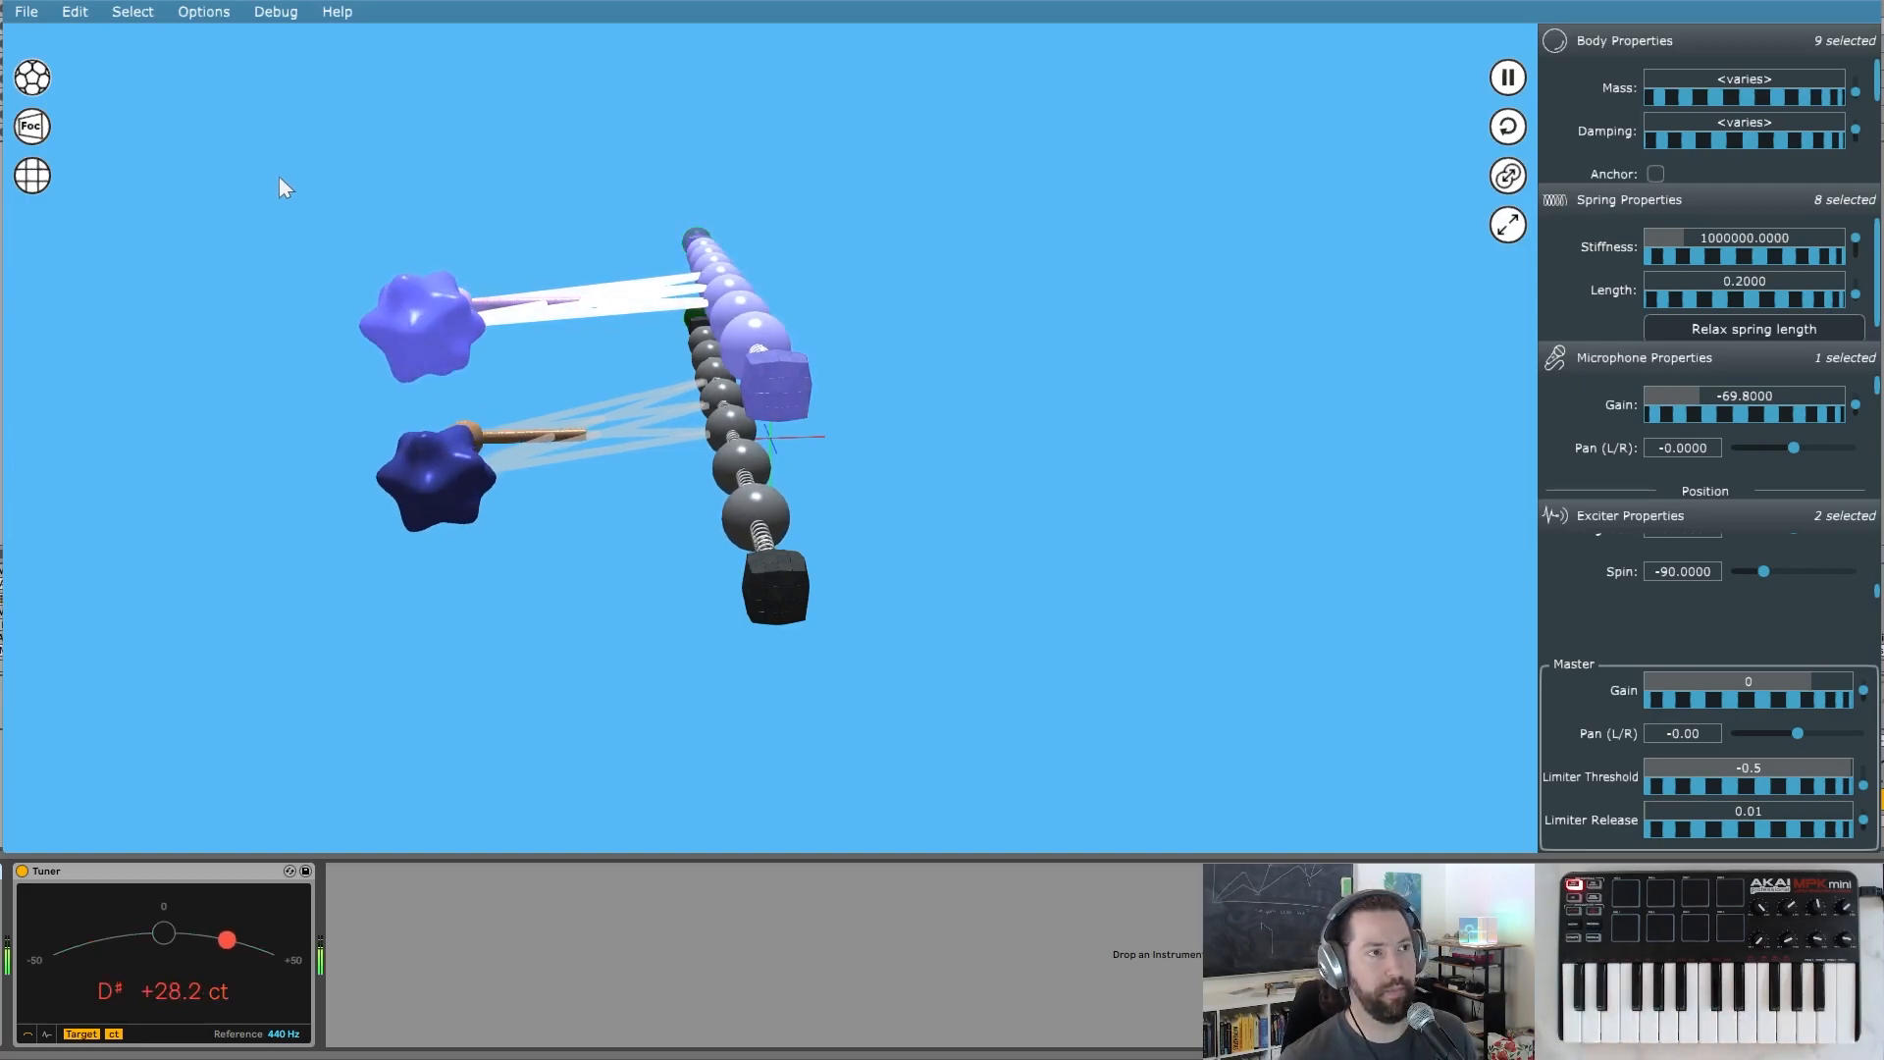
- Examine the two parallel strings from several angles and check which objects belong to the upper string
drag(265, 329, 864, 404)
click(904, 420)
drag(462, 402, 786, 392)
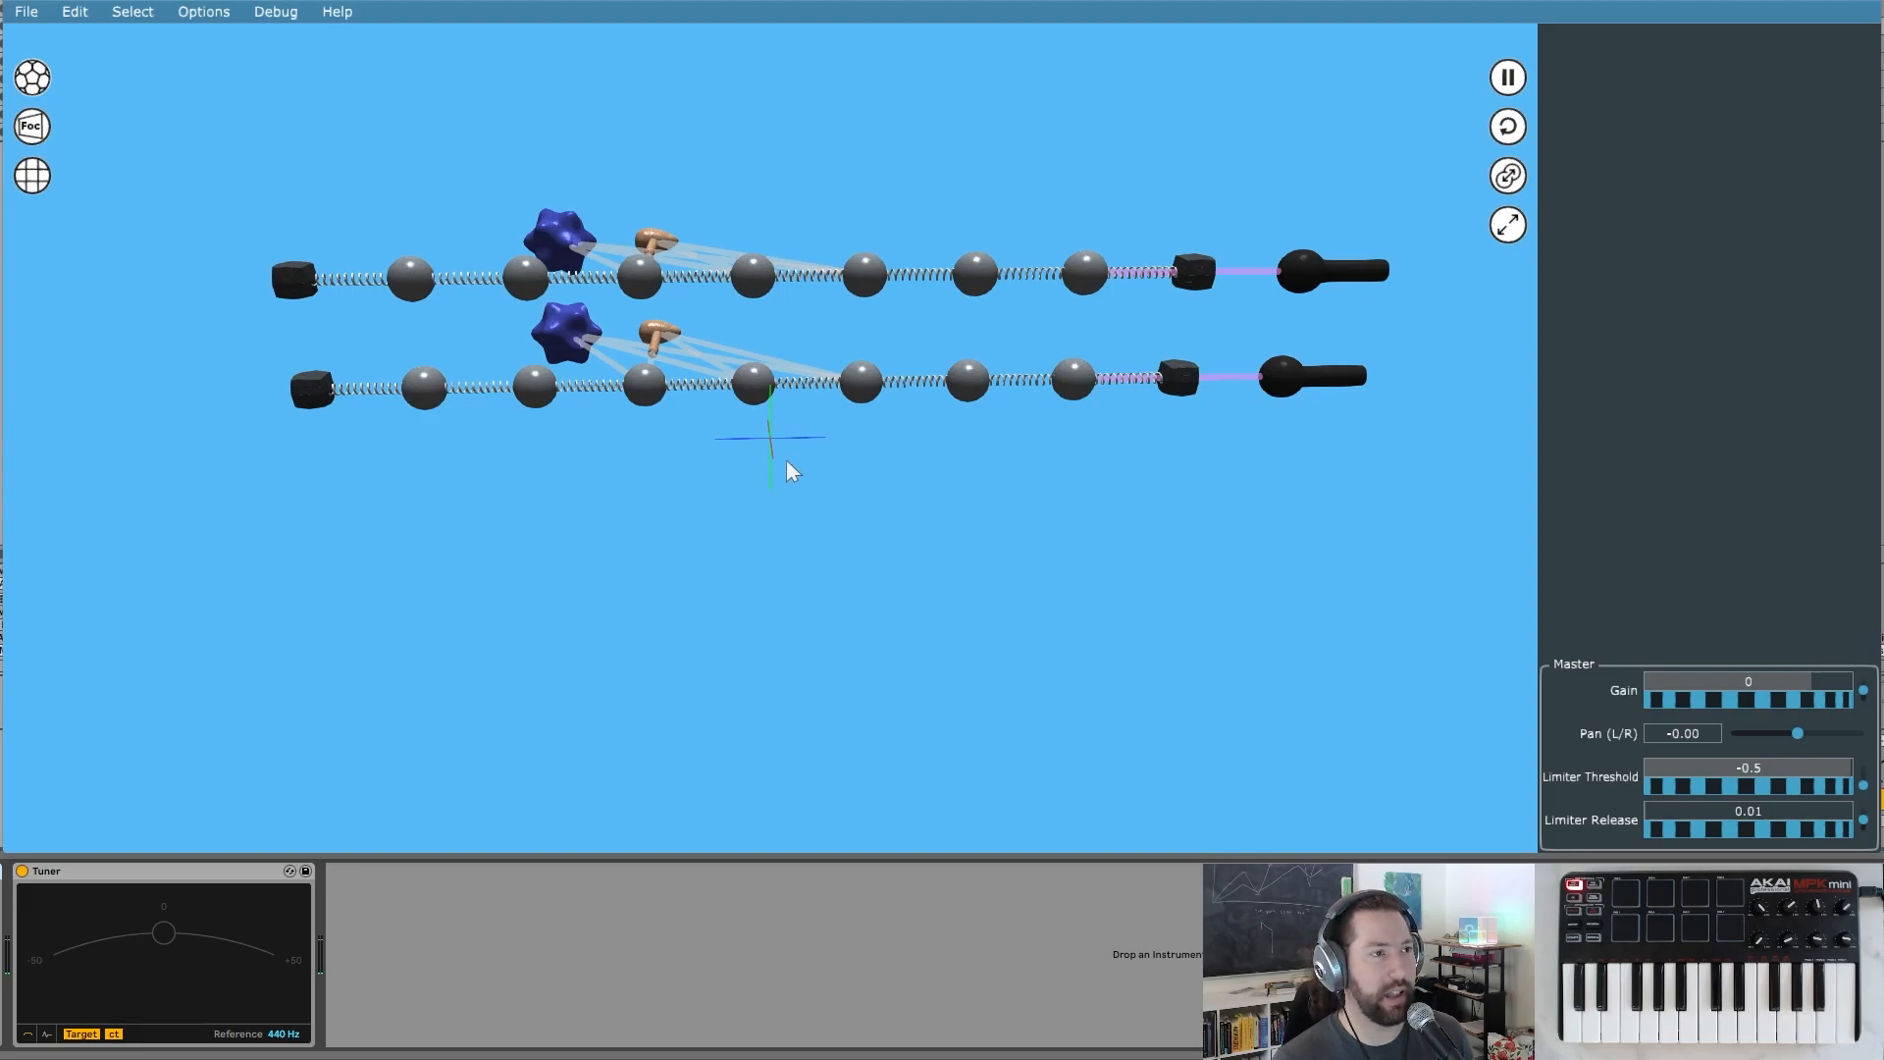
drag(368, 496, 903, 462)
drag(1371, 408, 1031, 447)
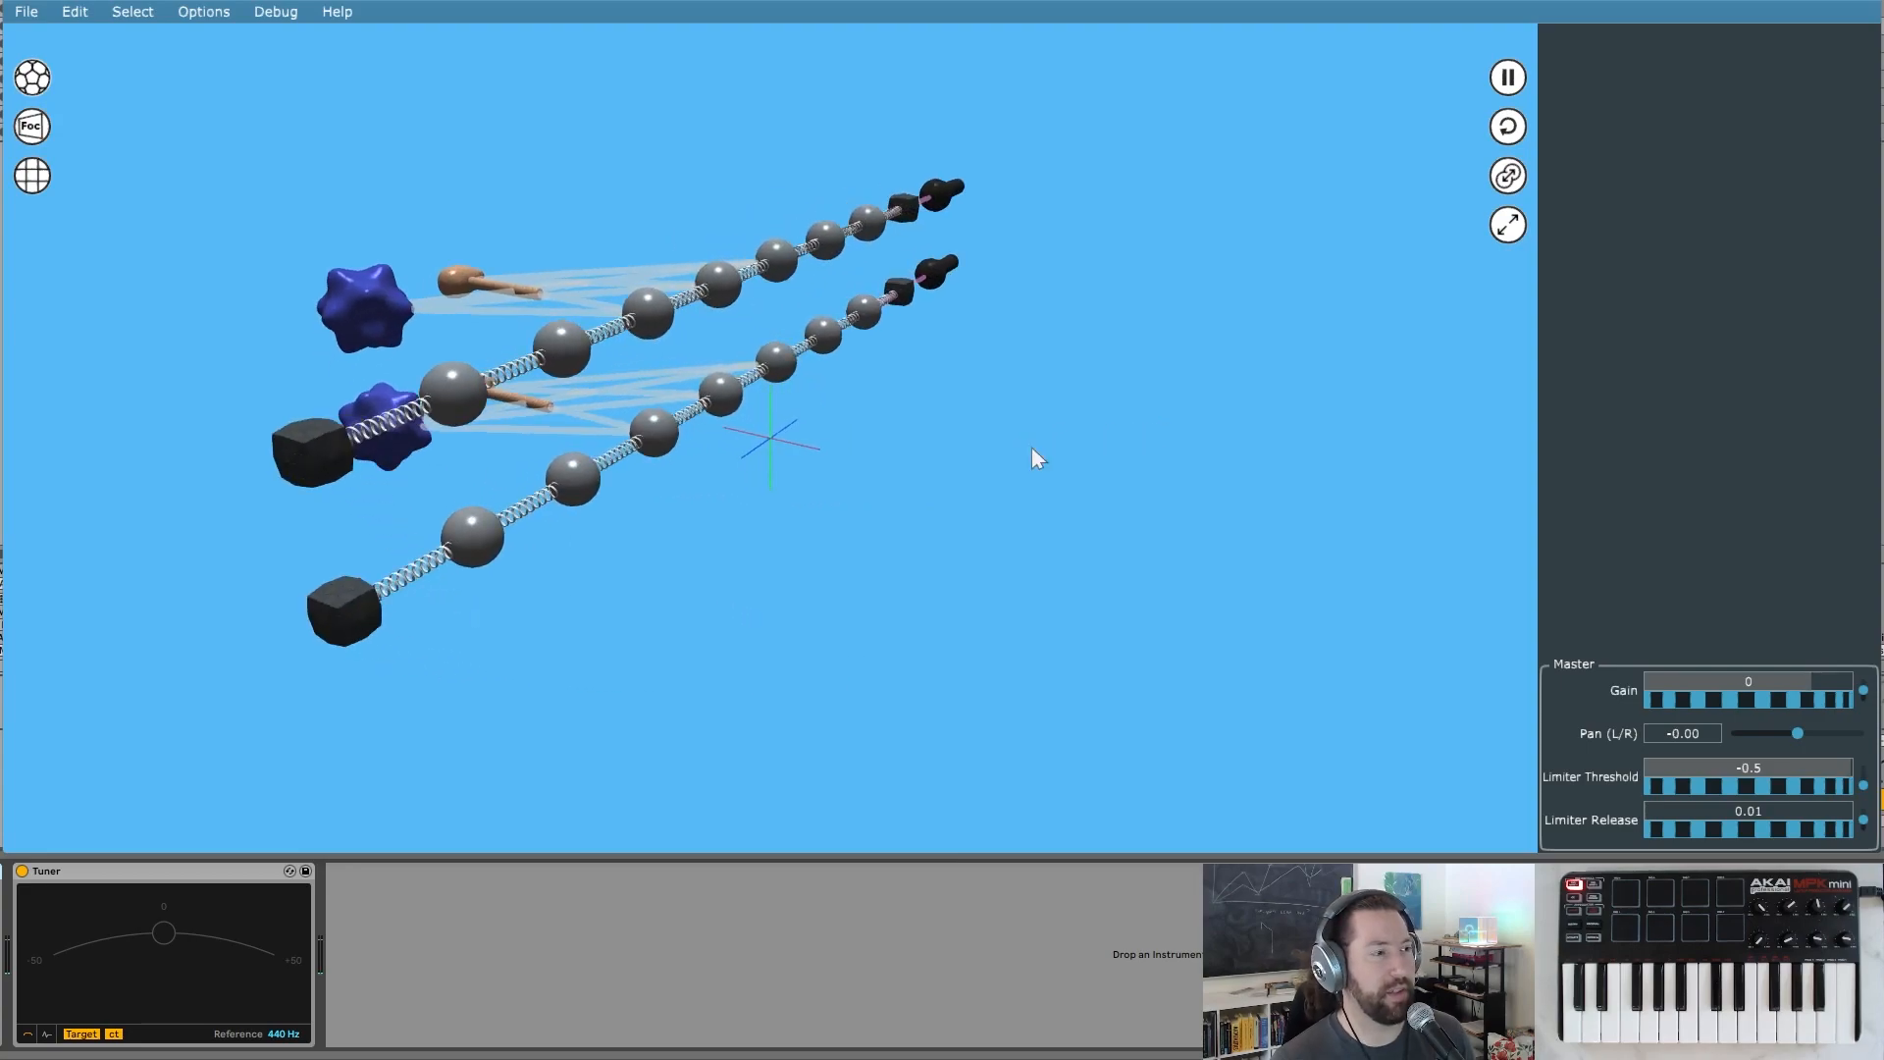
drag(881, 481, 979, 453)
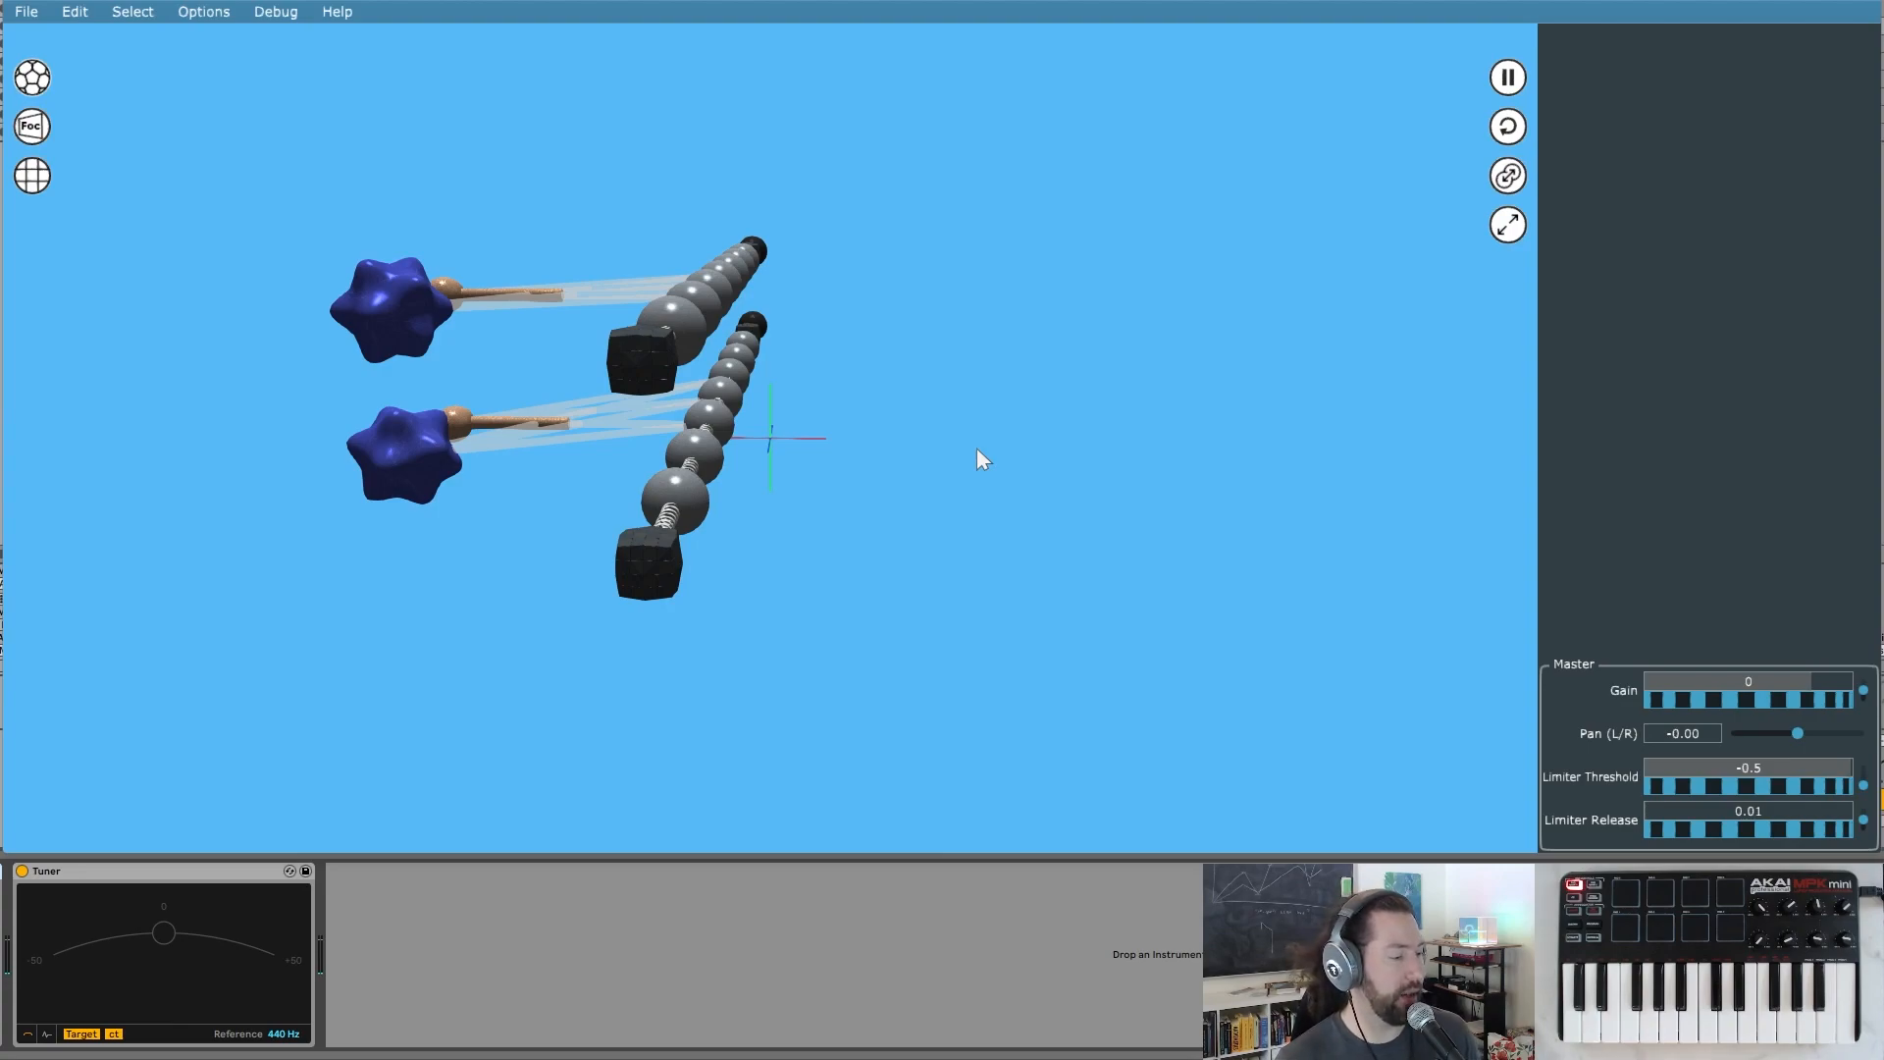
drag(942, 455, 404, 422)
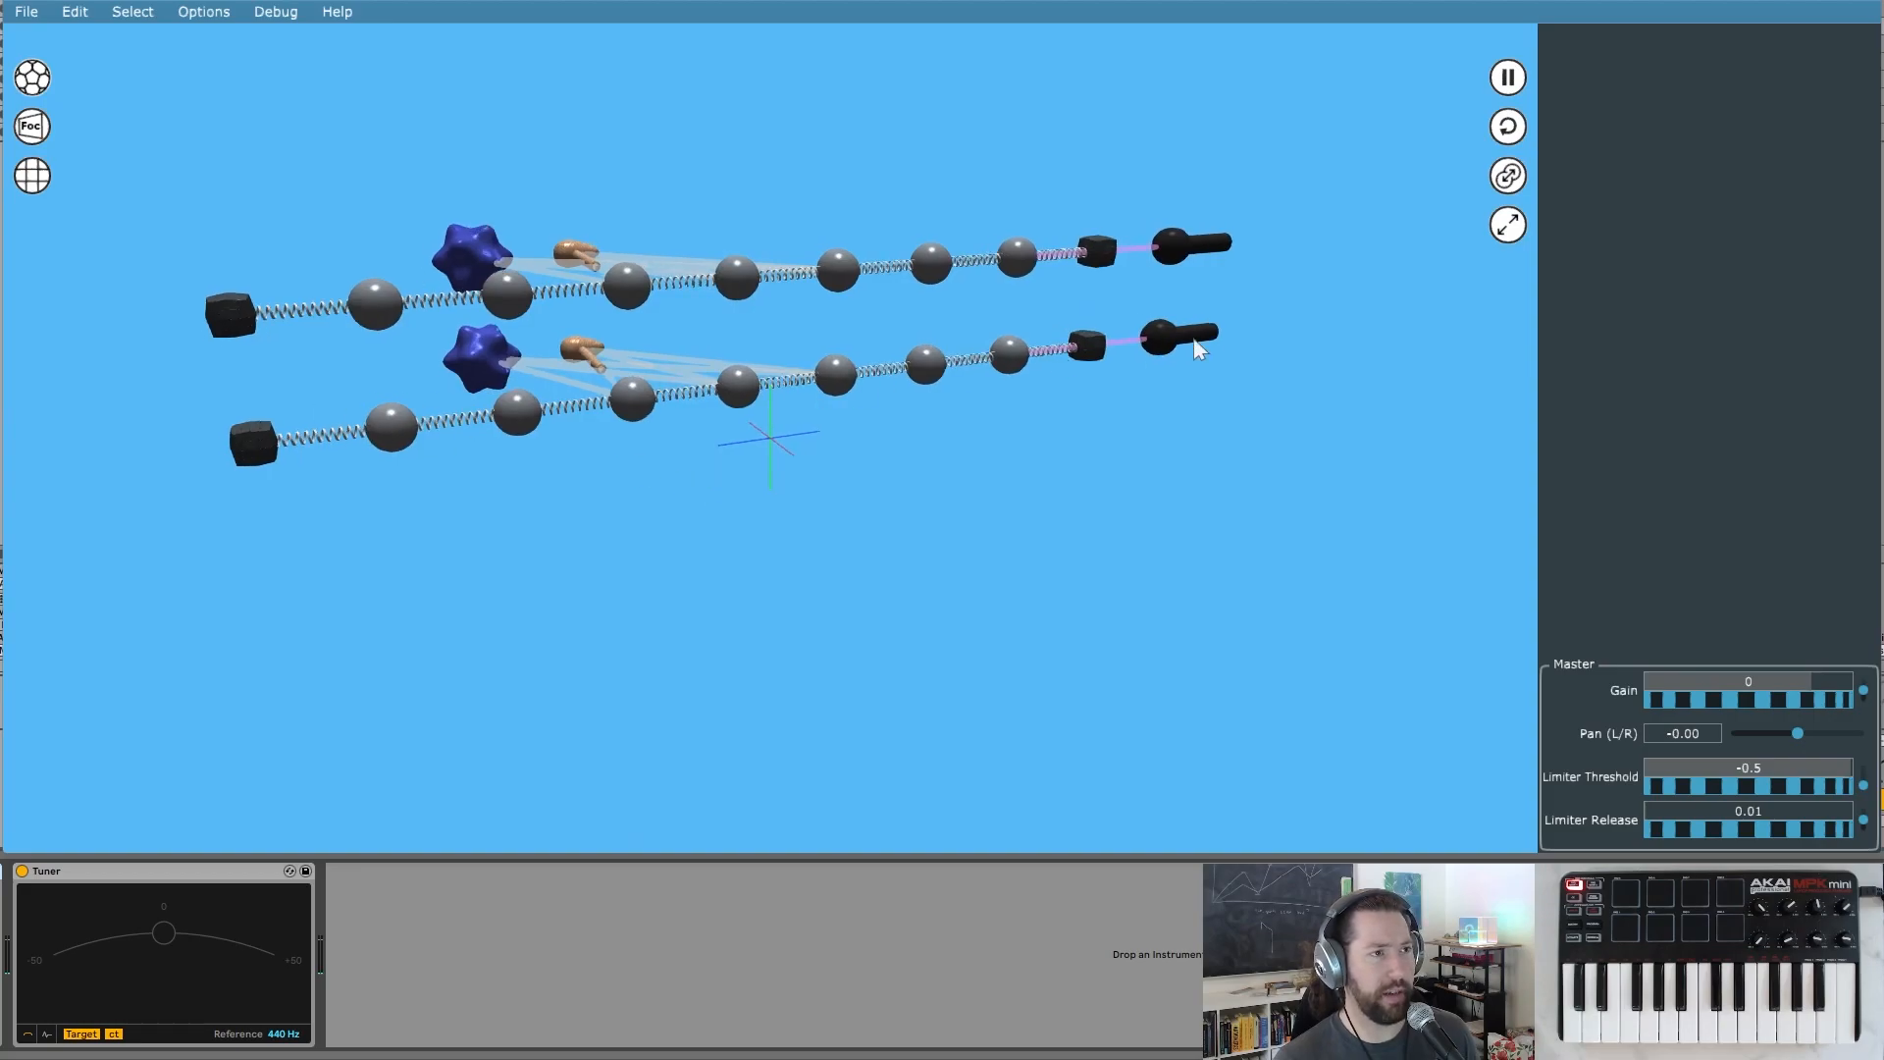
click(1087, 348)
click(1096, 253)
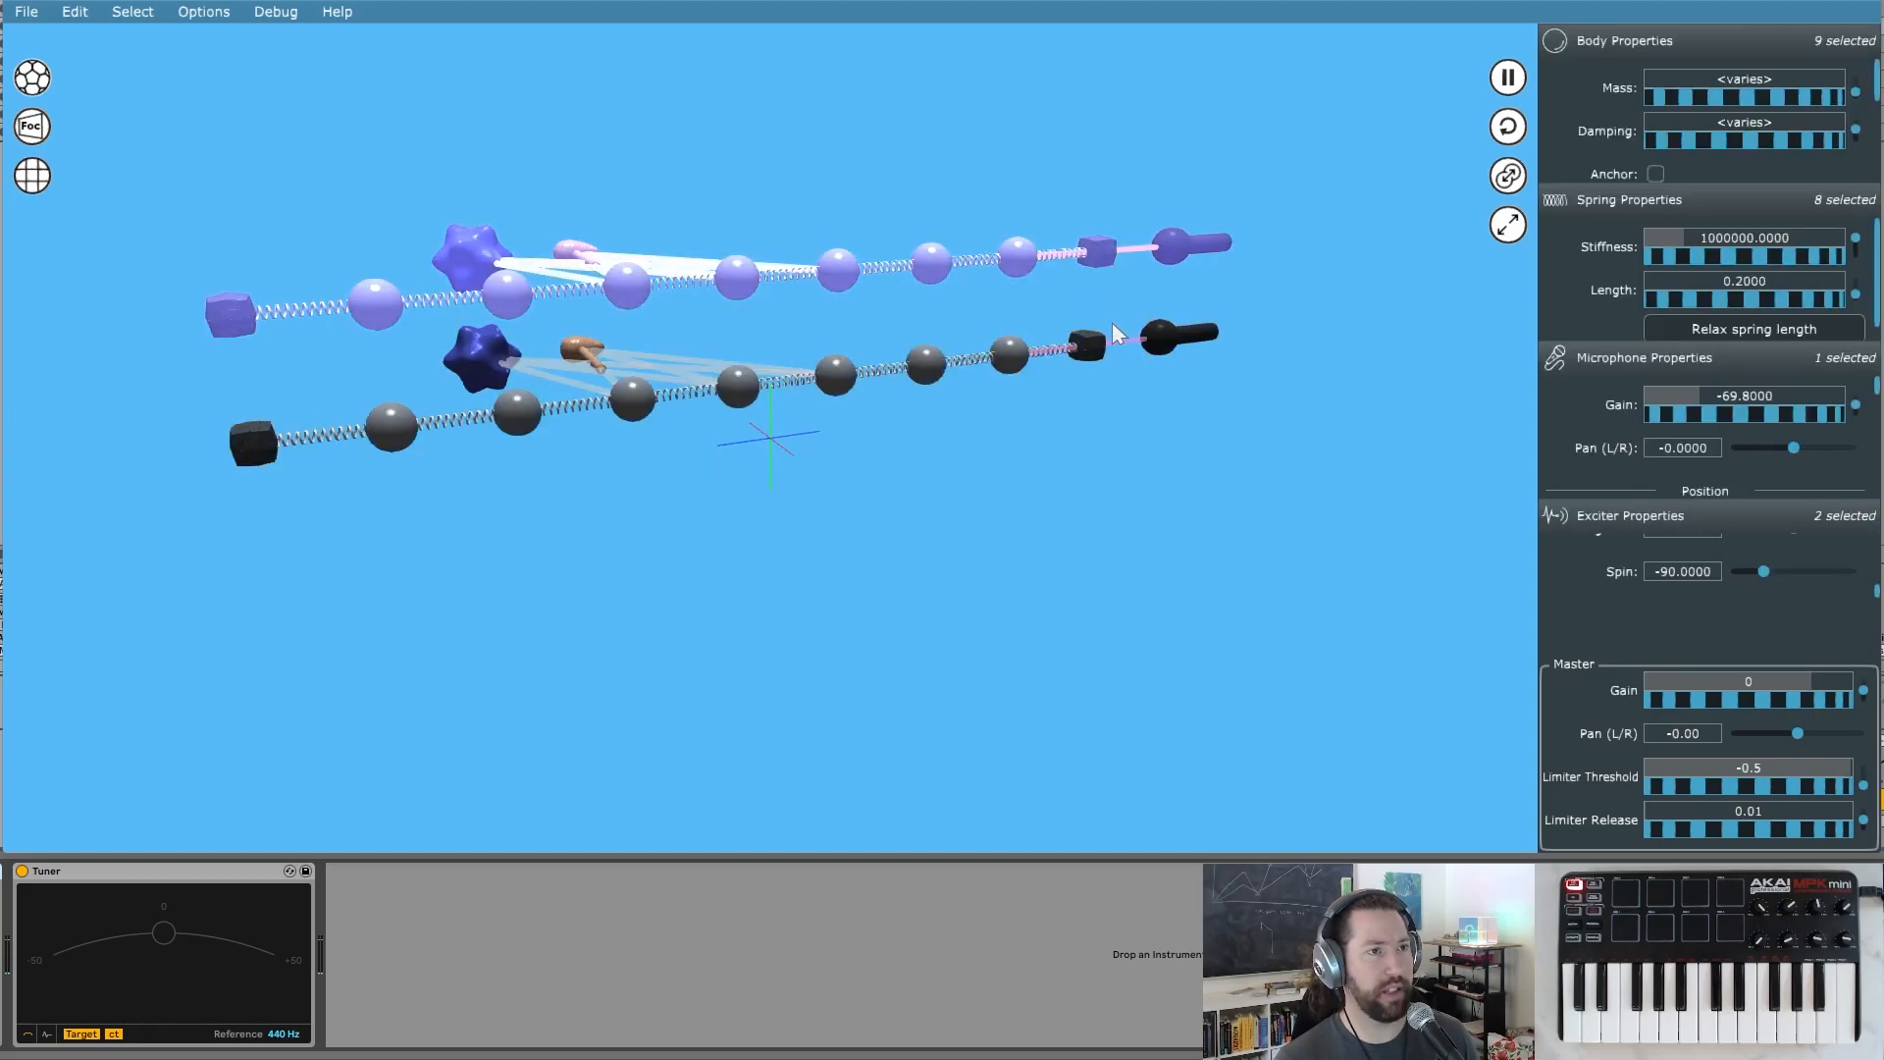
click(1133, 422)
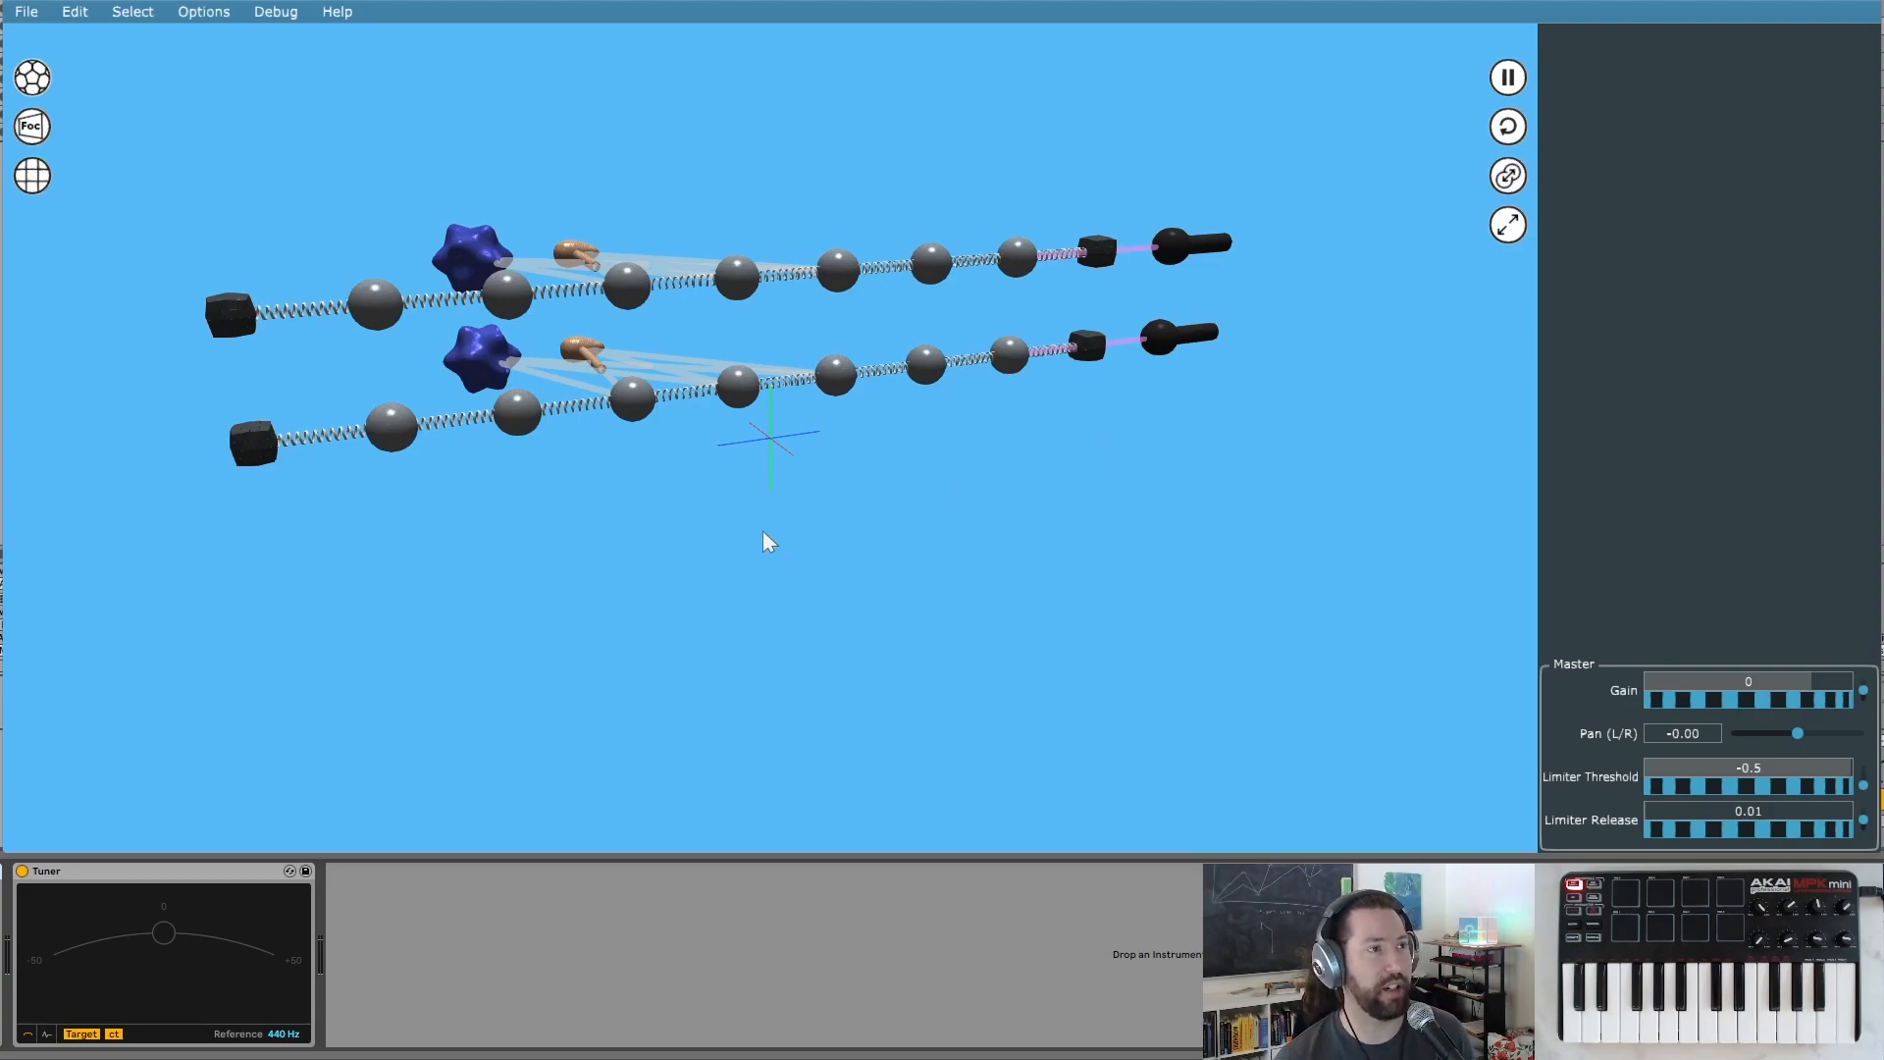
- Duplicate the strings with their exciters and microphones, stacking the copies above to make five parallel strings
drag(555, 565, 821, 536)
drag(954, 385, 555, 232)
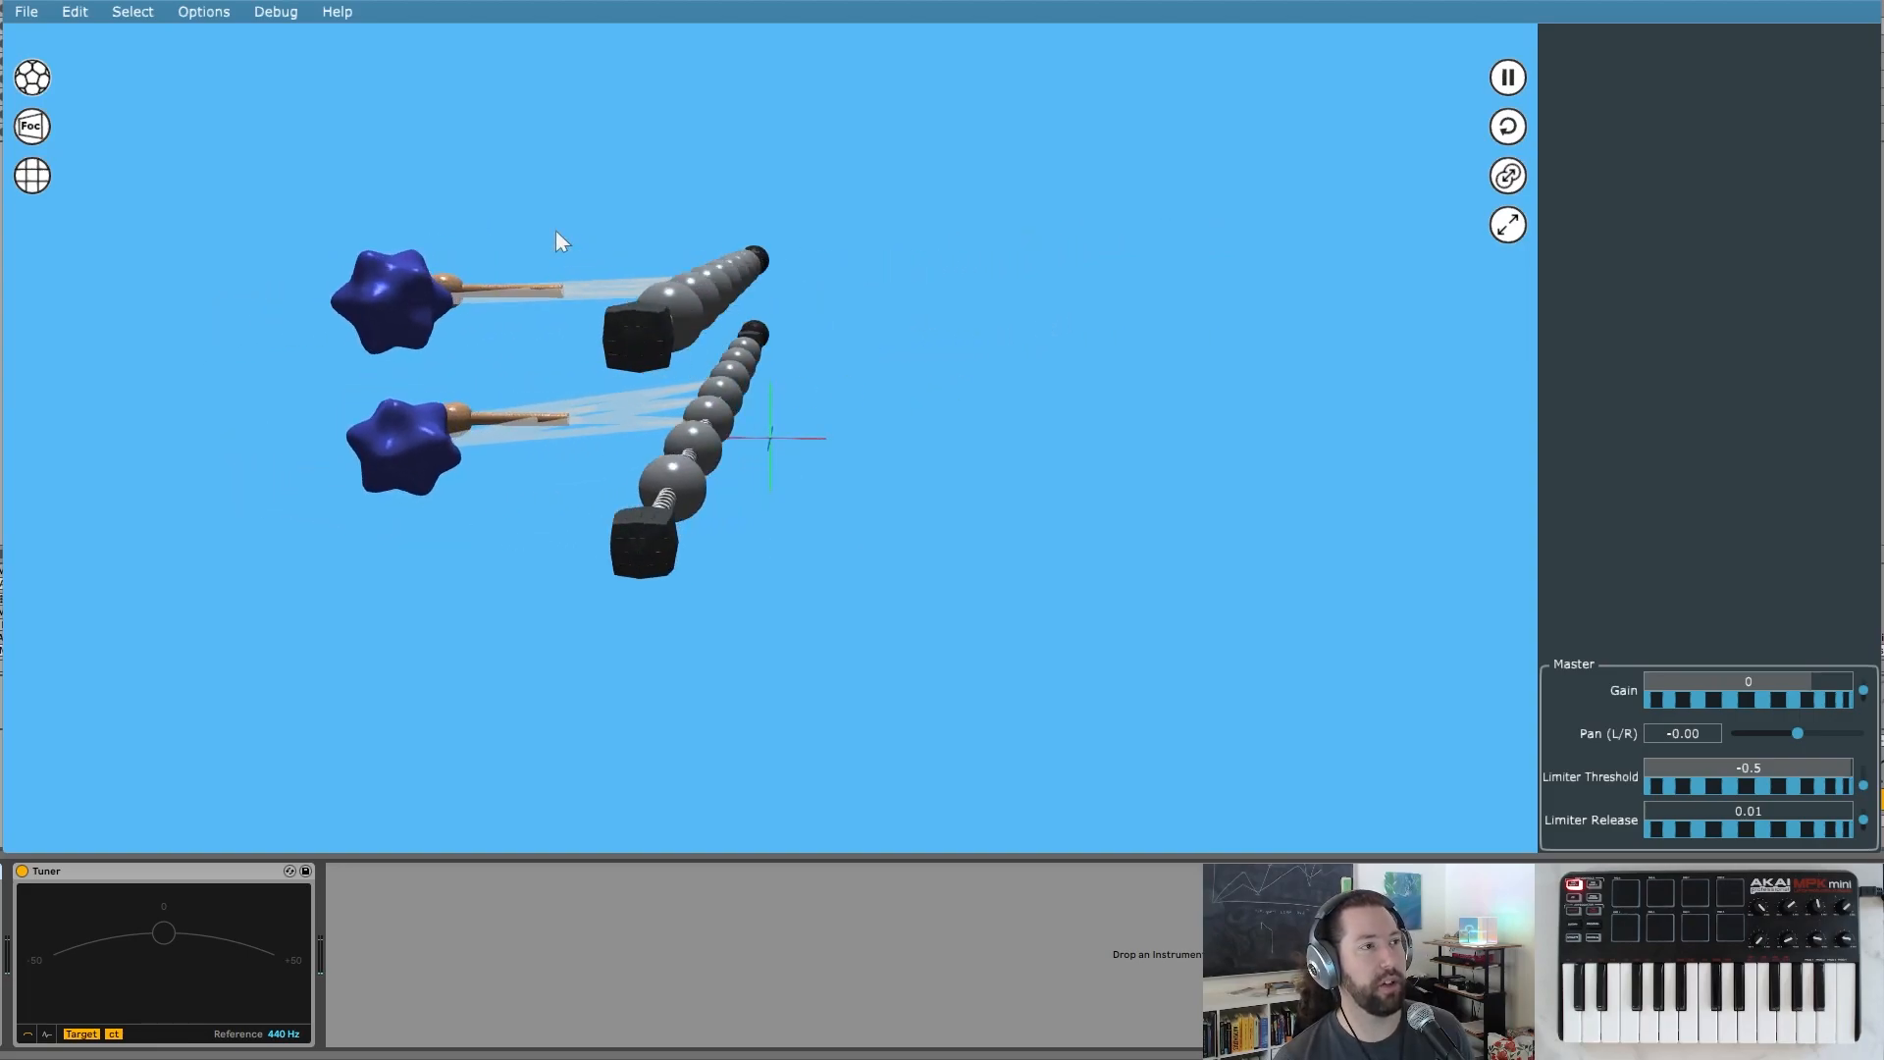
drag(259, 145, 962, 662)
key(ctrl+d)
drag(913, 246, 1070, 361)
scroll(964, 344, down, 3)
drag(491, 128, 958, 328)
key(ctrl+d)
click(1011, 333)
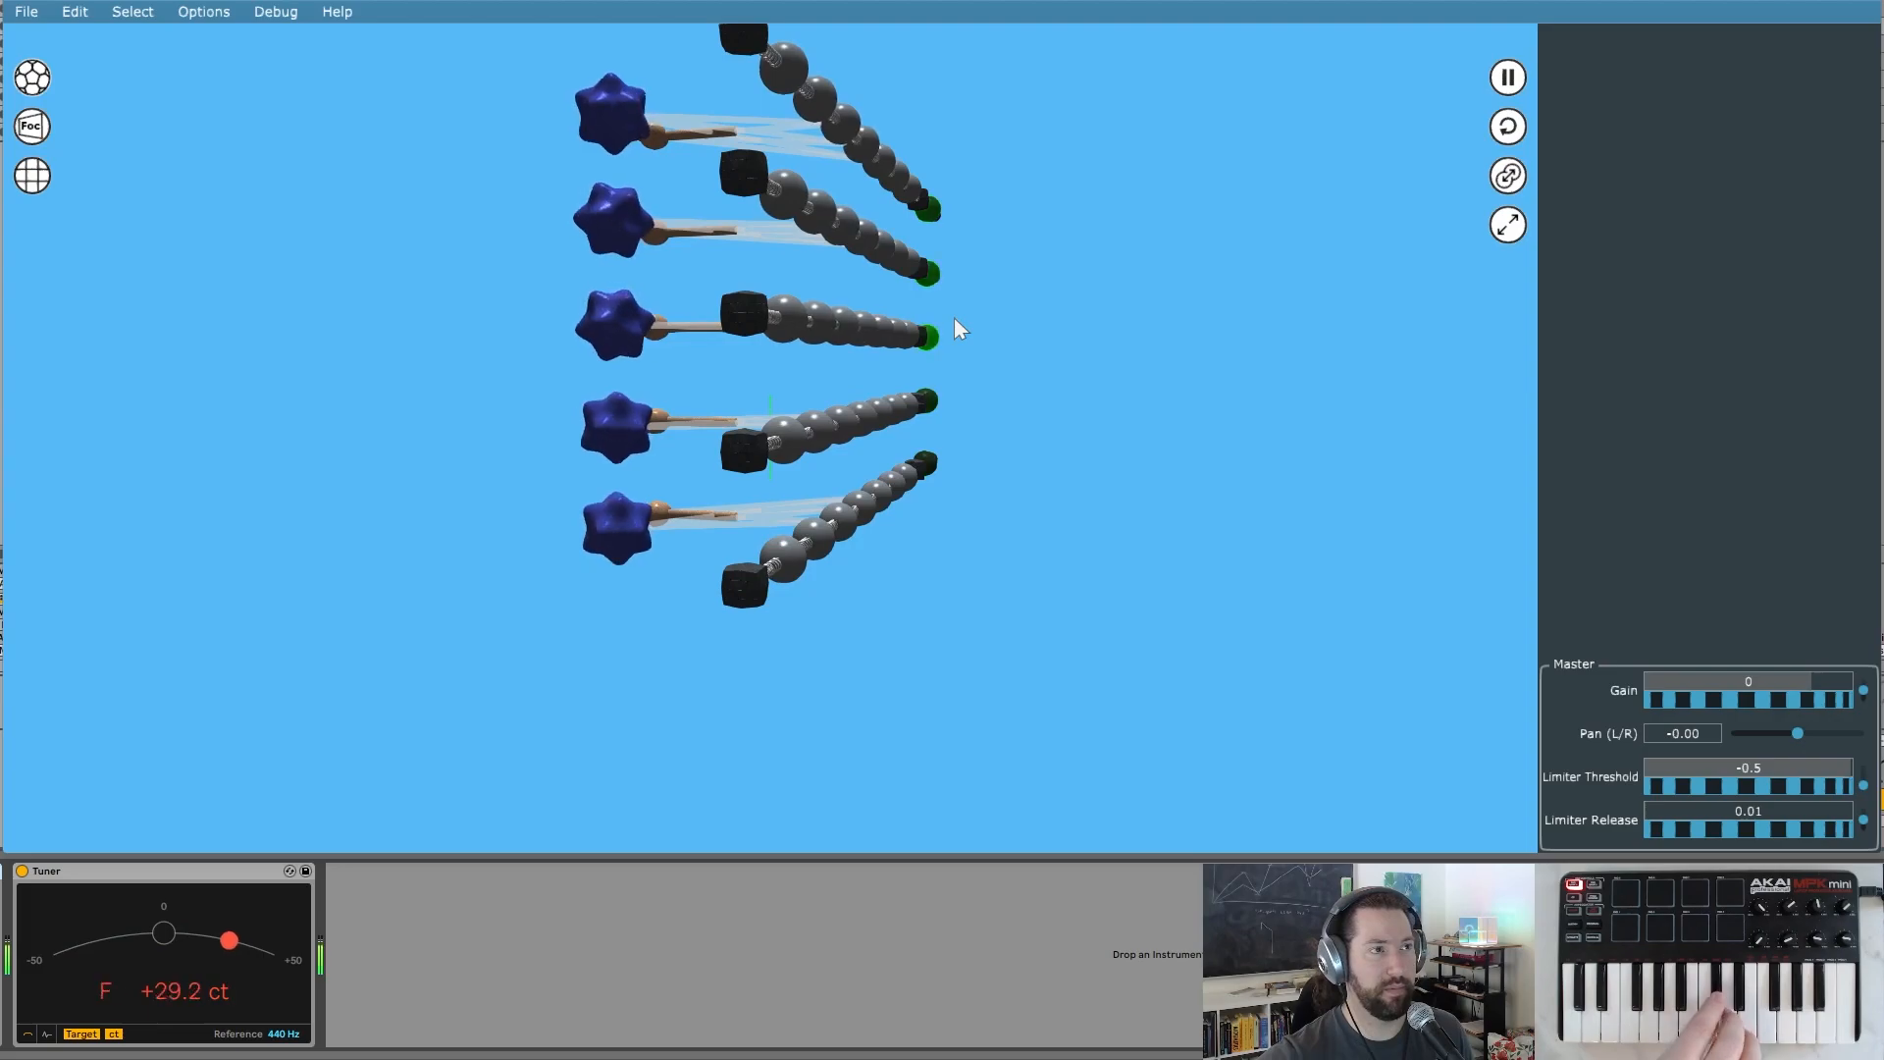
- Set the MIDI note of both exciters on the second string from the bottom to D4
drag(432, 380, 772, 425)
drag(1242, 457, 982, 420)
drag(719, 474, 720, 475)
drag(578, 404, 751, 486)
click(641, 442)
scroll(1571, 327, up, 3)
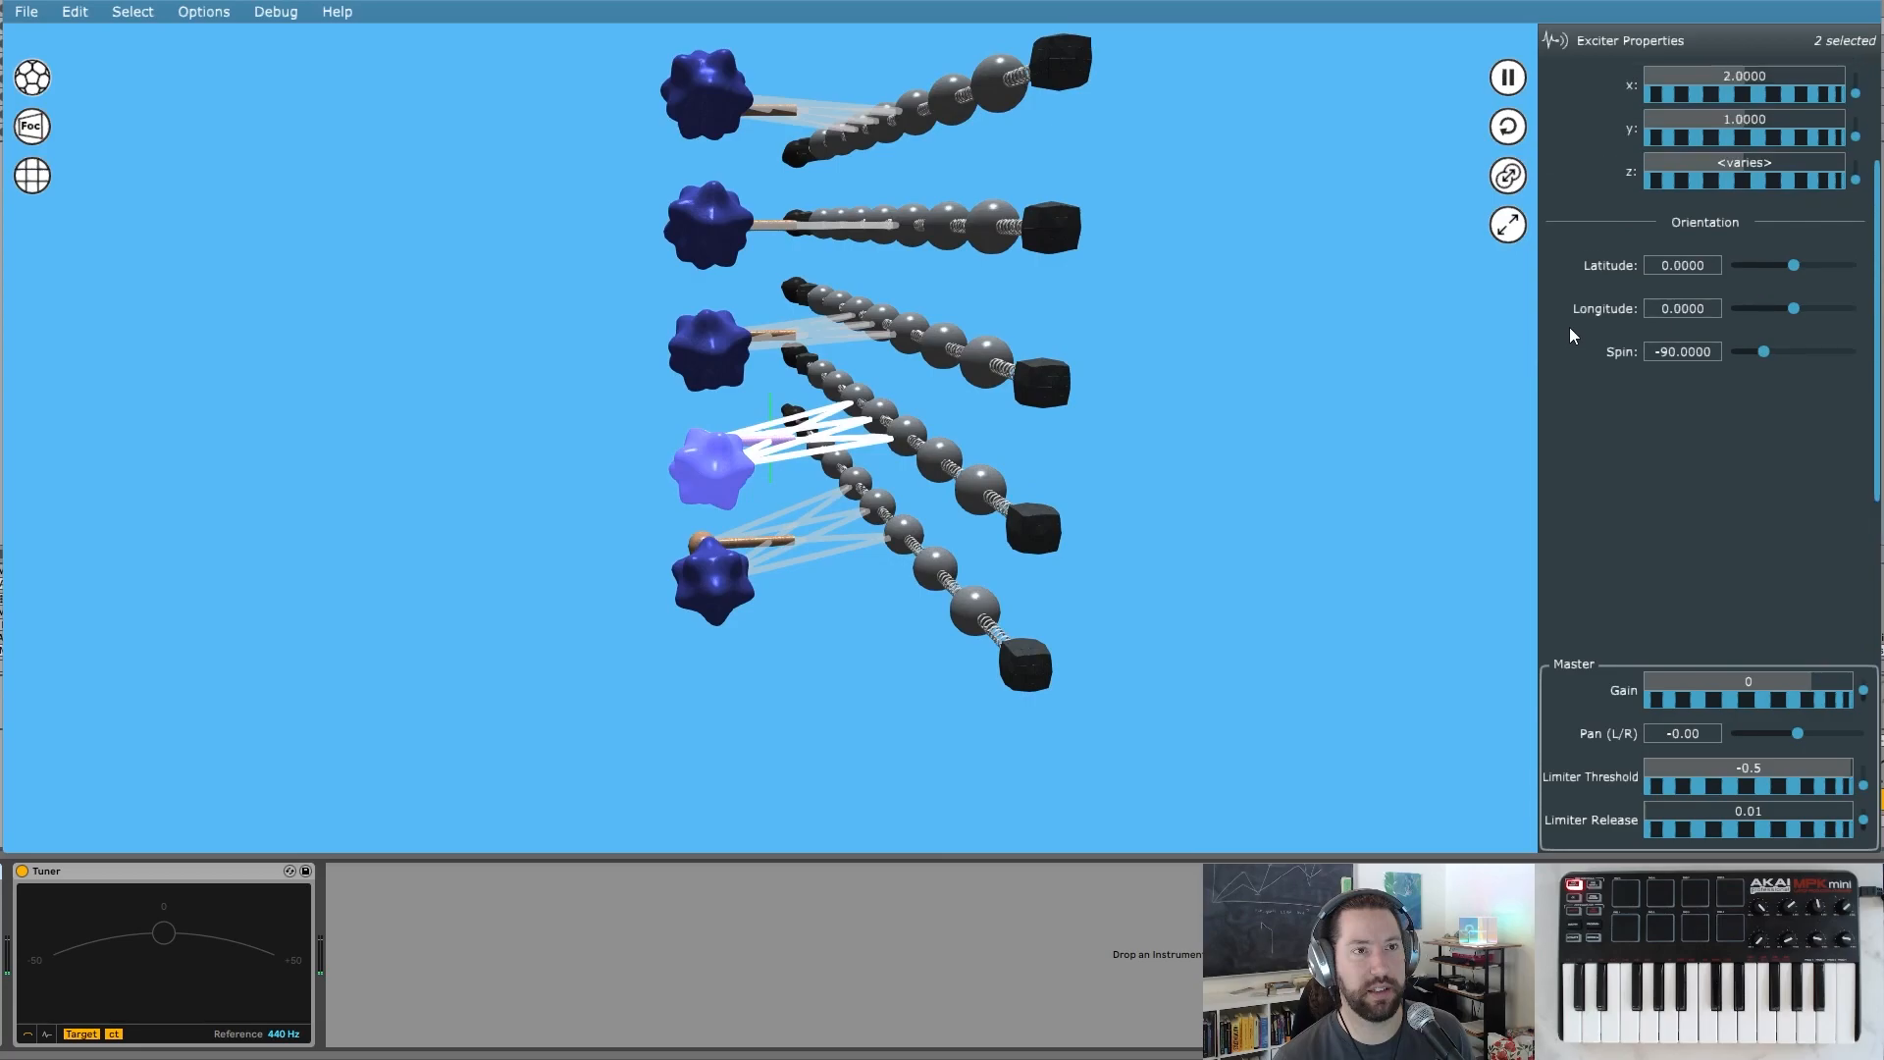
click(1743, 147)
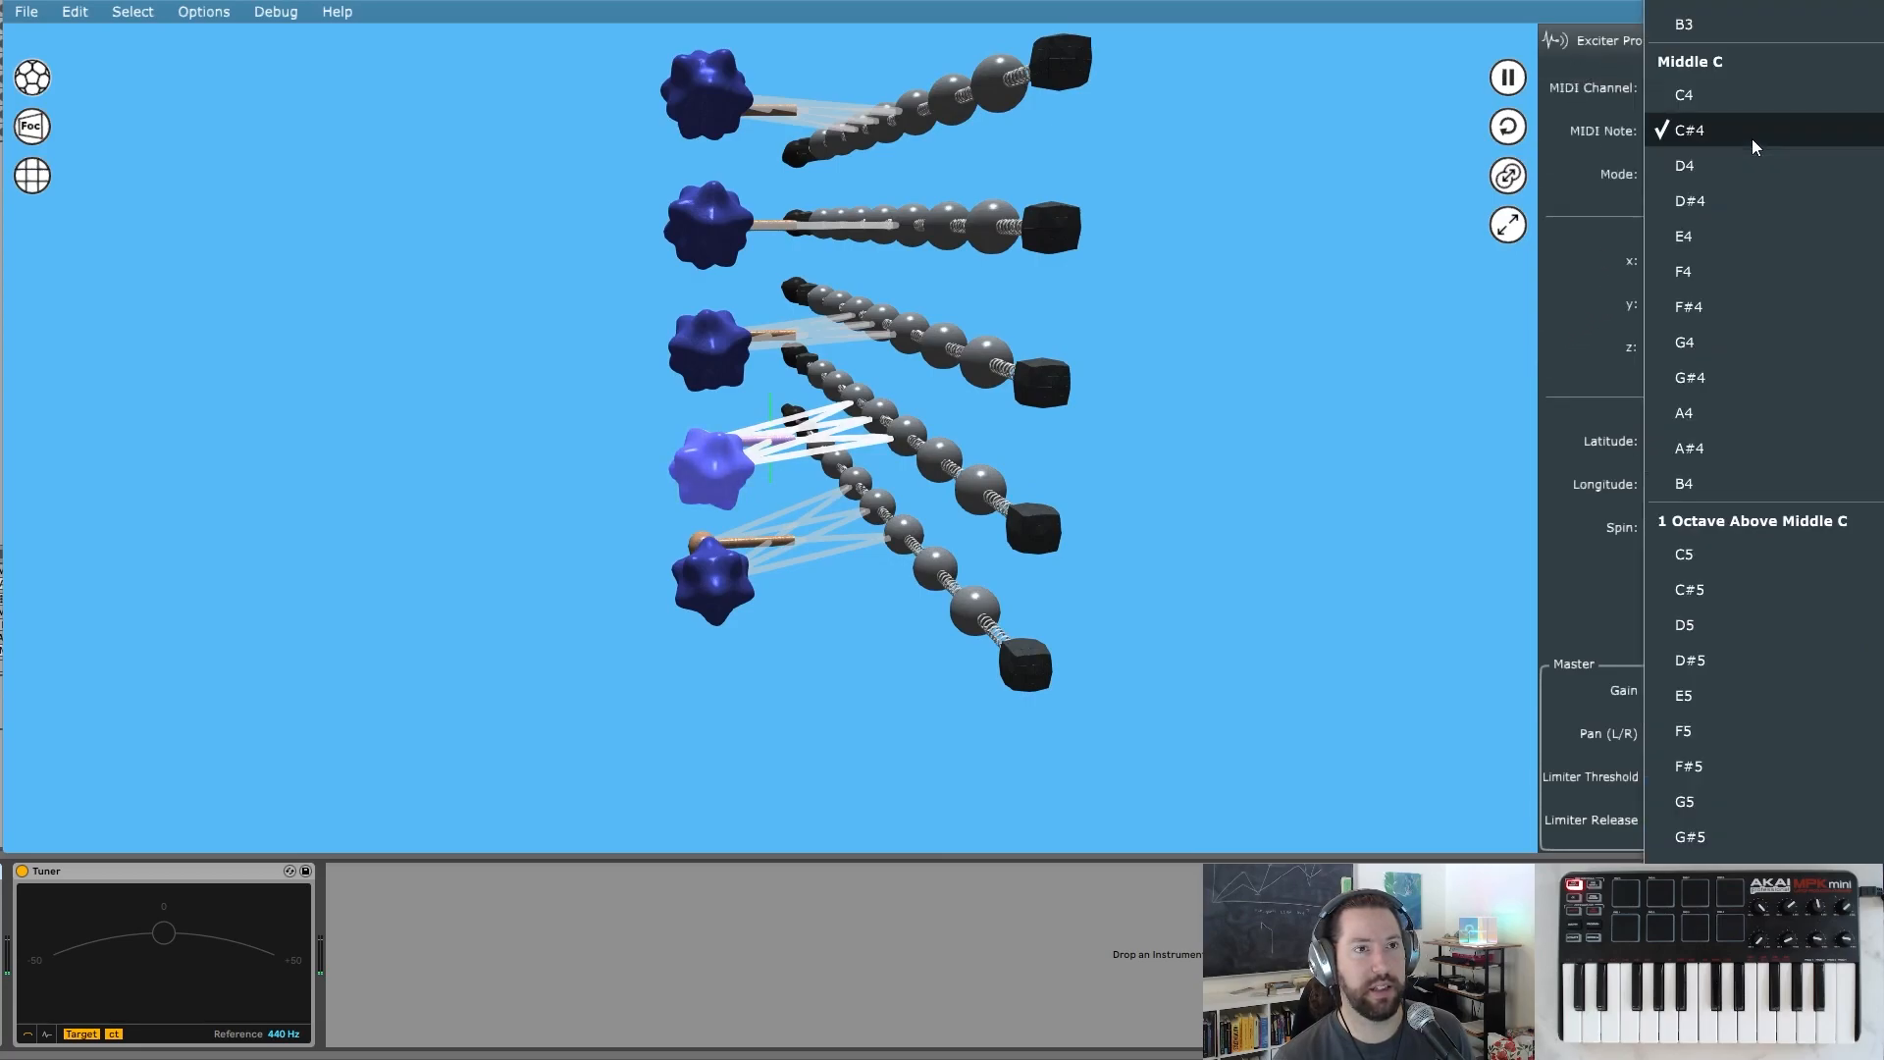
click(1750, 159)
- Set the MIDI note of the third string's exciters to E4 and of the fourth string's exciters to F4
drag(564, 301, 709, 373)
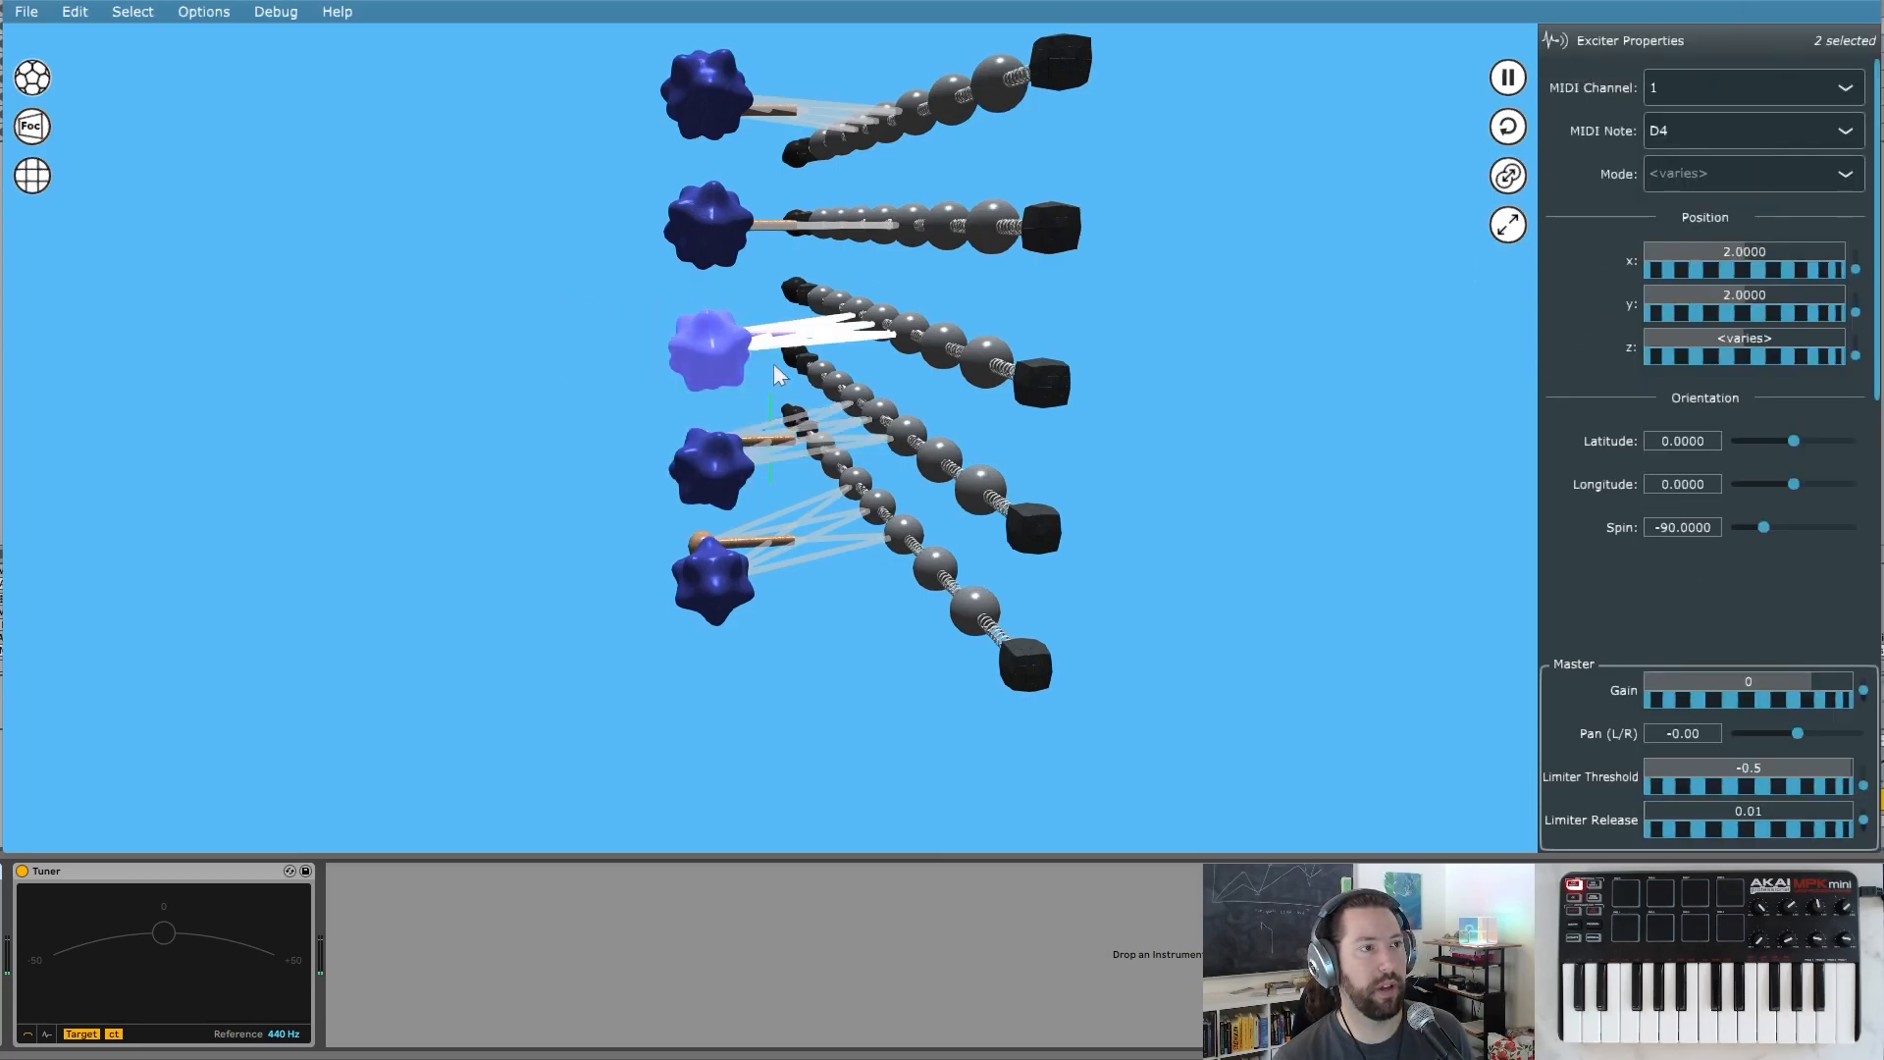
click(1708, 128)
click(1714, 196)
drag(578, 180, 731, 266)
click(1757, 133)
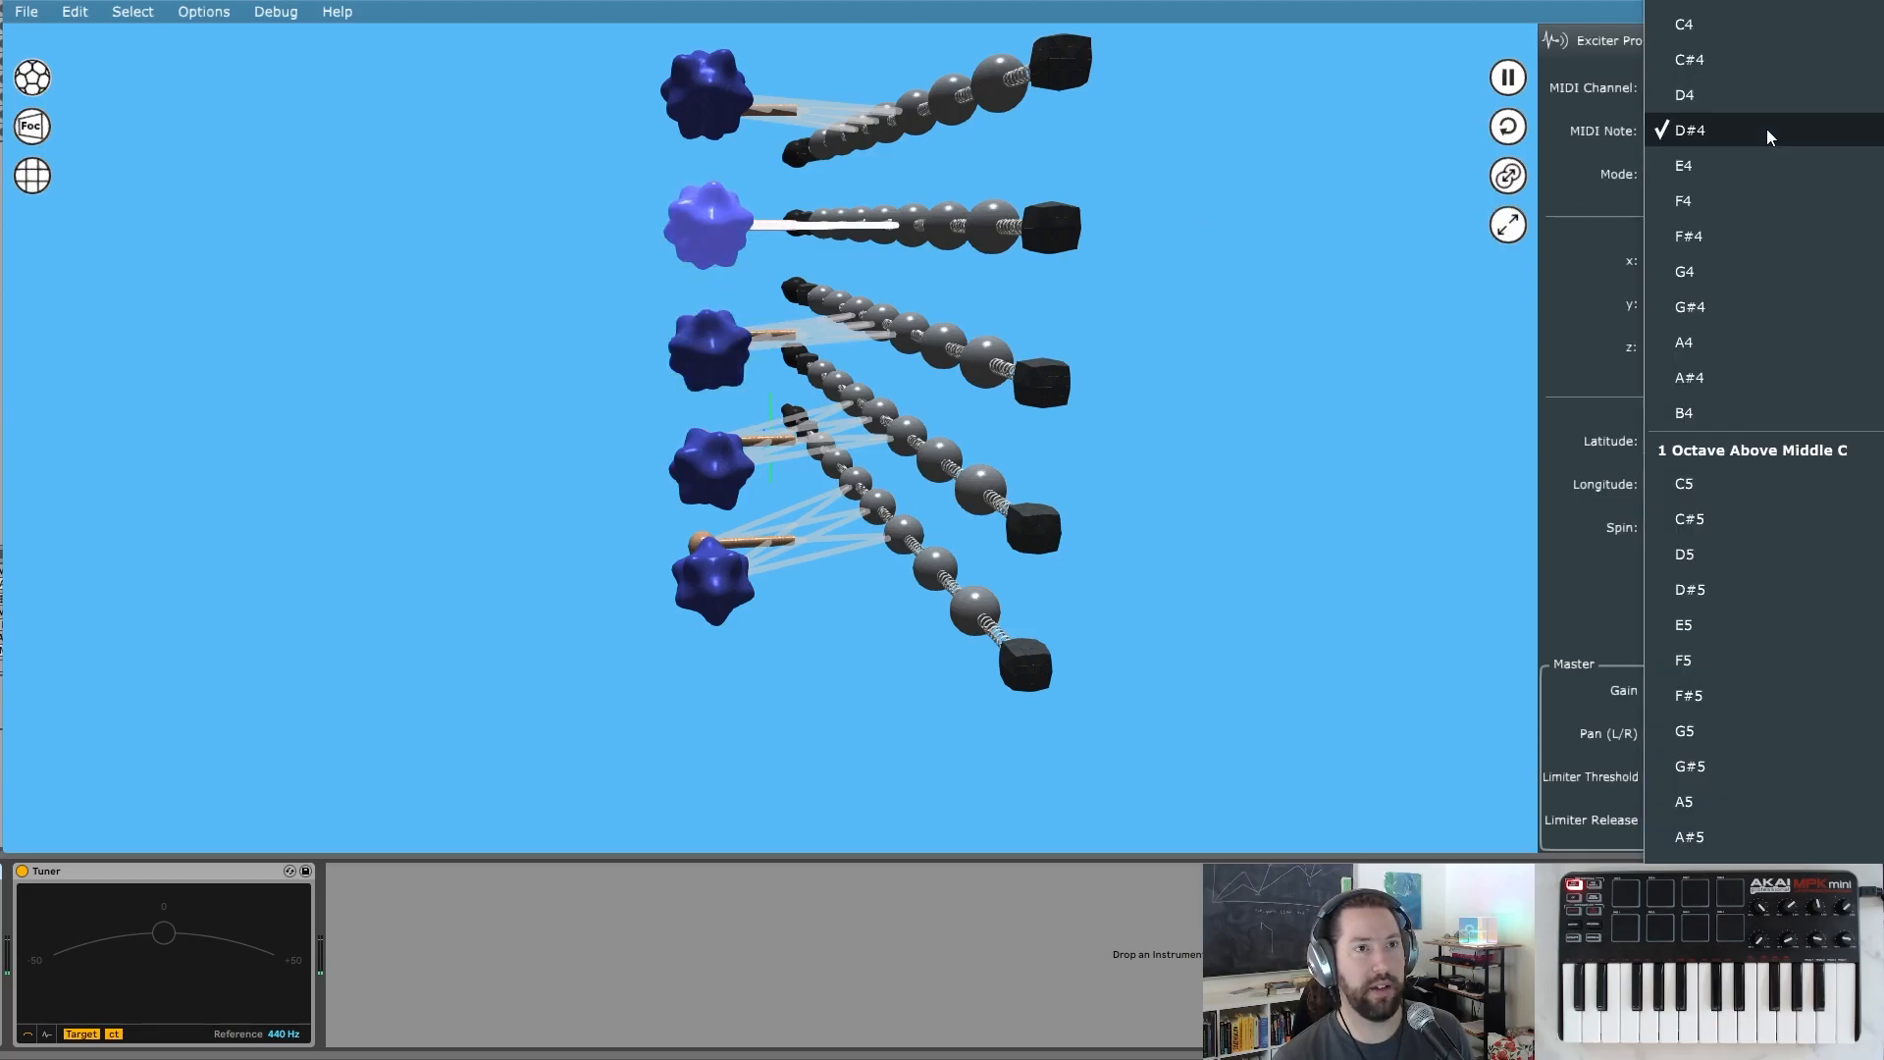
click(1749, 196)
- Set the MIDI note of both exciters on the topmost string to G4 and deselect them
drag(607, 68, 713, 138)
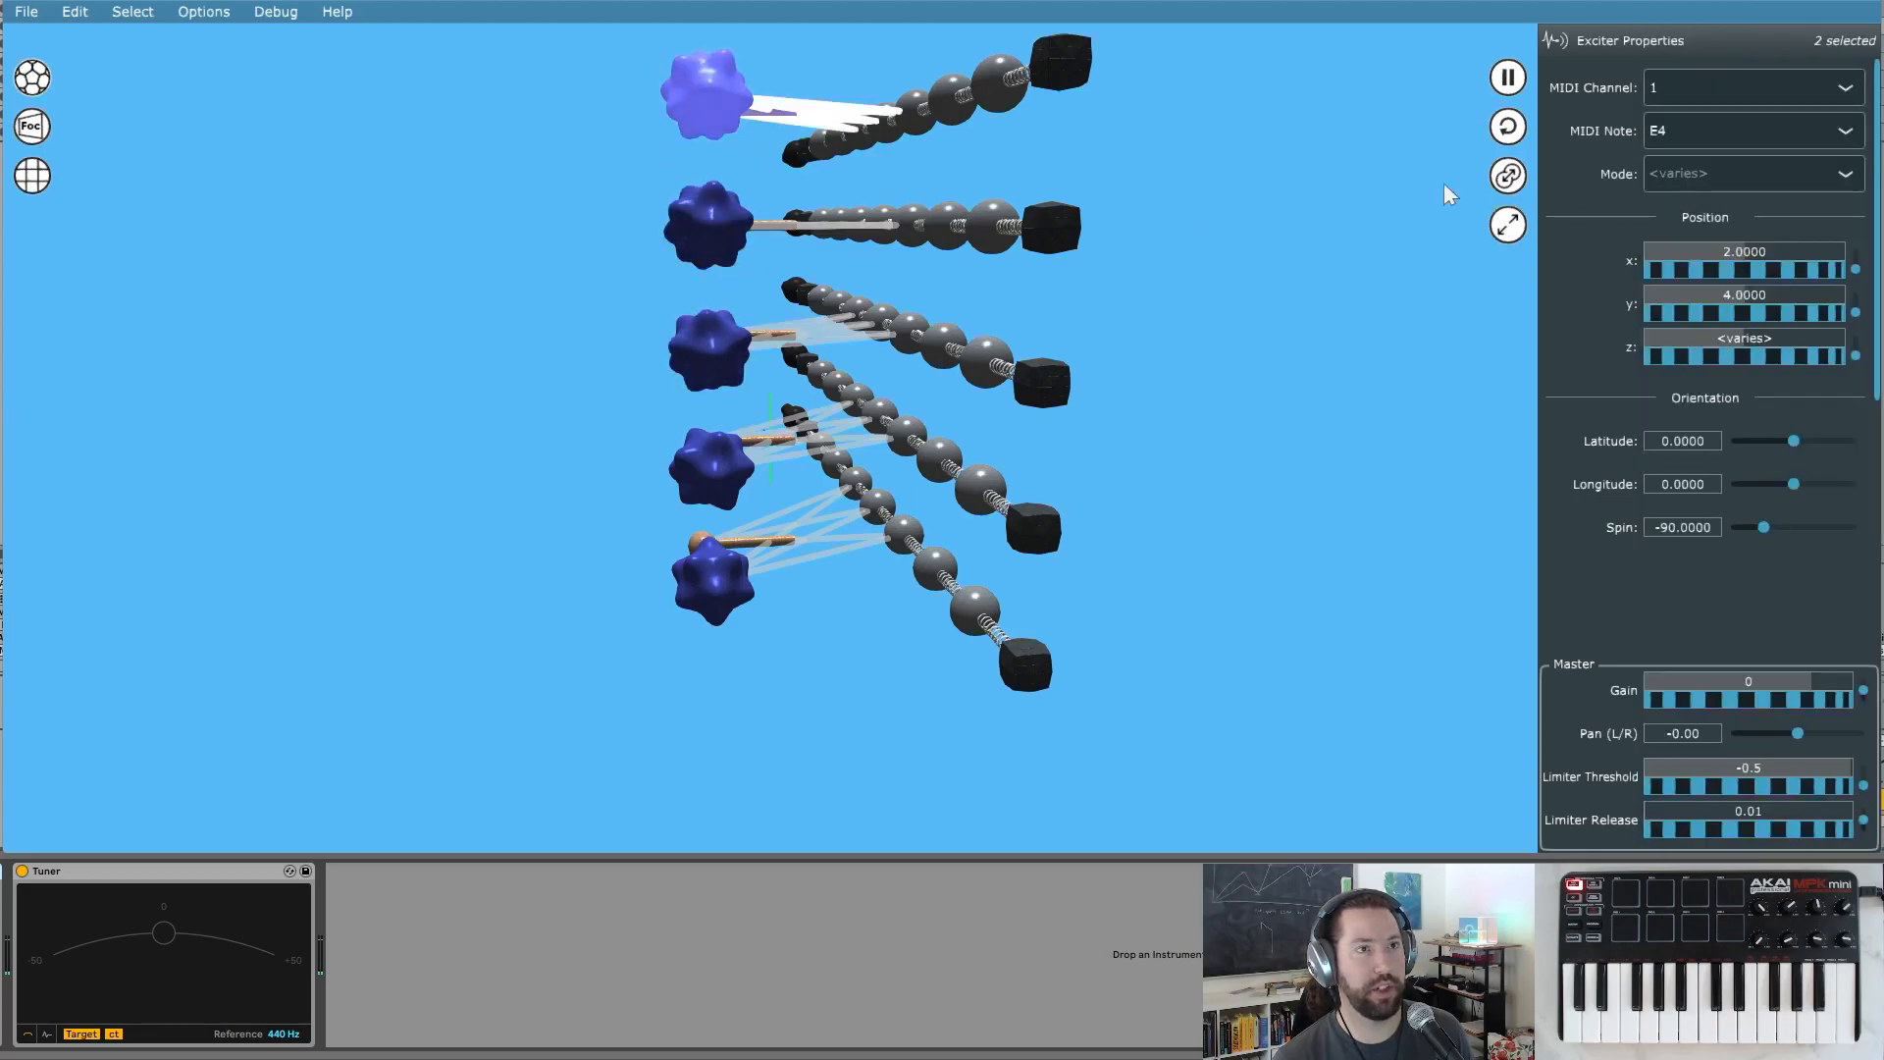
click(1751, 135)
click(1743, 210)
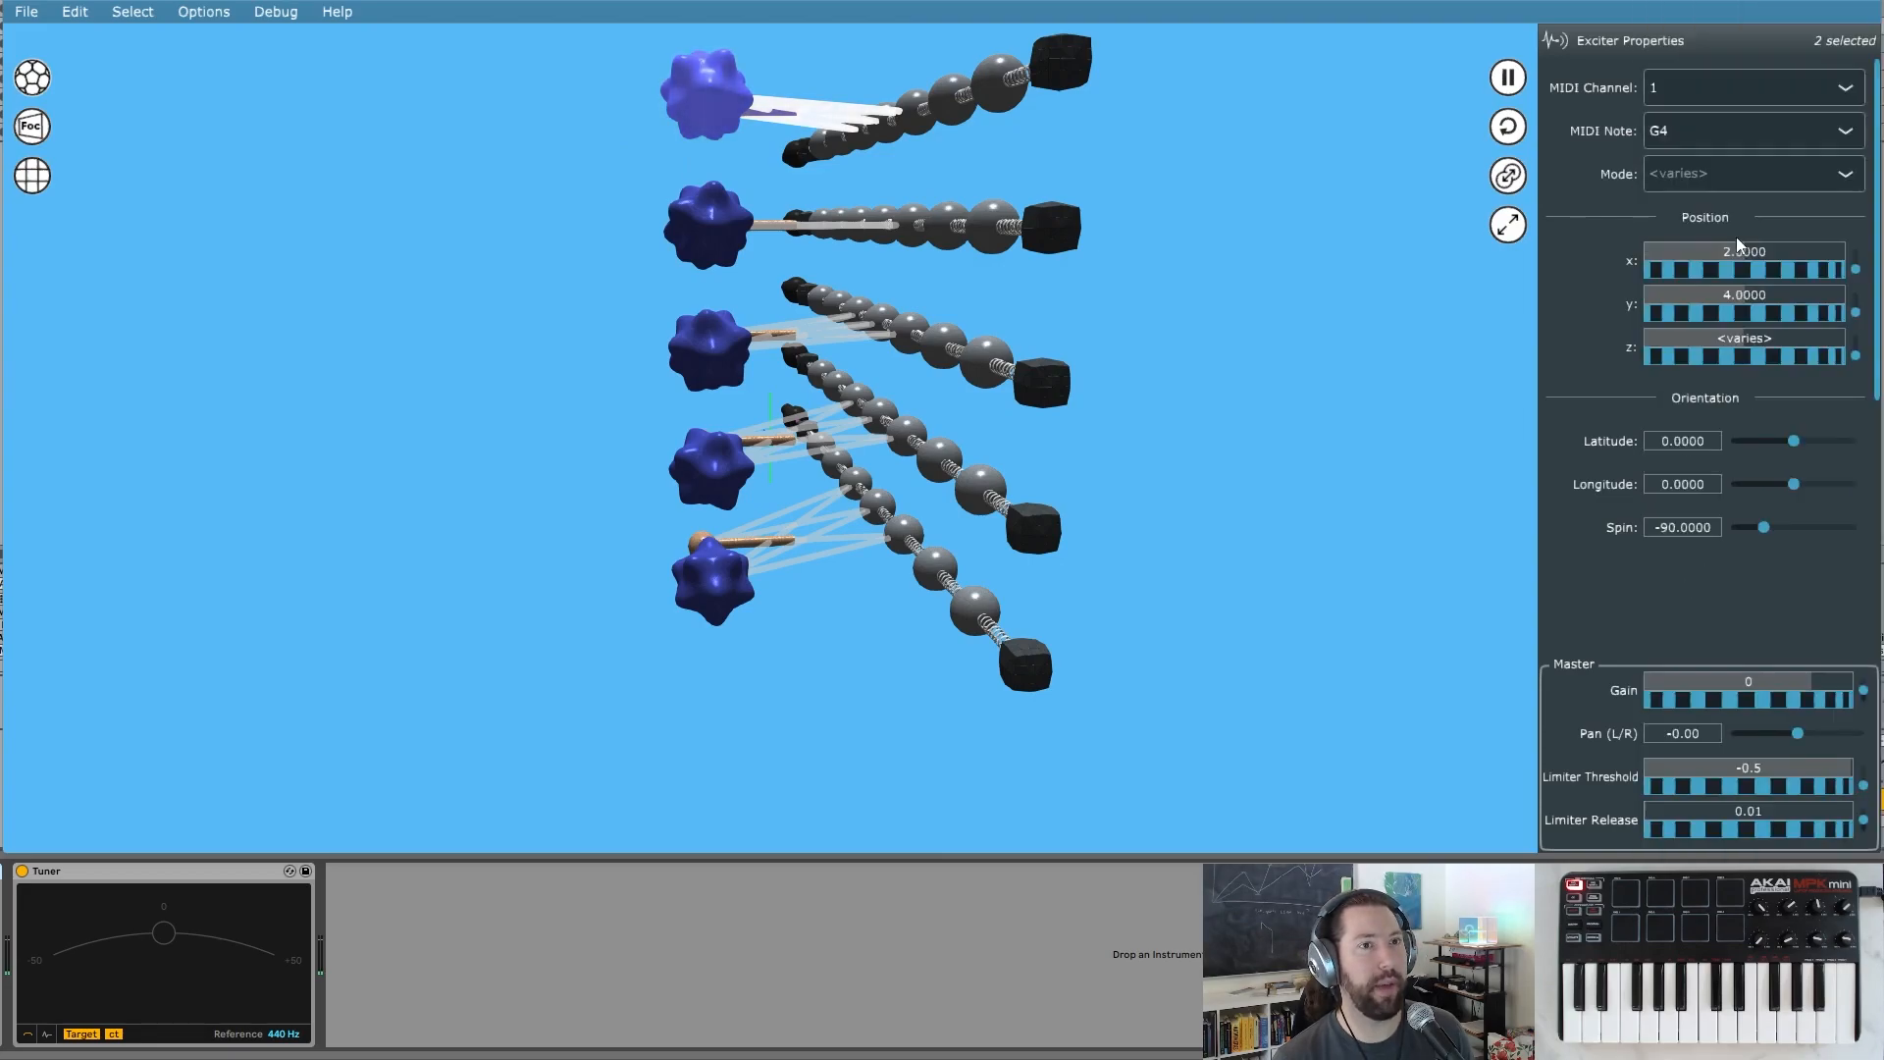
click(1284, 285)
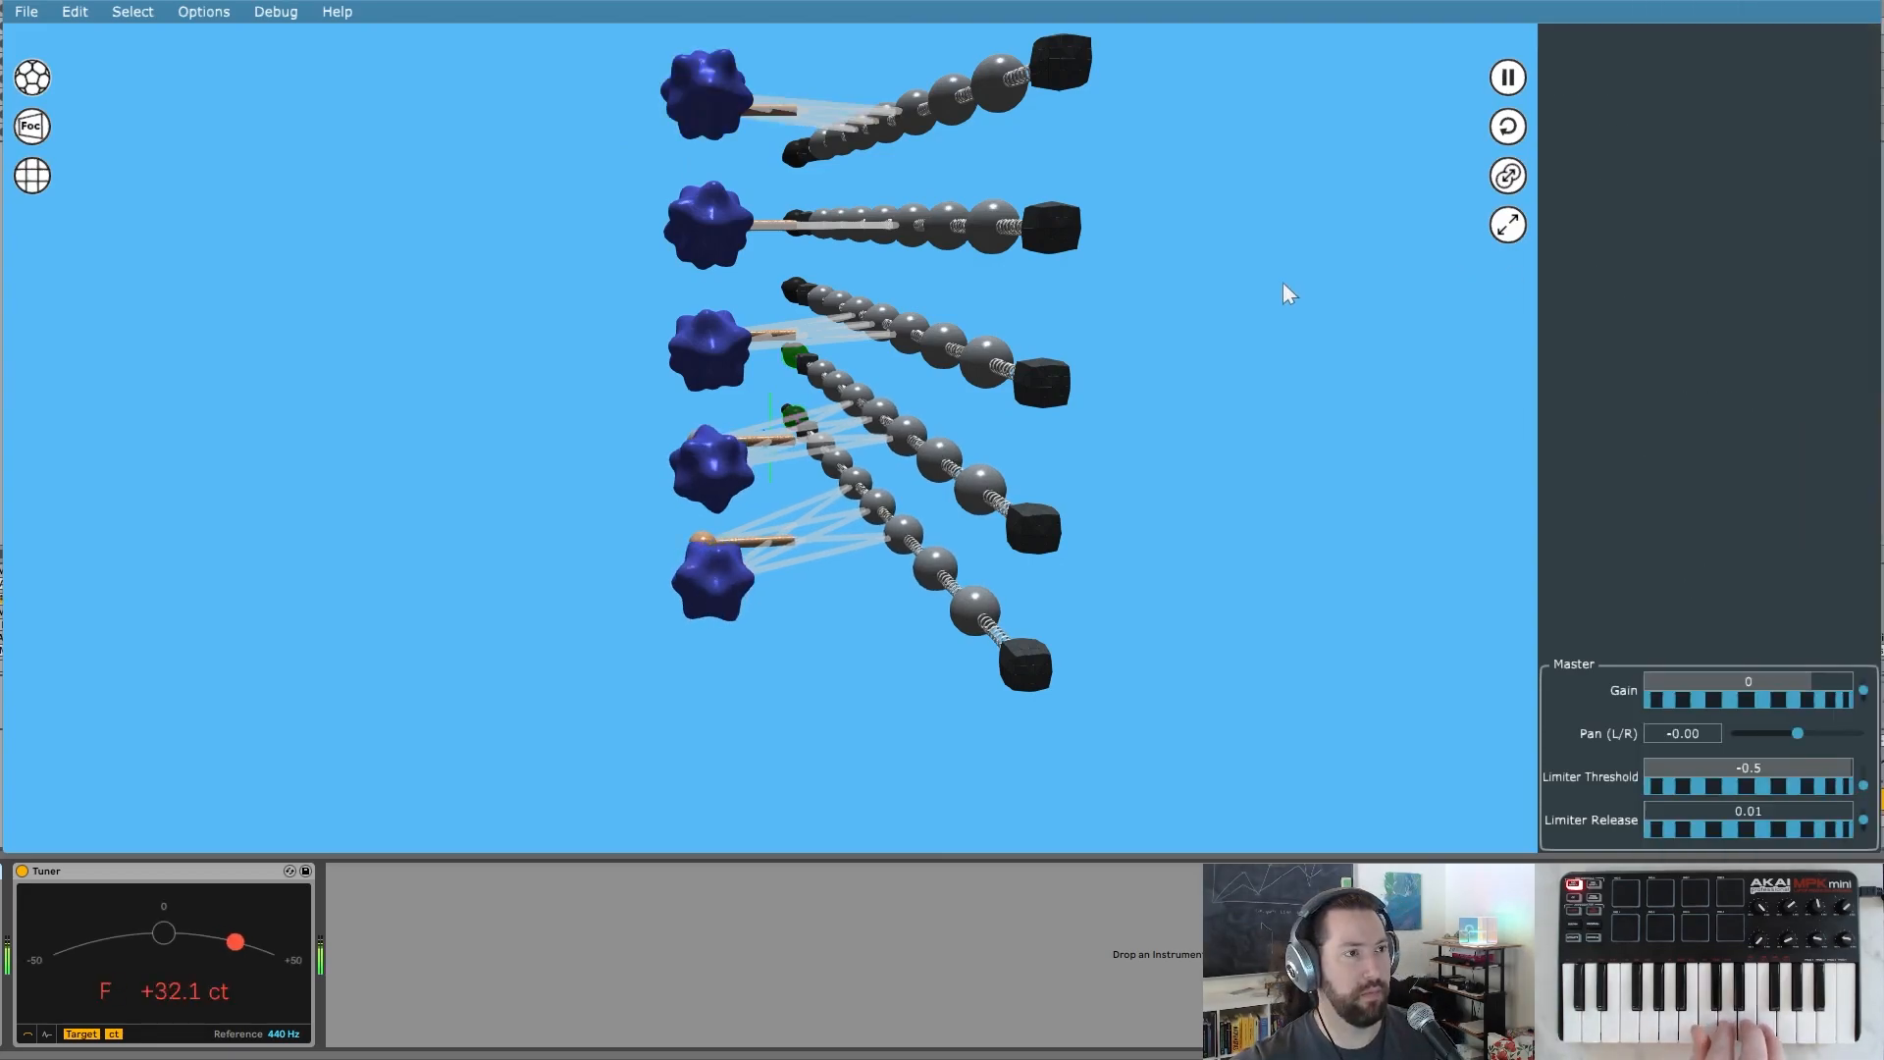
drag(1284, 284, 926, 265)
scroll(850, 273, down, 2)
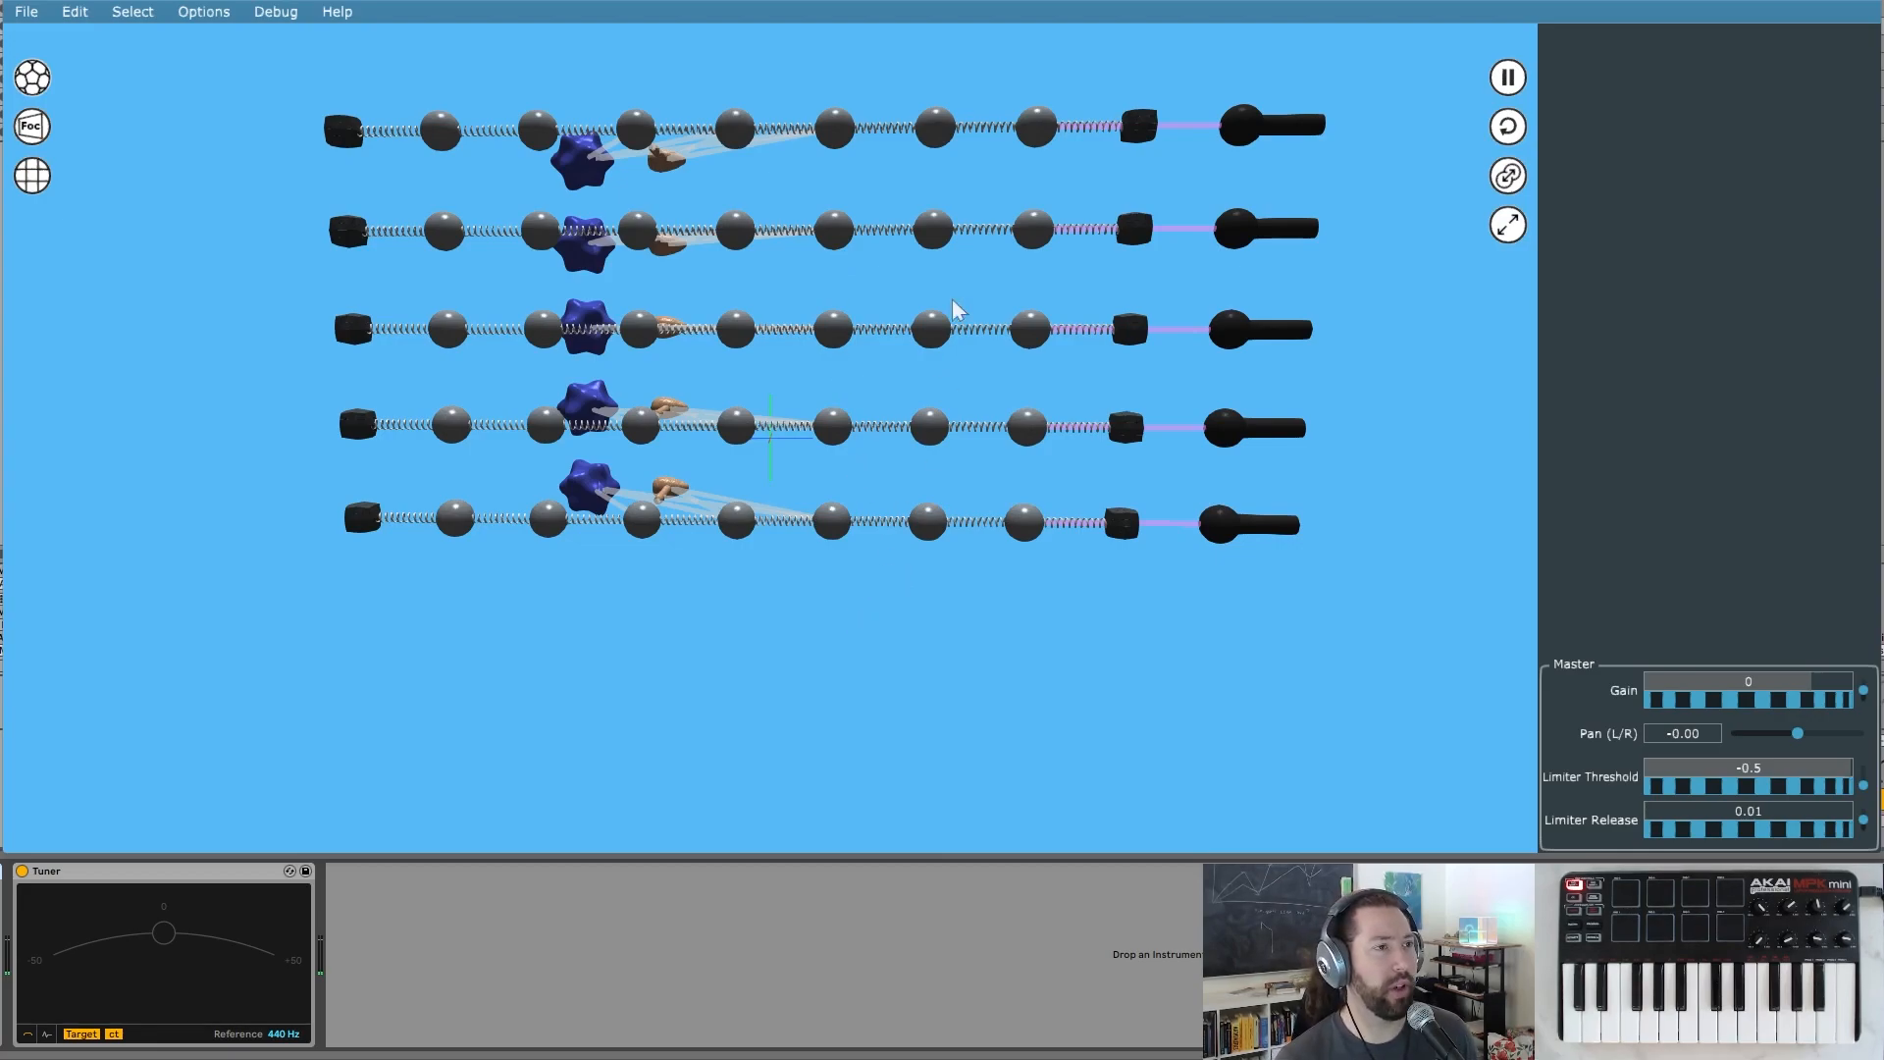
drag(620, 535, 675, 604)
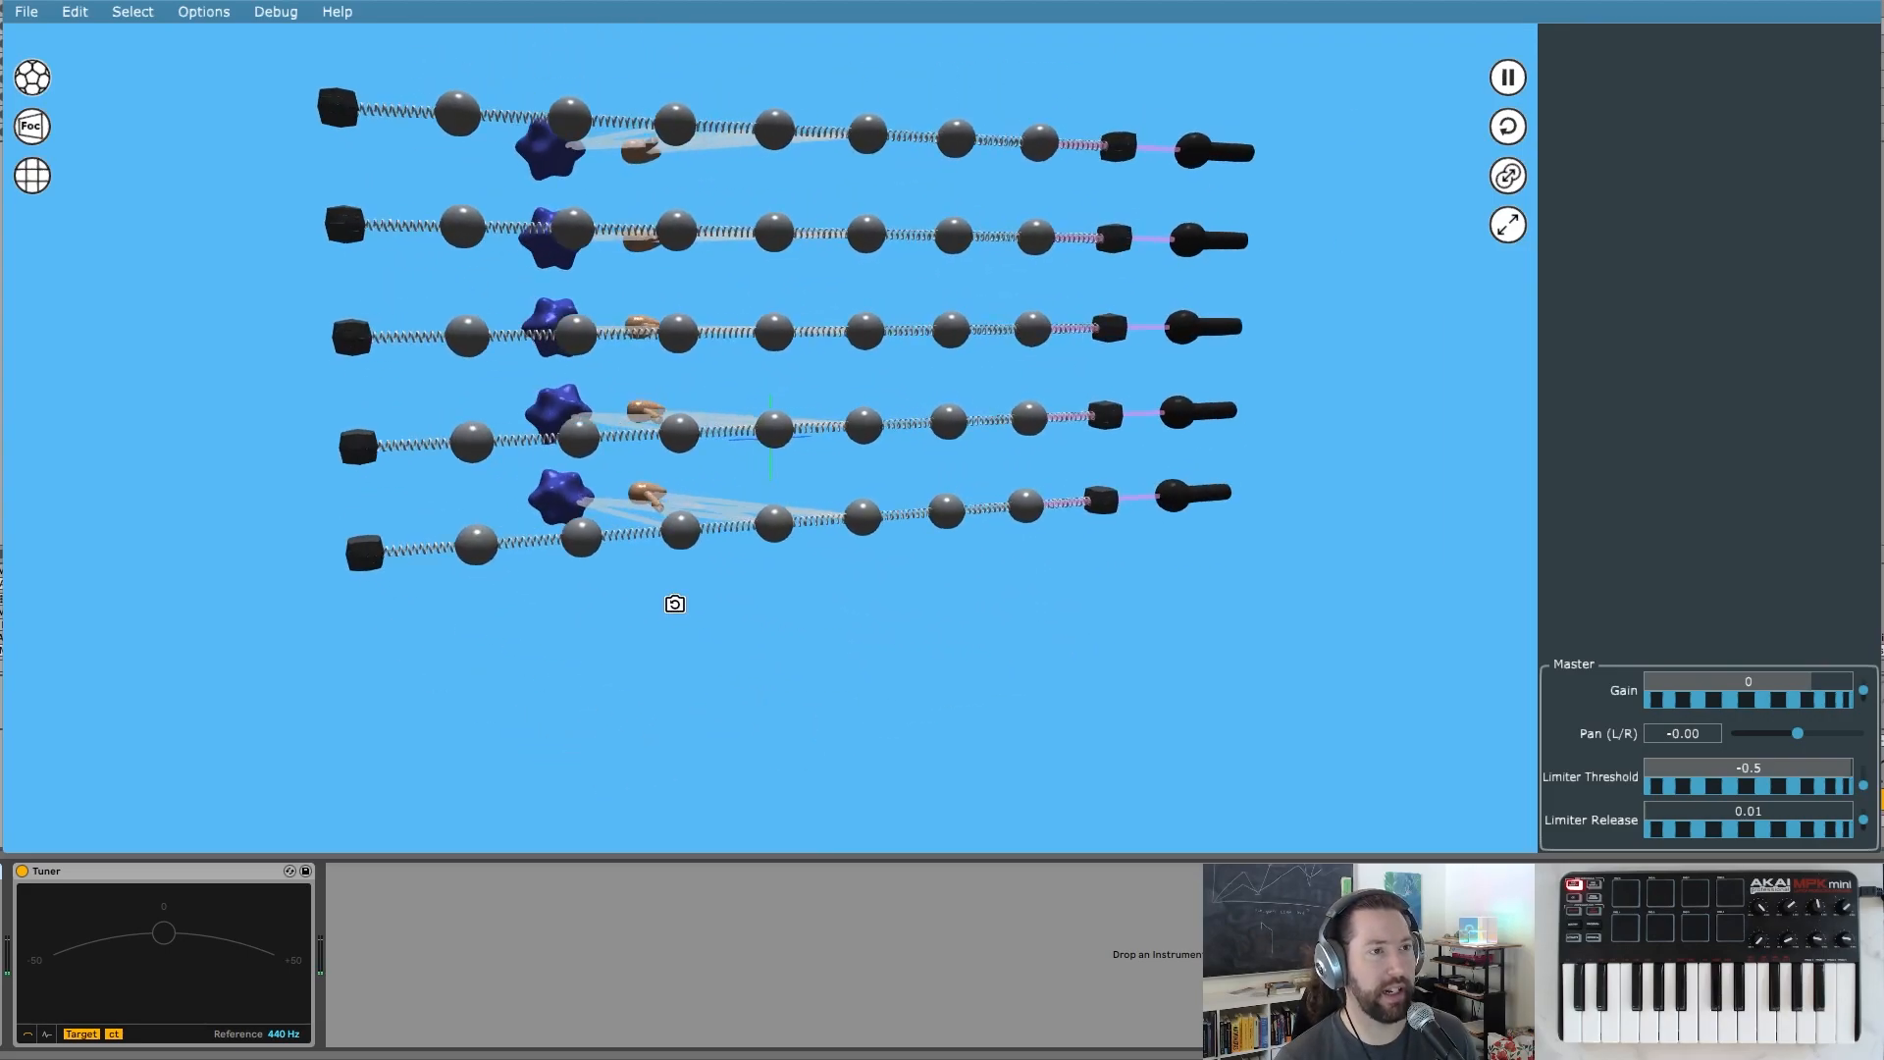
- Select each of the five strings in turn, bottom to top and back, to check its connected parts and exciter MIDI note
click(693, 541)
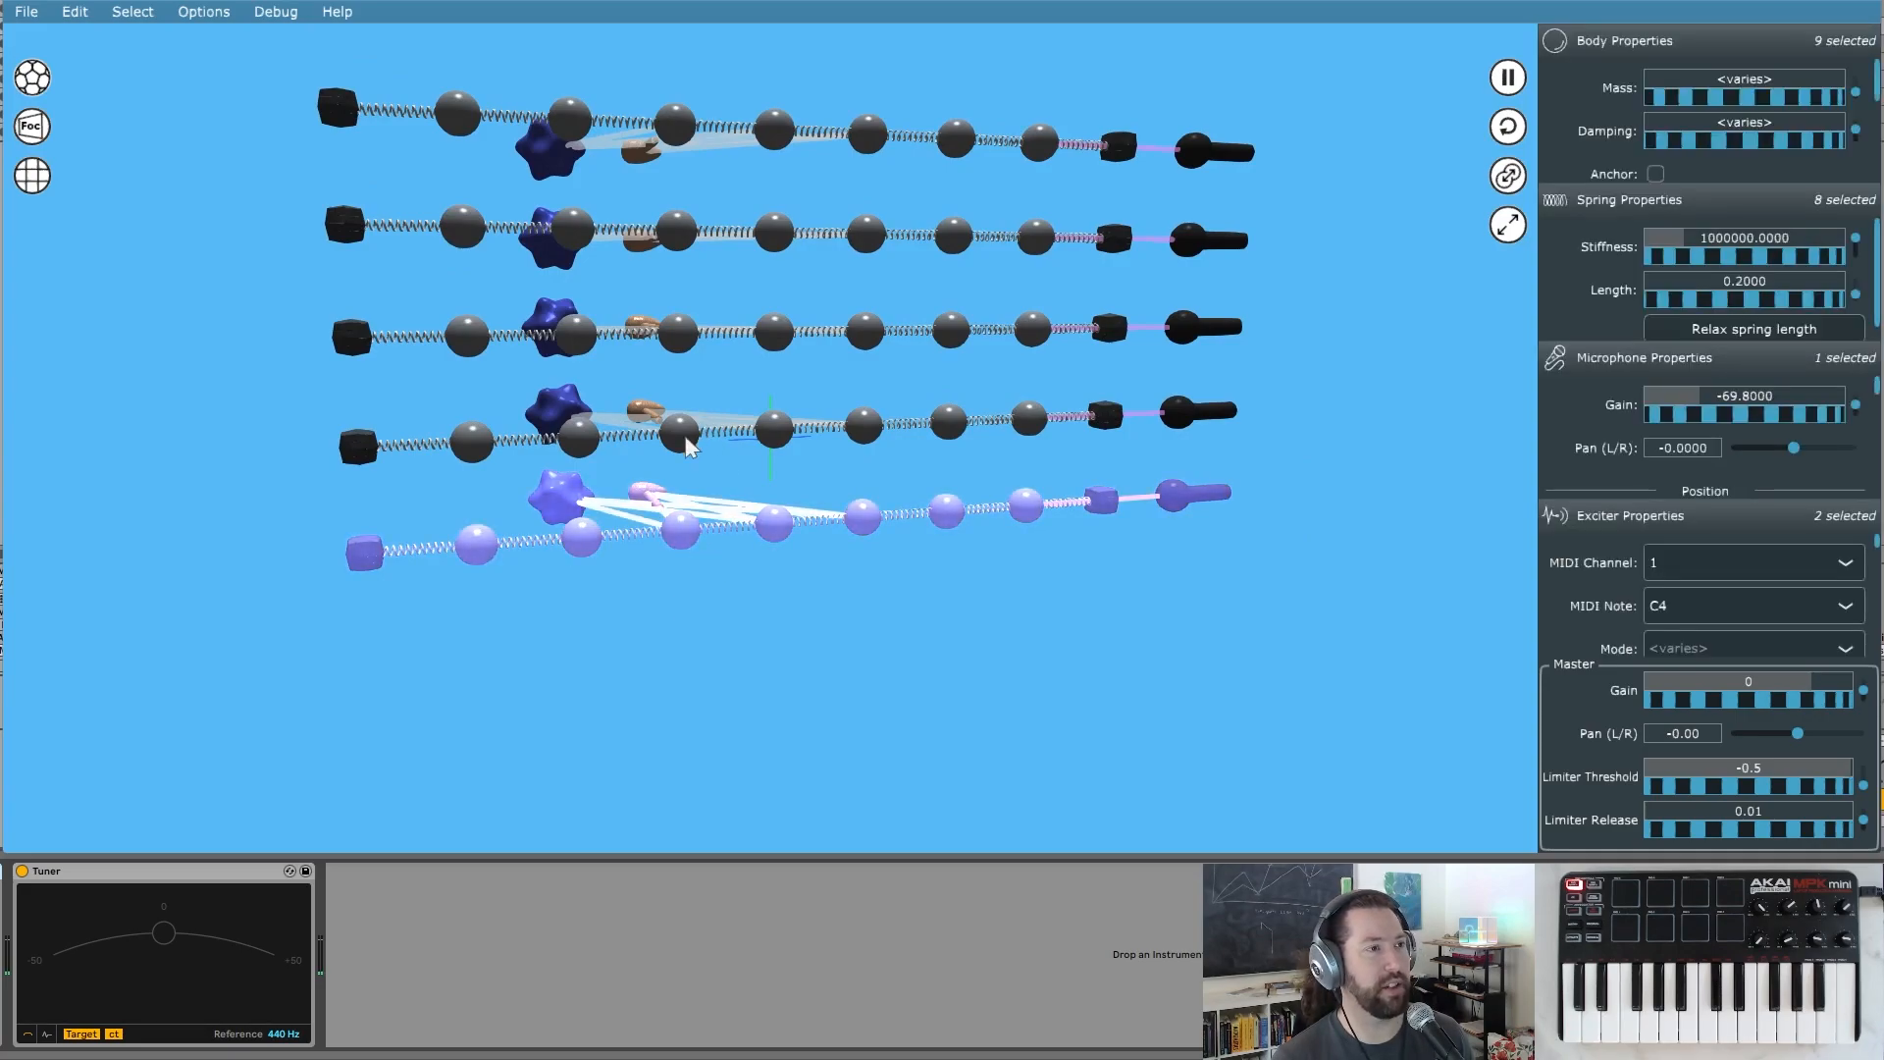
click(710, 424)
click(775, 333)
click(774, 235)
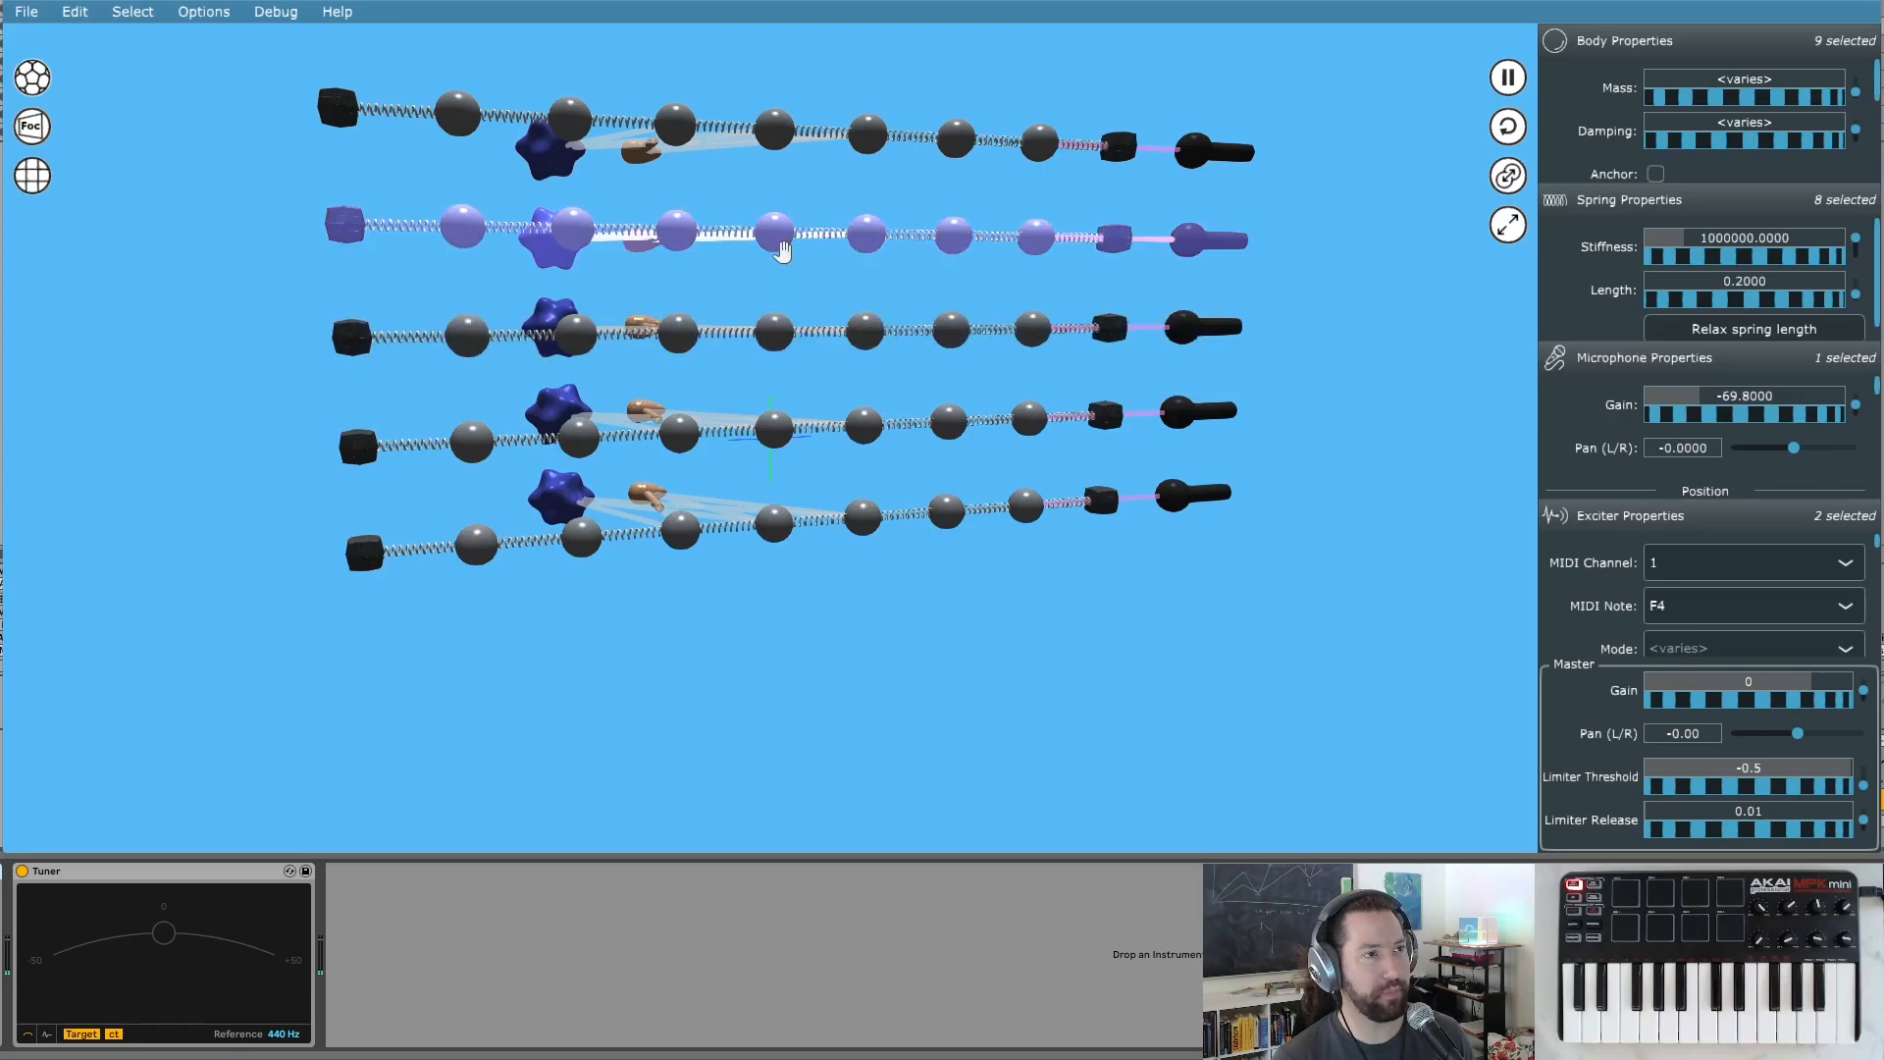
click(820, 142)
click(863, 234)
click(866, 330)
click(871, 432)
click(862, 521)
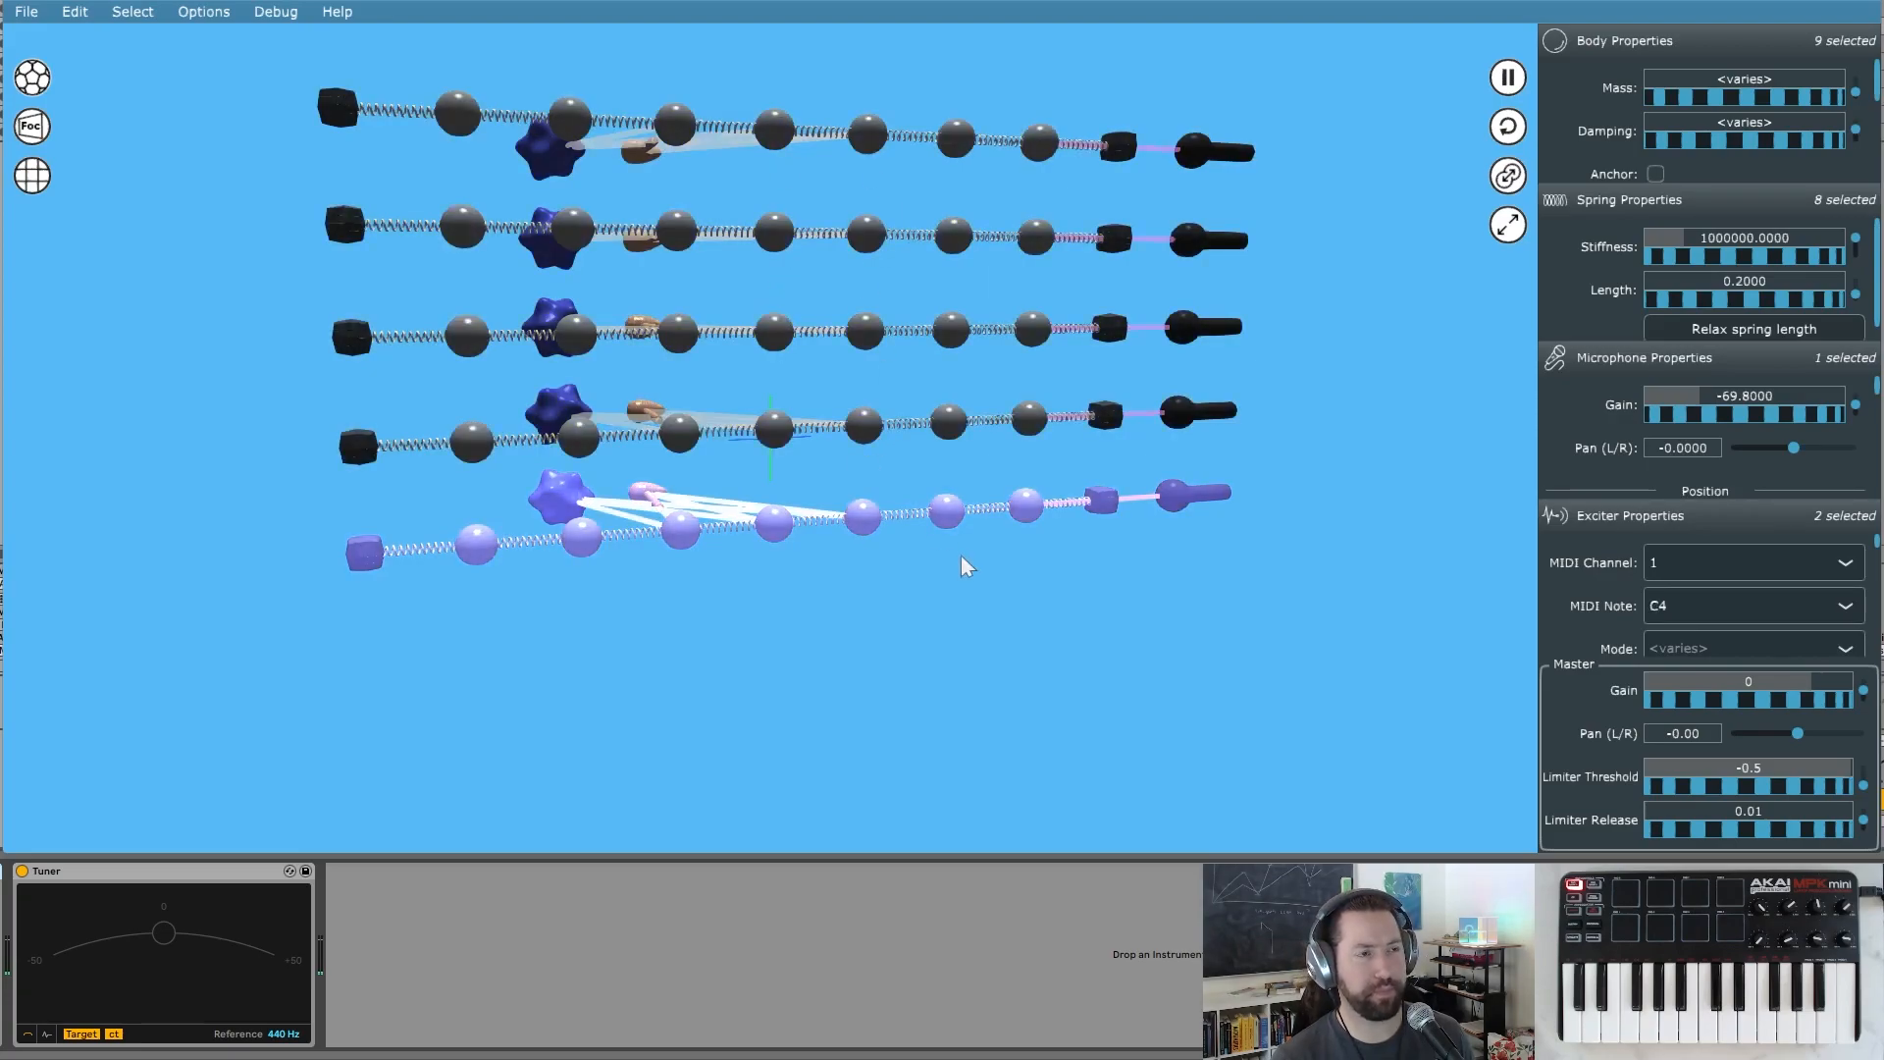
click(966, 566)
- Link all neighbouring strings with crossed diagonal springs between the last two free bodies next to the microphone-end anchors
drag(922, 586, 805, 575)
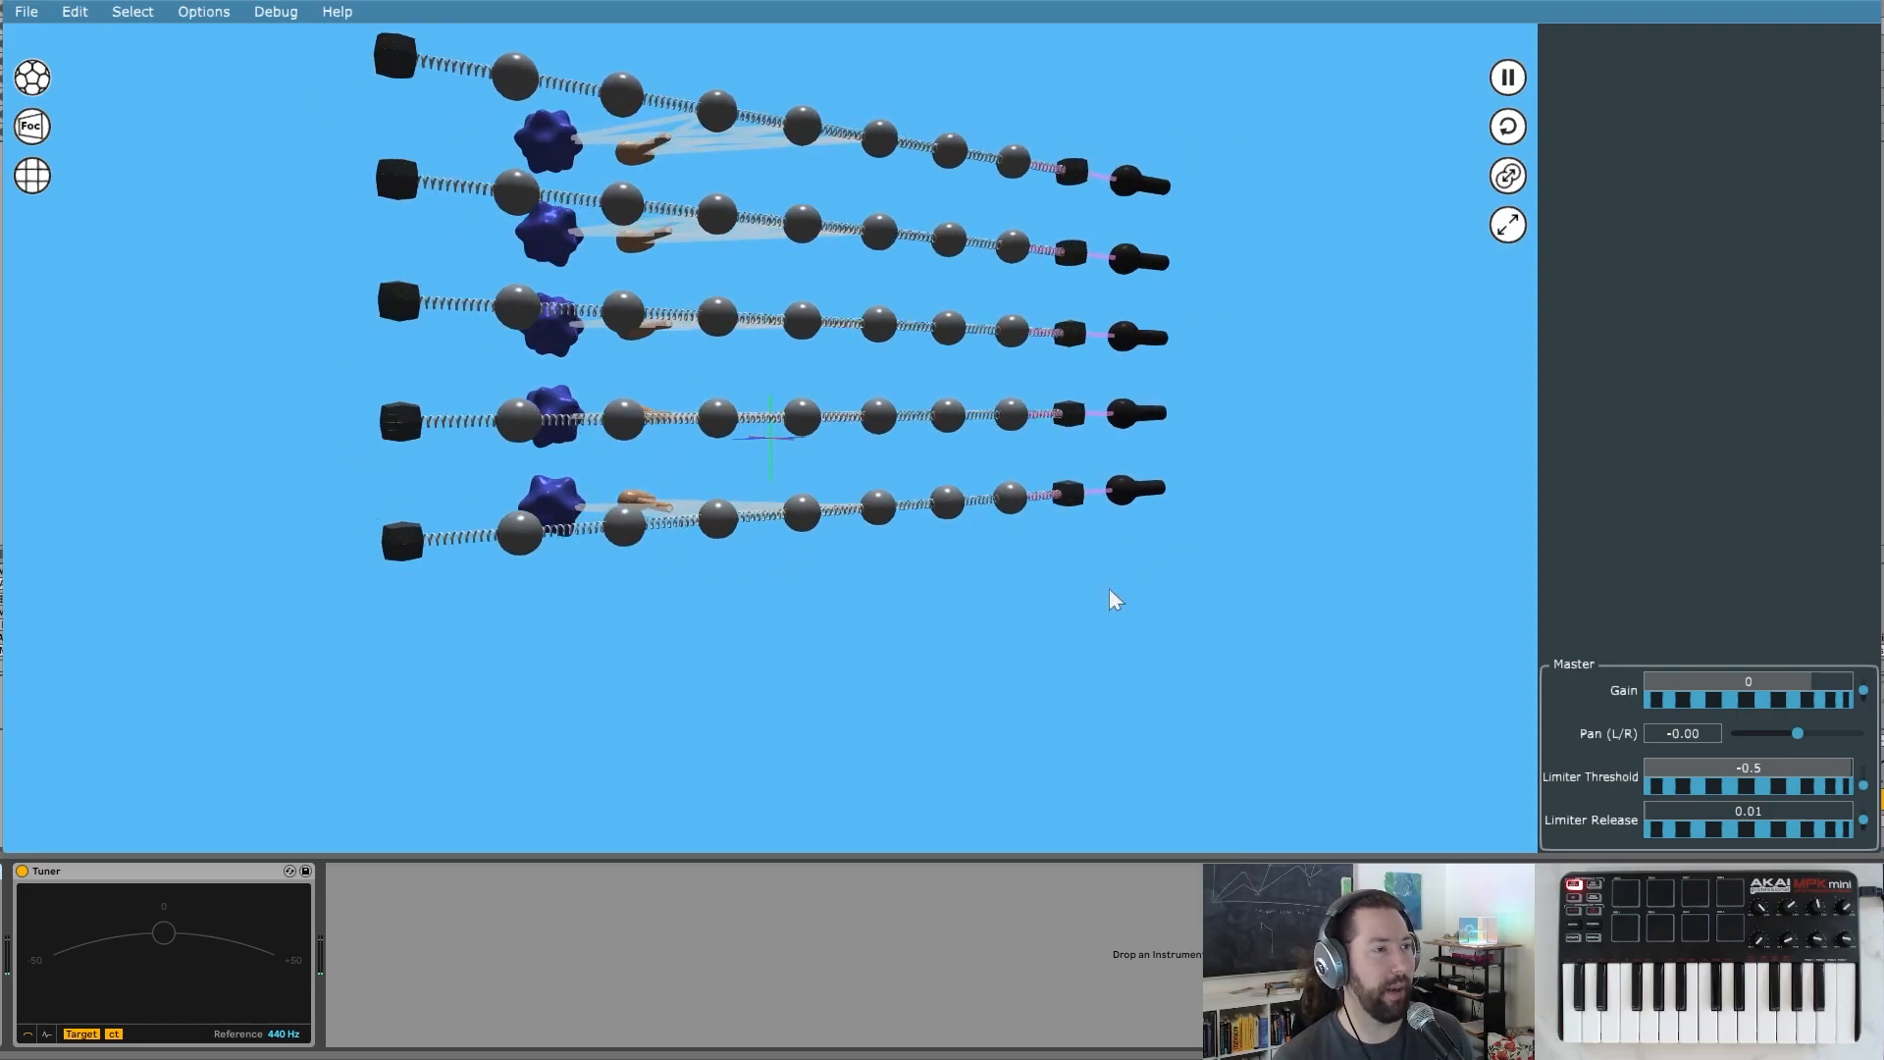
drag(1114, 569, 1019, 592)
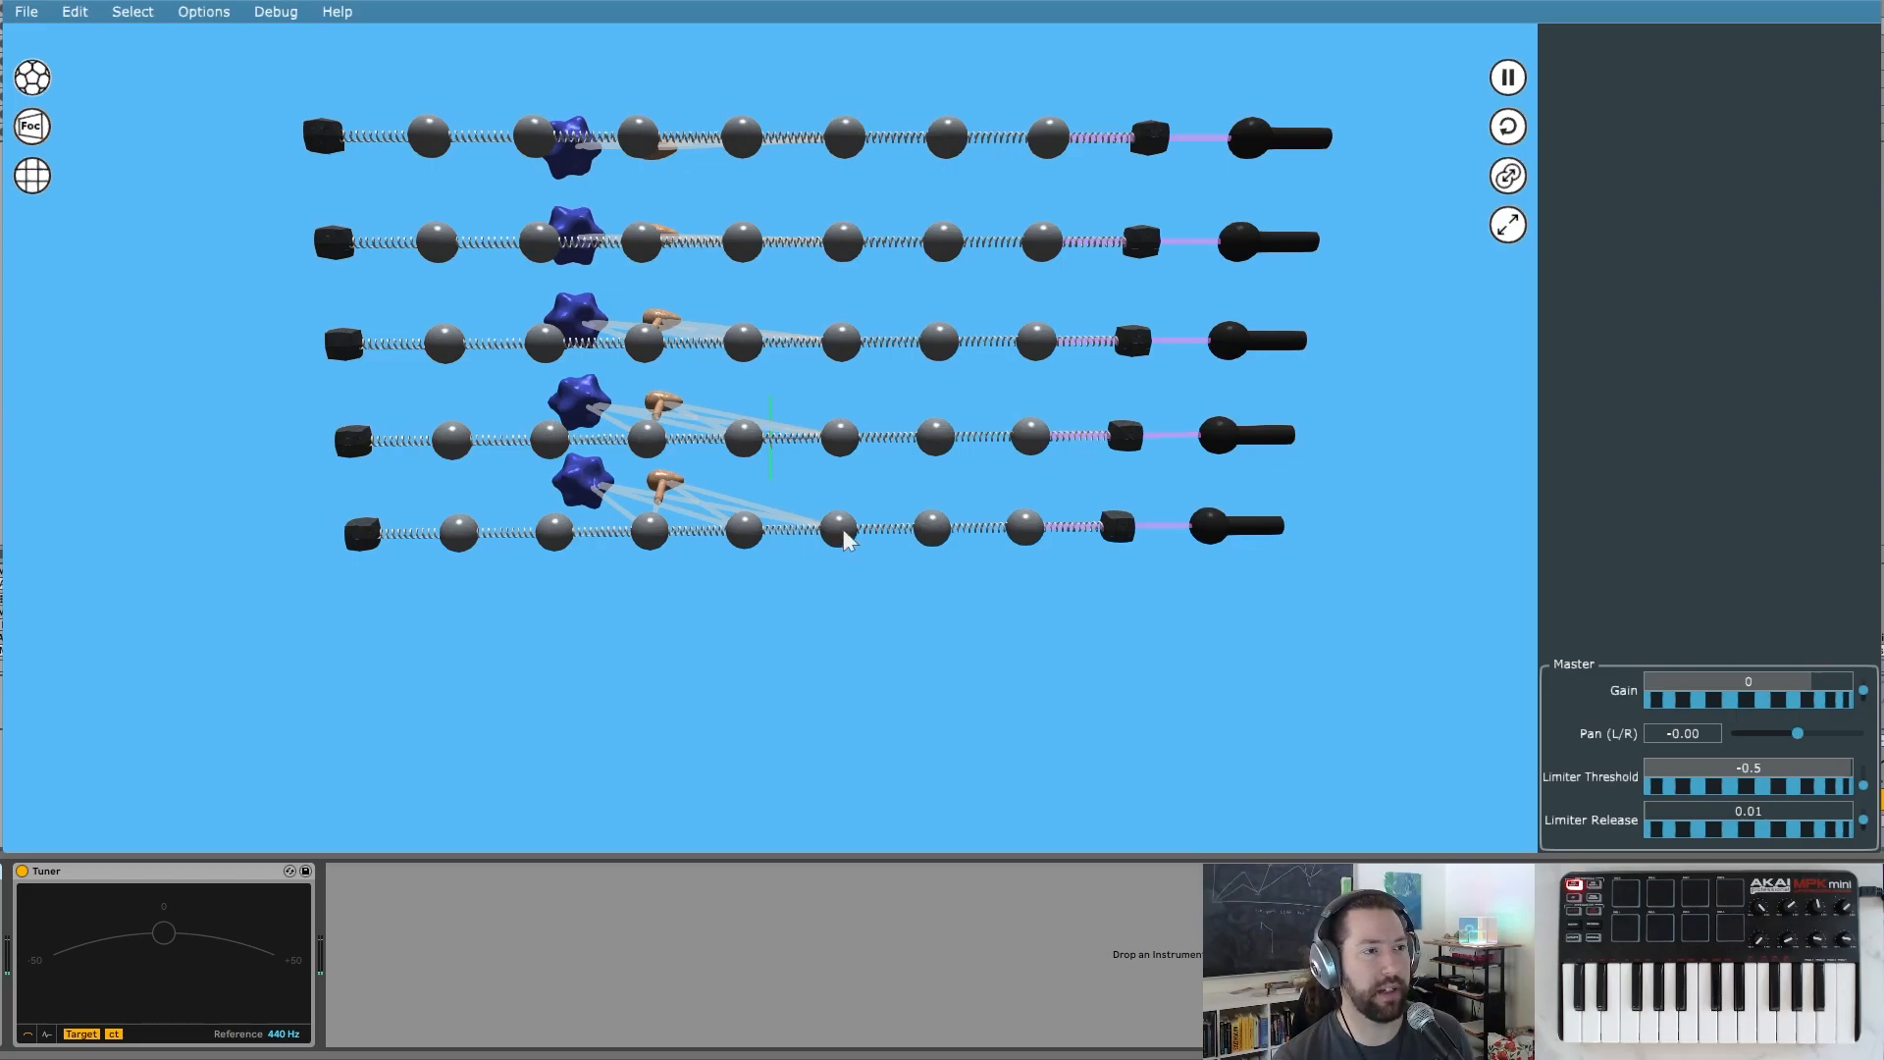
click(944, 532)
click(1032, 444)
click(955, 444)
click(1038, 352)
click(1001, 331)
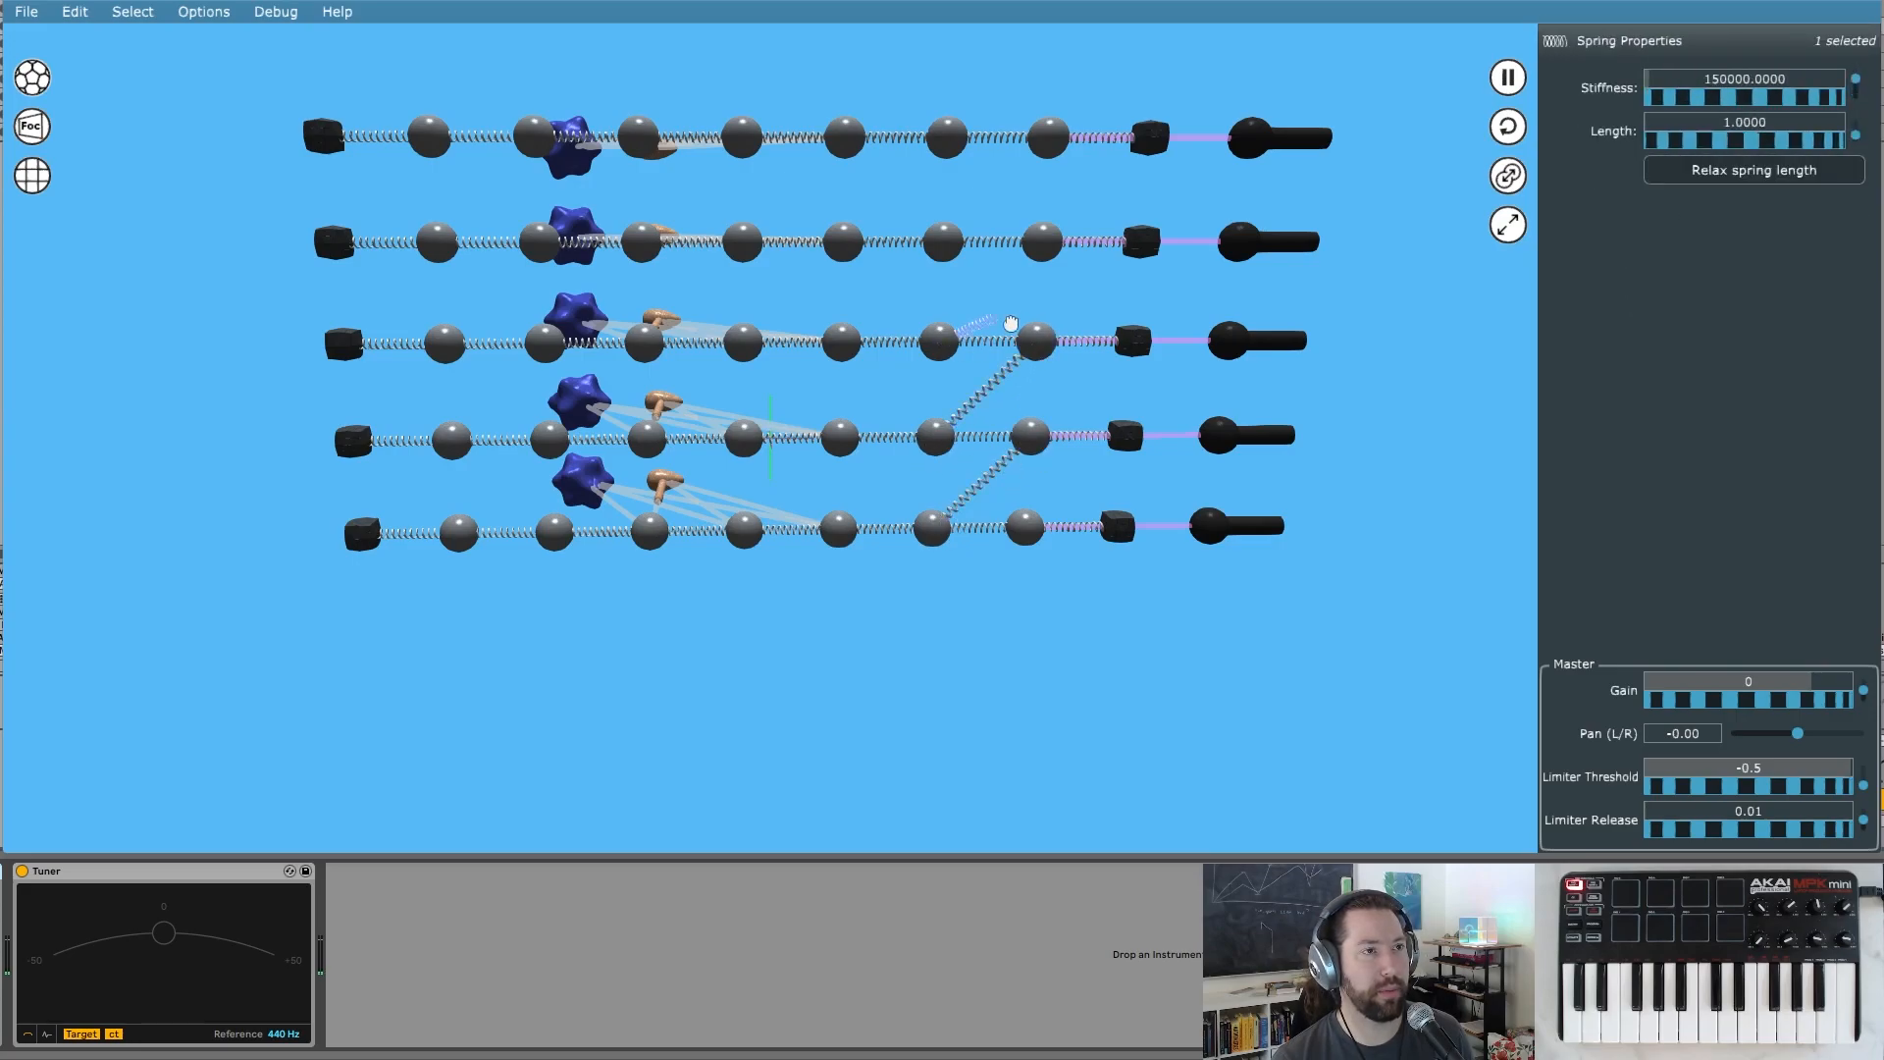
click(1041, 253)
click(945, 249)
click(1055, 143)
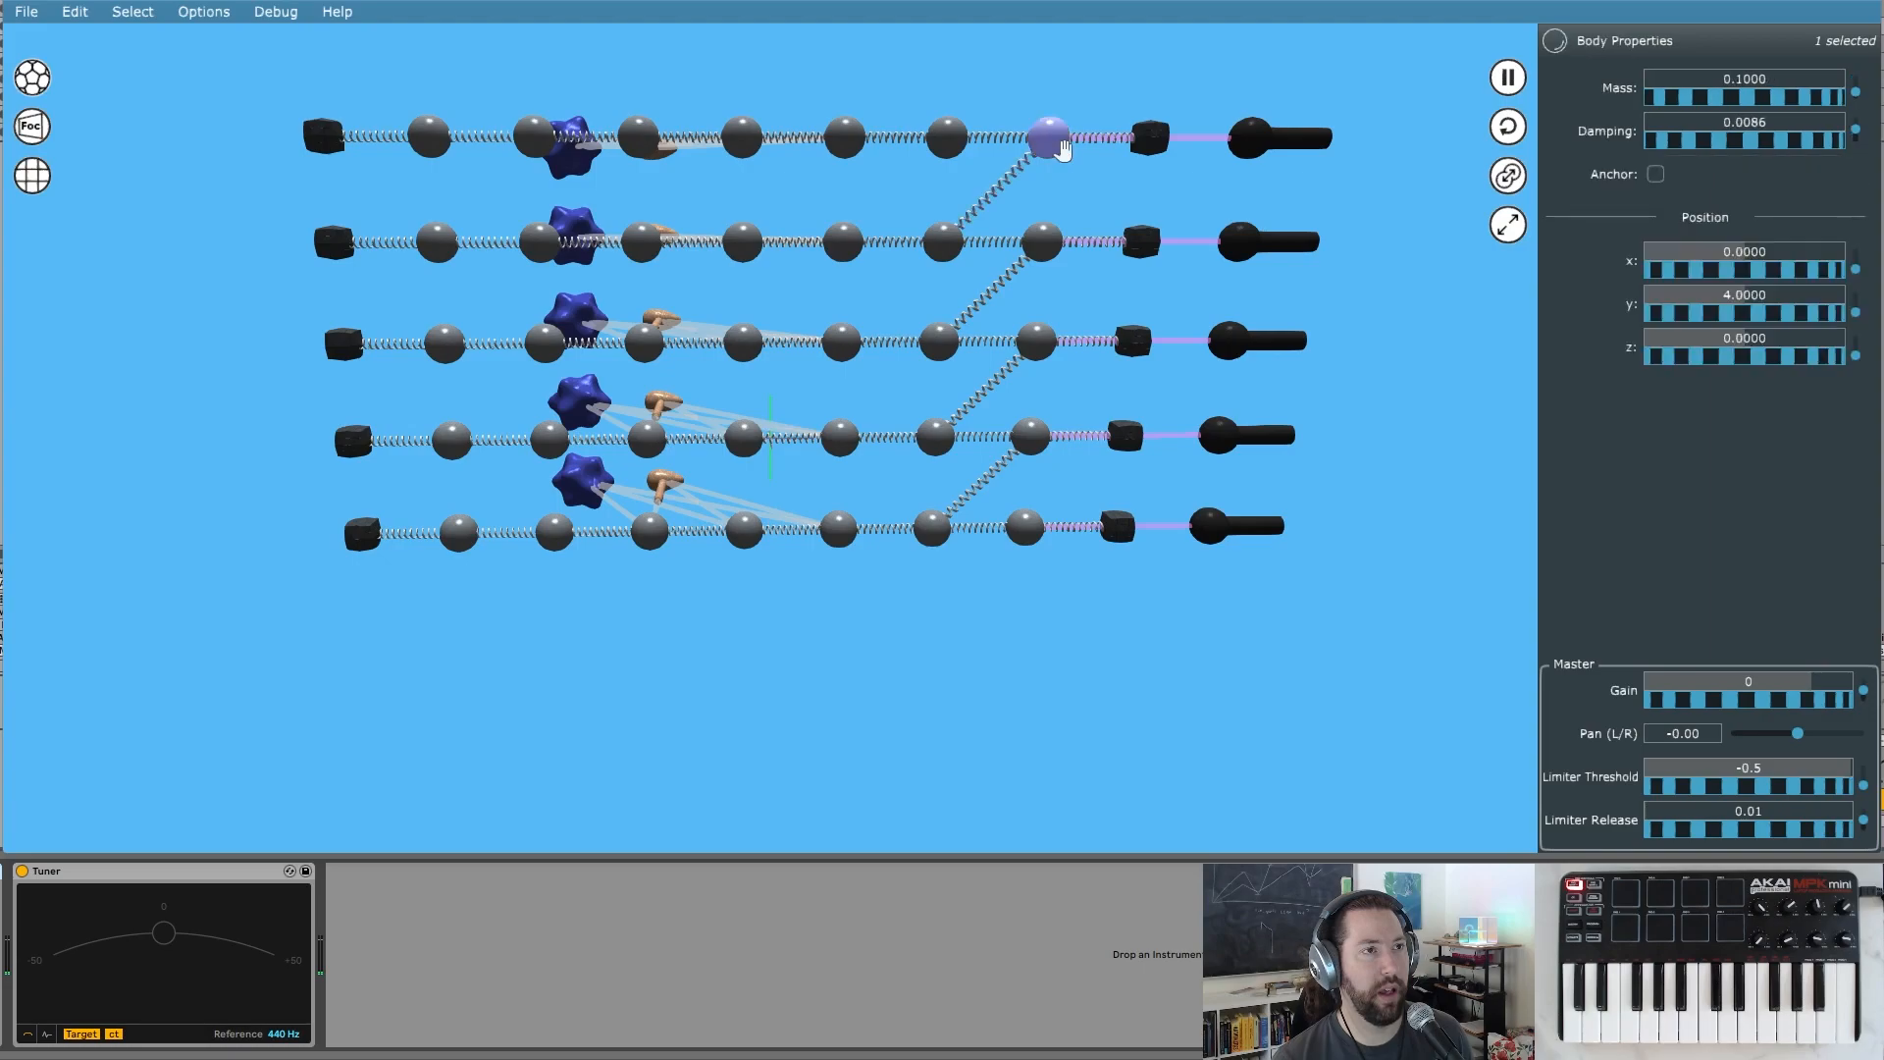
drag(948, 144, 1027, 527)
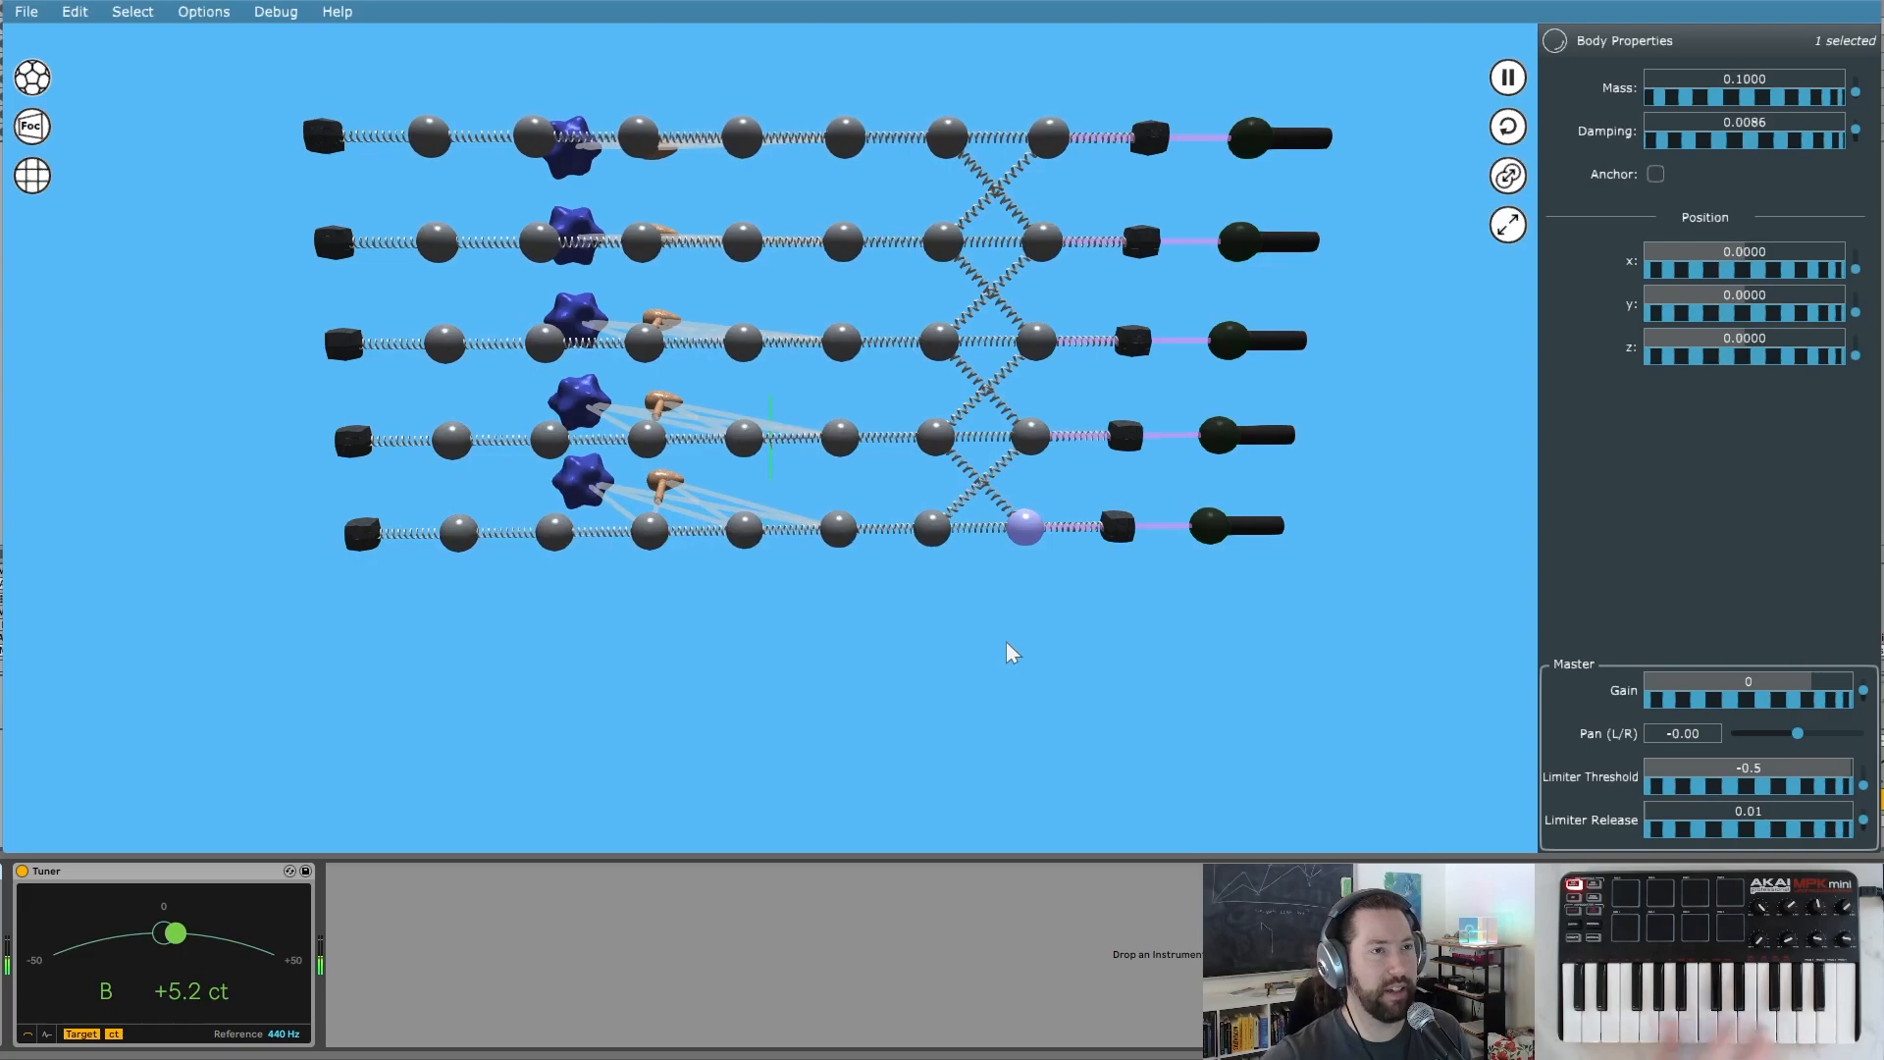
- Examine the properties of the two crossed springs linking the two lowest strings
drag(1026, 627, 1080, 716)
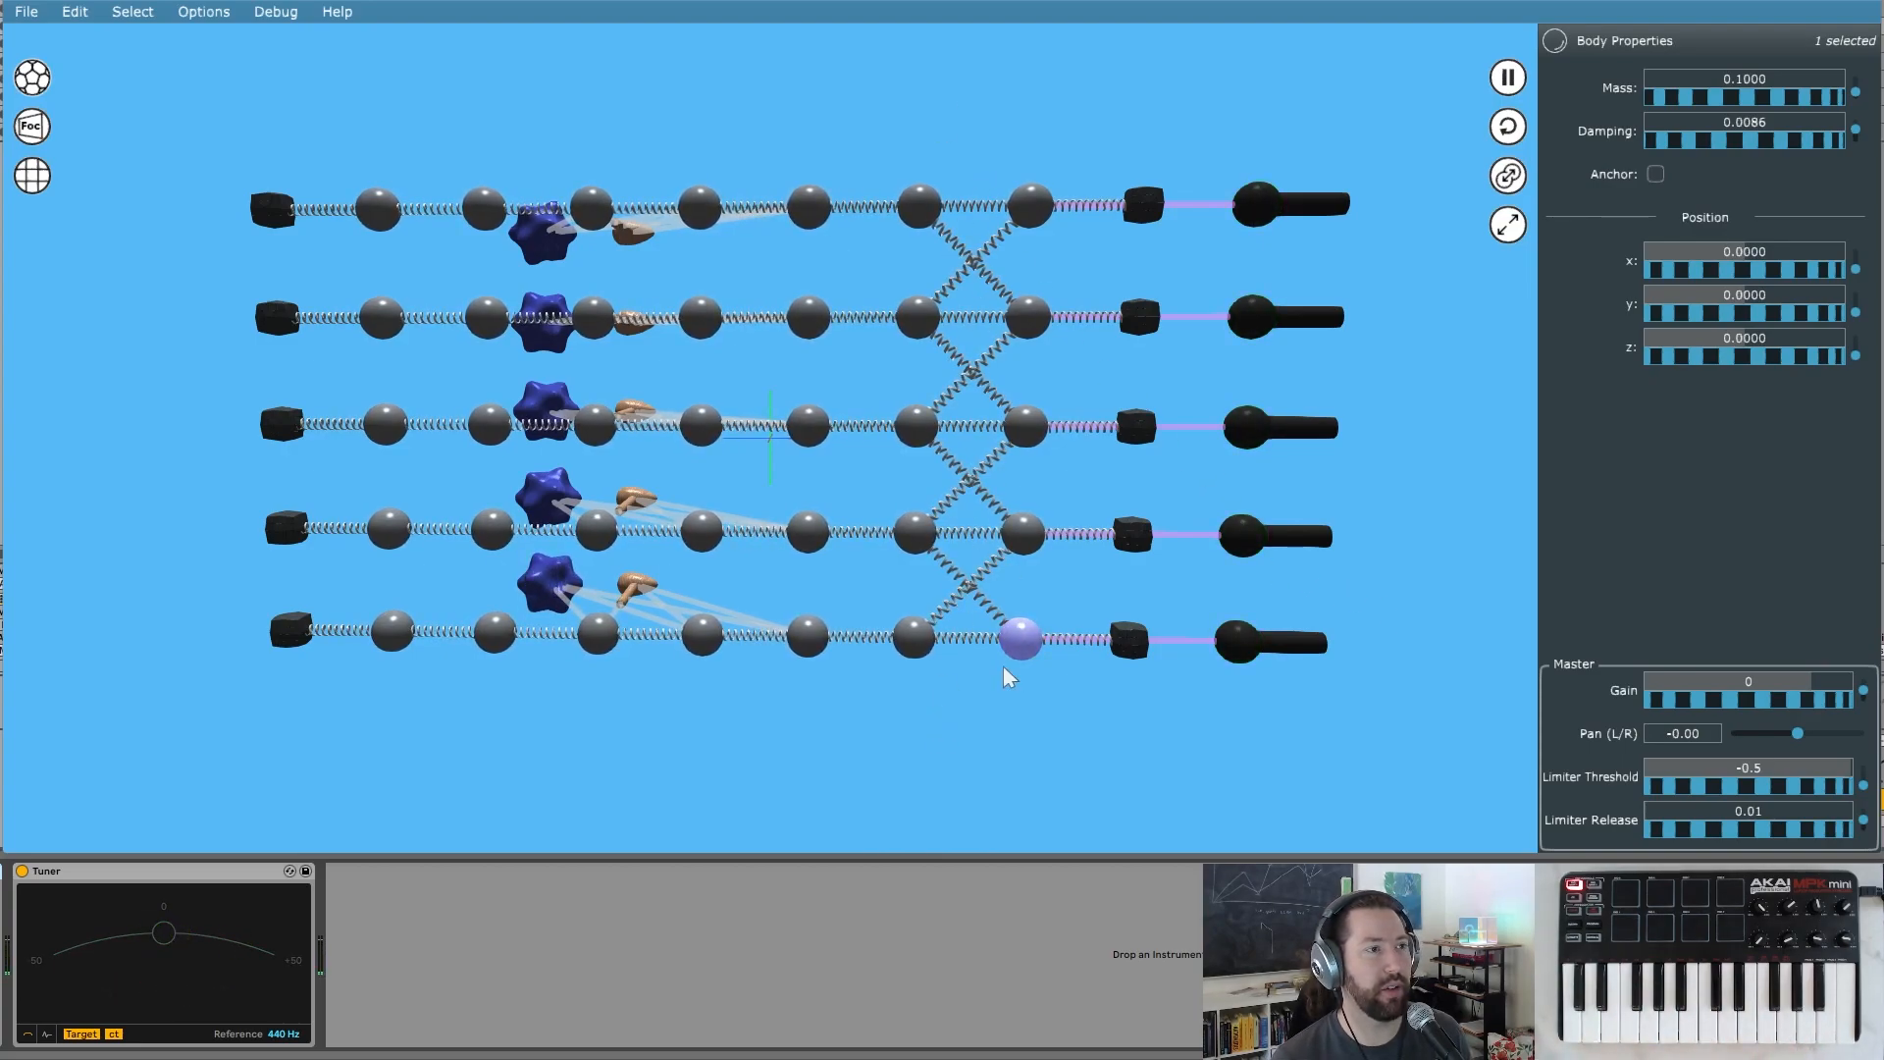
drag(1002, 740, 984, 720)
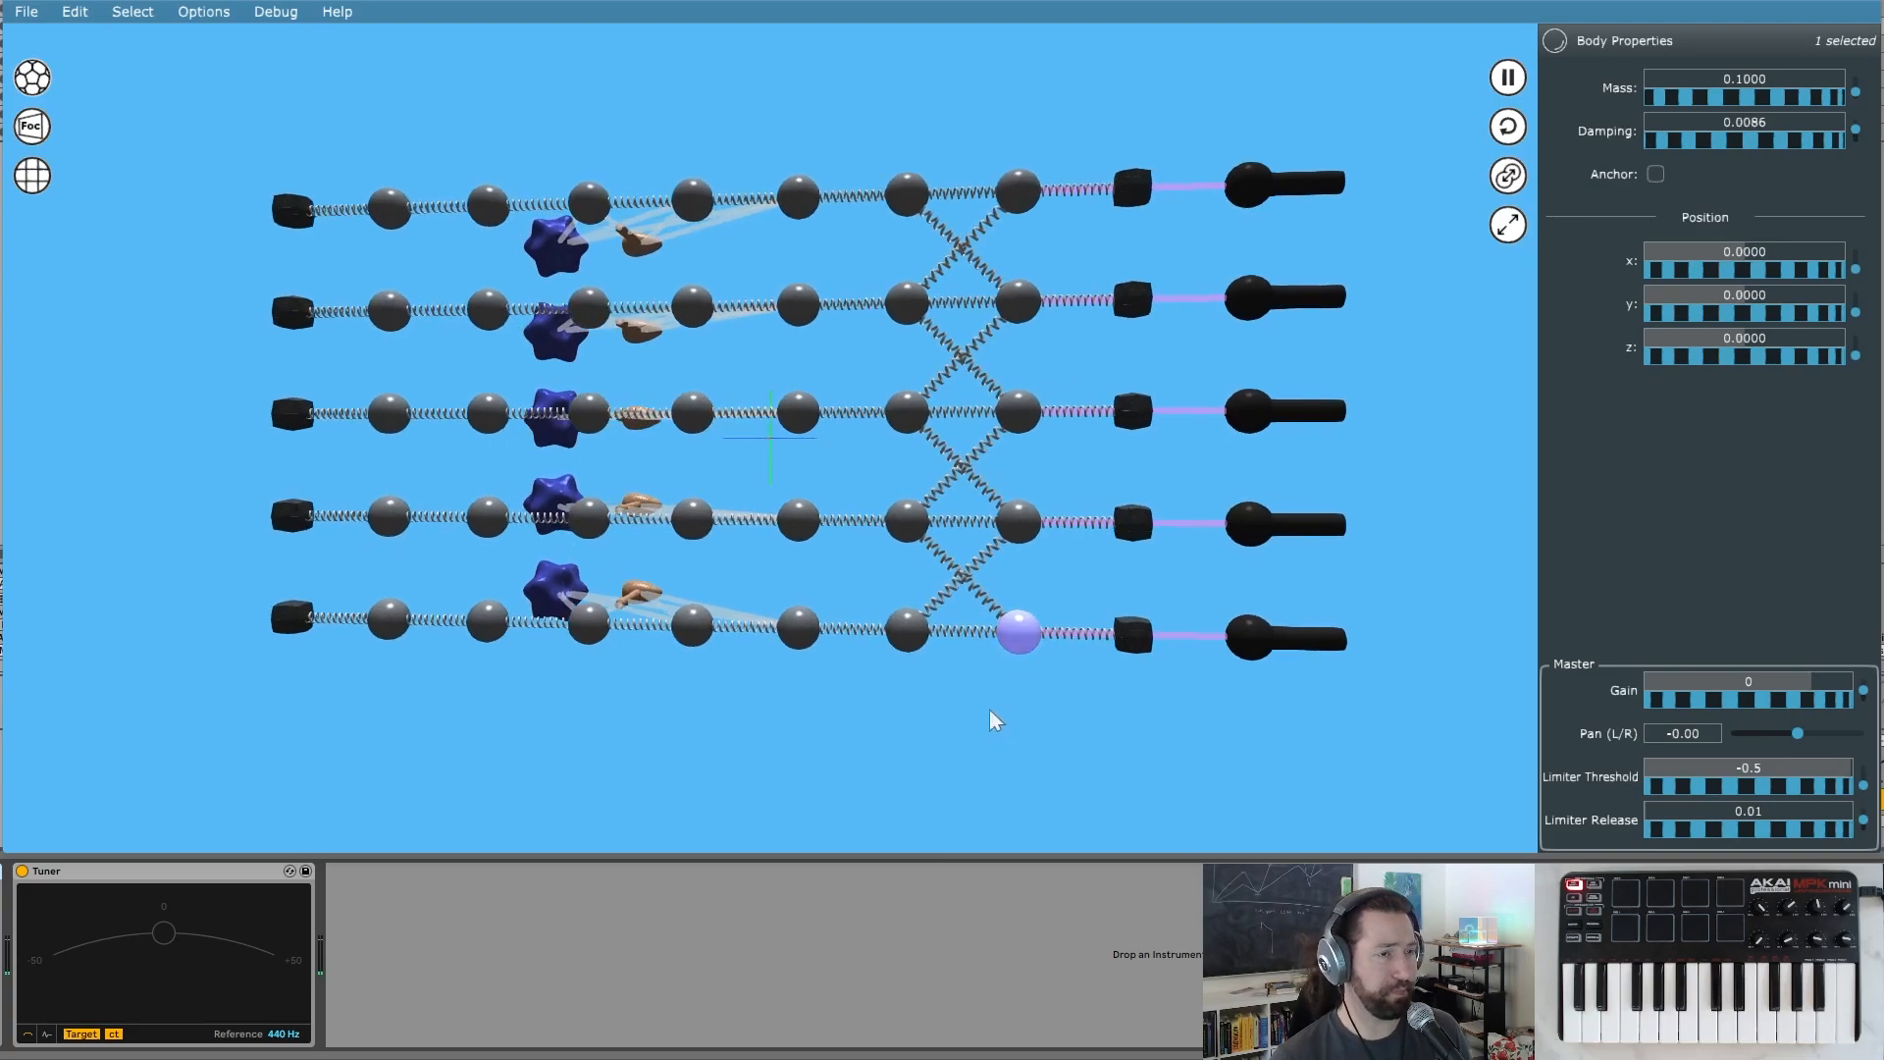
drag(983, 703, 990, 695)
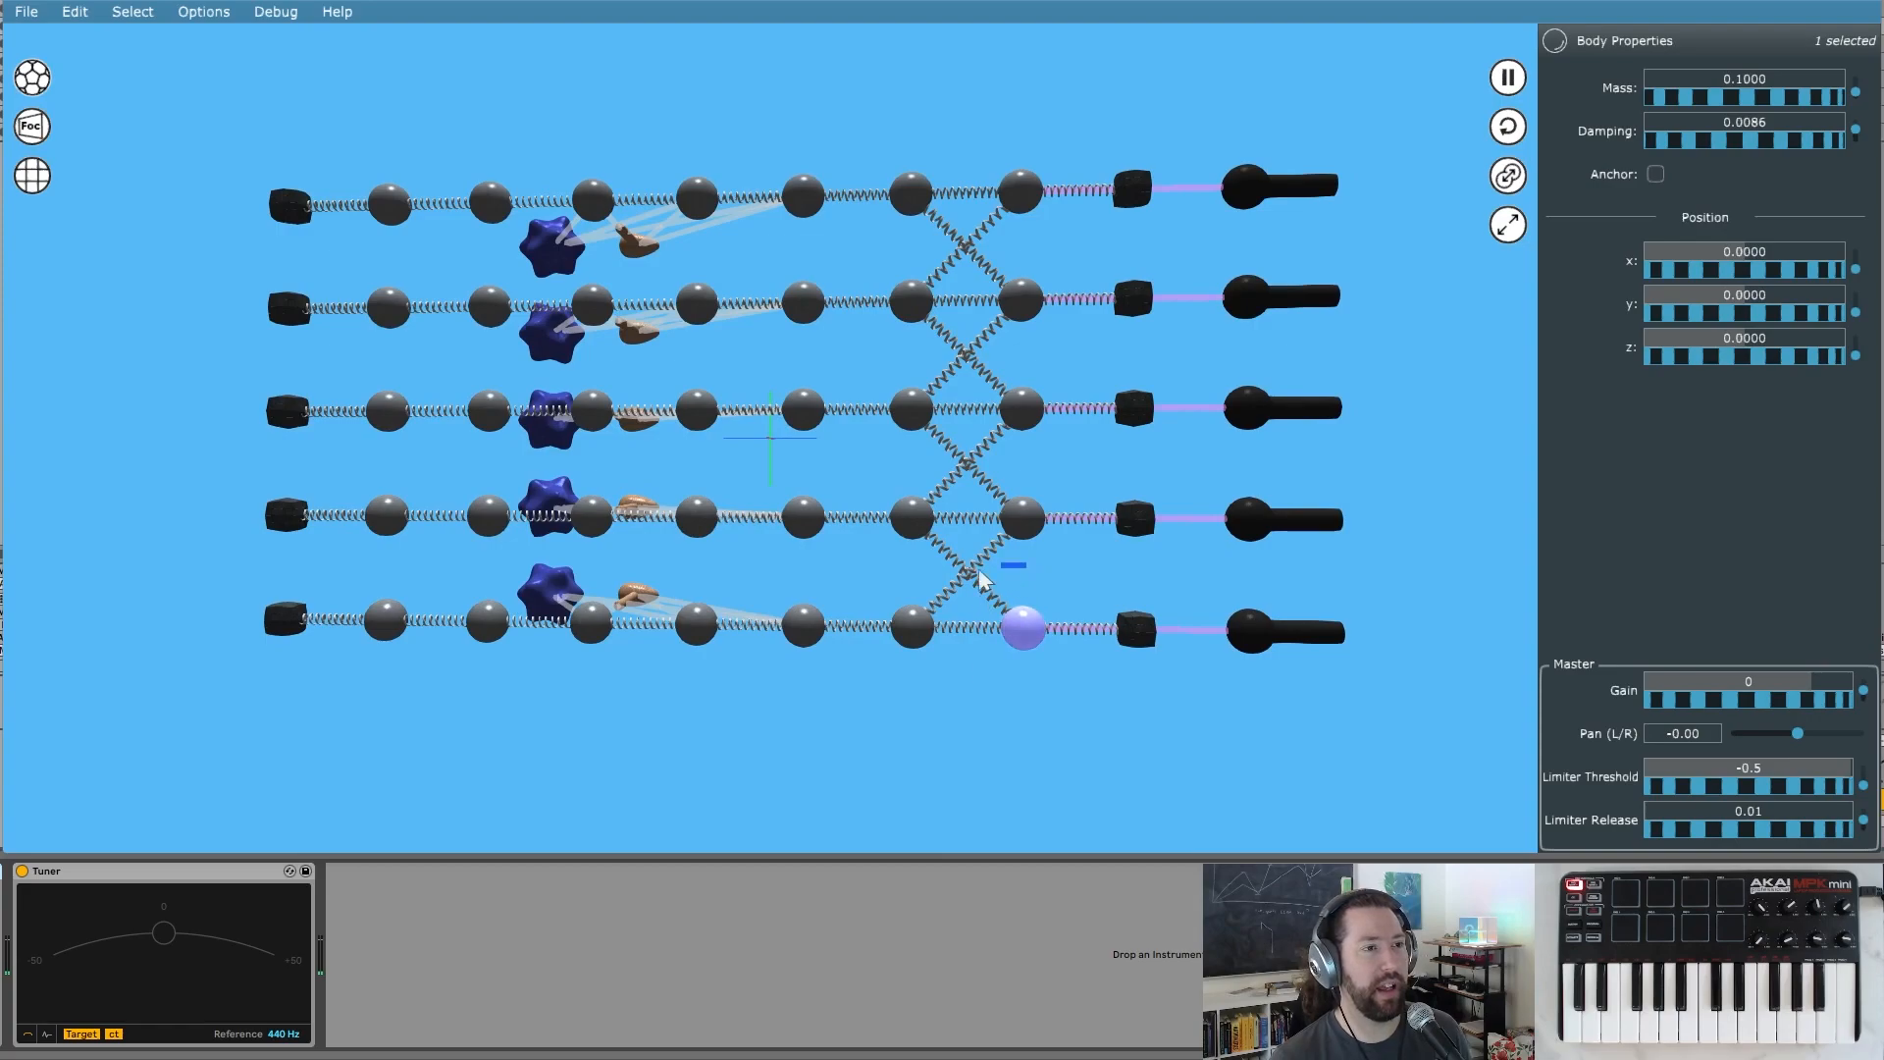
drag(1025, 562, 912, 572)
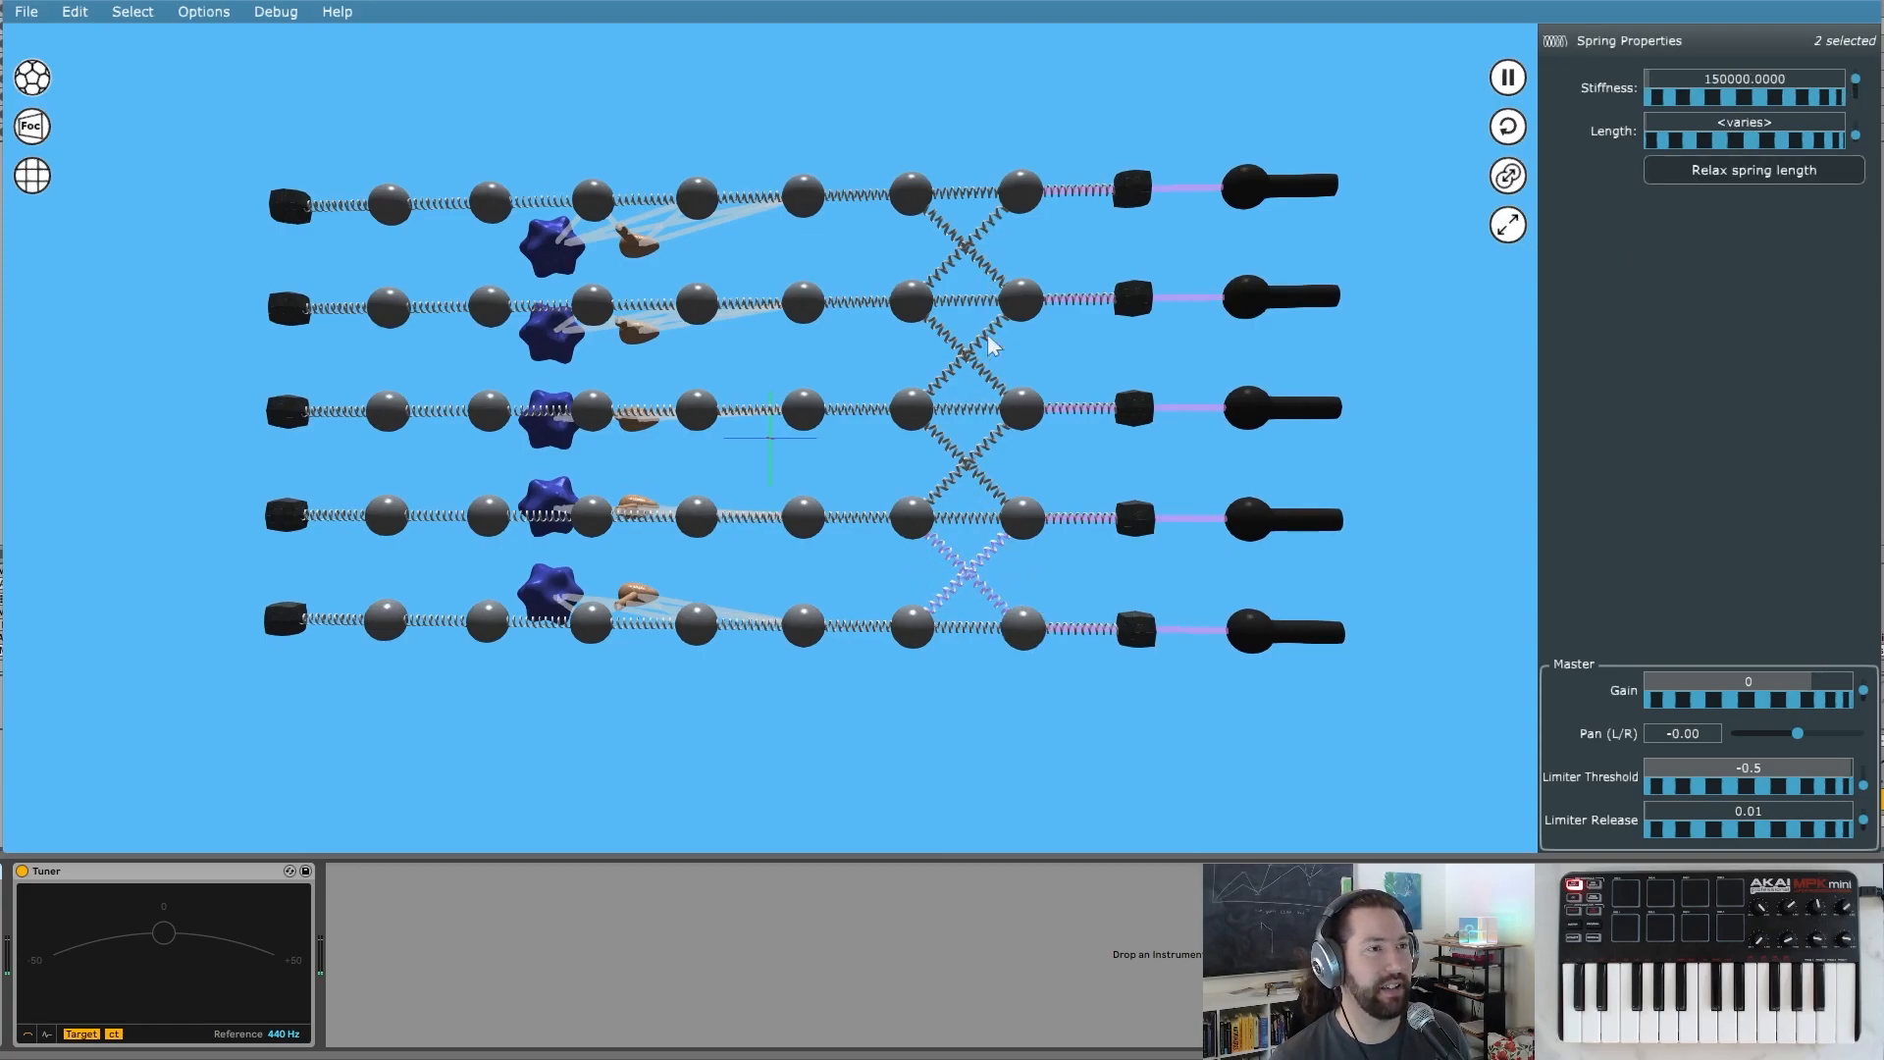
click(968, 697)
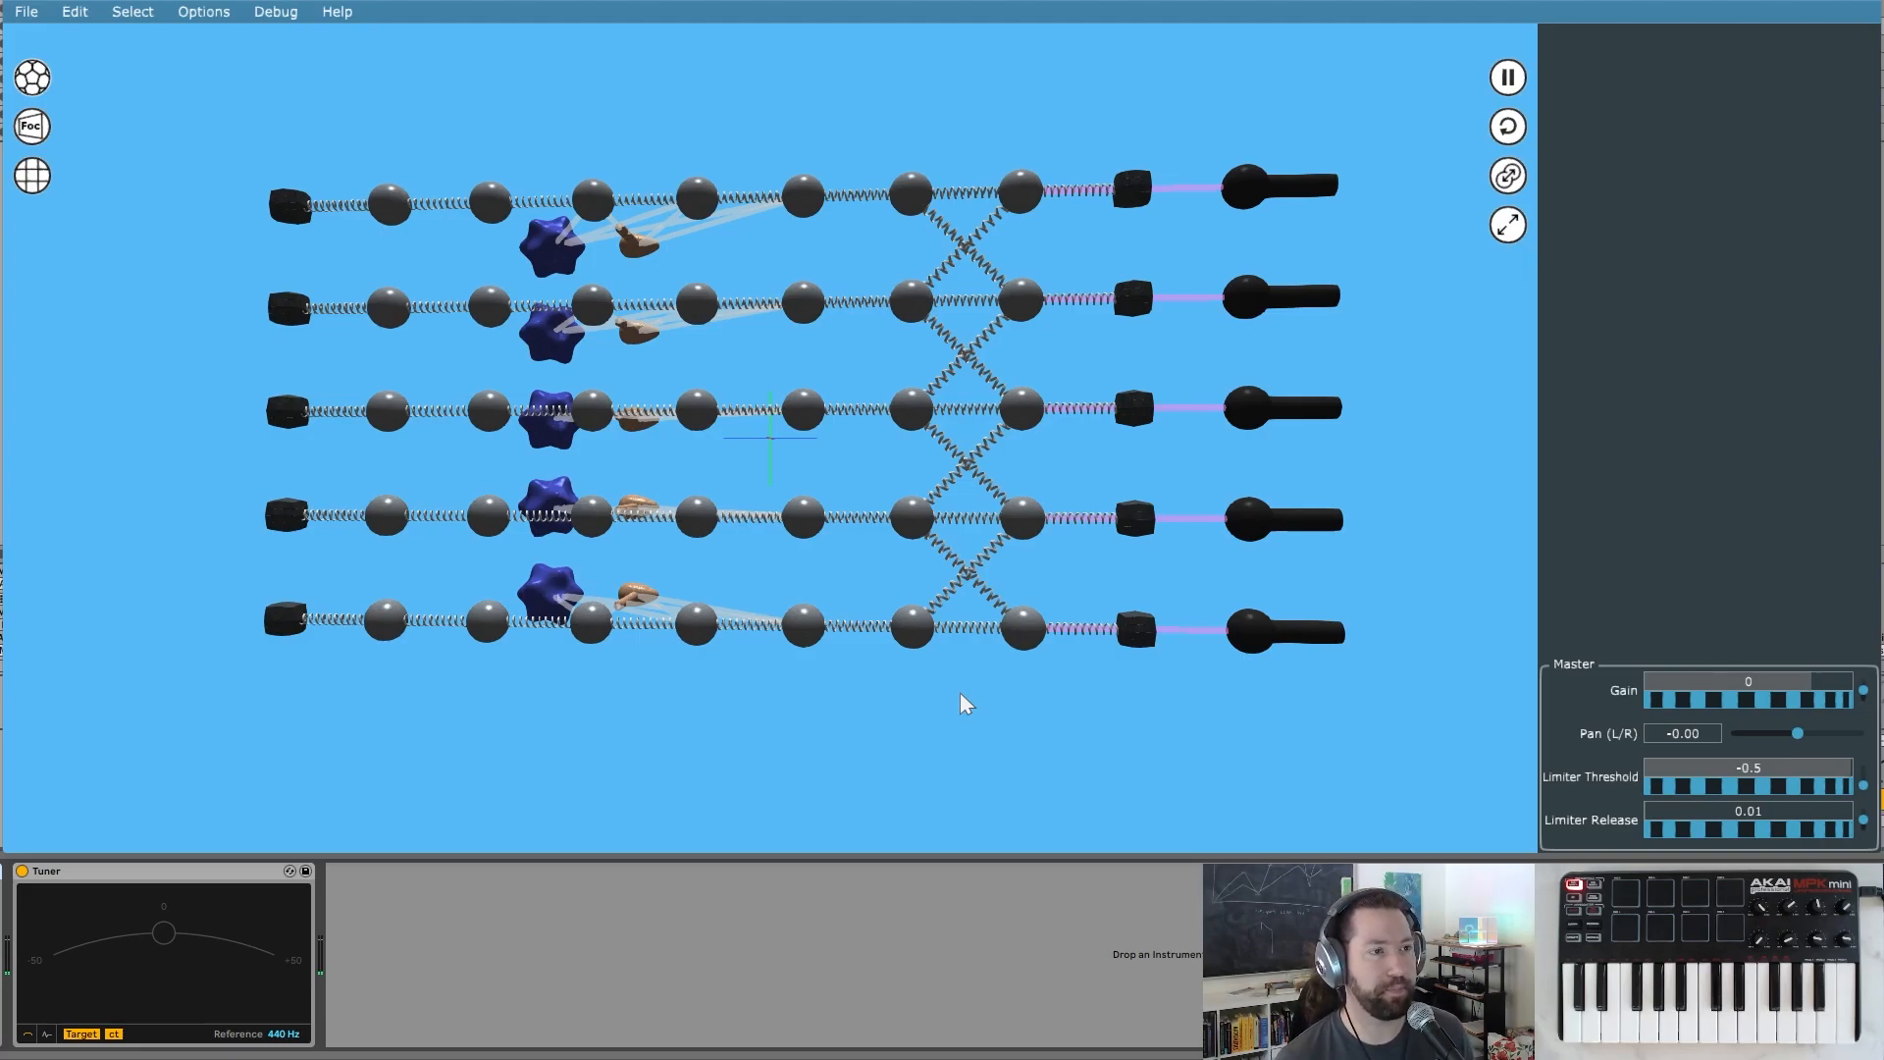
- Select all eight crossed springs between the strings, lower their stiffness to about 74105, and clear the selection
drag(897, 568, 1064, 593)
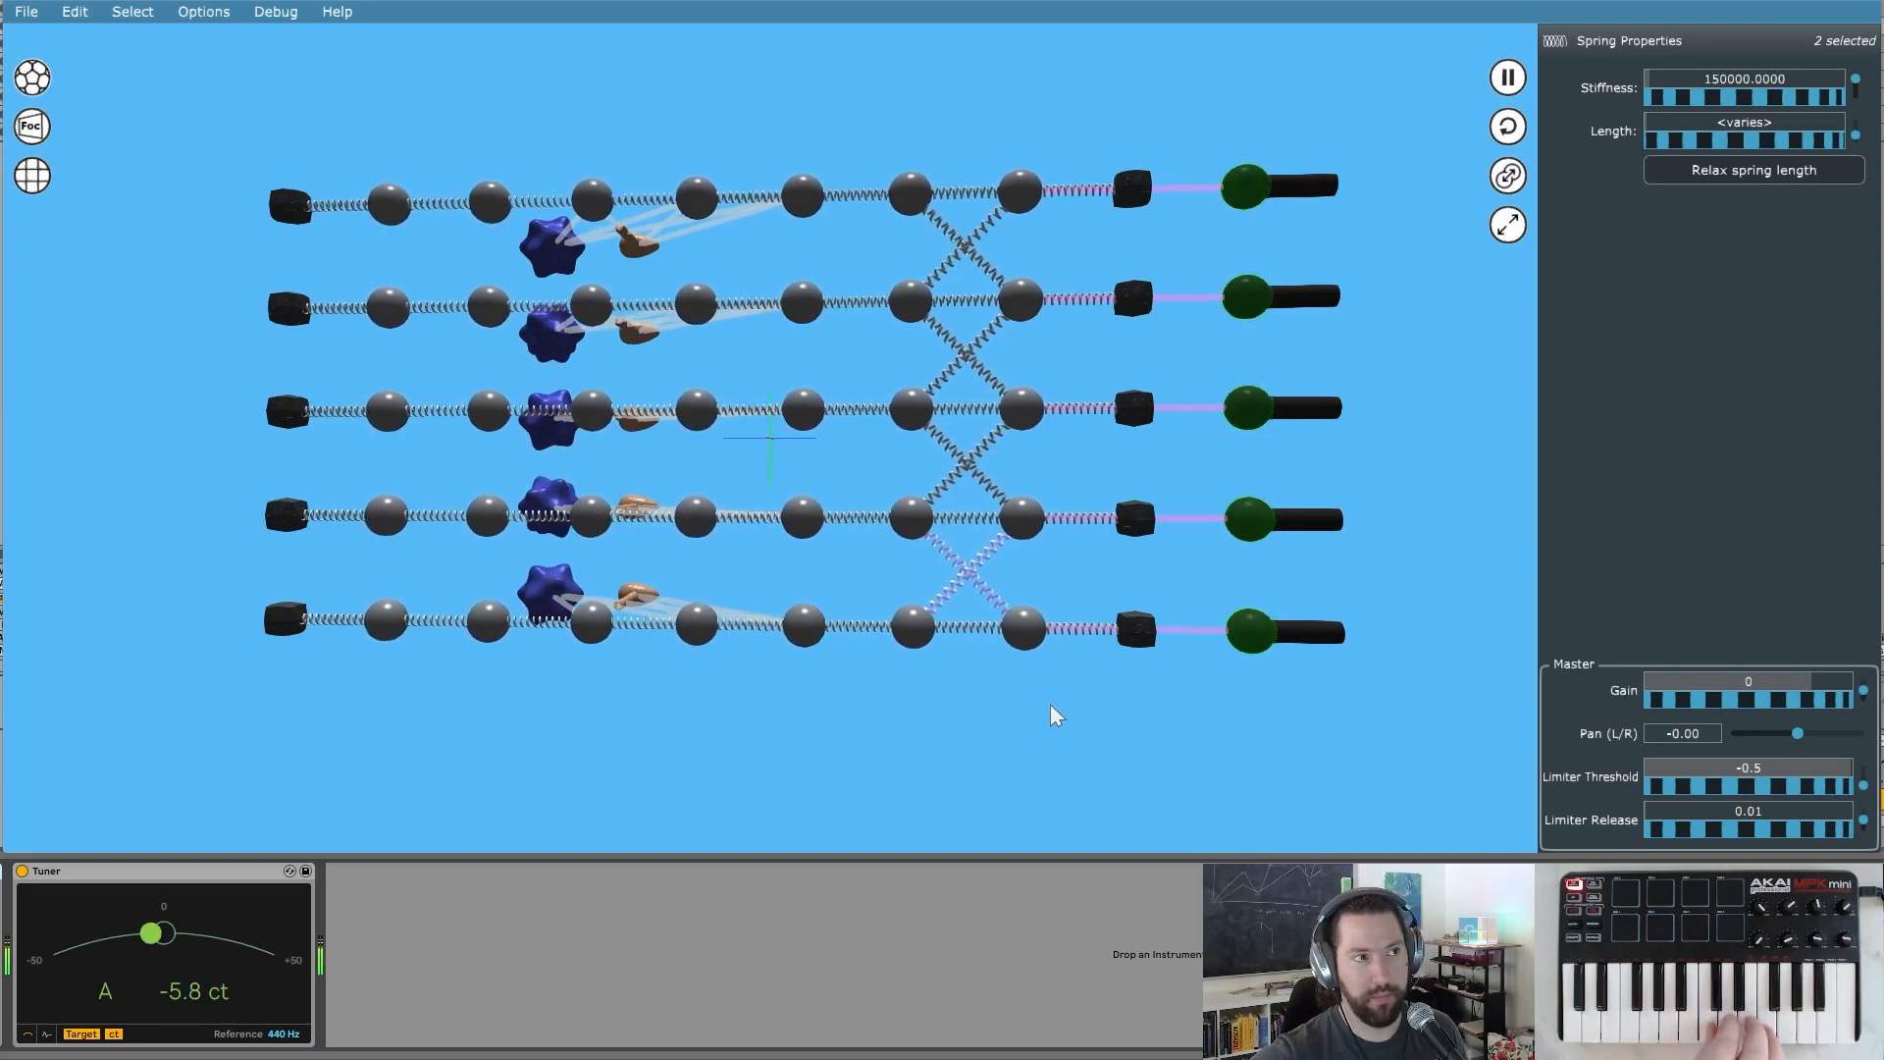
drag(879, 451, 1053, 480)
drag(917, 343, 1045, 369)
drag(912, 229, 1016, 257)
drag(1754, 99, 1734, 99)
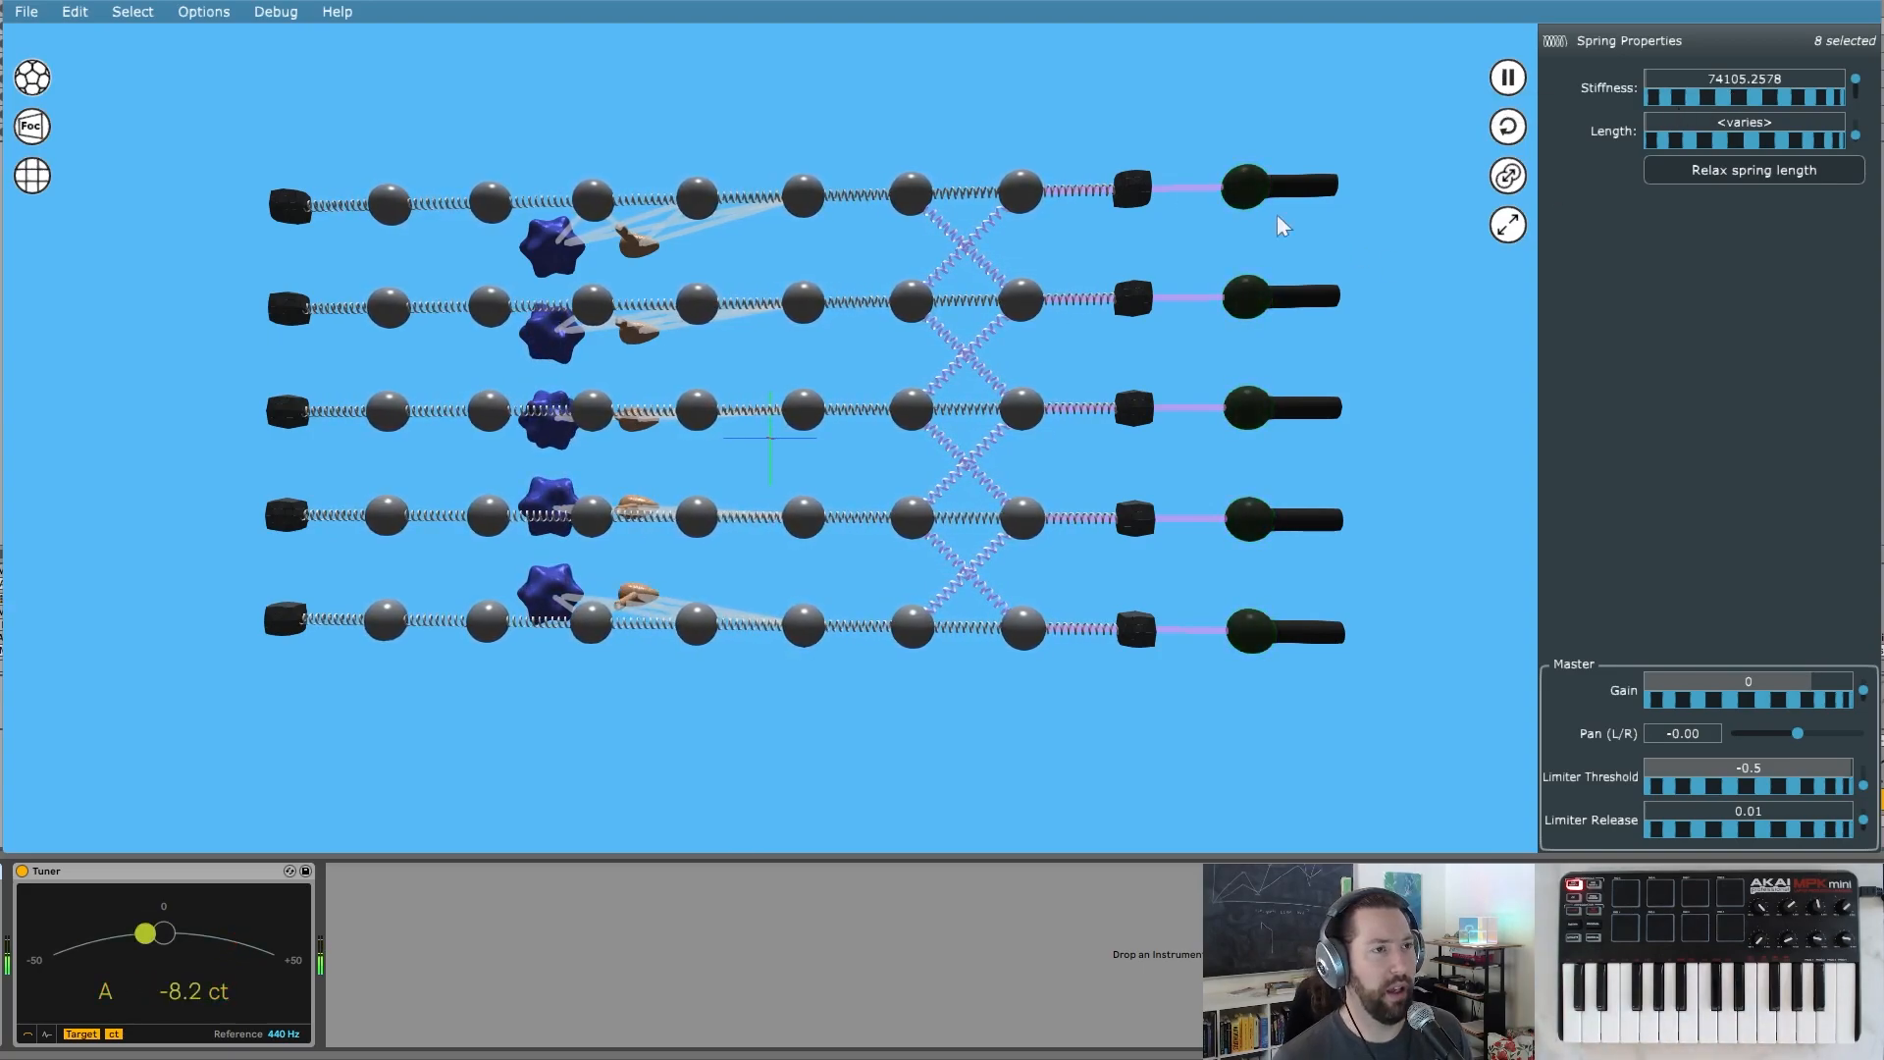
click(1012, 115)
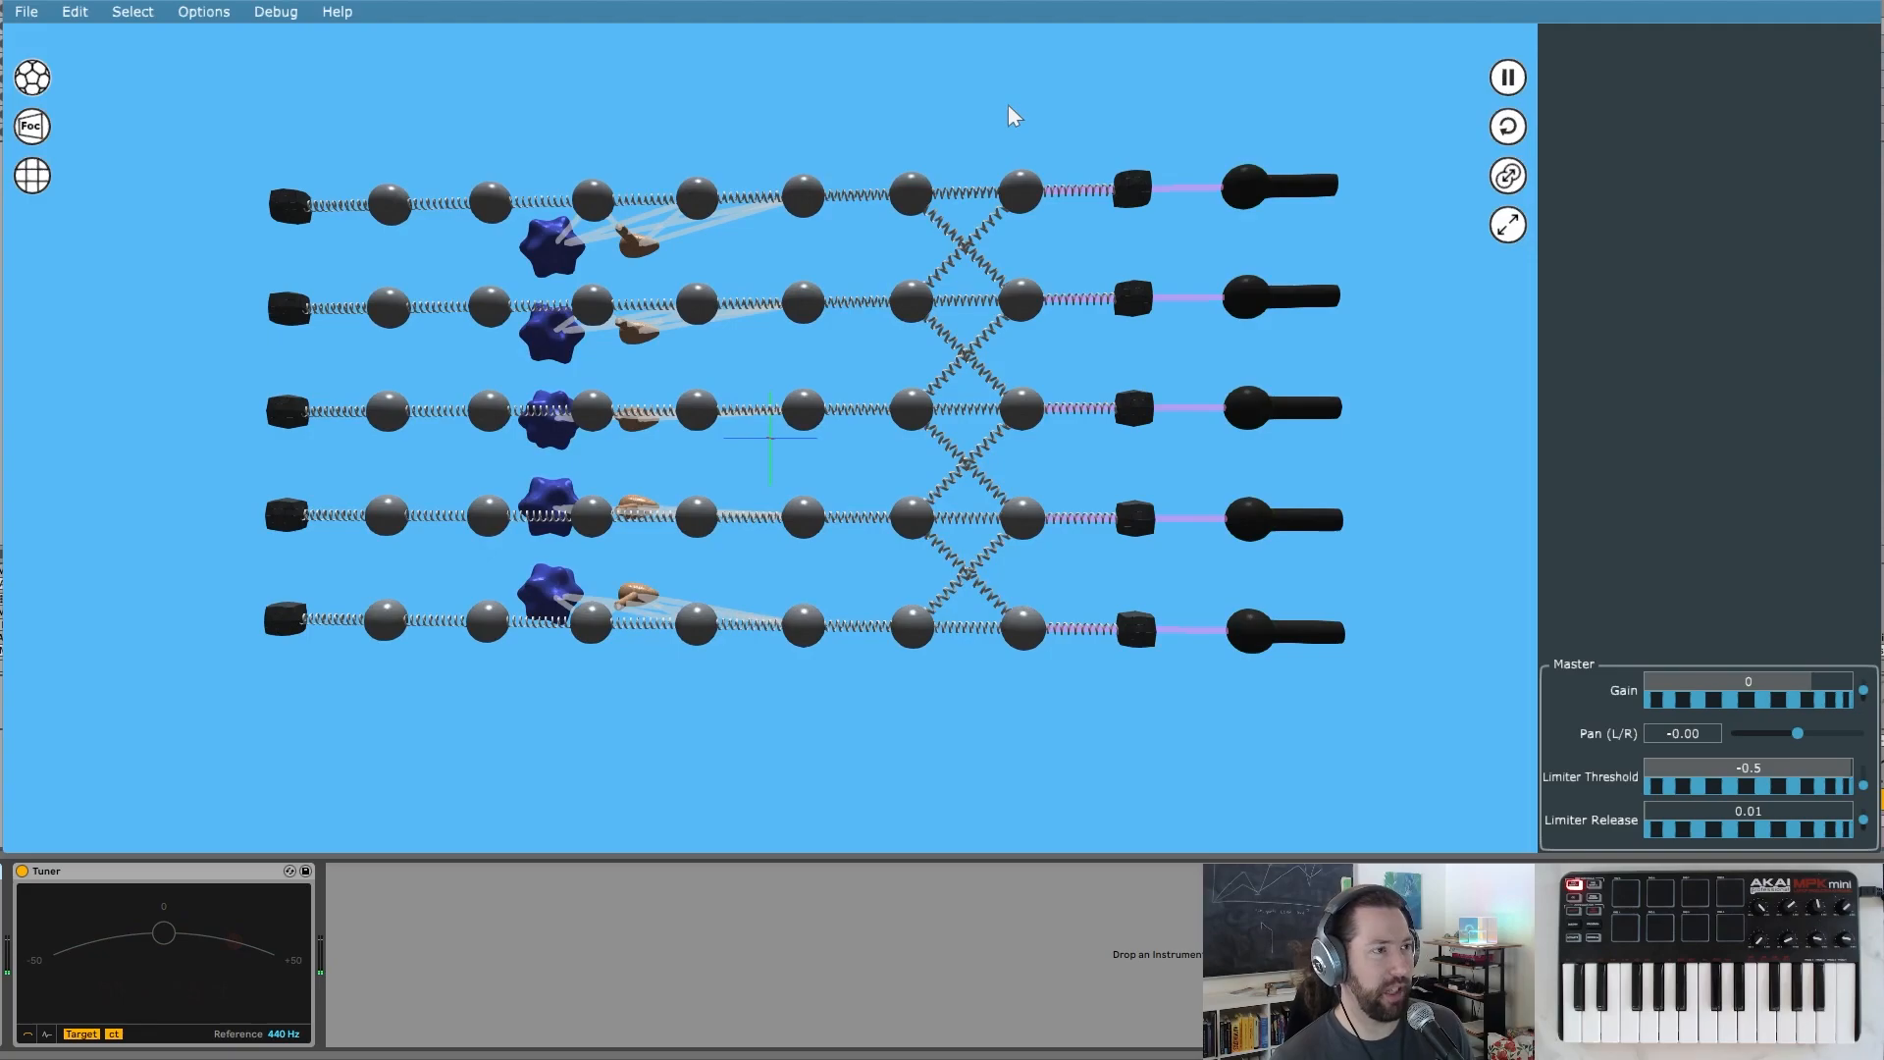
- Tune the lowest string to C by setting its springs' stiffness to 613069, excluding the crossed springs from the selection
drag(895, 225, 905, 211)
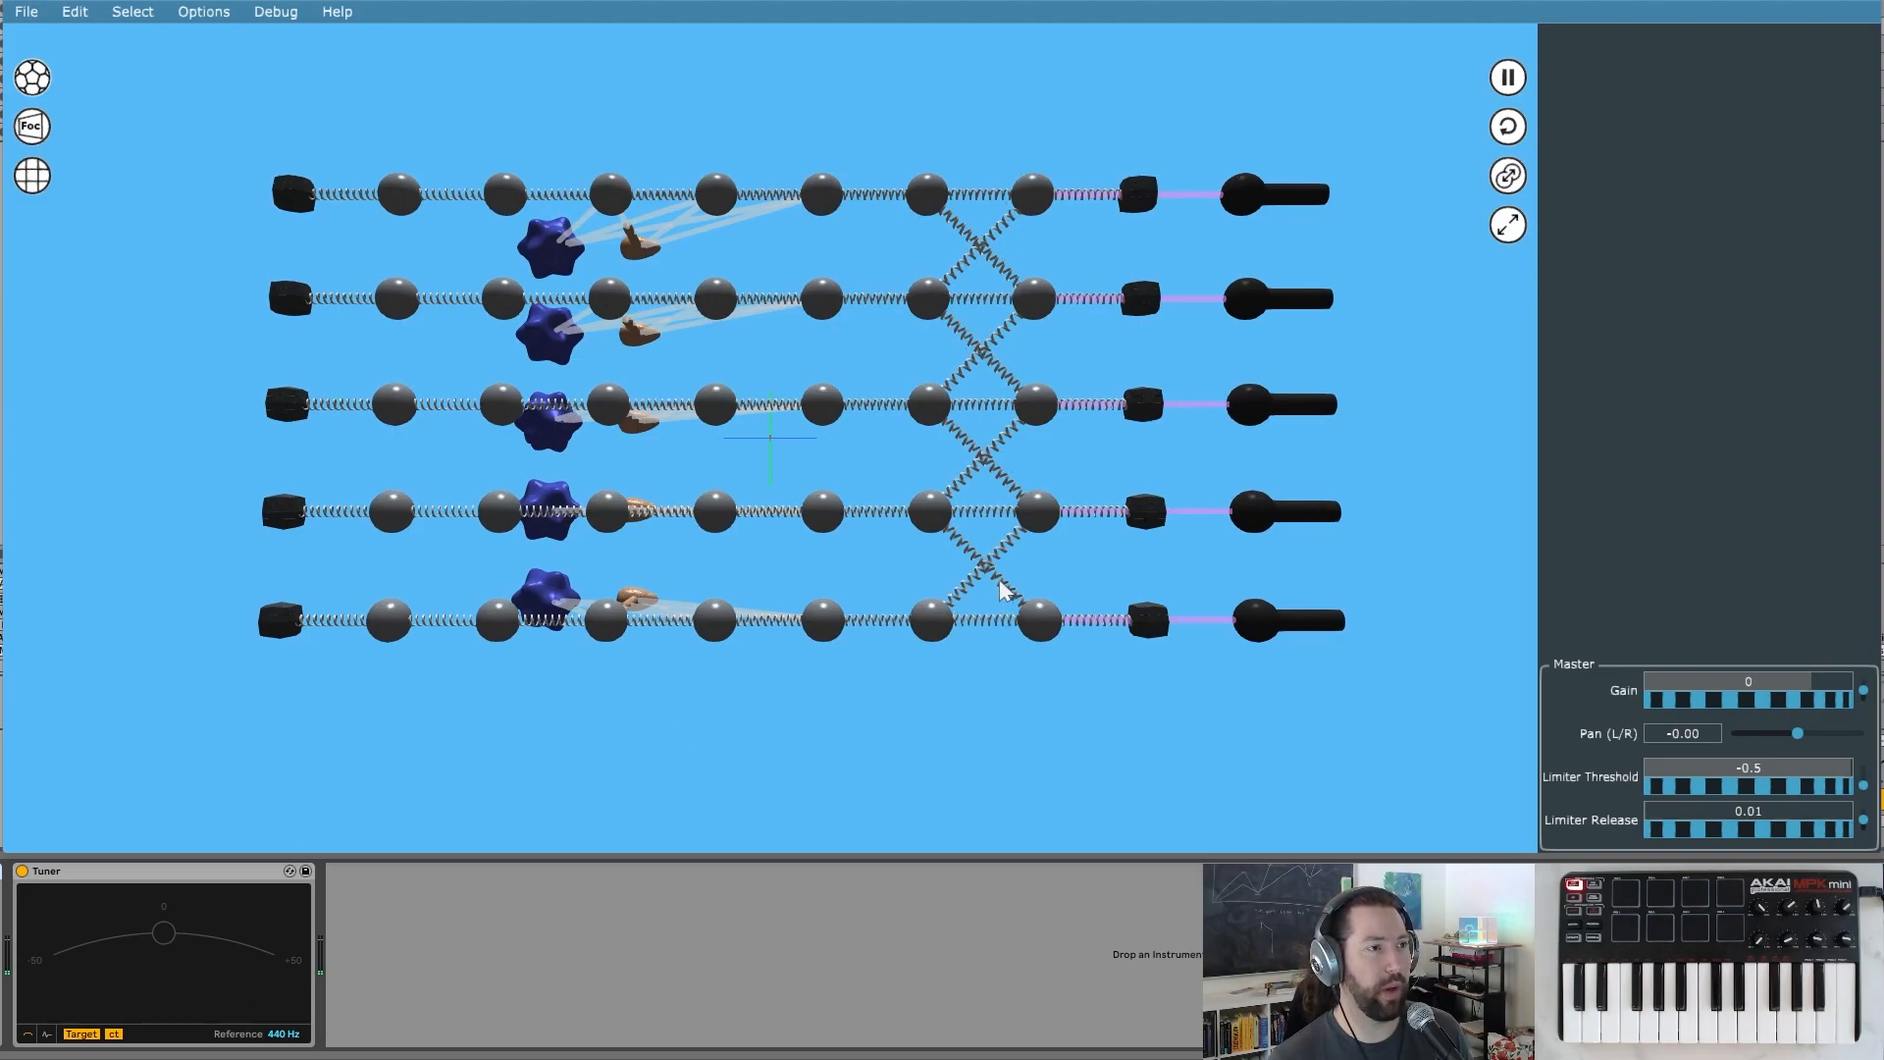
drag(367, 586, 1068, 676)
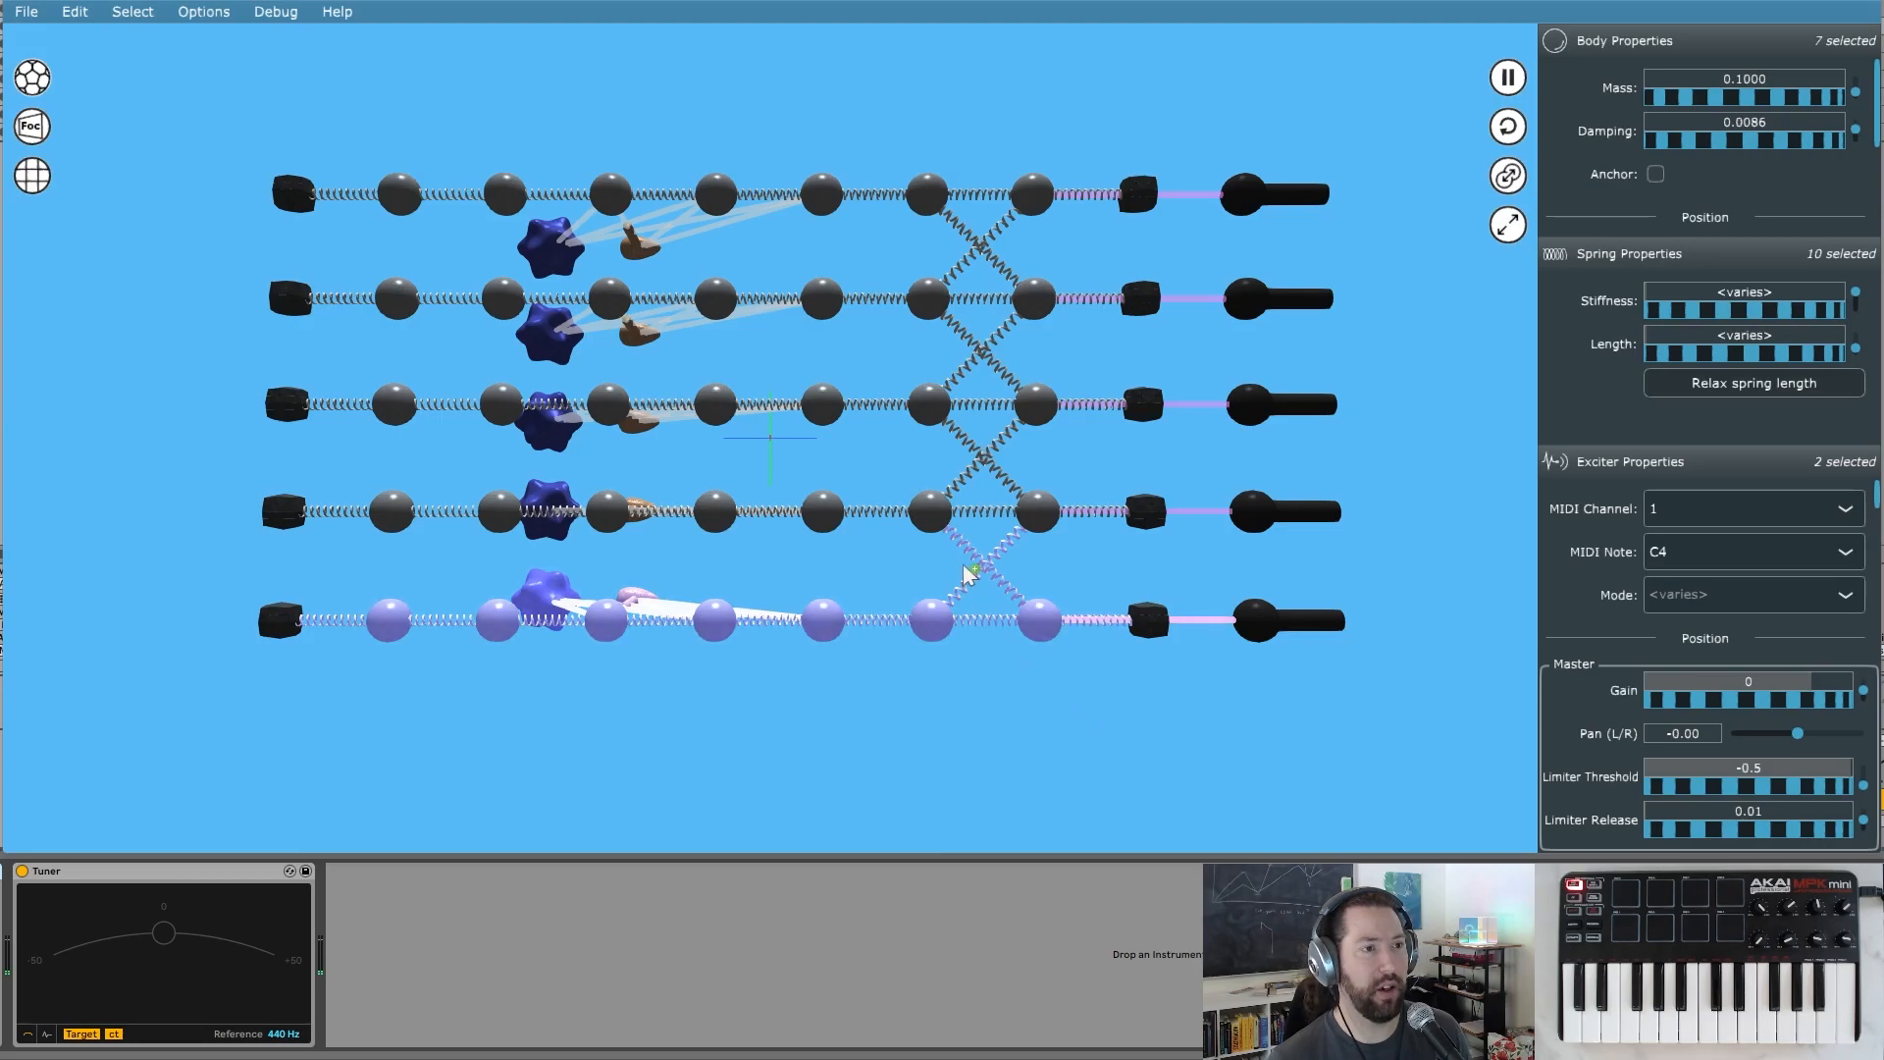
drag(951, 560, 1043, 590)
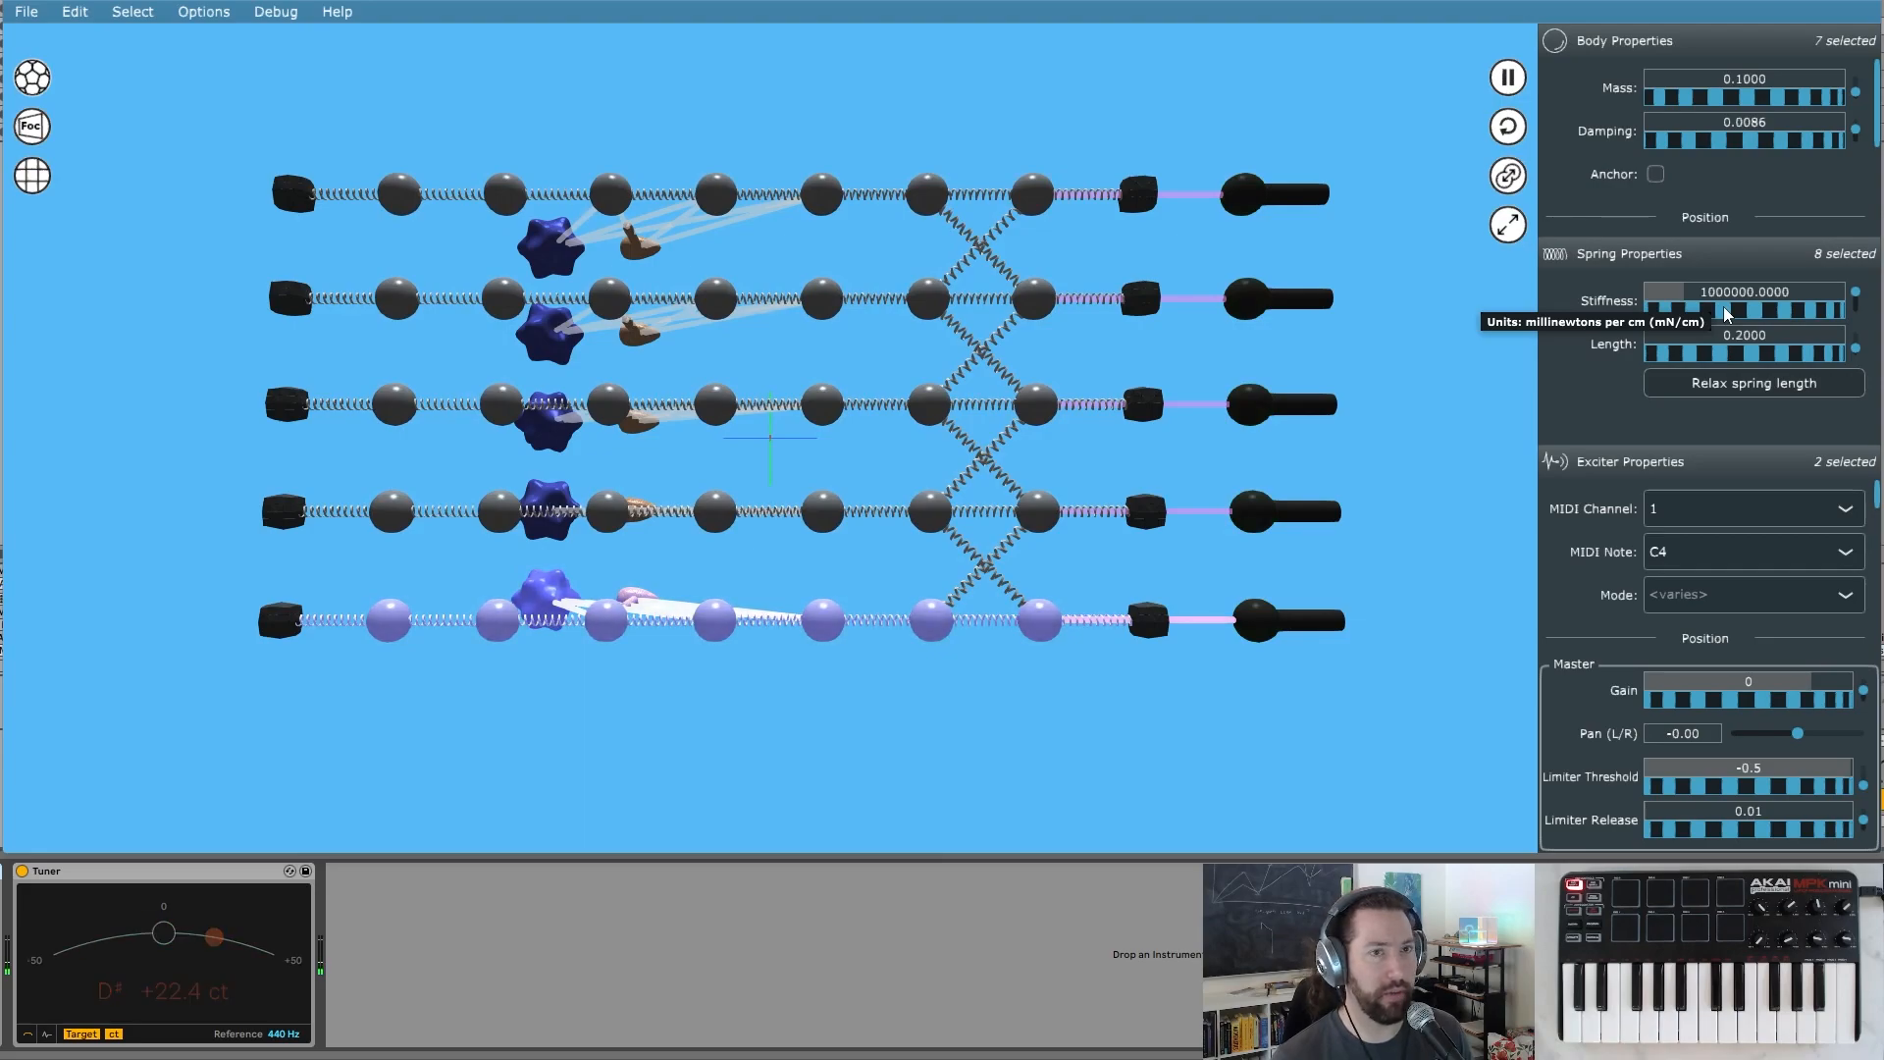
drag(1729, 316, 1610, 313)
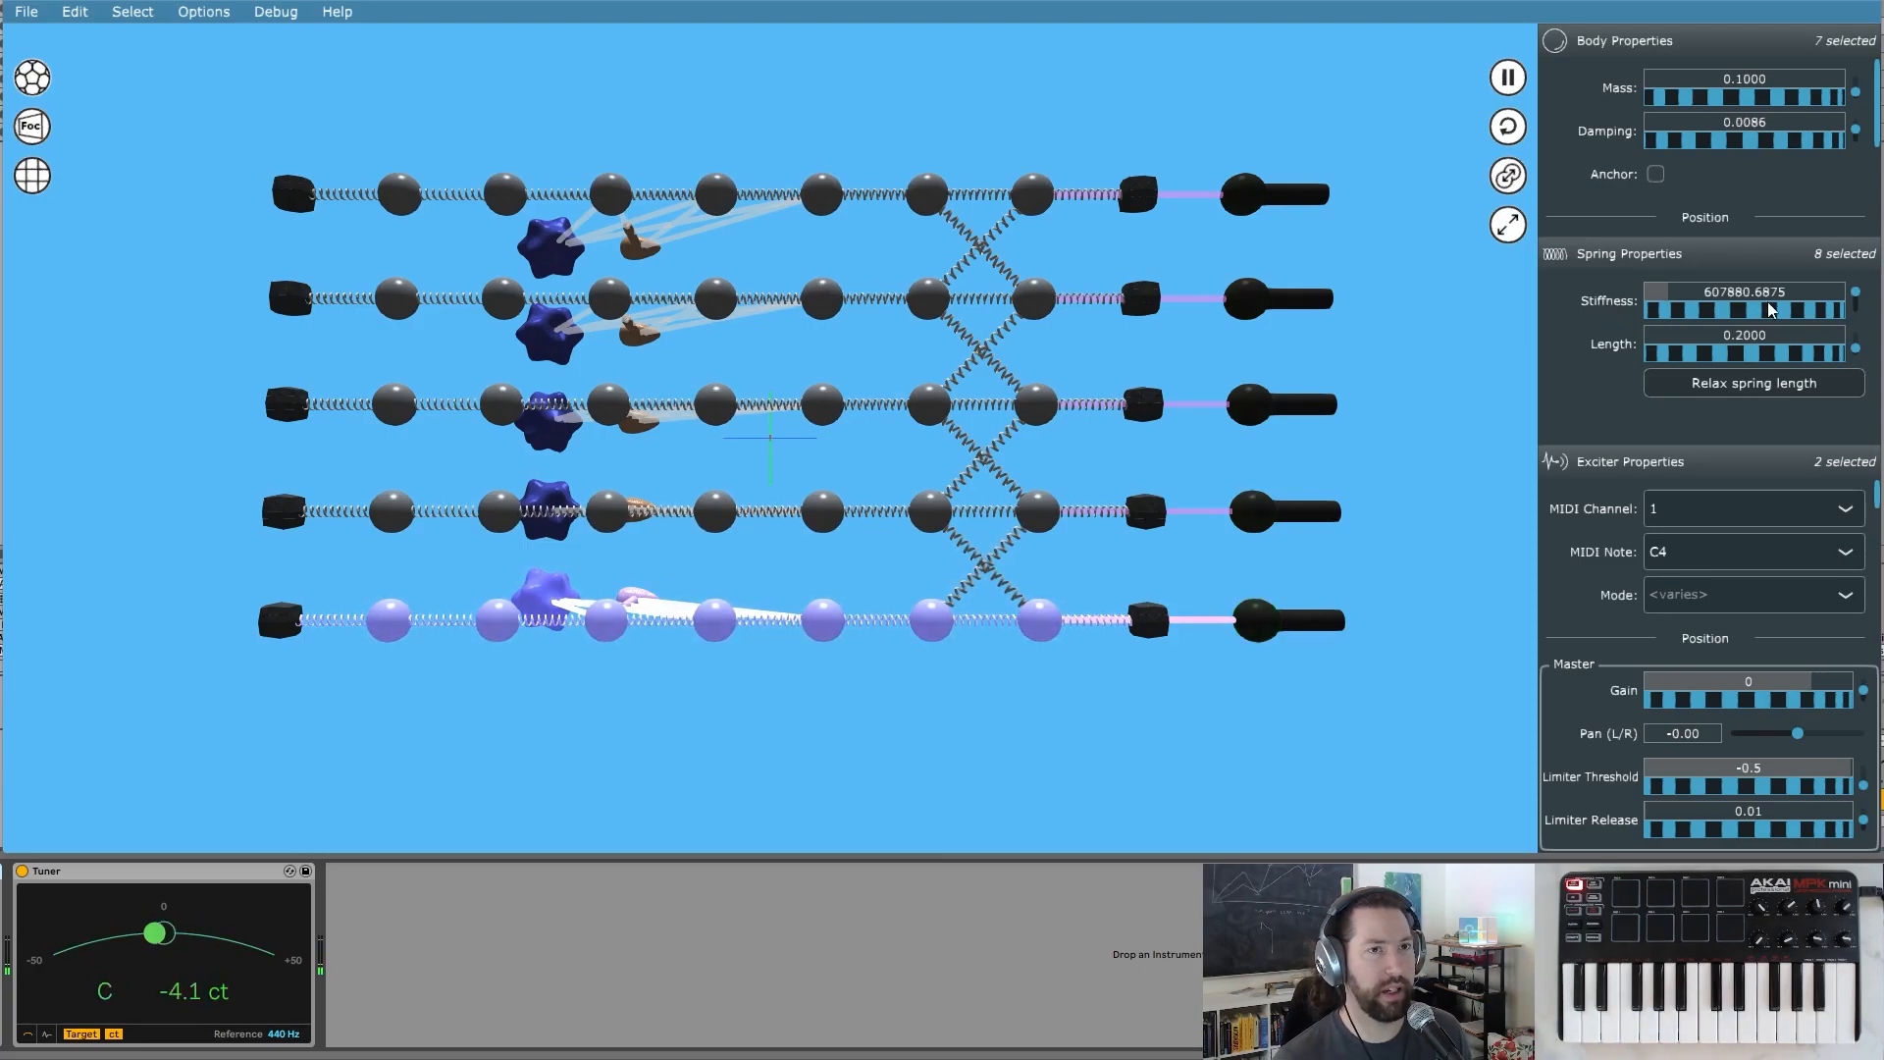
scroll(1766, 312, up, 4)
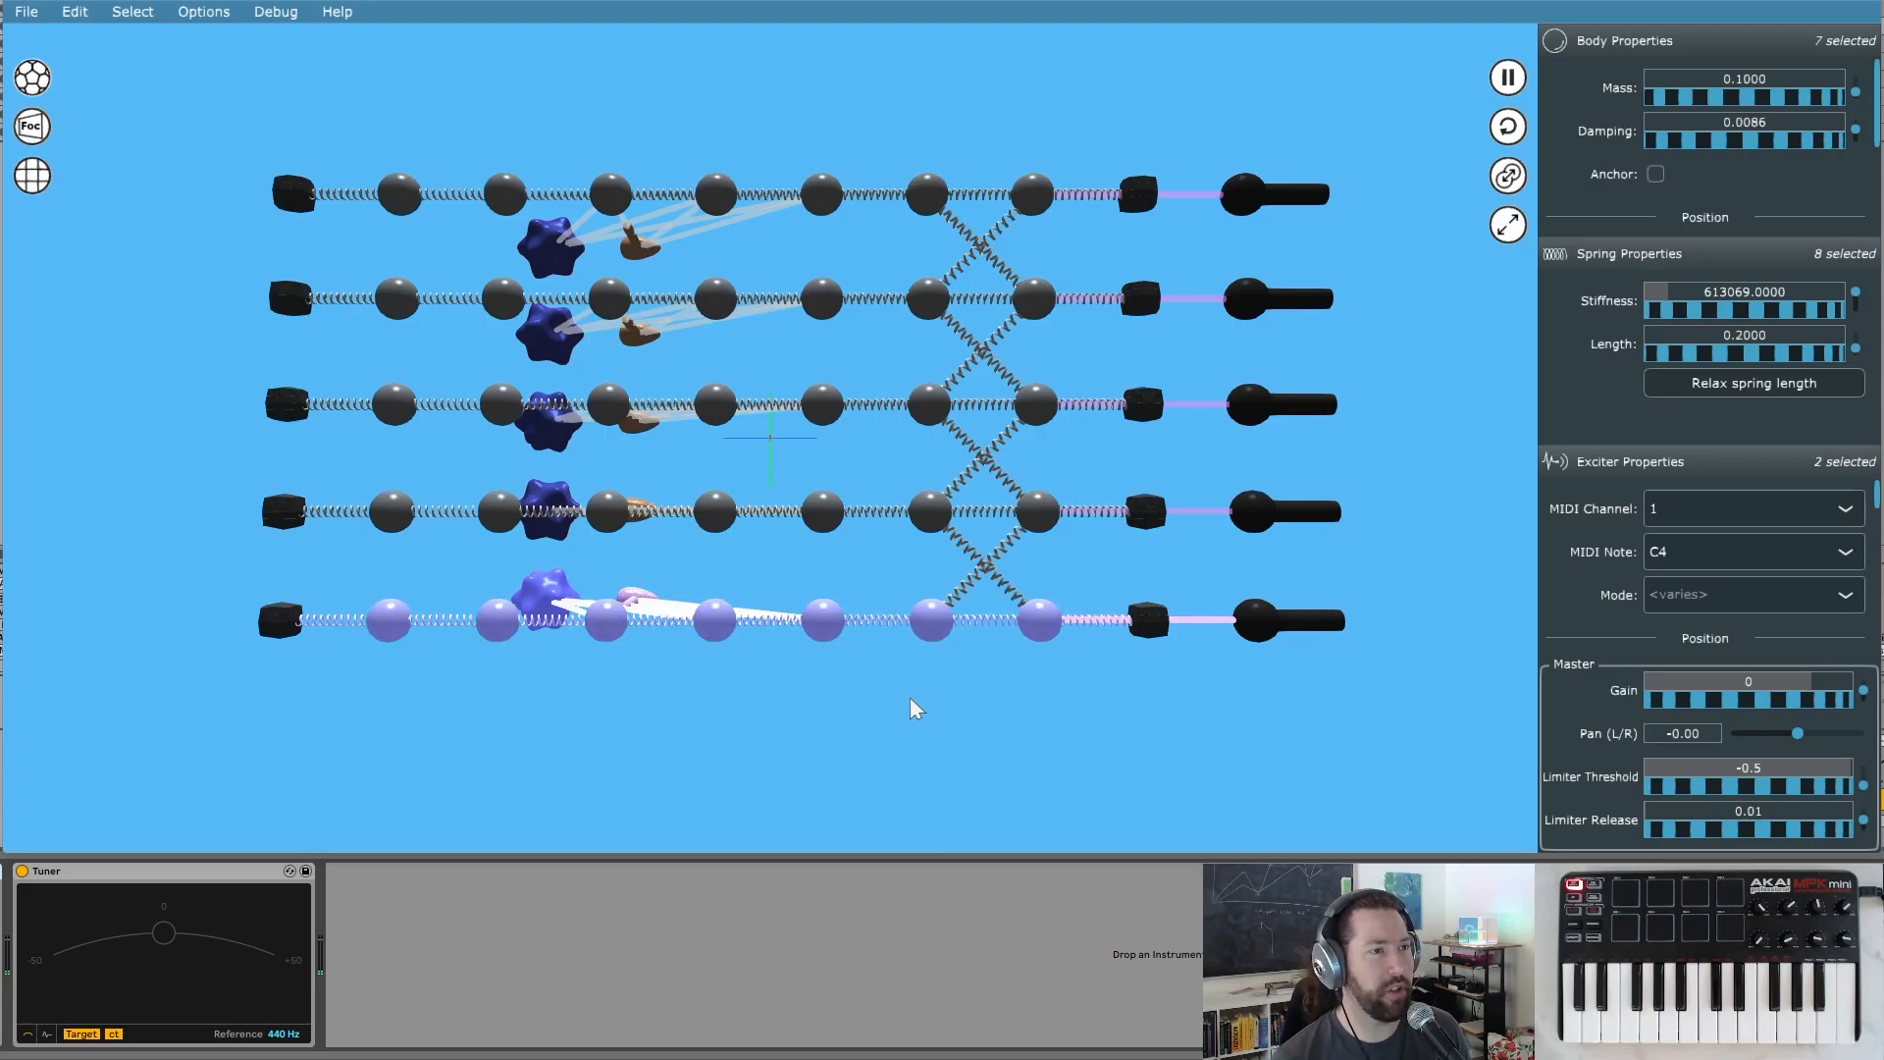
- Lower the spring stiffness of the second string from the bottom, and set the middle string's springs to about 892483
drag(362, 474, 1063, 543)
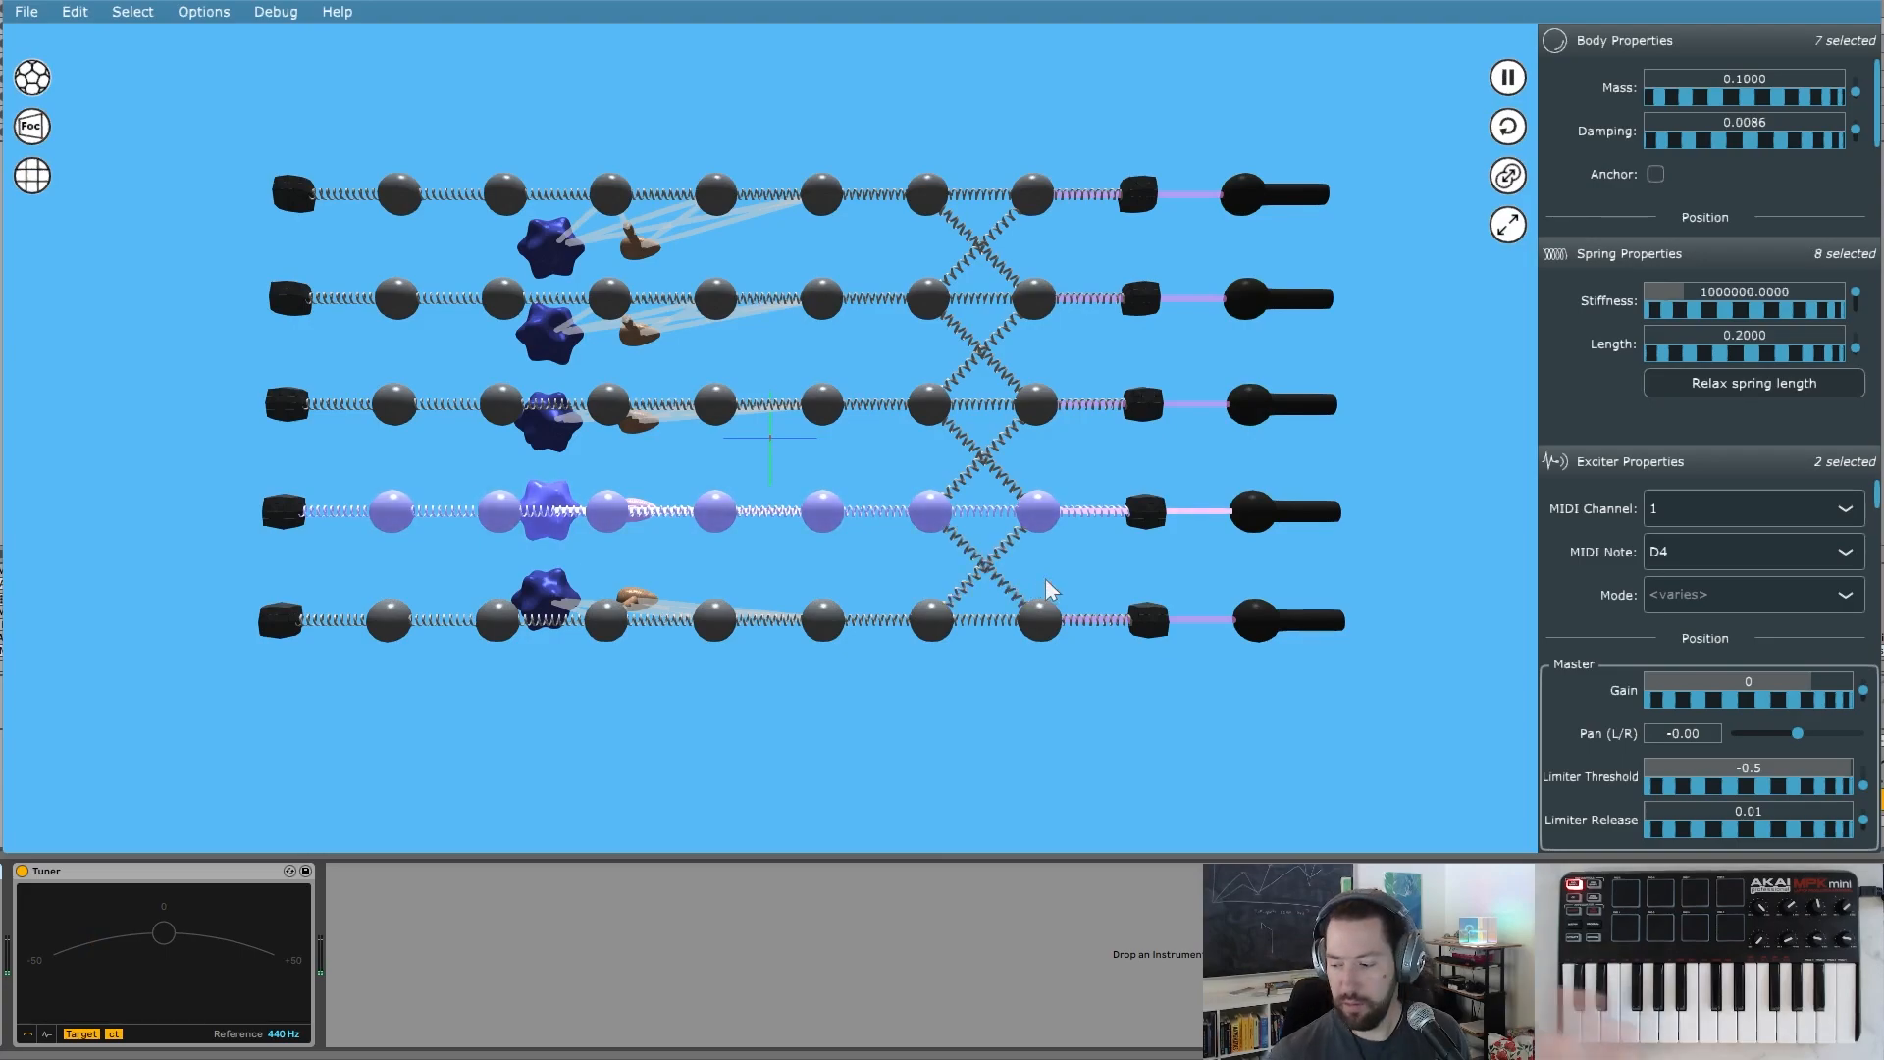
drag(1726, 312, 1635, 332)
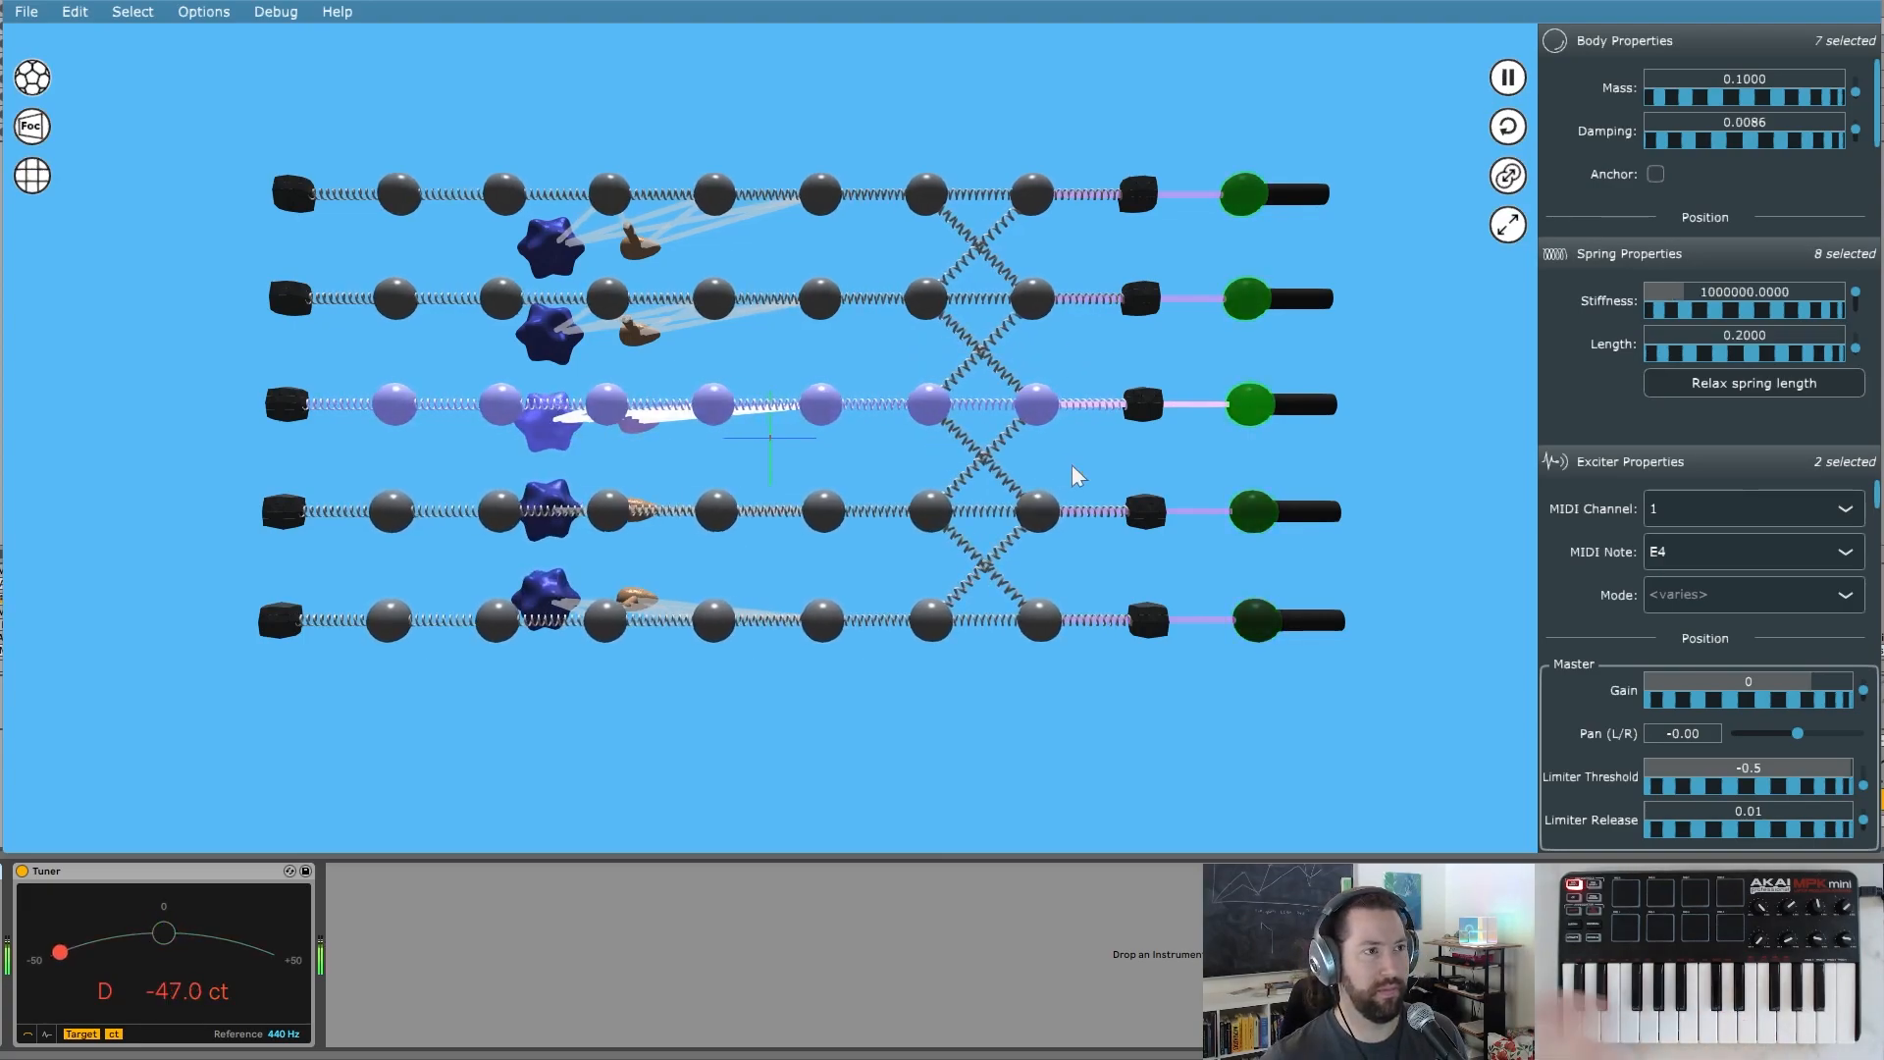
drag(1804, 321, 1764, 323)
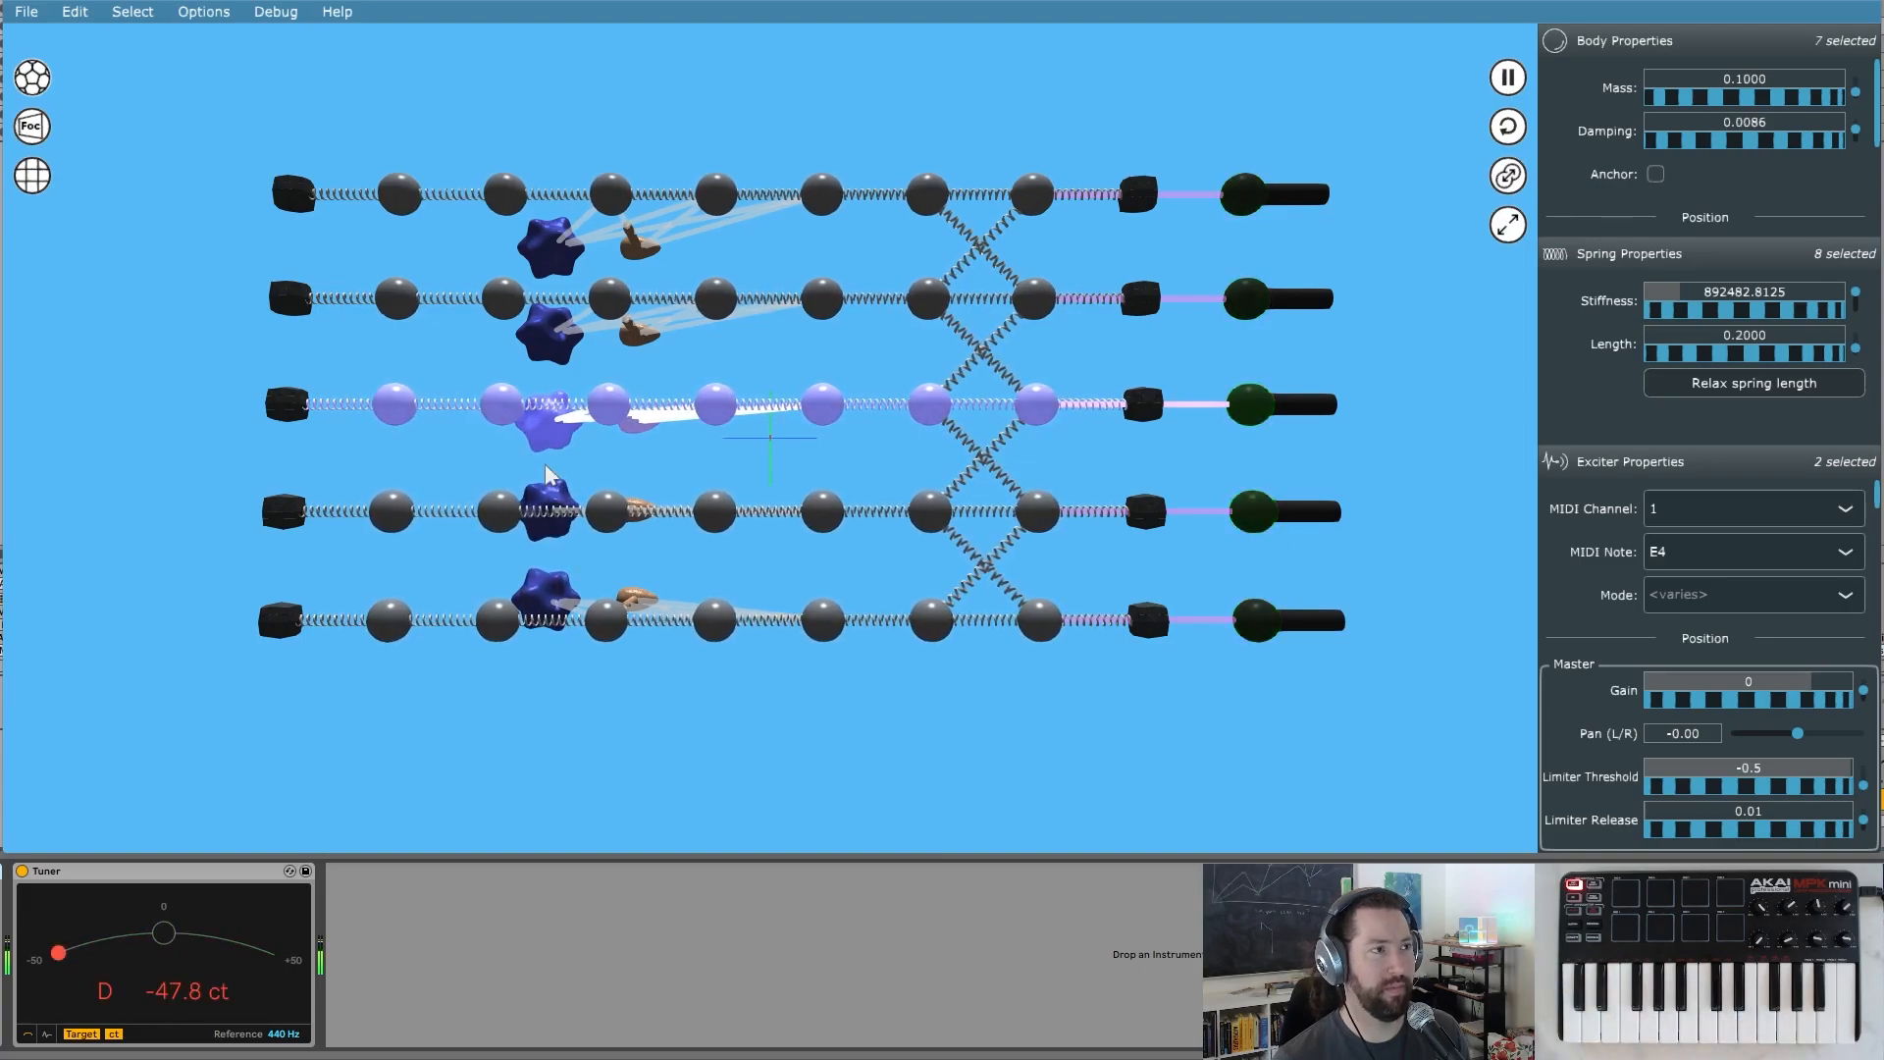
- Set the spring stiffness of the fourth string from the bottom to about 1020802 and of the topmost string to about 1404768
drag(1069, 324, 1077, 324)
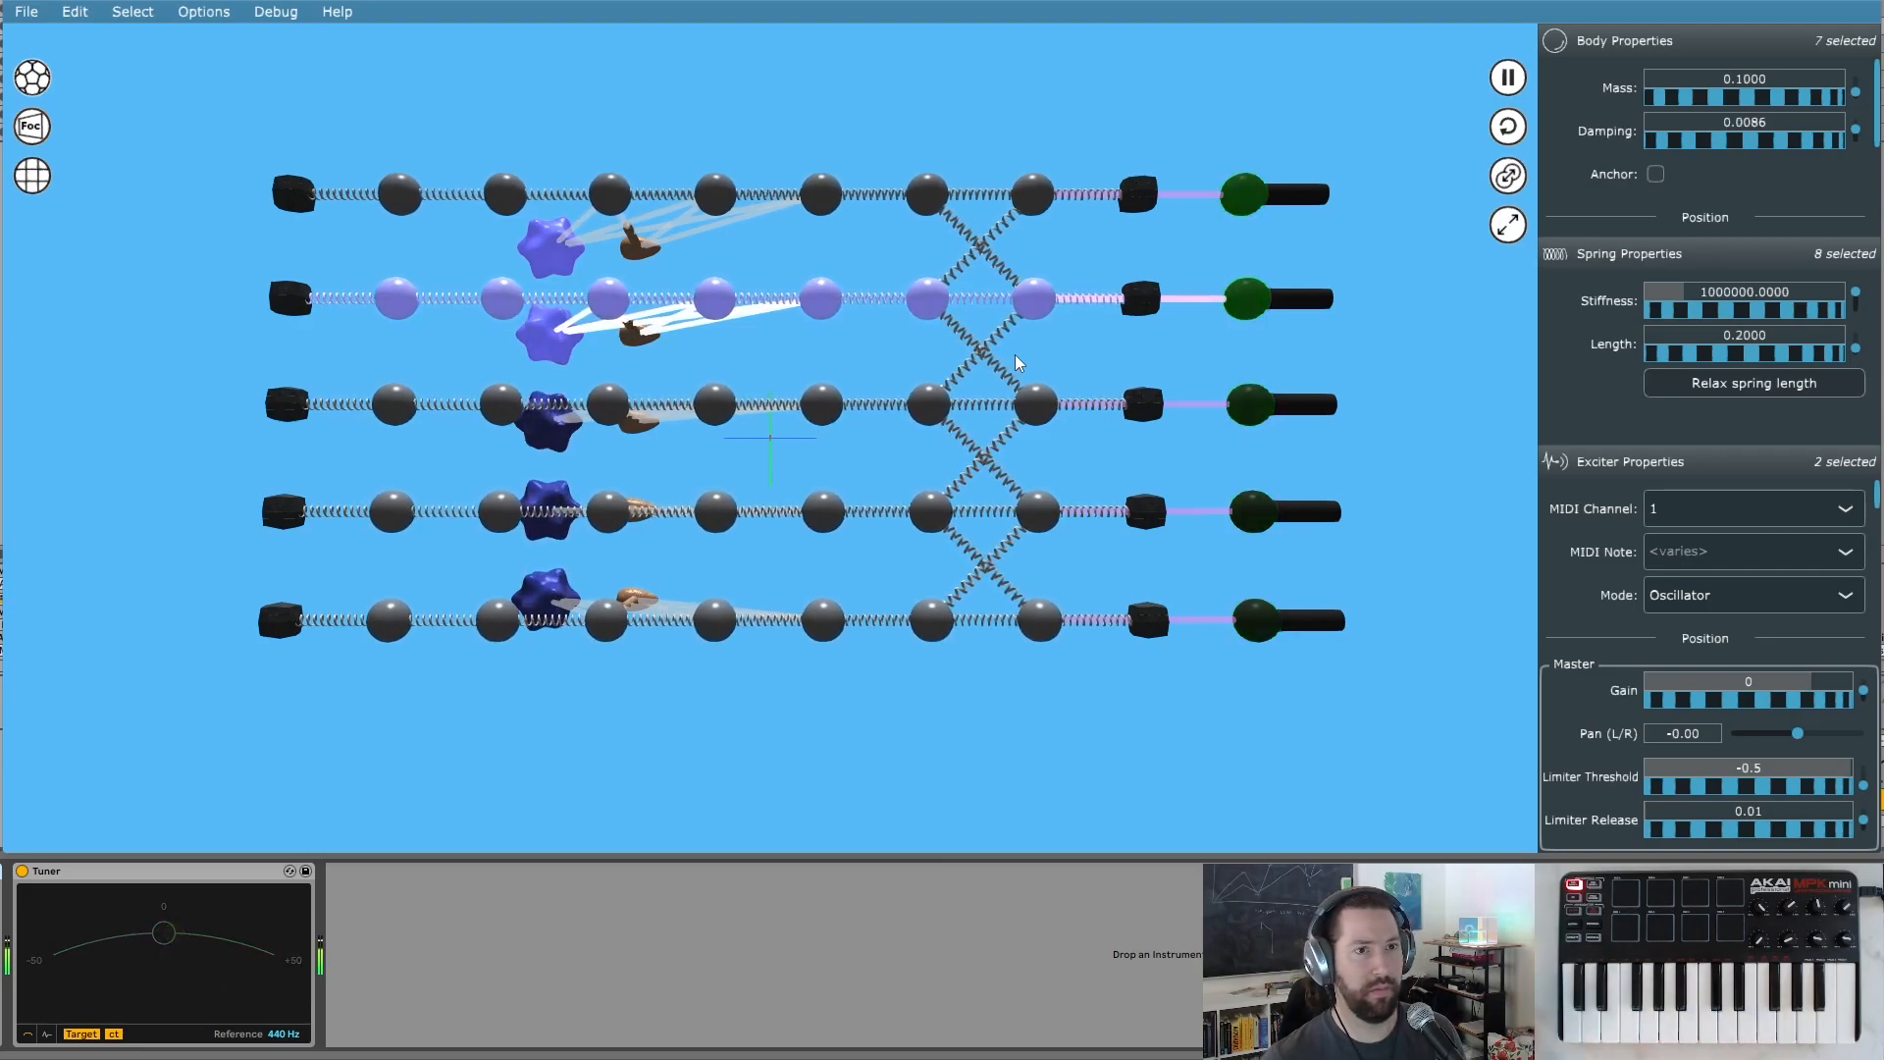
drag(1718, 322, 1729, 322)
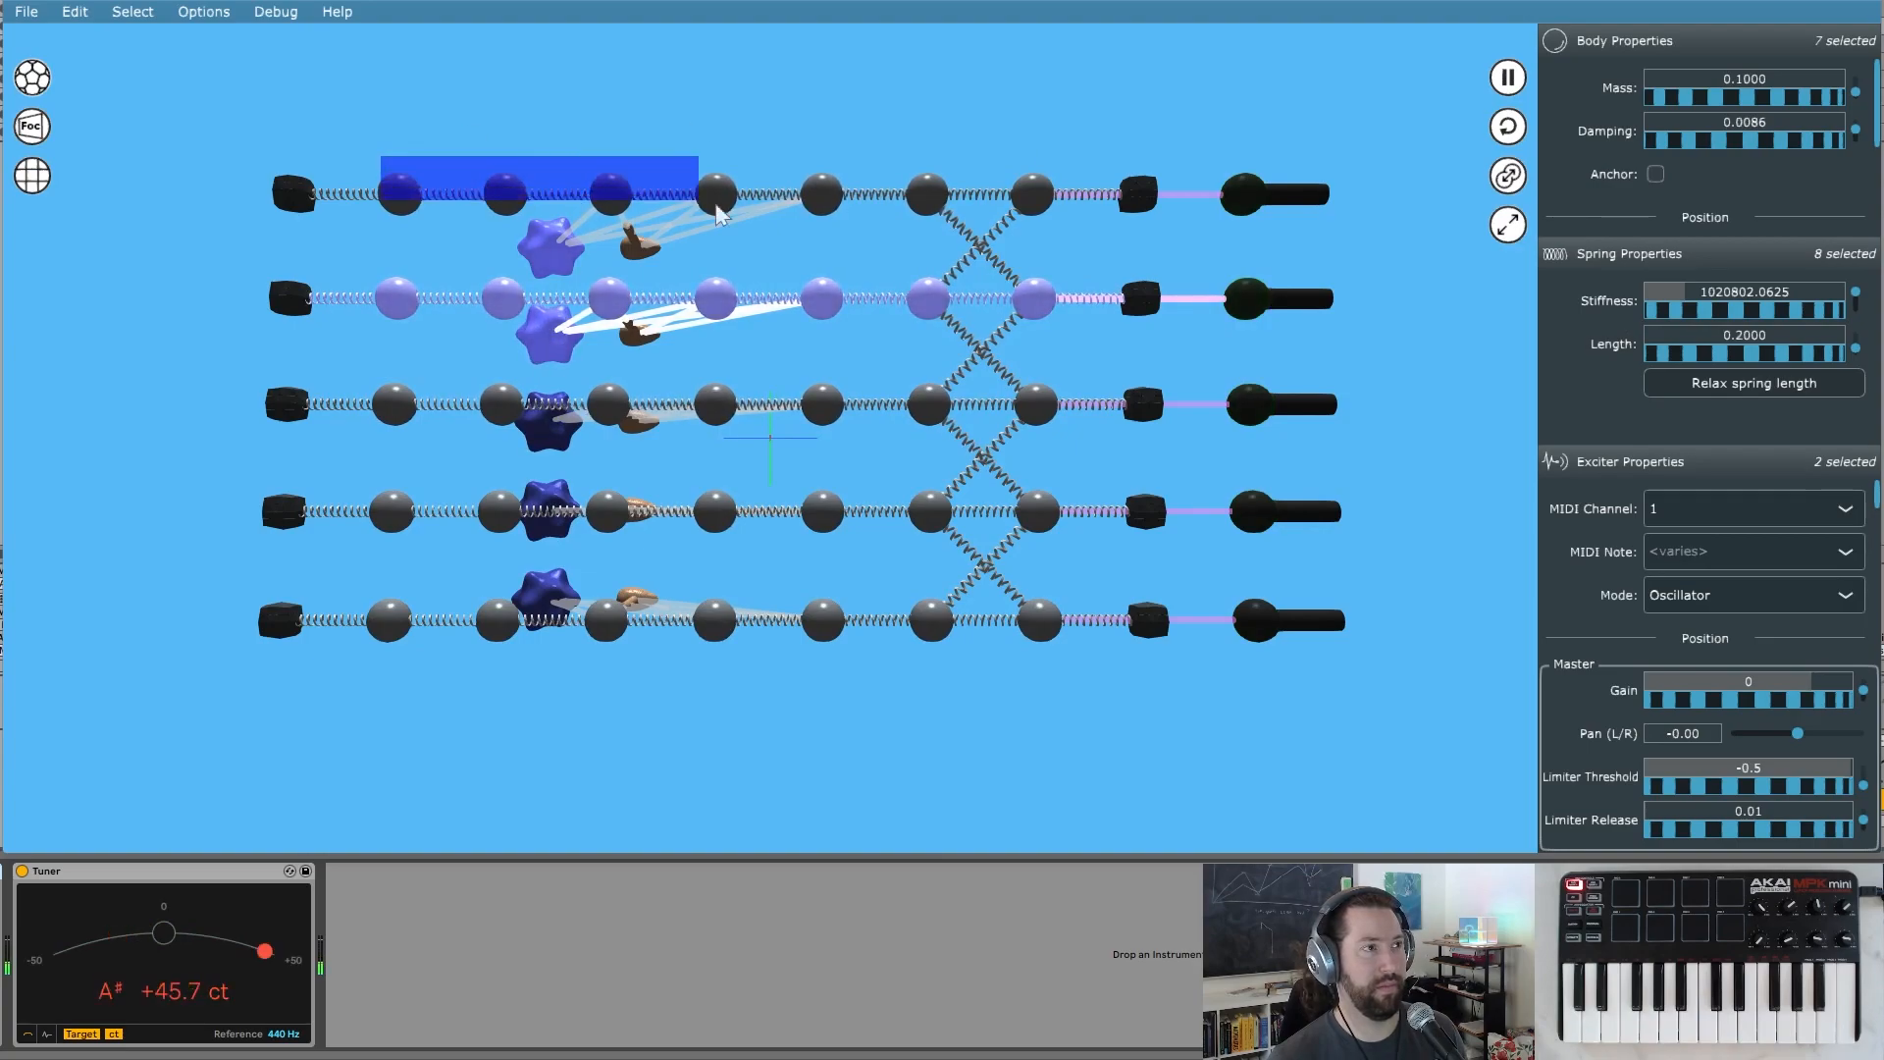
drag(1032, 225, 1039, 225)
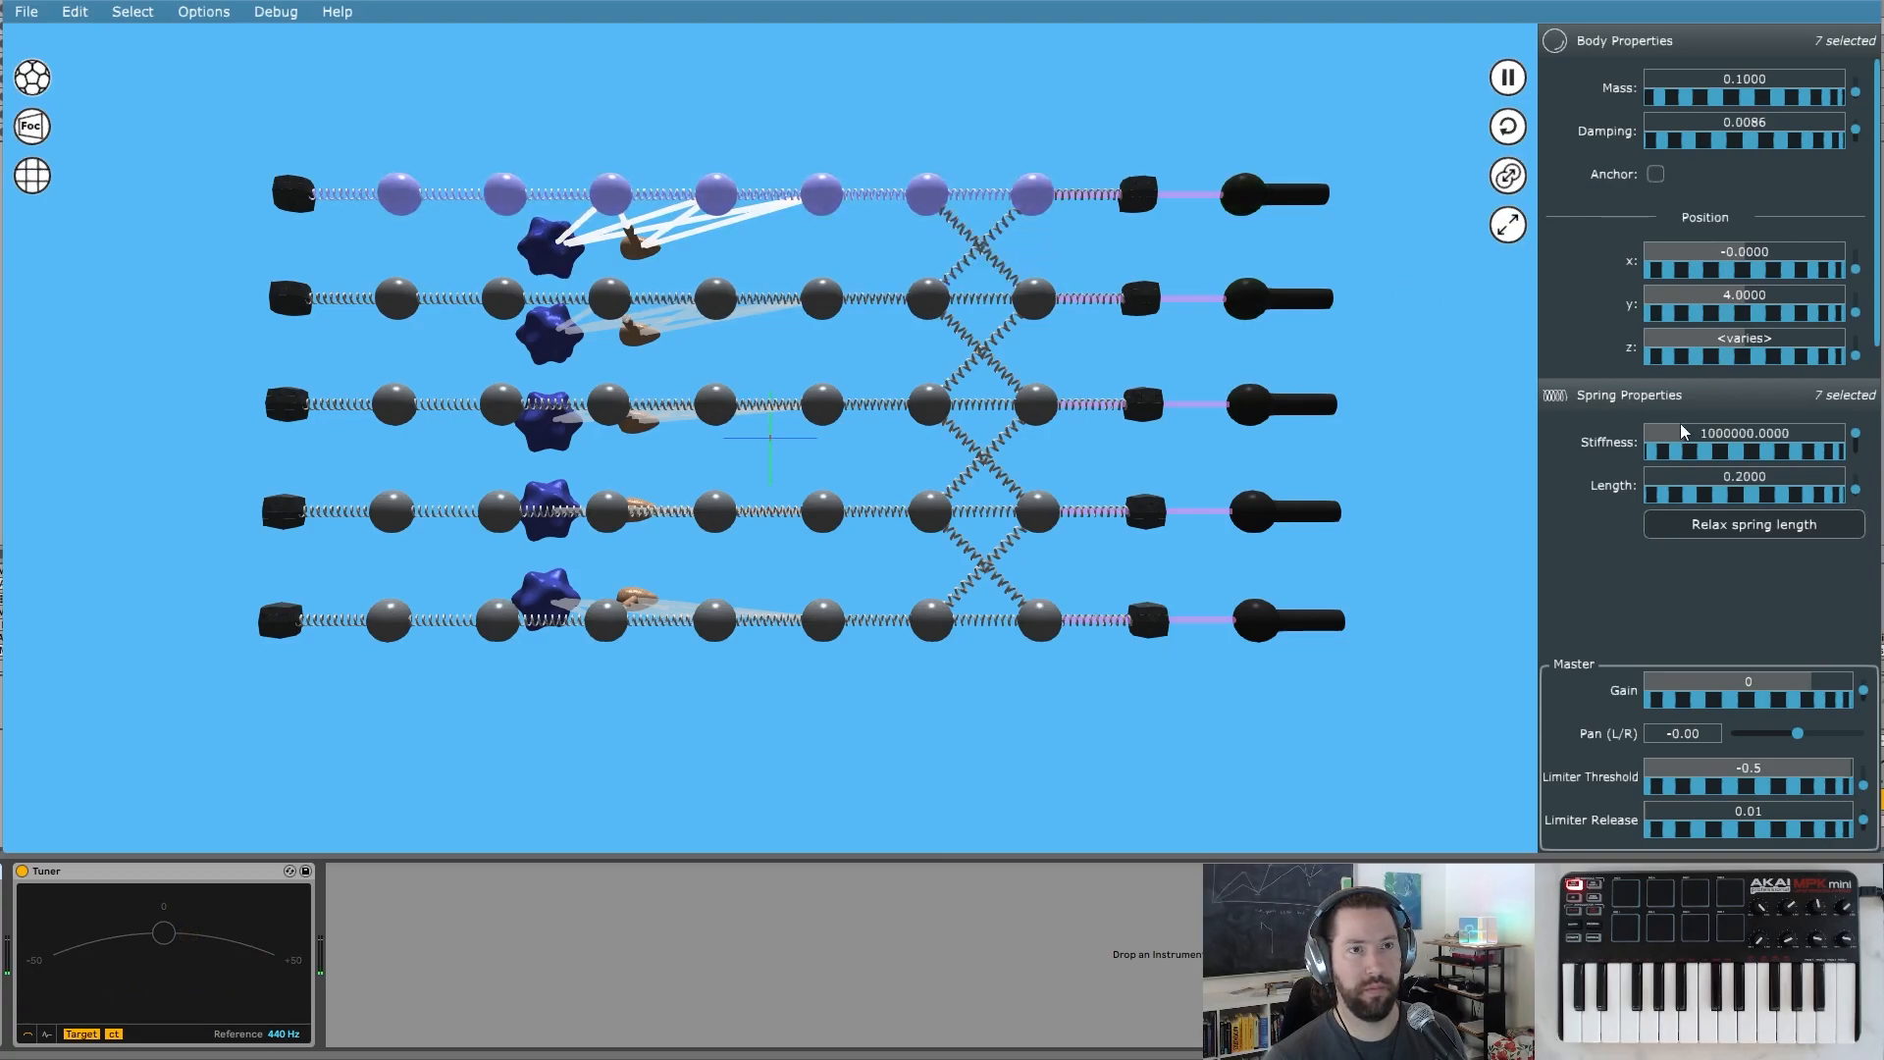
drag(1731, 453, 1858, 447)
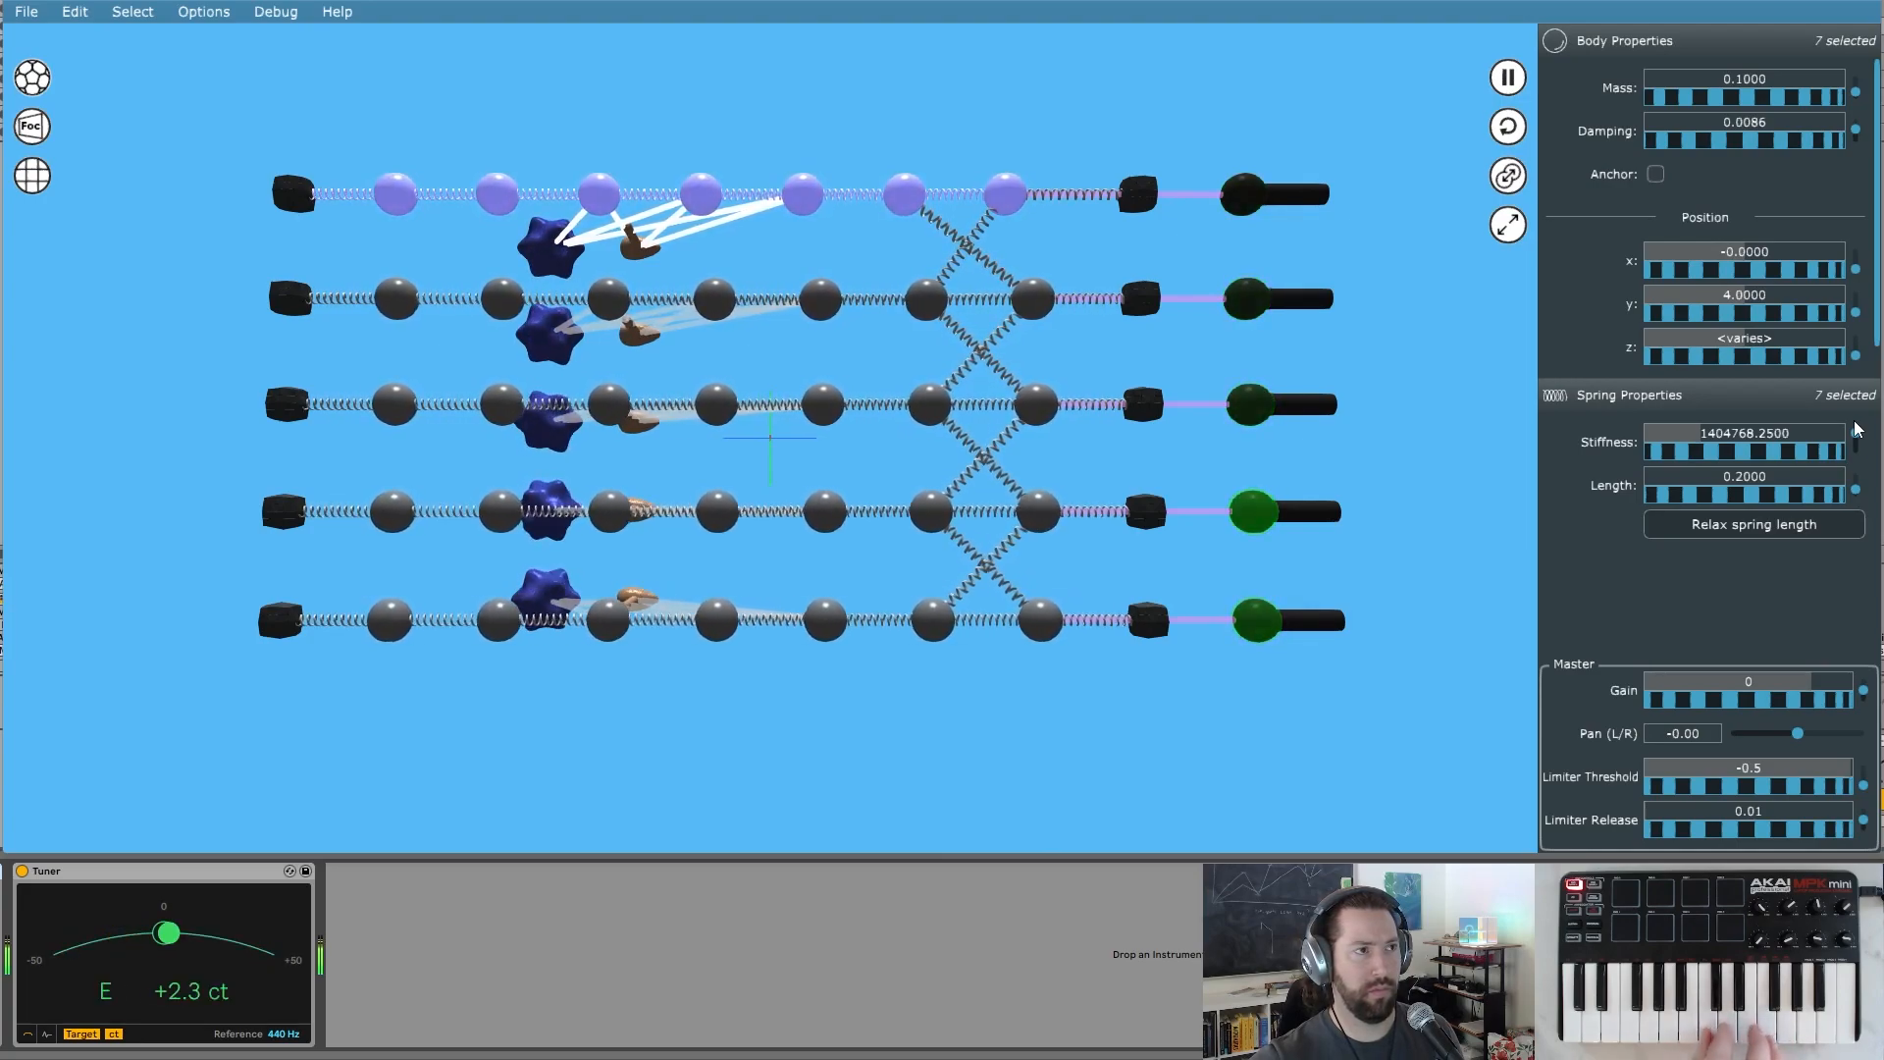
drag(1090, 108, 1132, 173)
drag(715, 186, 1143, 314)
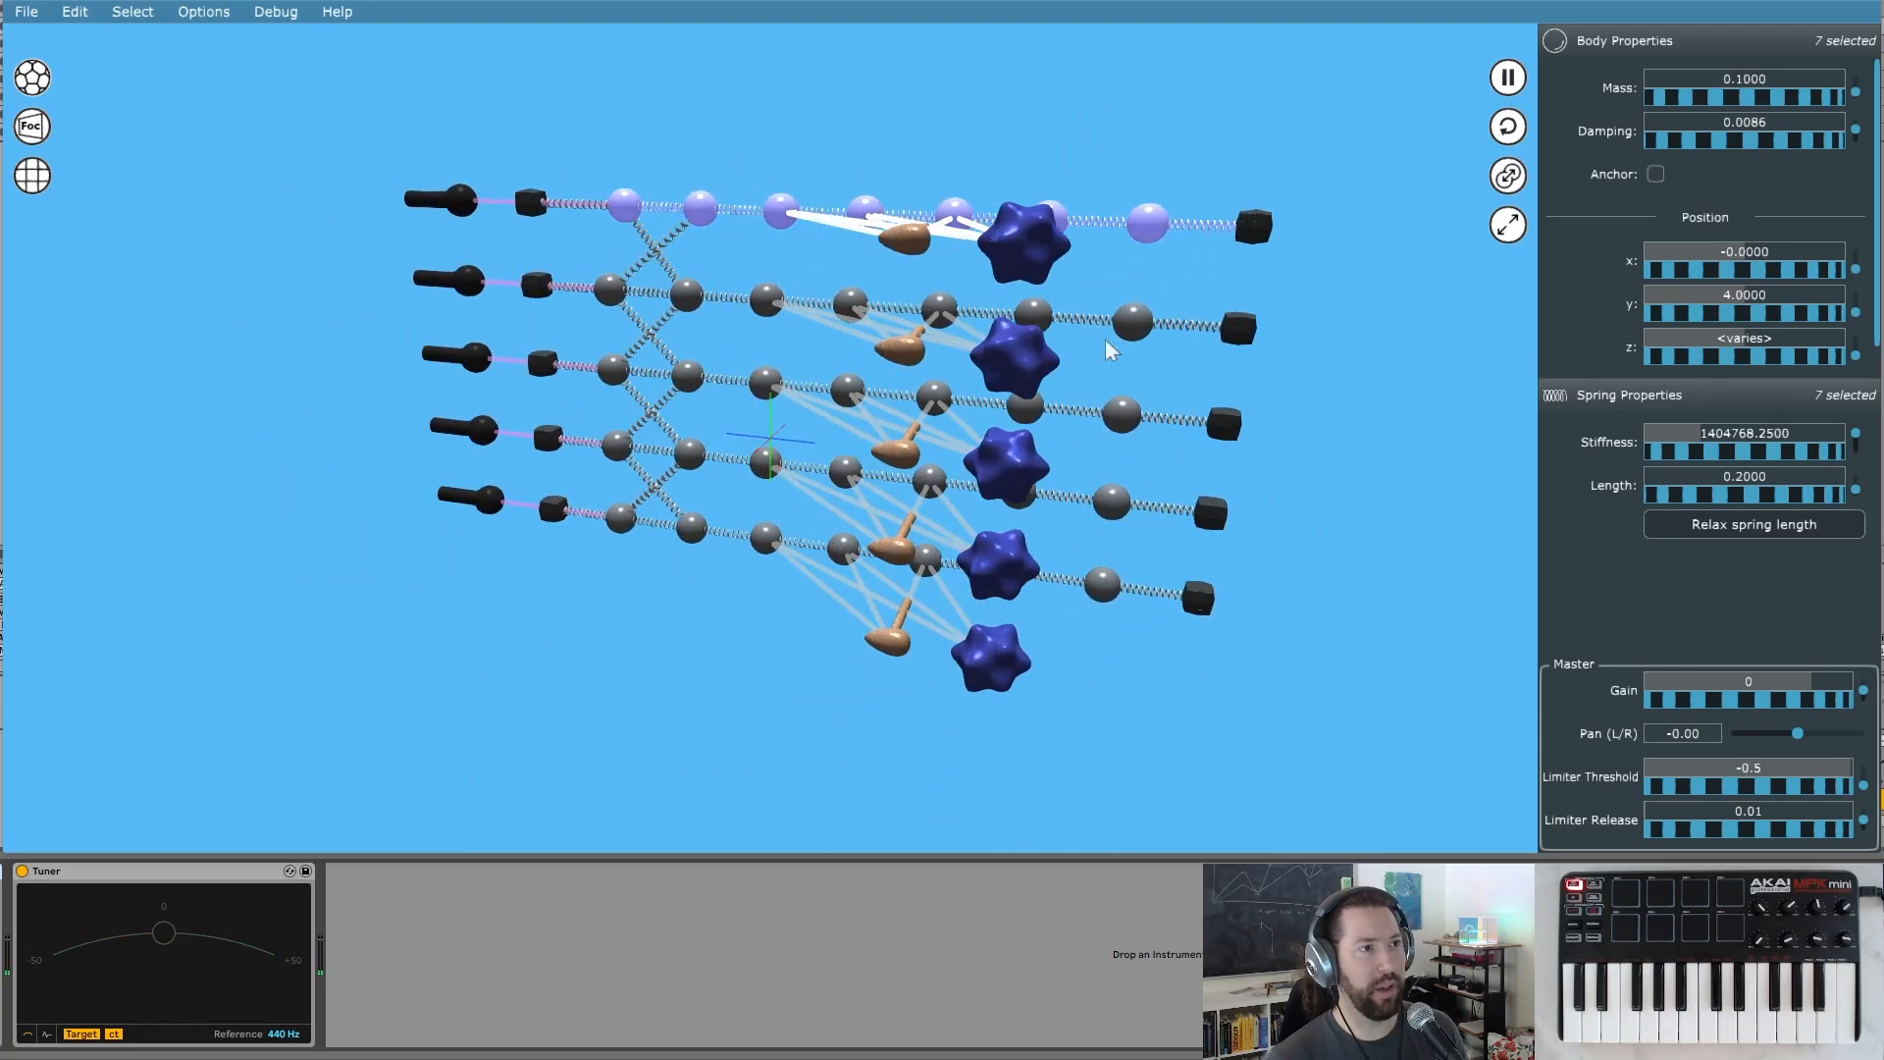
drag(1354, 522, 841, 434)
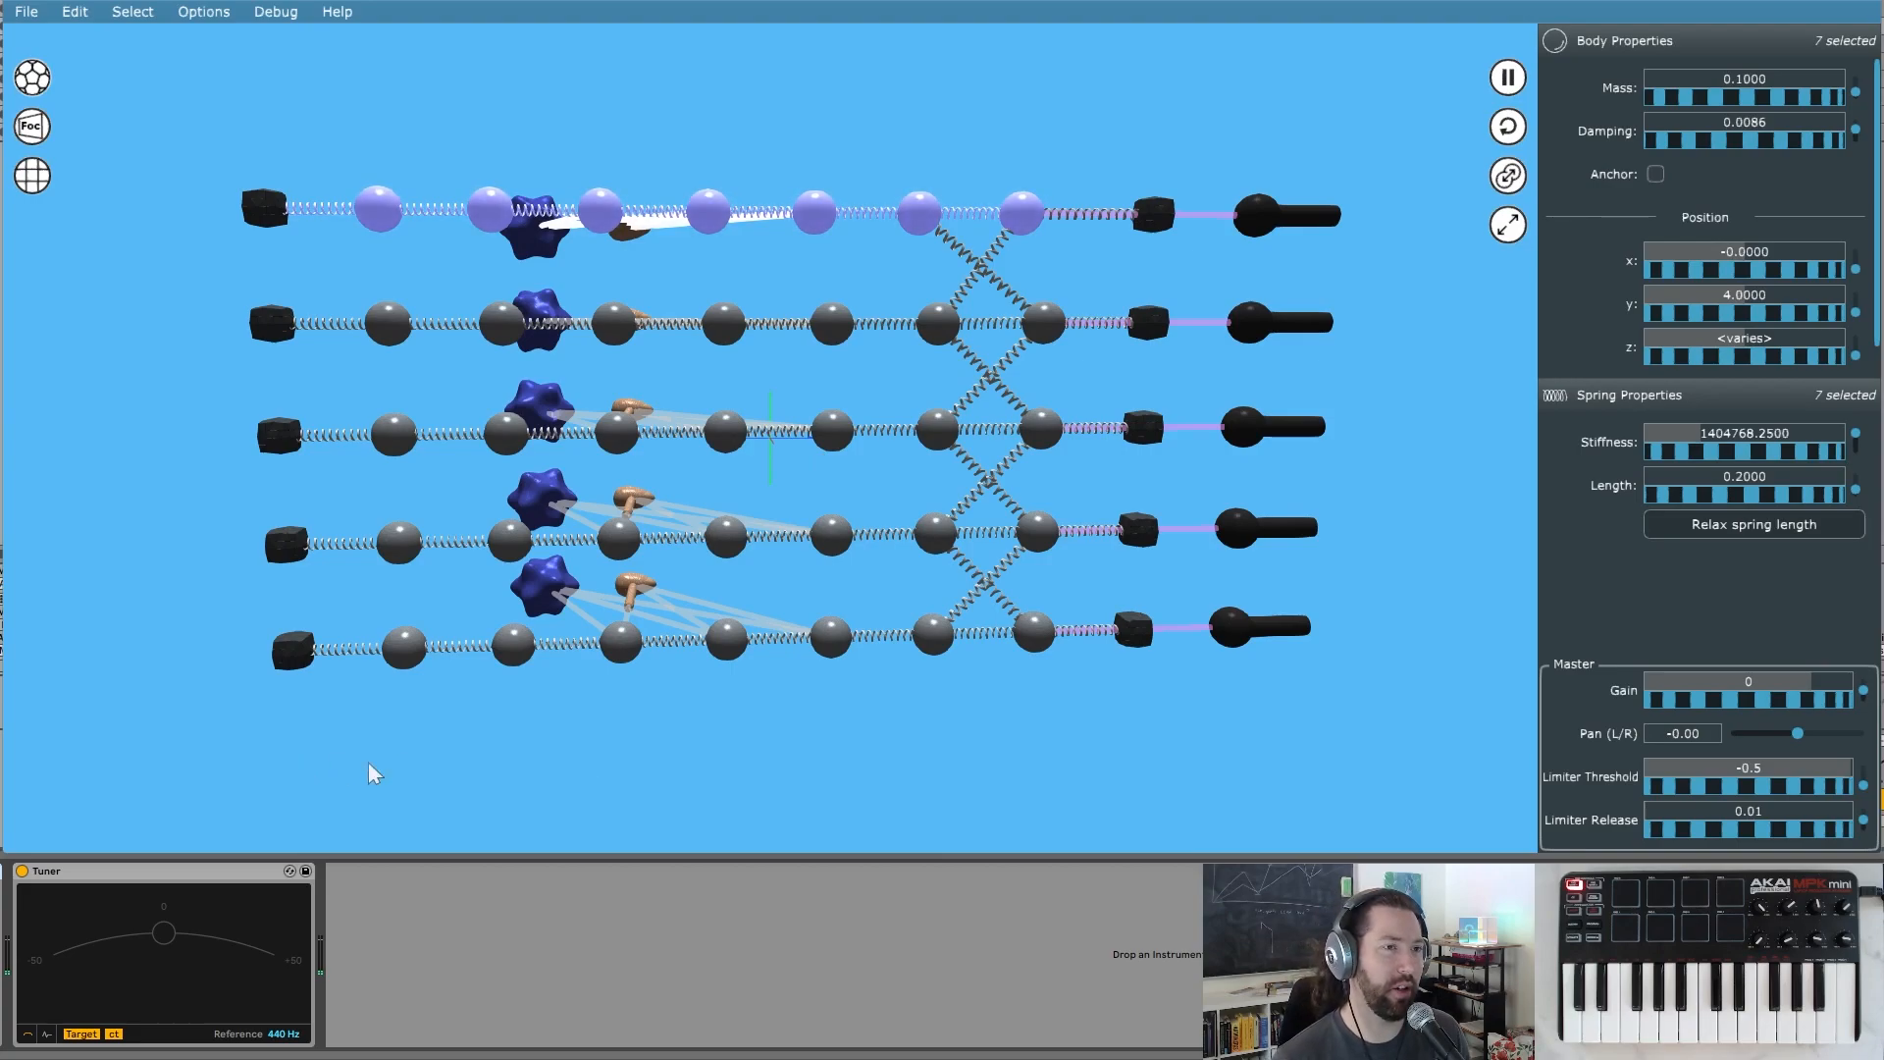
drag(244, 639, 822, 628)
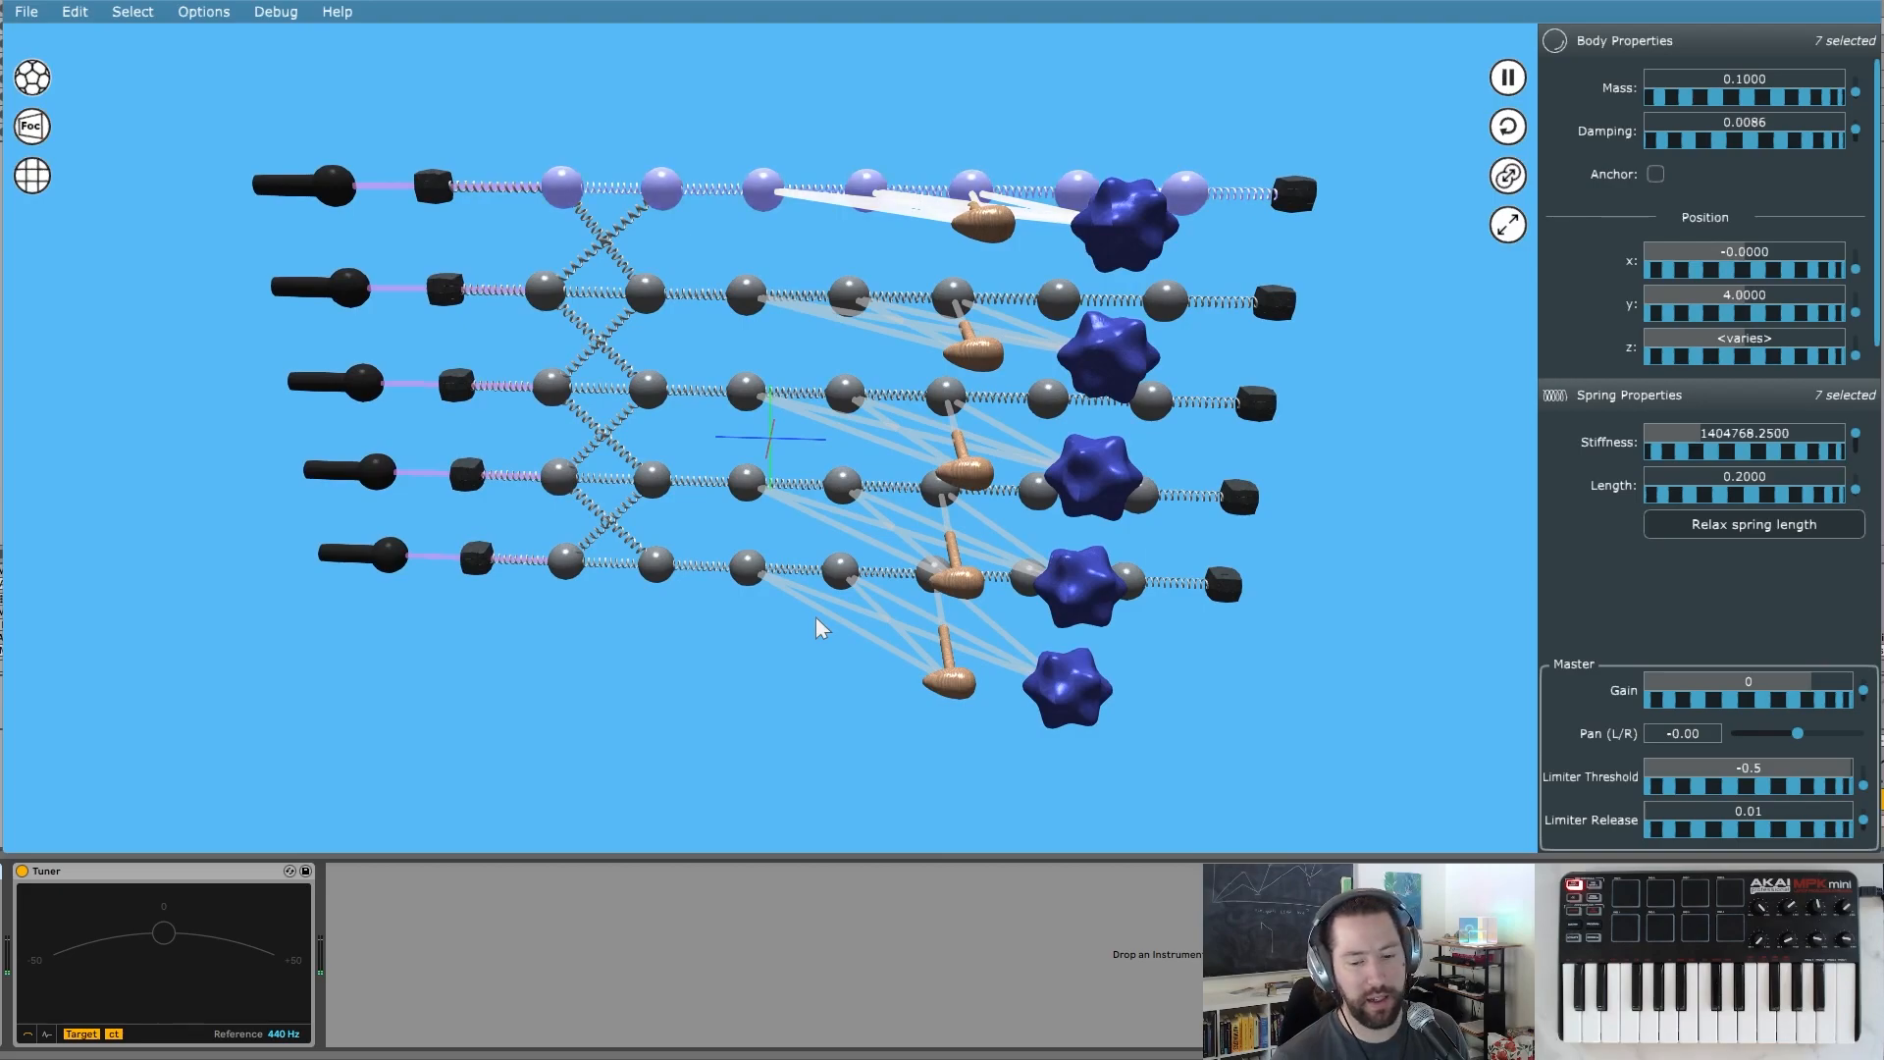
drag(1249, 627, 738, 558)
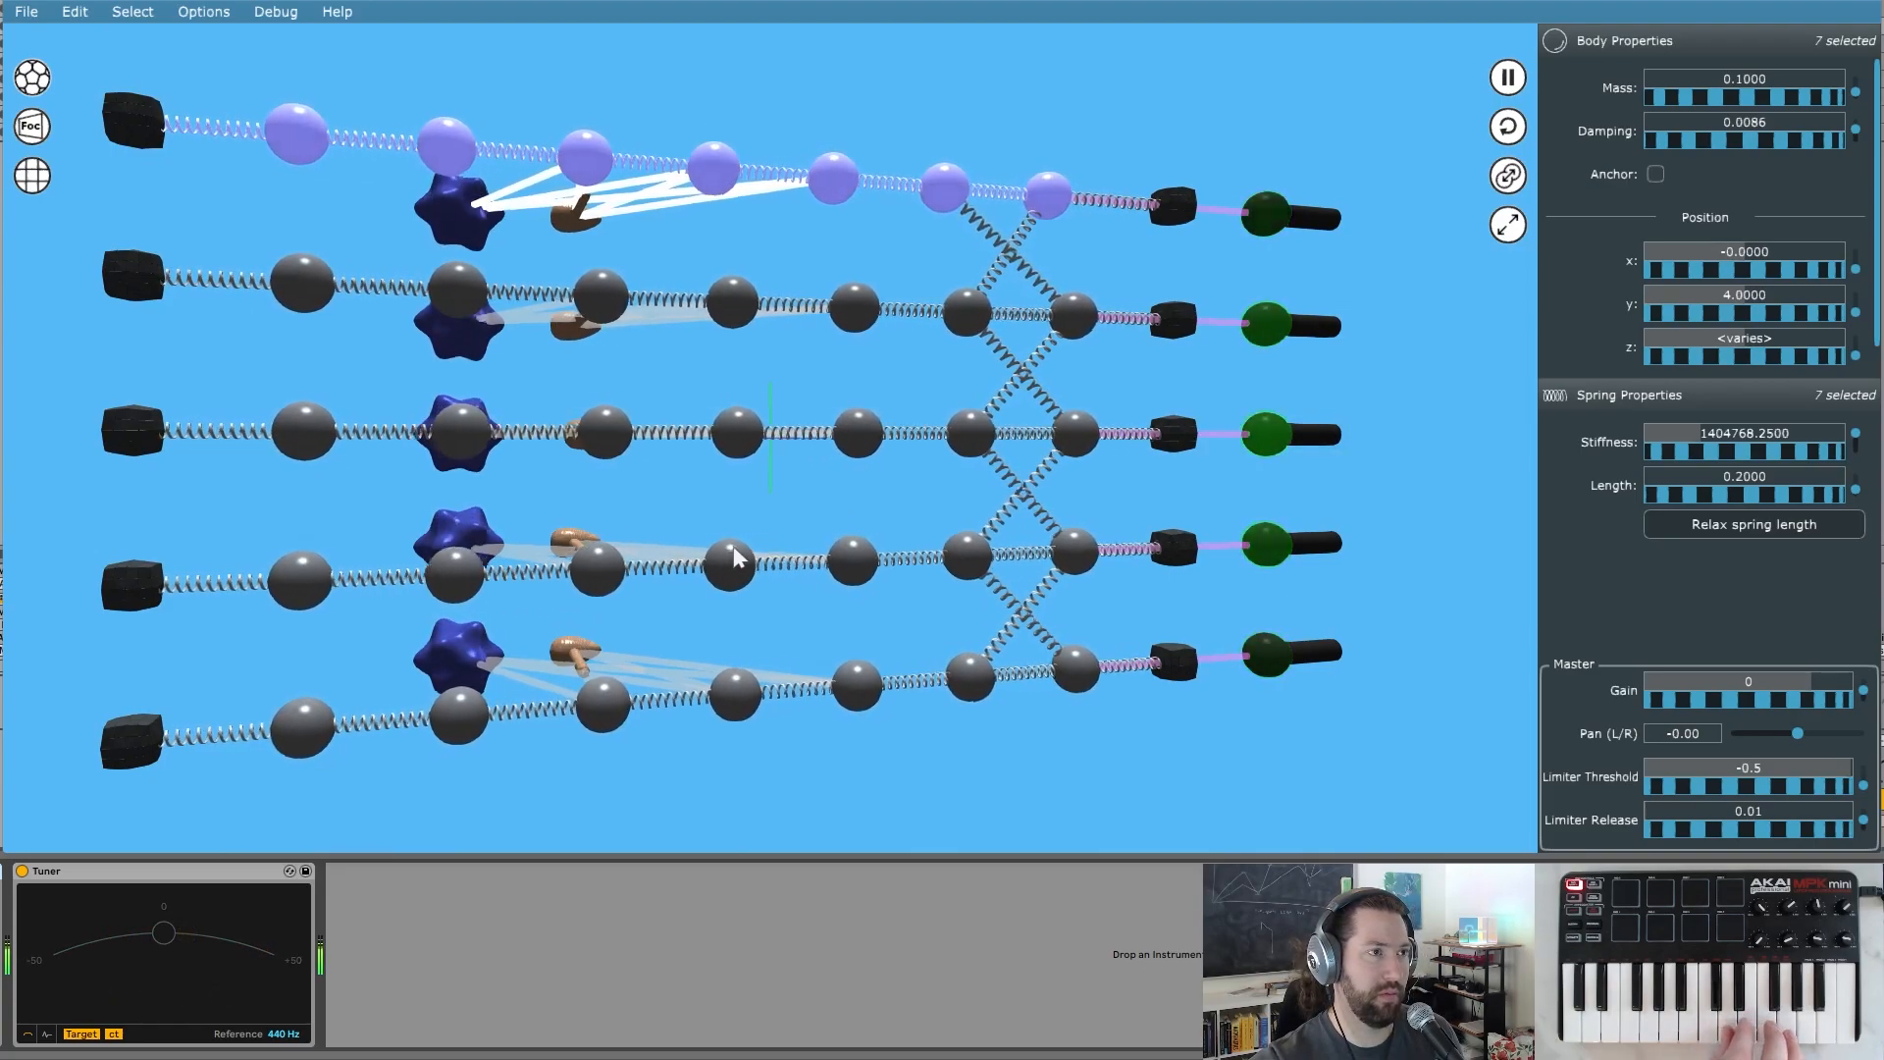
- Select the five white-noise oscillator exciters together and set their envelope attack to 0.01
drag(329, 422, 900, 680)
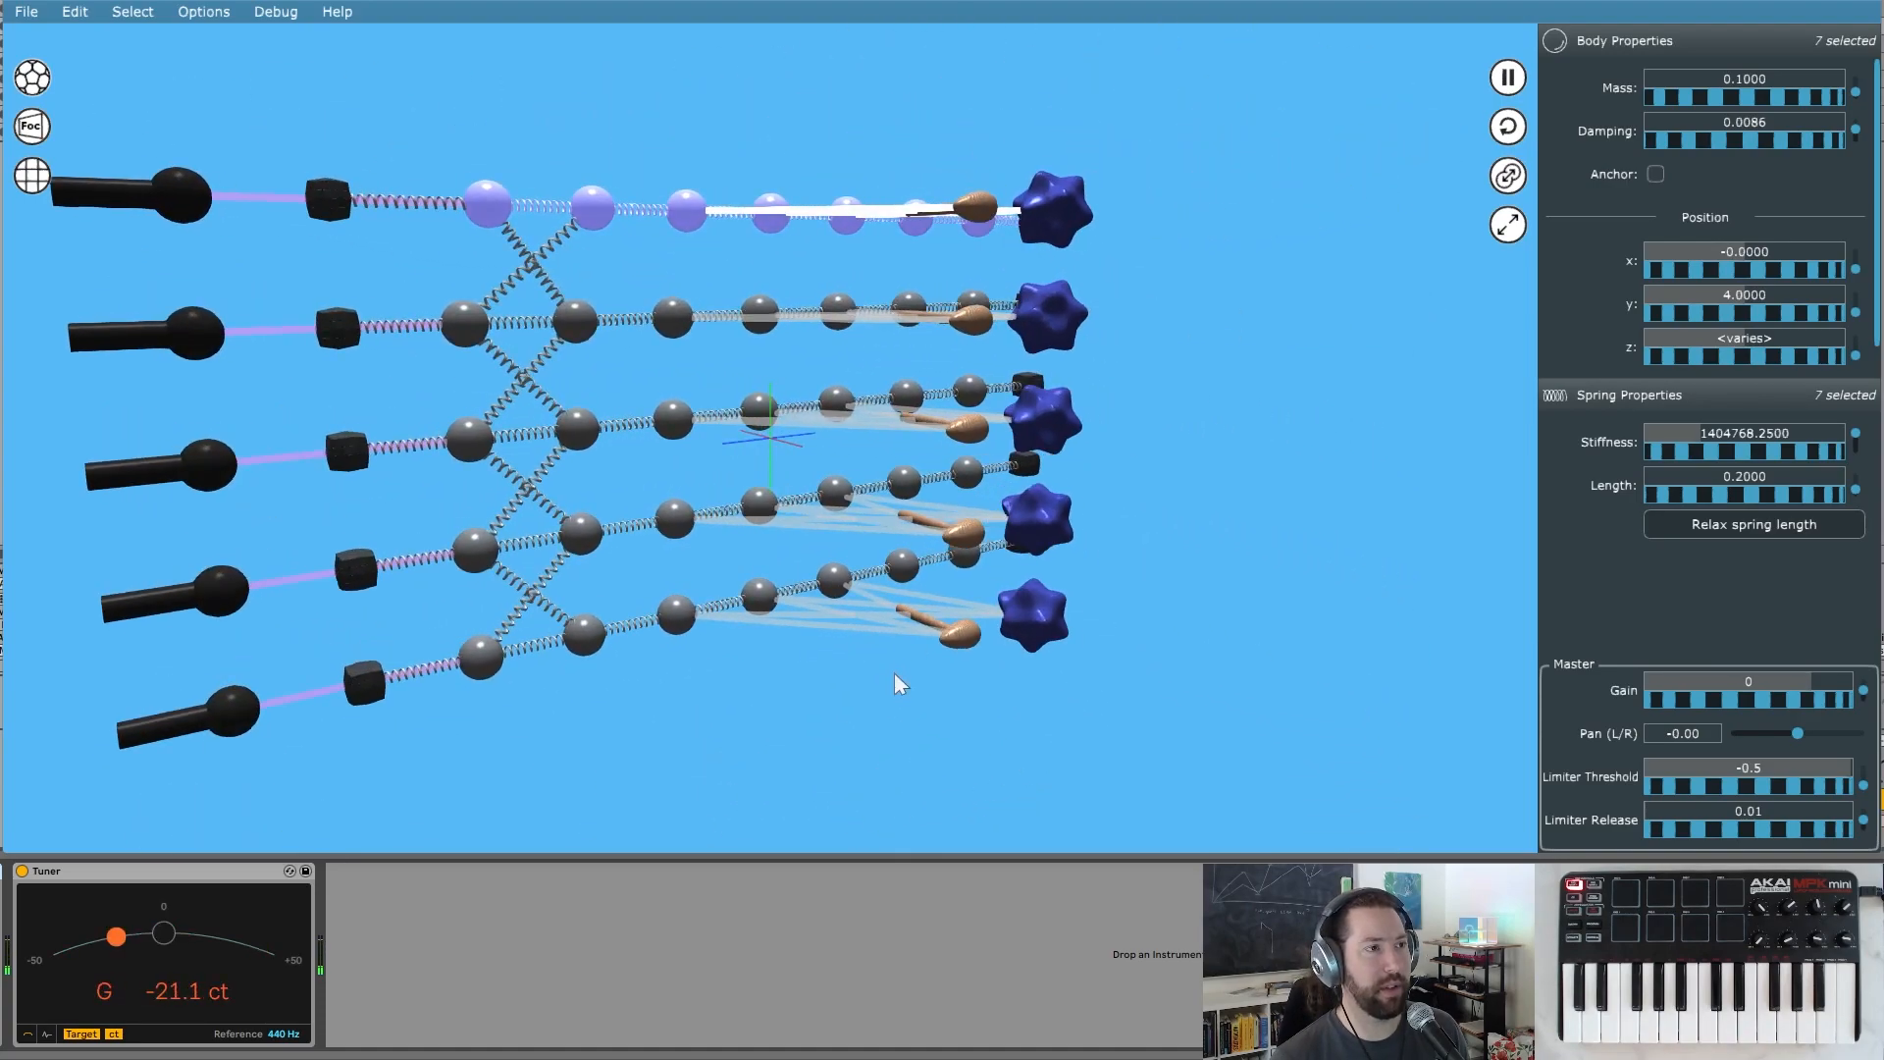
click(895, 671)
drag(1009, 620, 1227, 408)
drag(1107, 161, 969, 642)
scroll(1582, 578, down, 5)
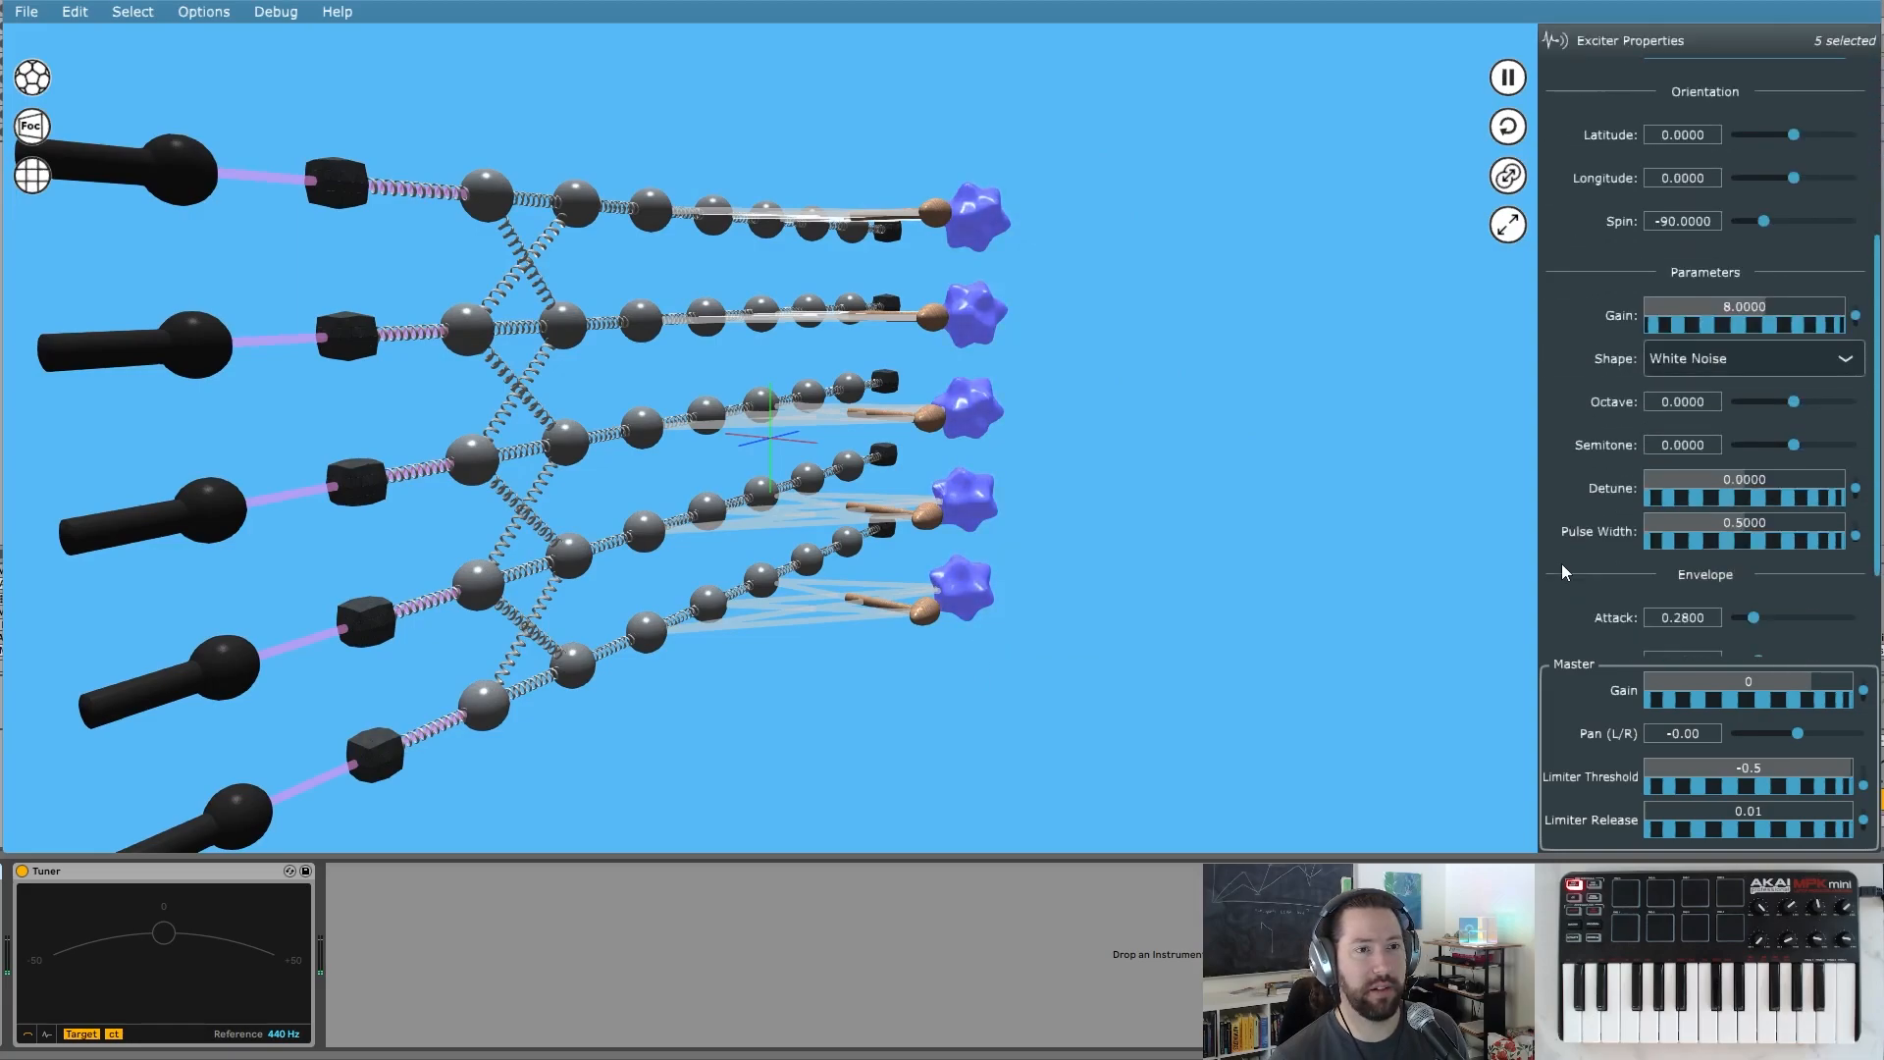
scroll(1562, 563, down, 2)
click(1735, 478)
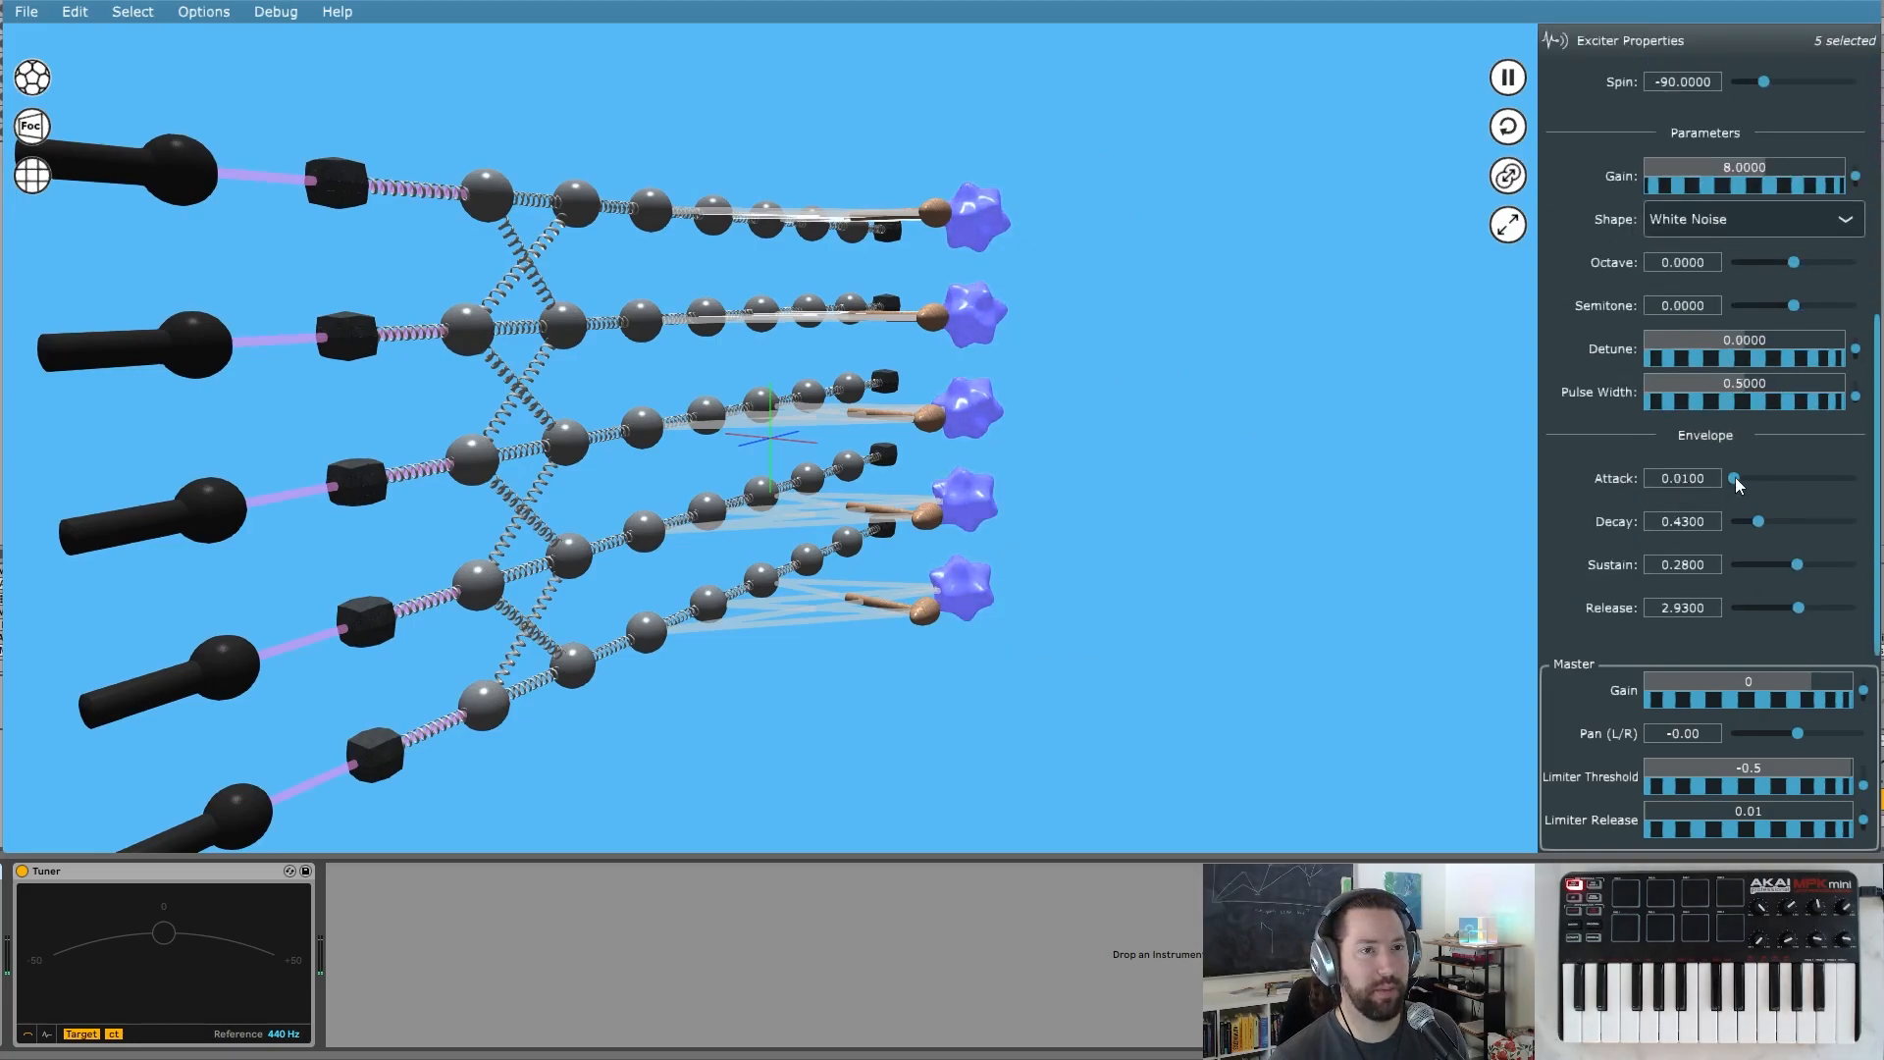
- Set the five white-noise exciters' envelope decay to 0.03 and release to 1.37, and raise their gain to 9.4 dB
click(1739, 523)
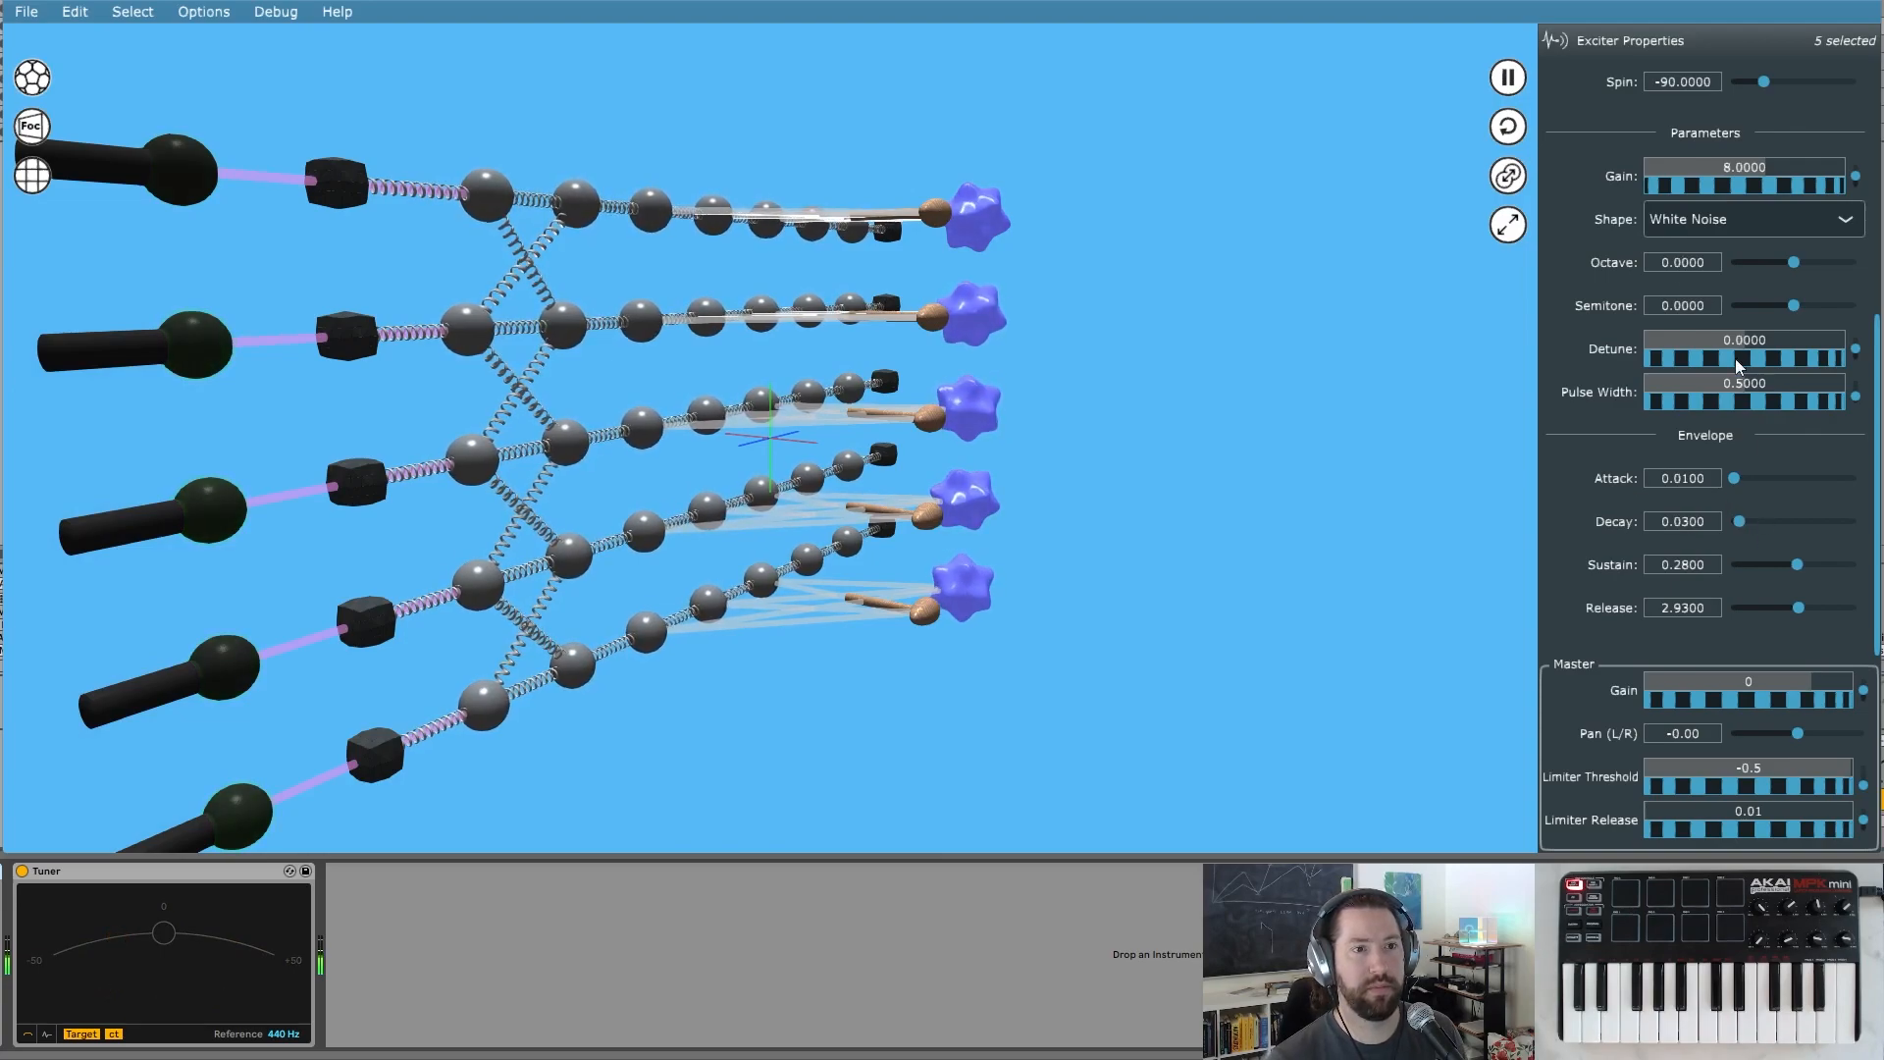
drag(1794, 608, 1777, 608)
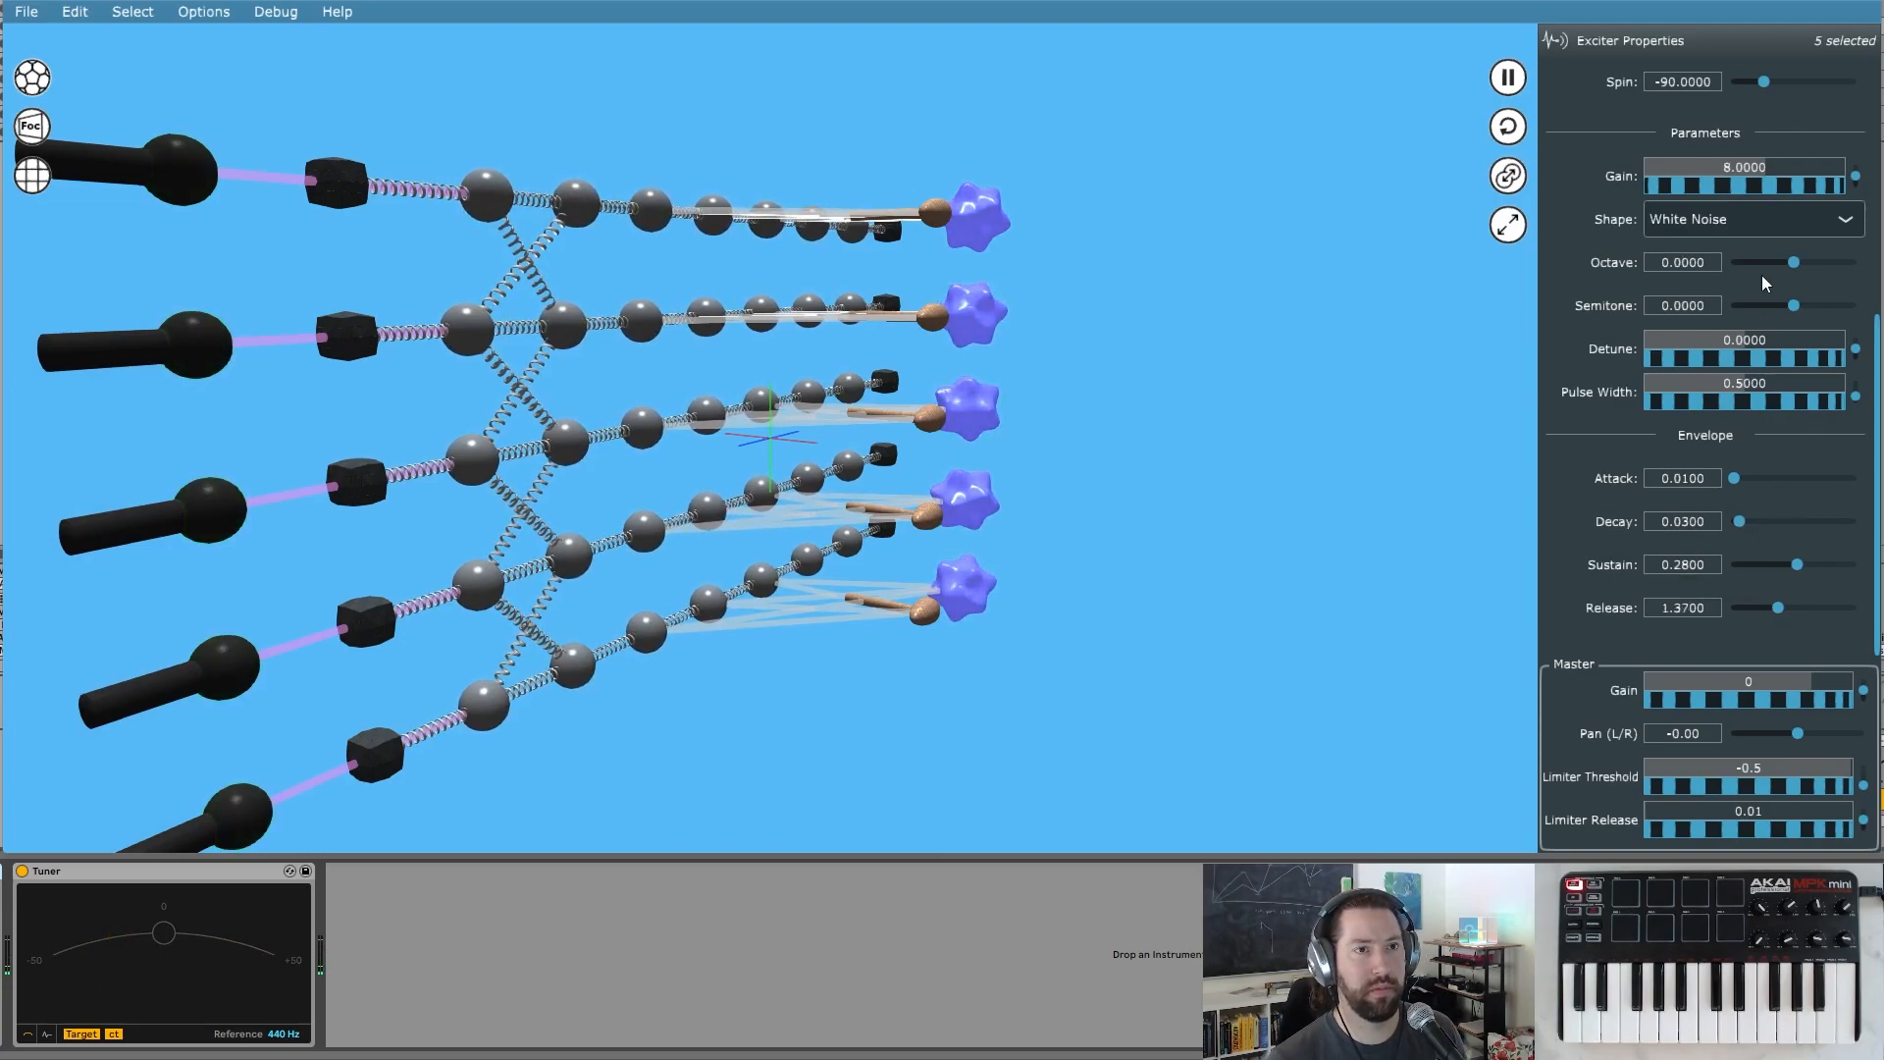
drag(1763, 182, 1774, 180)
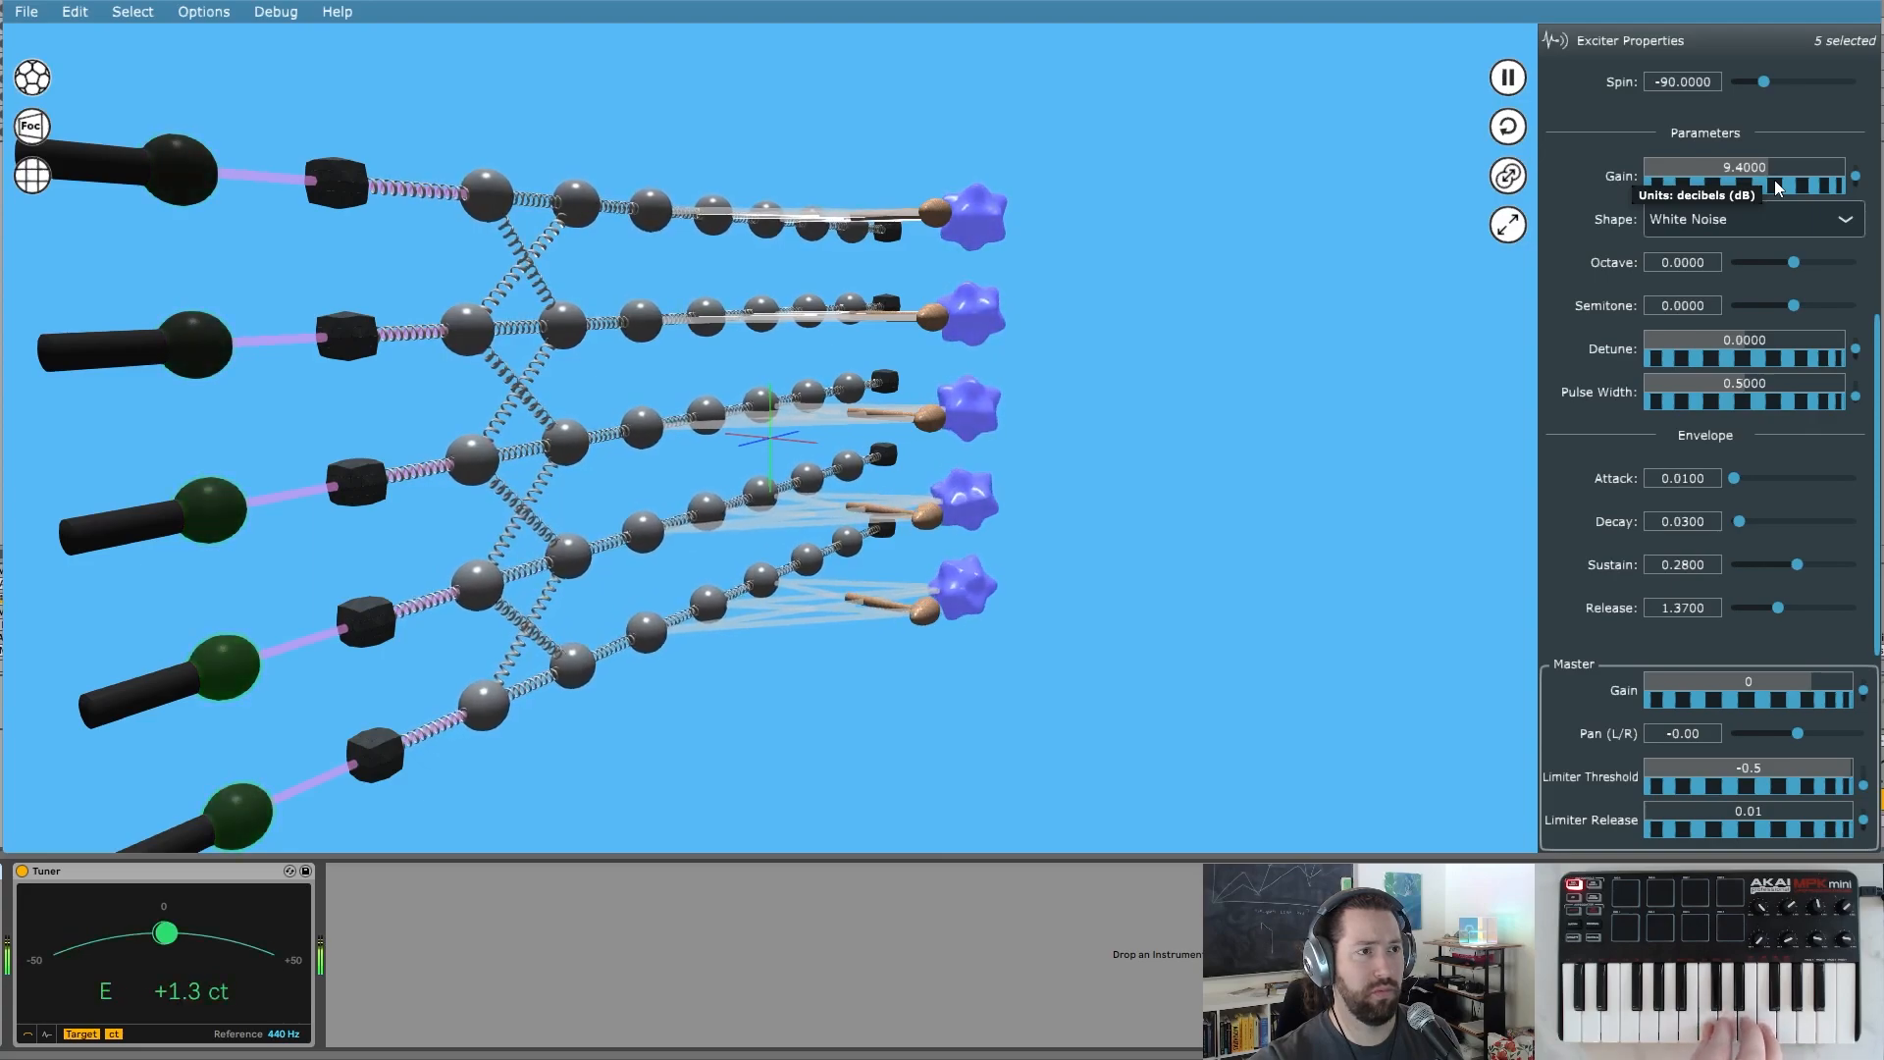
- Select the non-anchored bodies of all five strings and set their damping to 0.1805
drag(1198, 423, 628, 335)
drag(383, 116, 1045, 695)
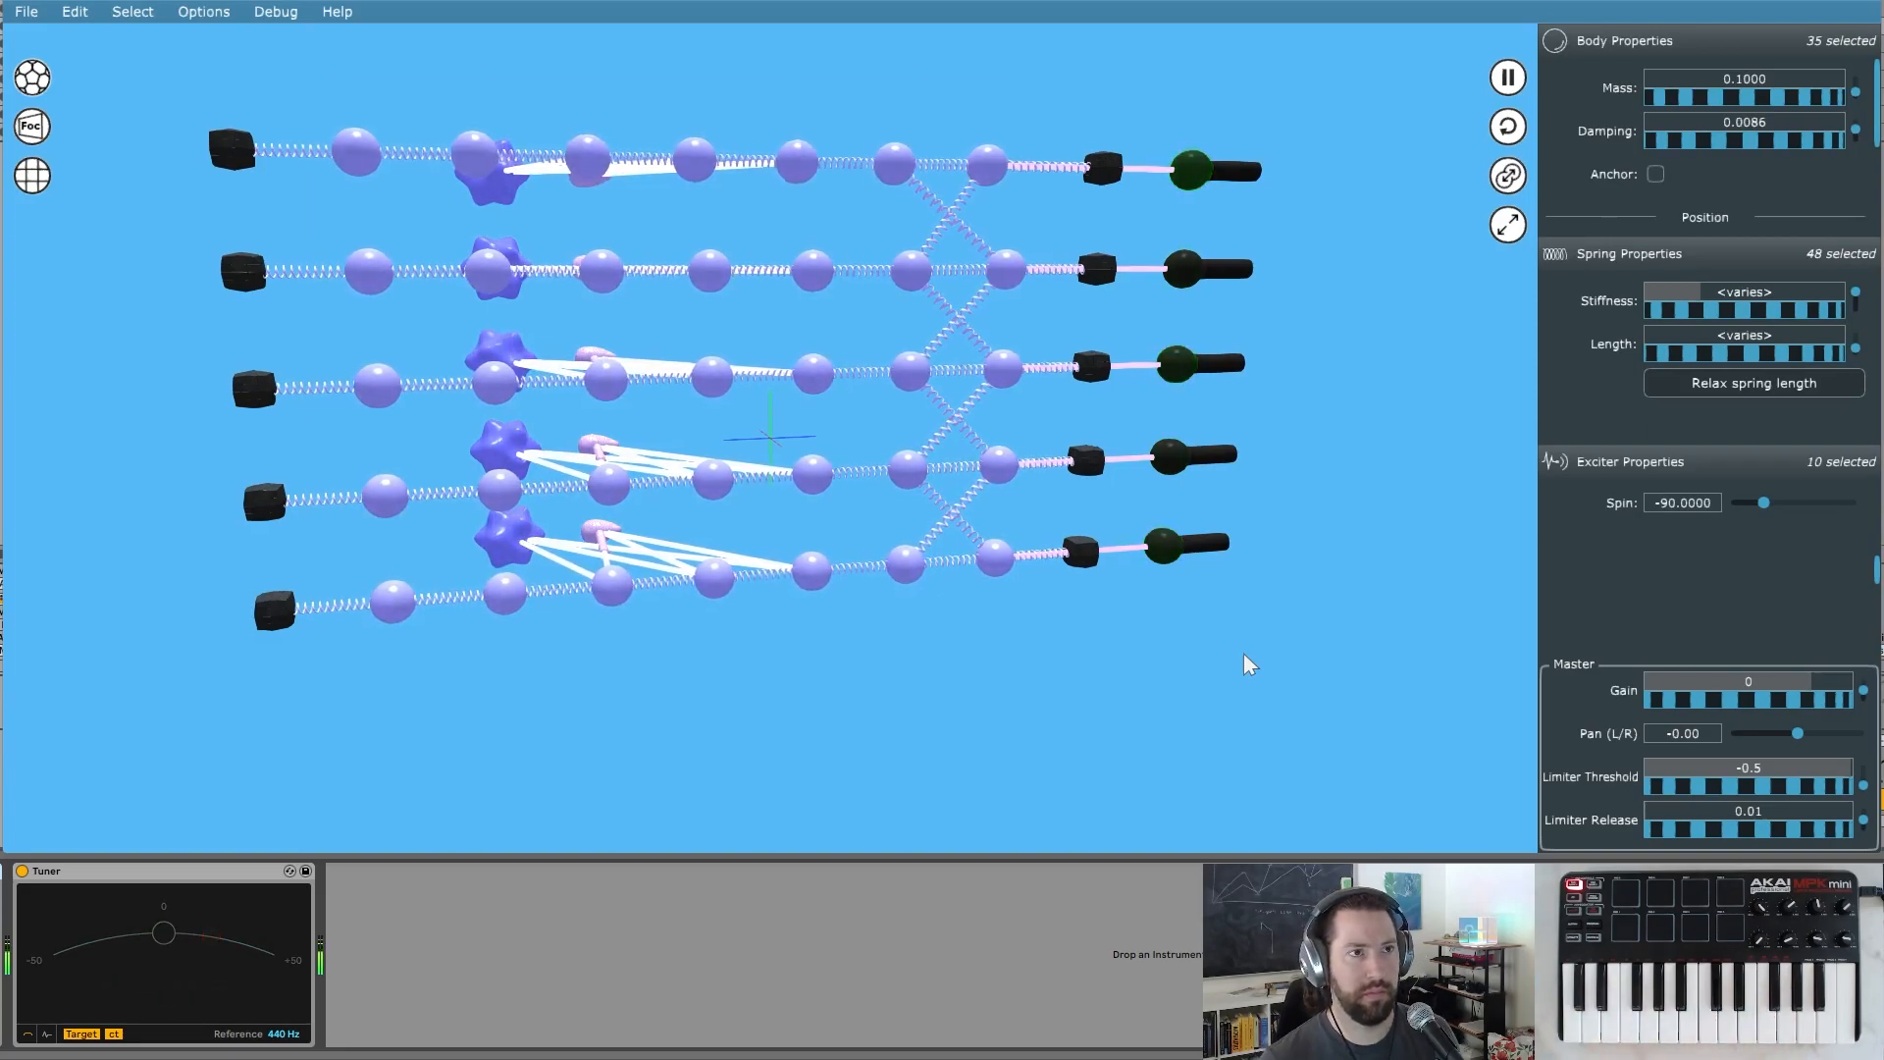
drag(1786, 153, 1858, 147)
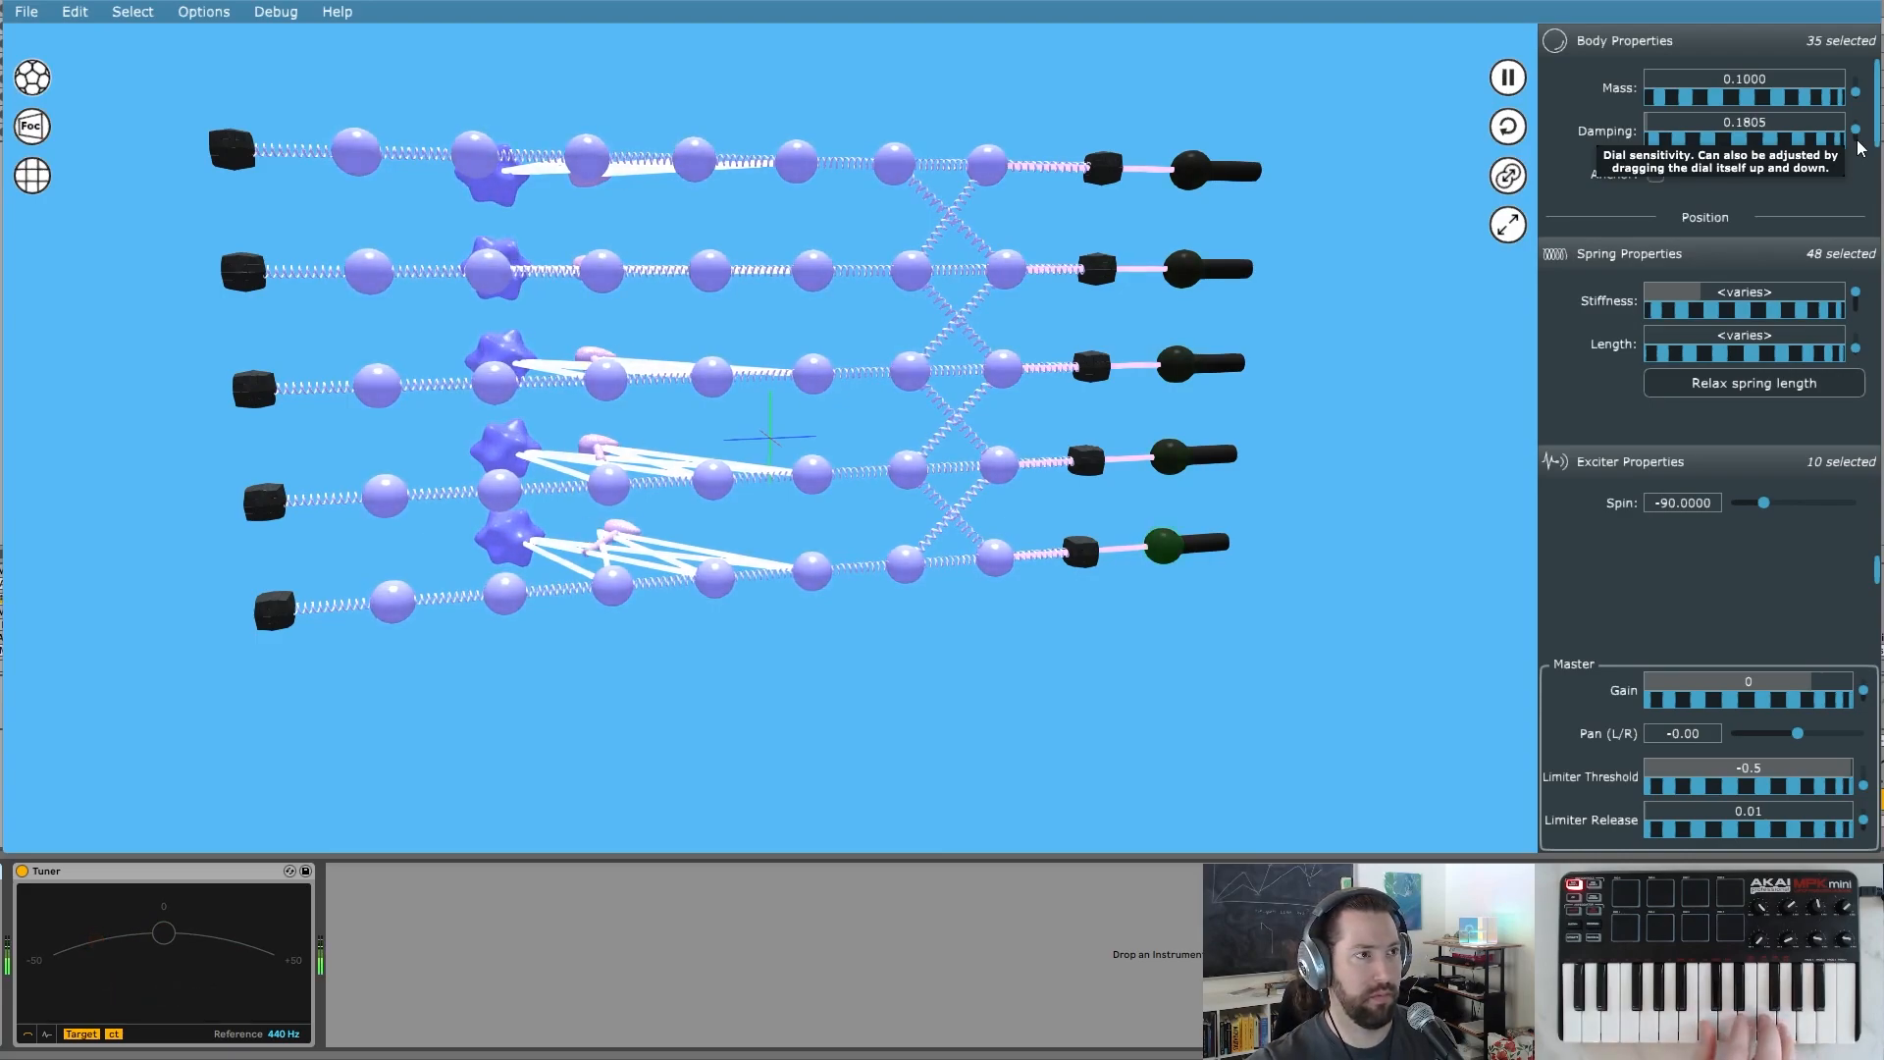
- Reselect the five white-noise oscillator exciters and set their gain to 12.8 dB and release to 2.27 seconds
drag(165, 375, 878, 381)
click(1159, 180)
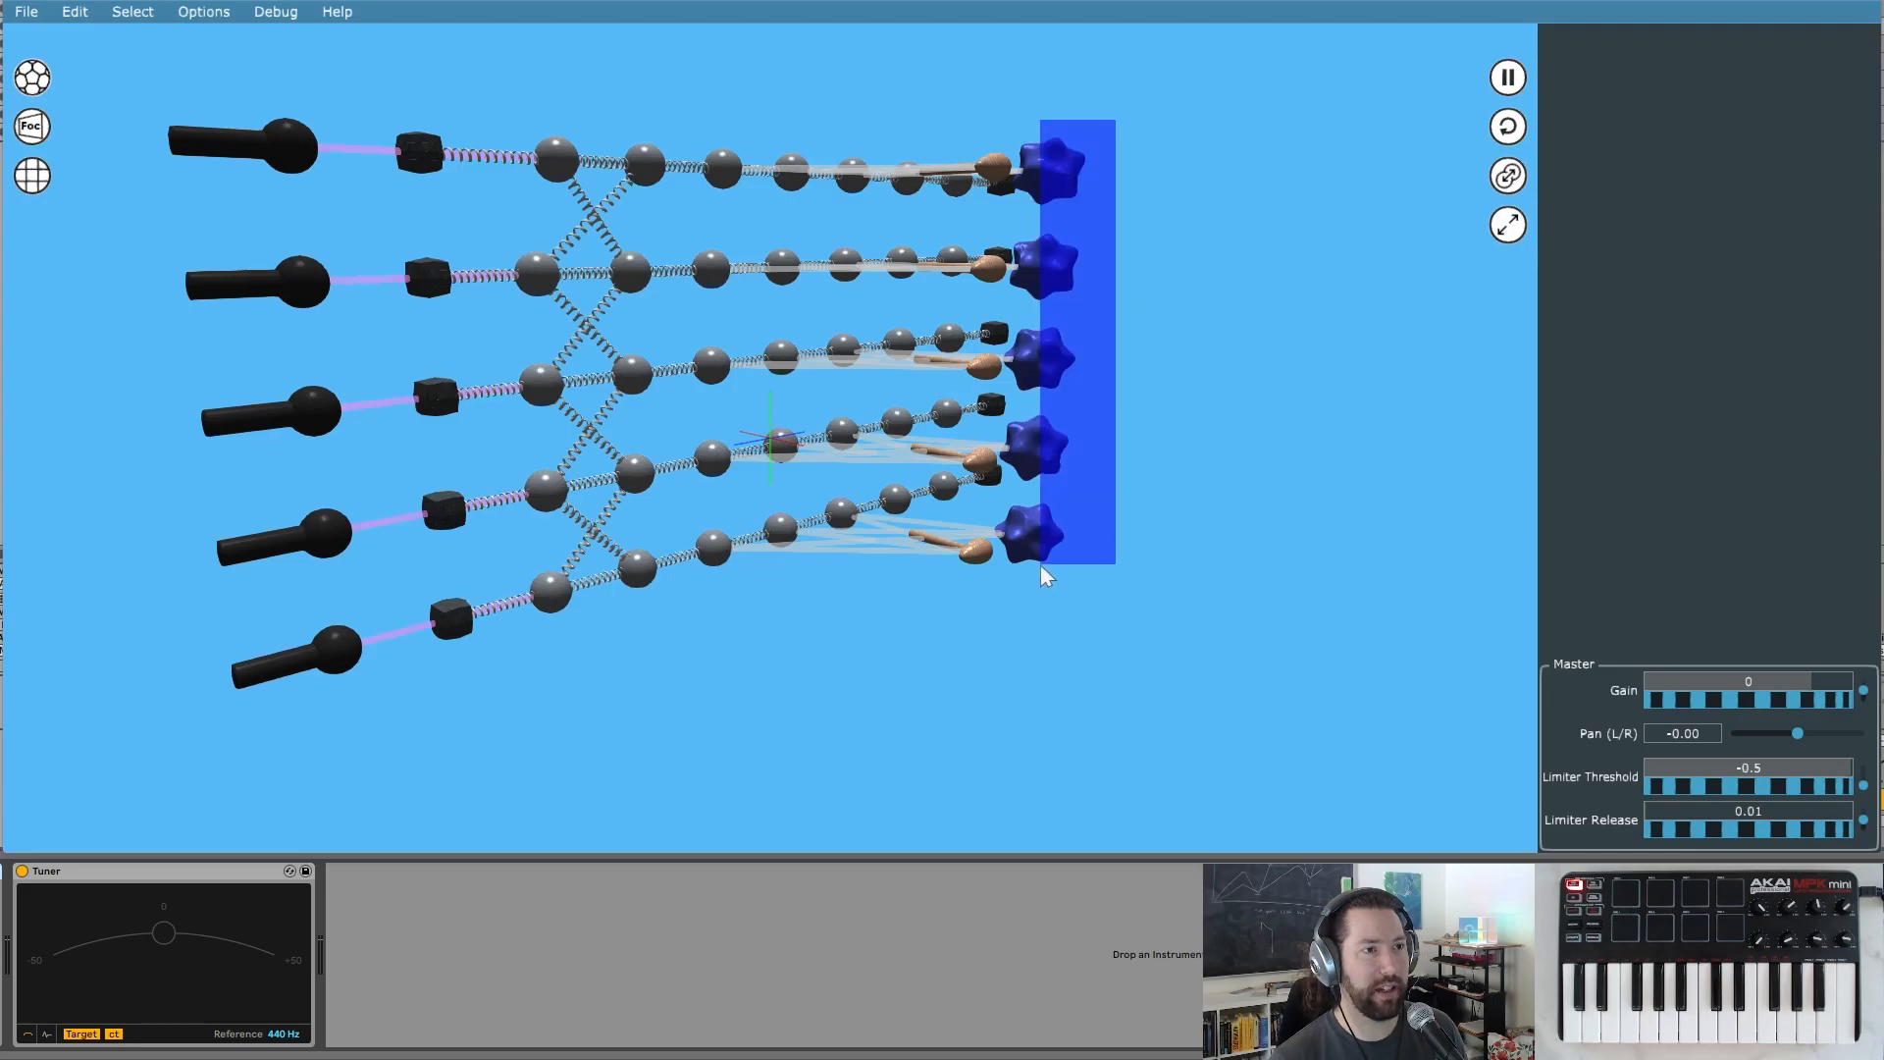
drag(1040, 596, 1040, 596)
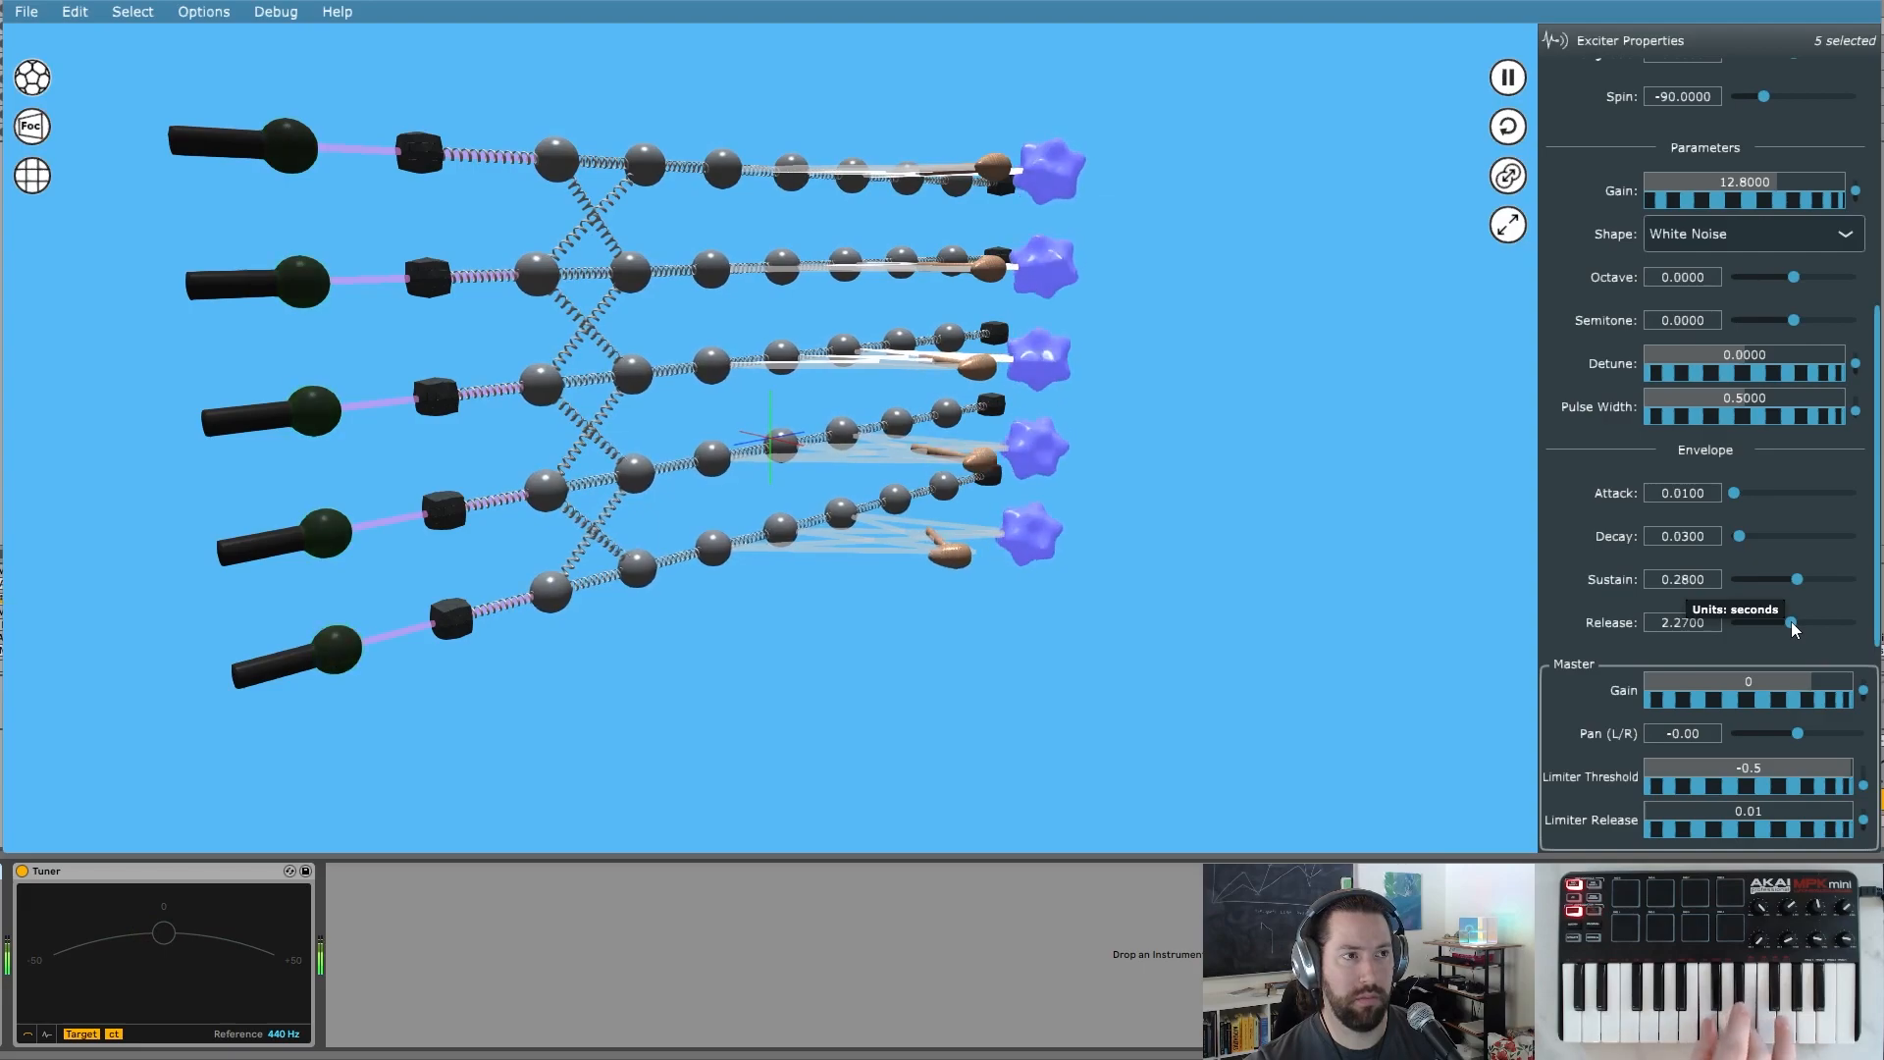
- Select all ten exciters, both mallets and oscillators, and rotate them to a spin of -180
drag(888, 552, 1148, 564)
click(510, 530)
drag(584, 417, 956, 404)
drag(1266, 474, 1065, 439)
drag(815, 118, 978, 654)
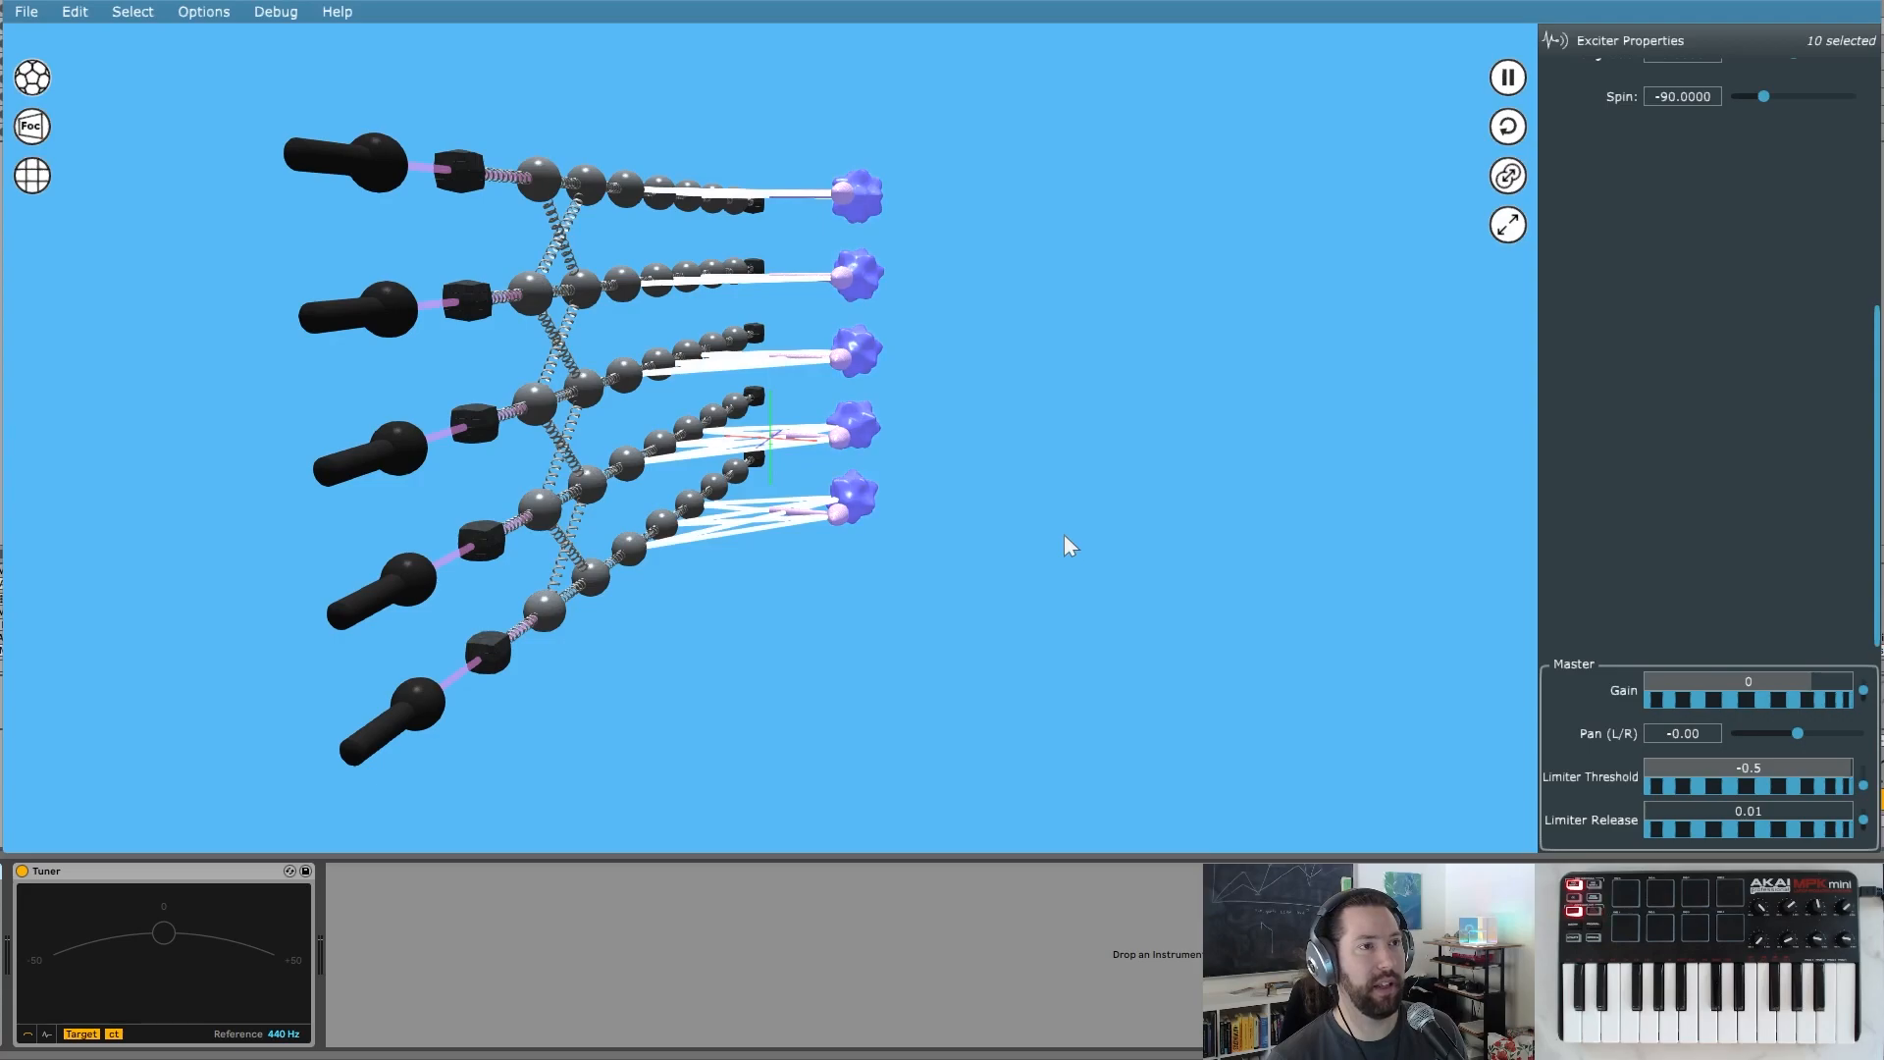
drag(1060, 344, 491, 458)
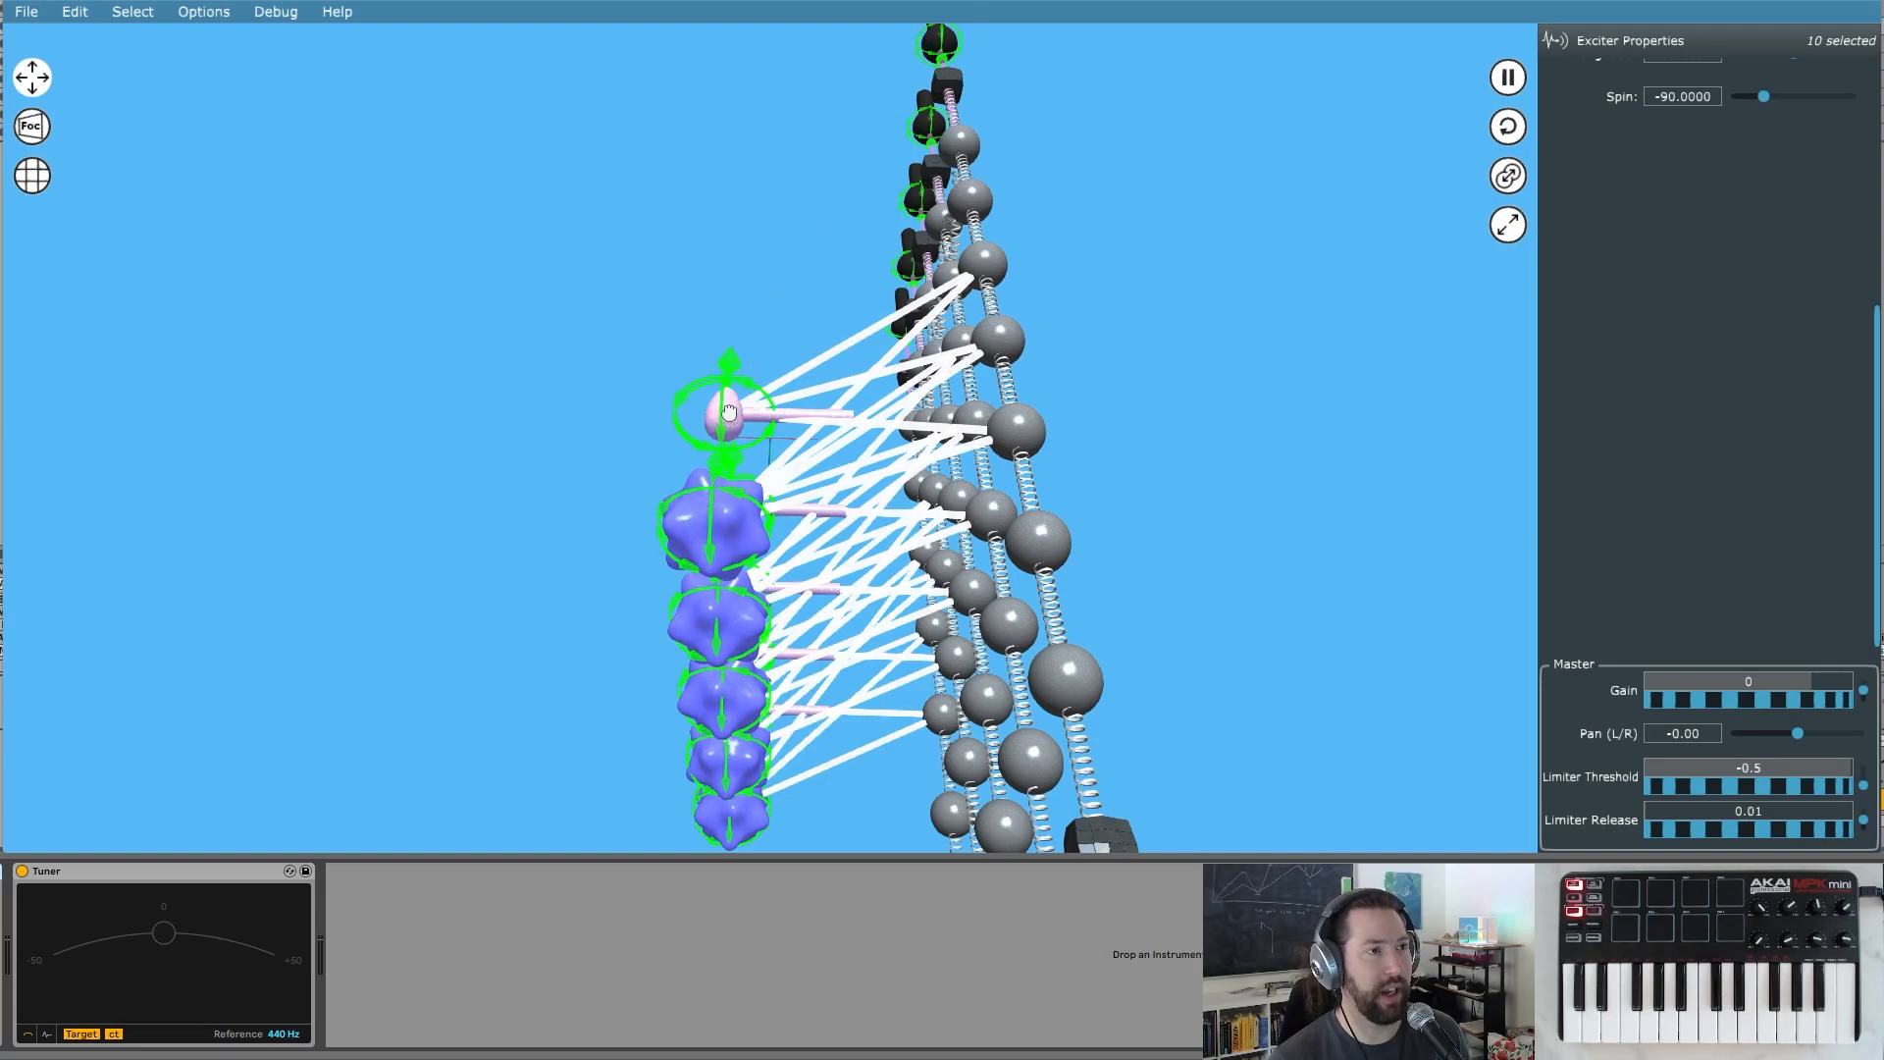
drag(719, 414, 665, 421)
drag(463, 330, 1128, 240)
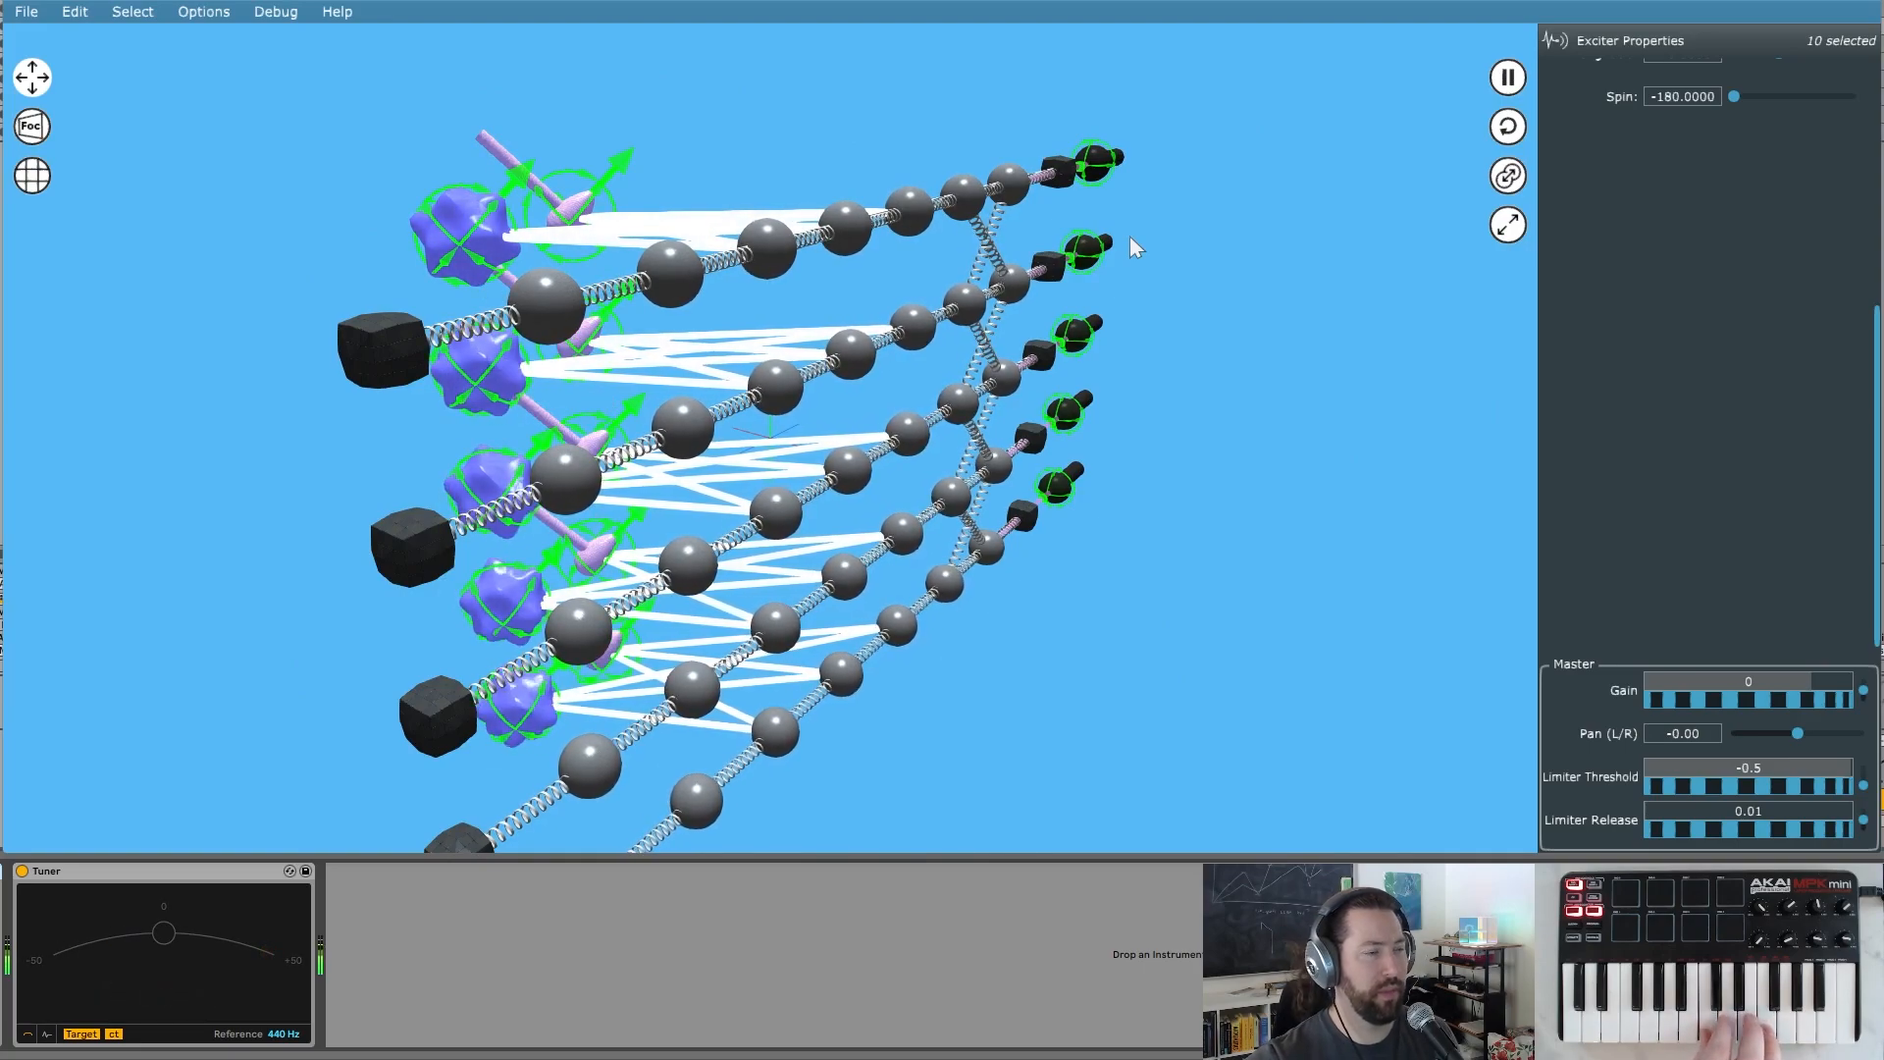
drag(718, 127, 874, 192)
drag(1235, 200, 651, 213)
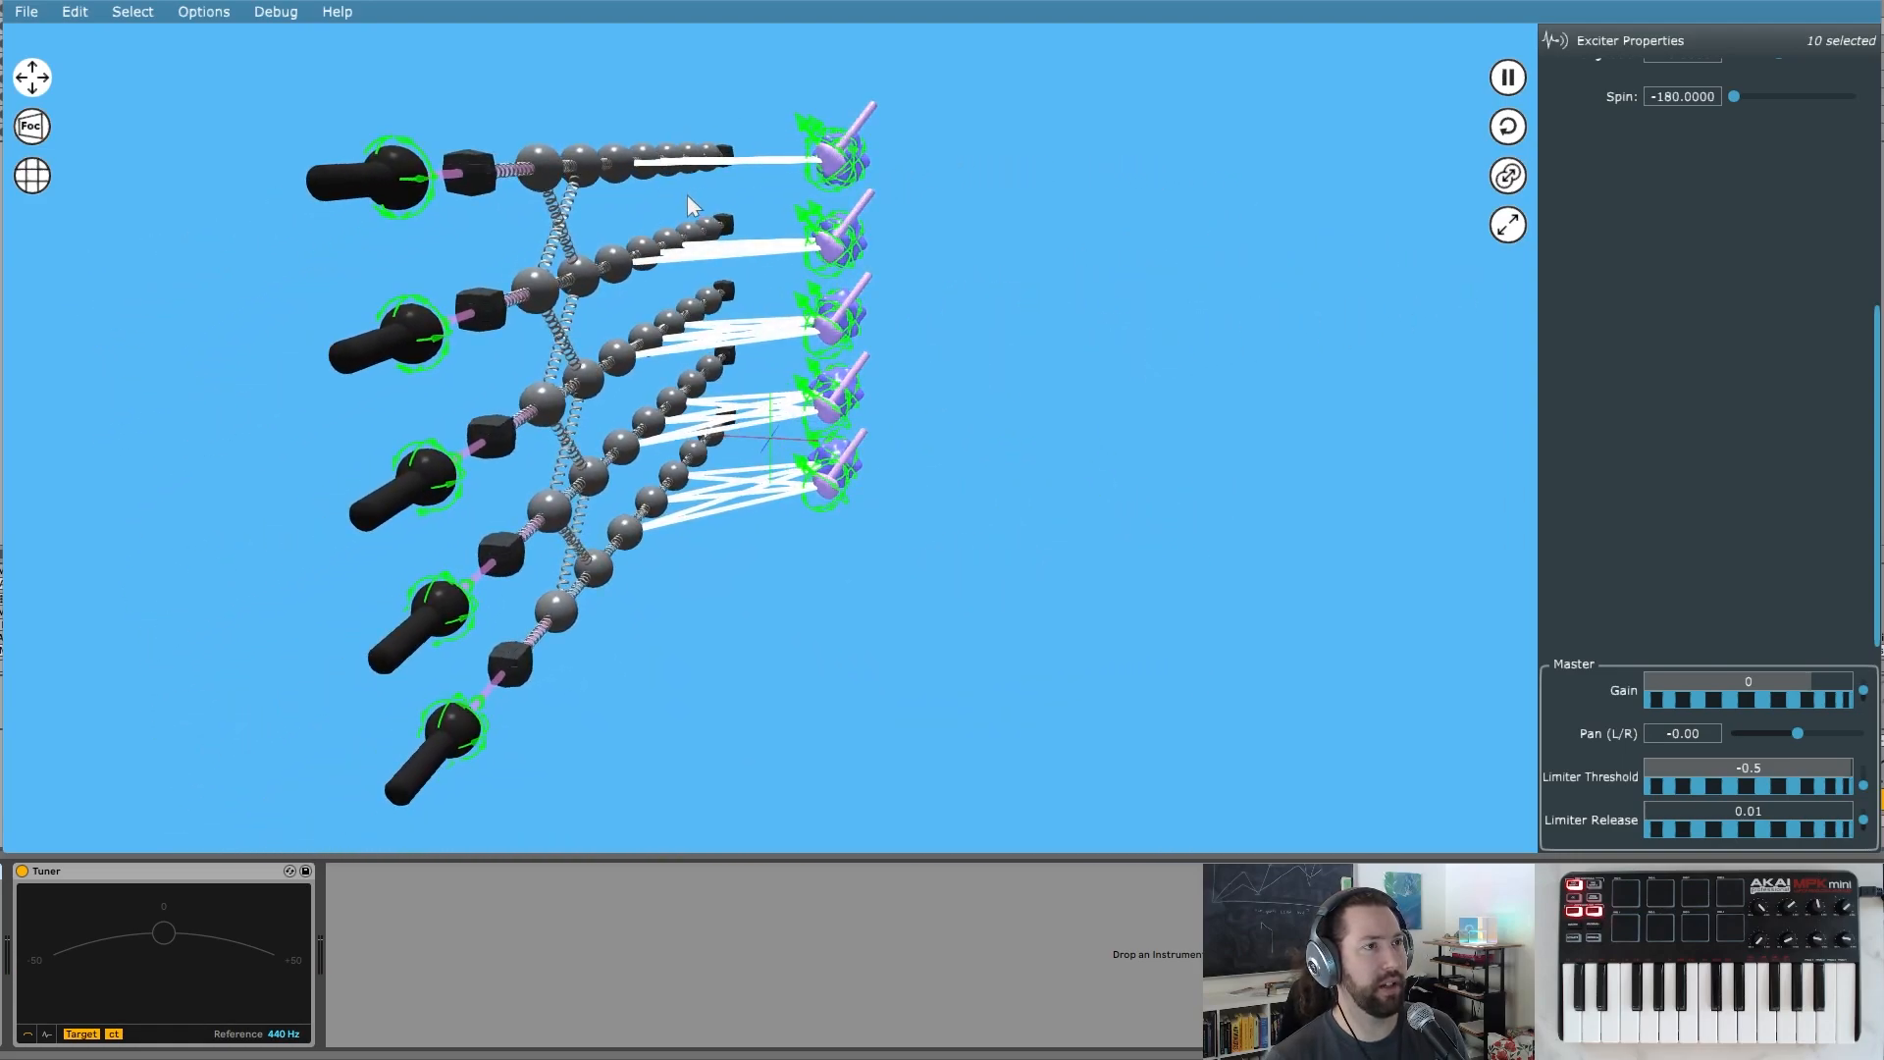
drag(412, 178, 656, 218)
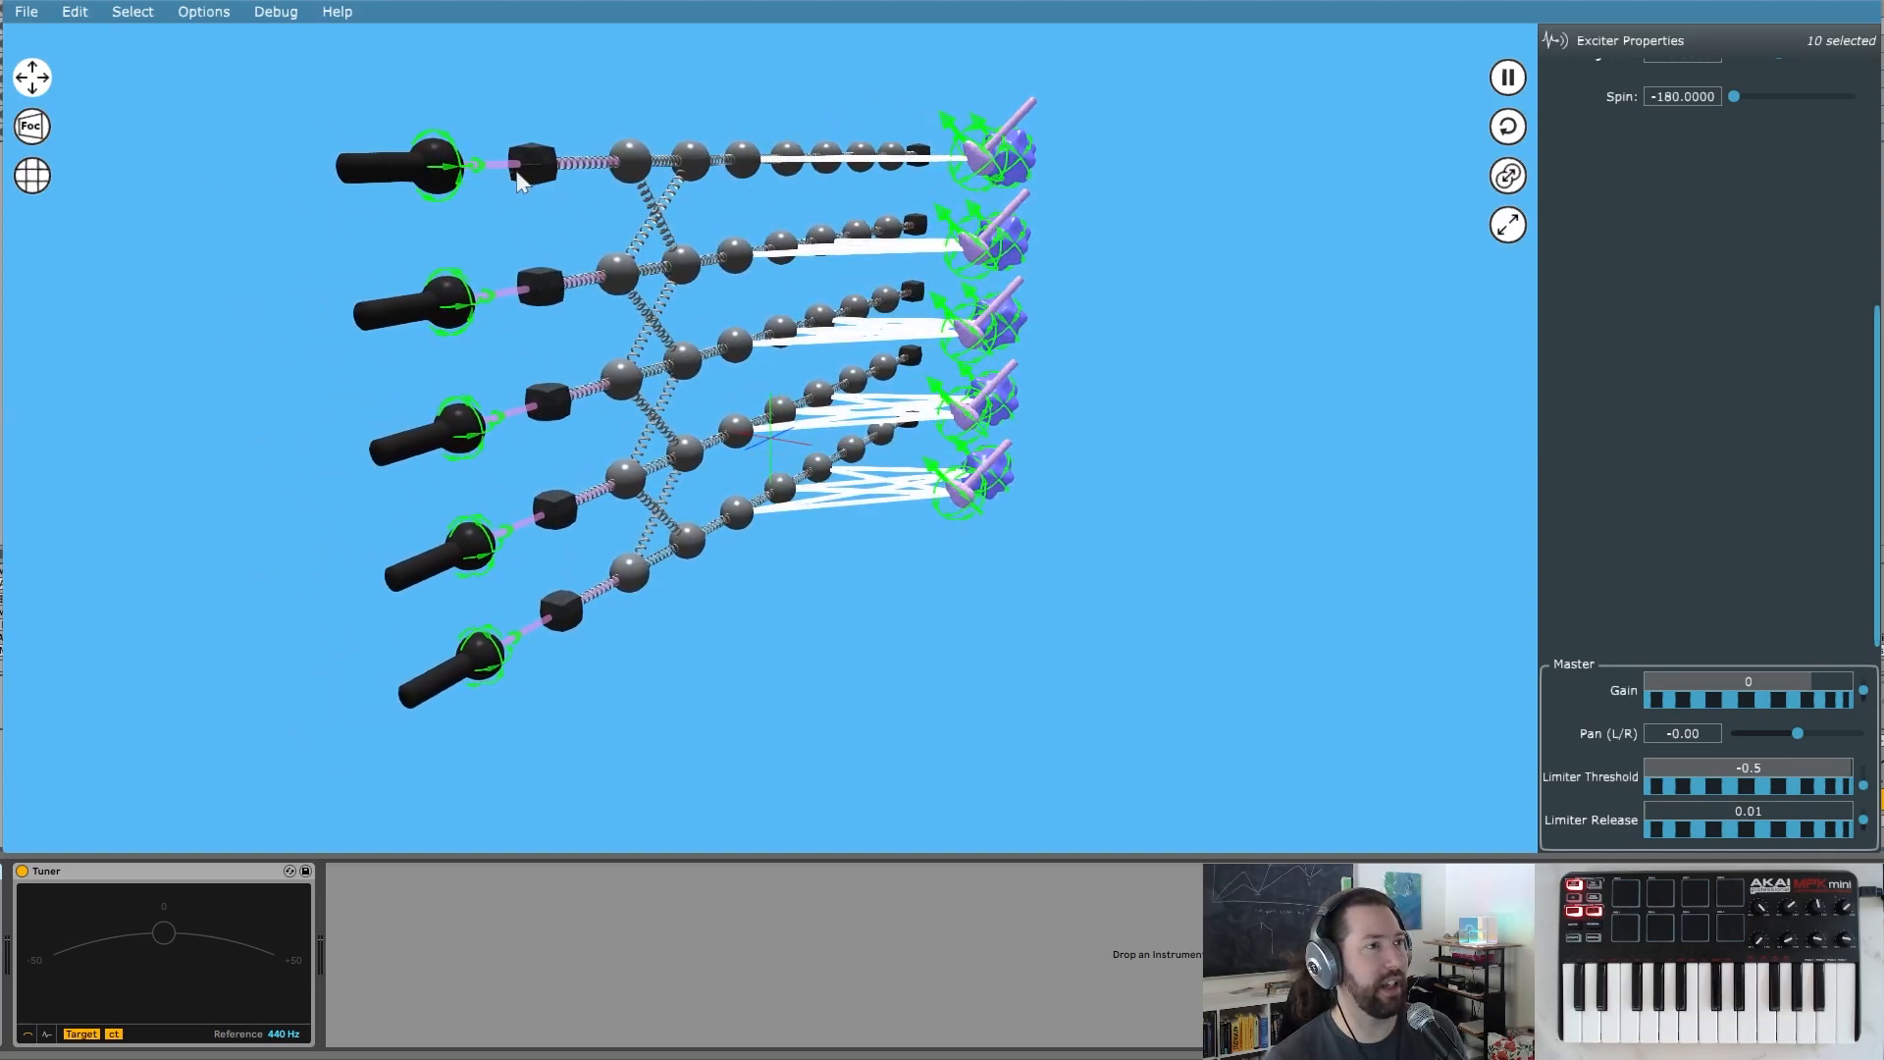
- Add a Midi Control modulator near the microphones at position x -2, y 3, z 3
drag(254, 121, 437, 692)
drag(698, 719, 825, 667)
right_click(1057, 391)
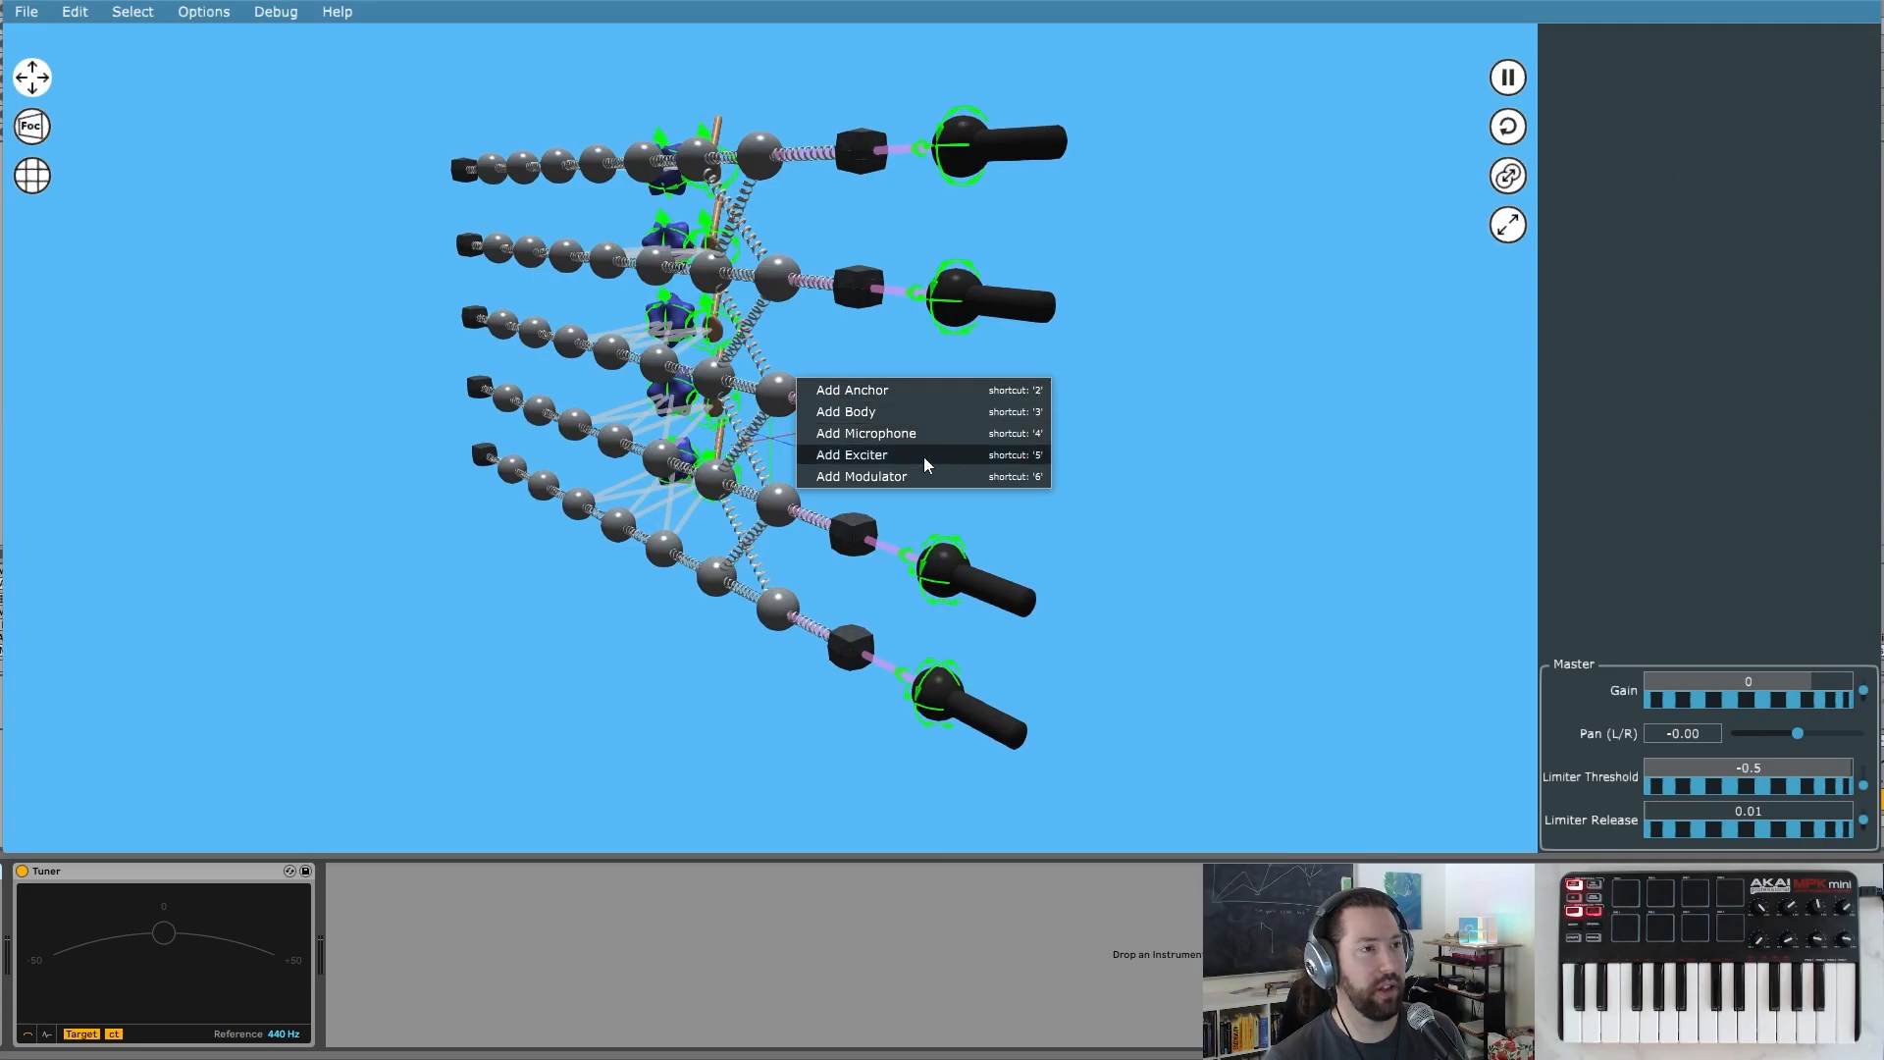
click(1046, 477)
click(1146, 343)
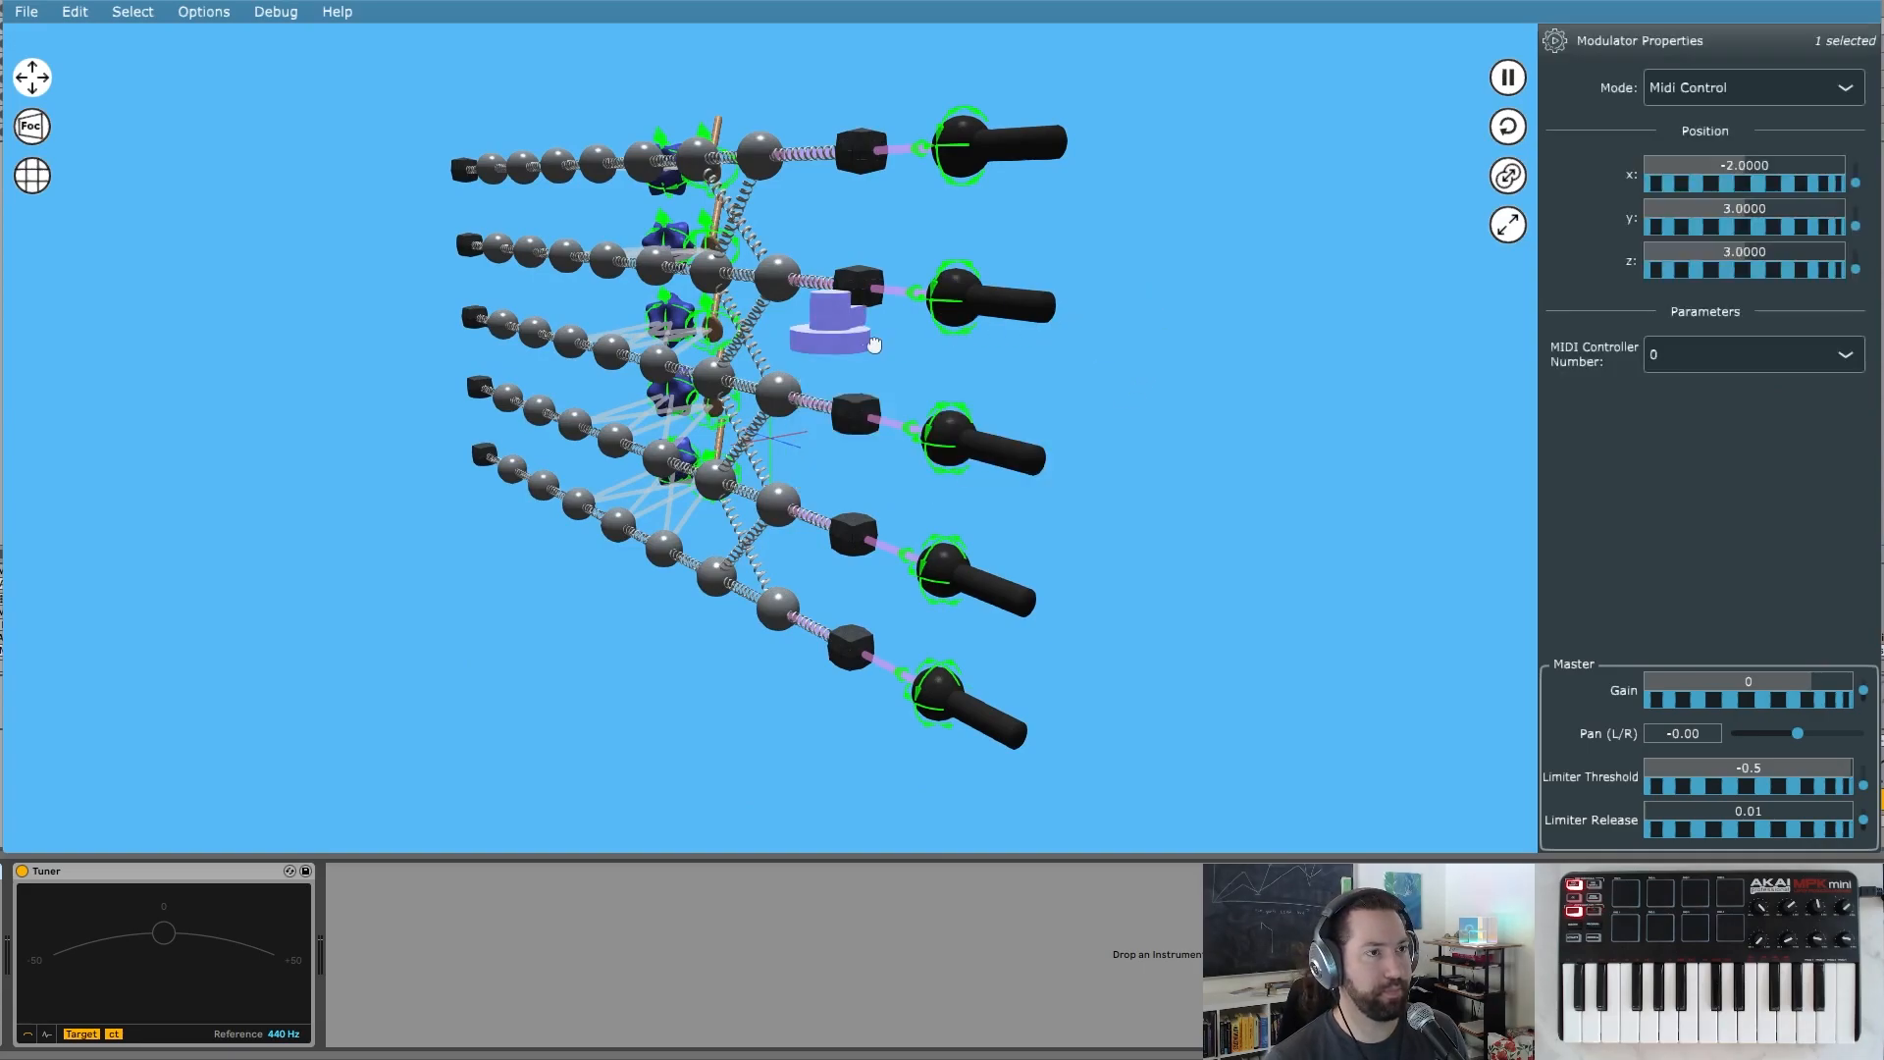
mouse_move(856, 369)
mouse_down()
mouse_move(883, 421)
mouse_move(832, 365)
mouse_up()
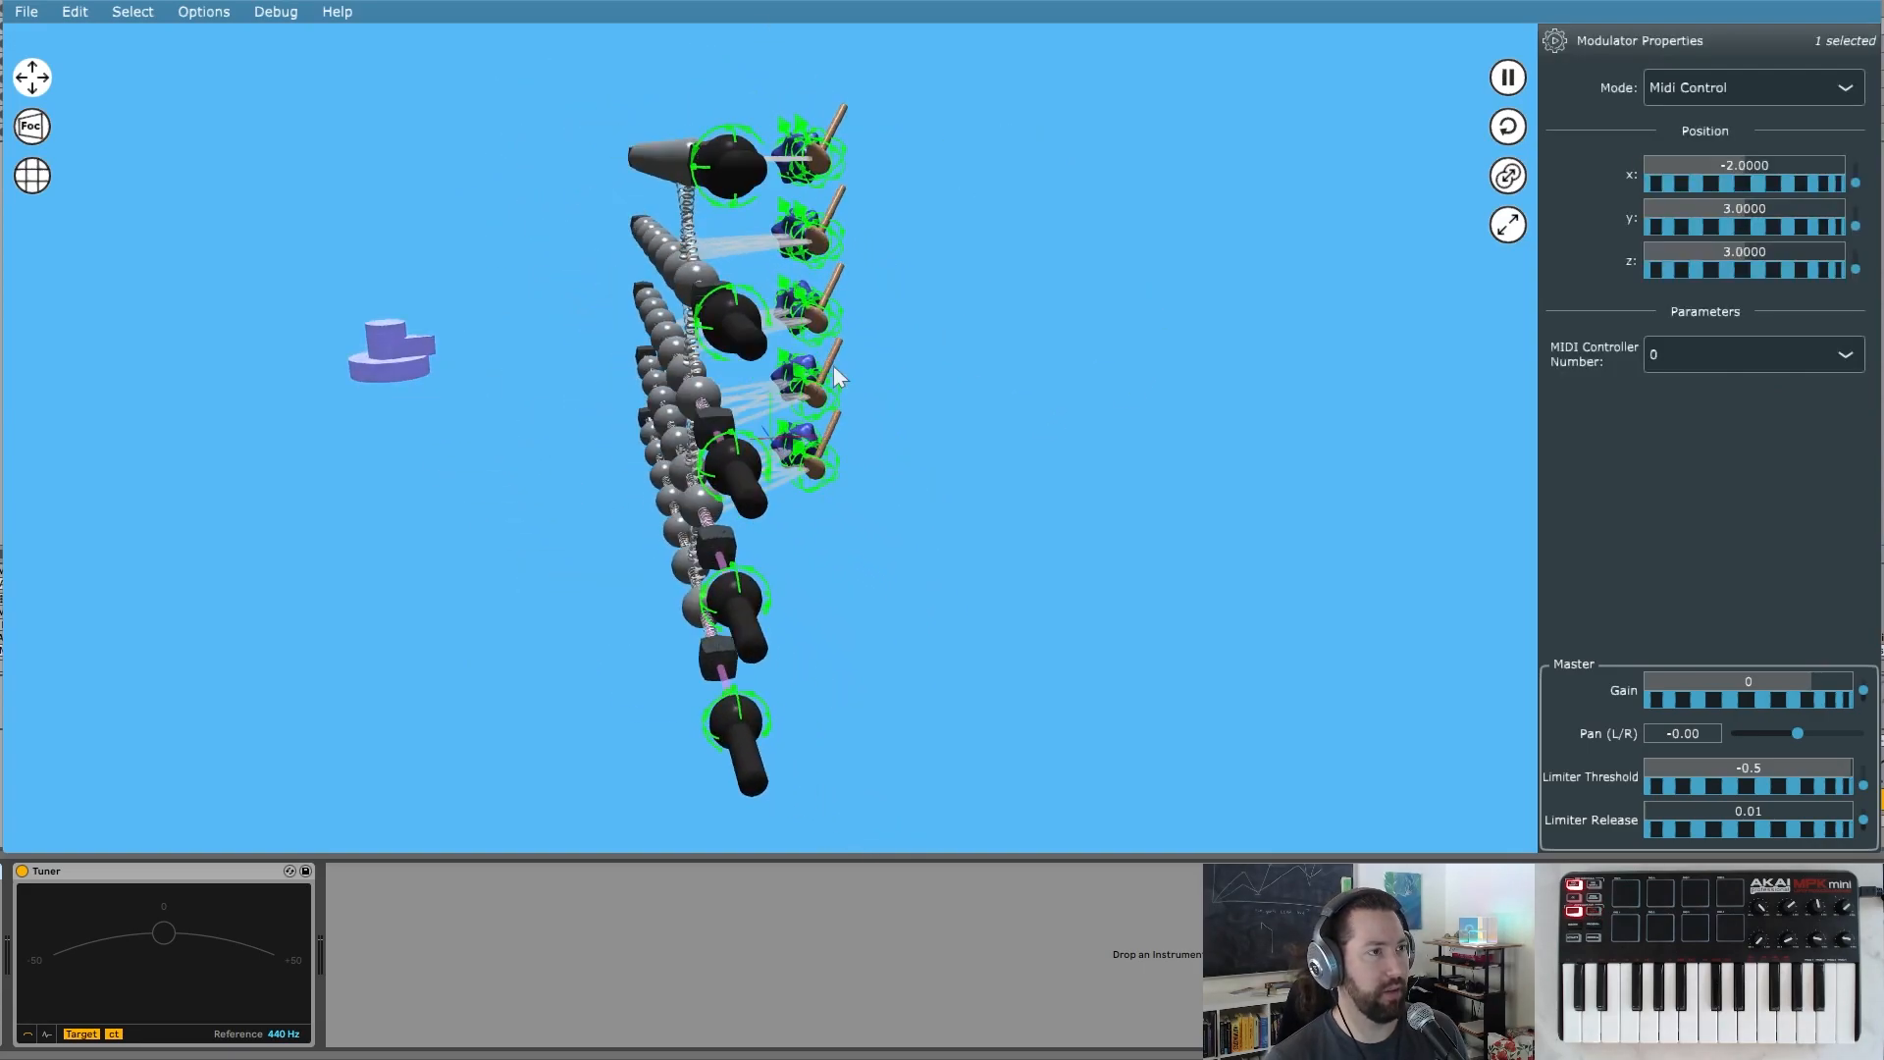
- Link the modulator to each of the five microphones
drag(395, 356, 604, 228)
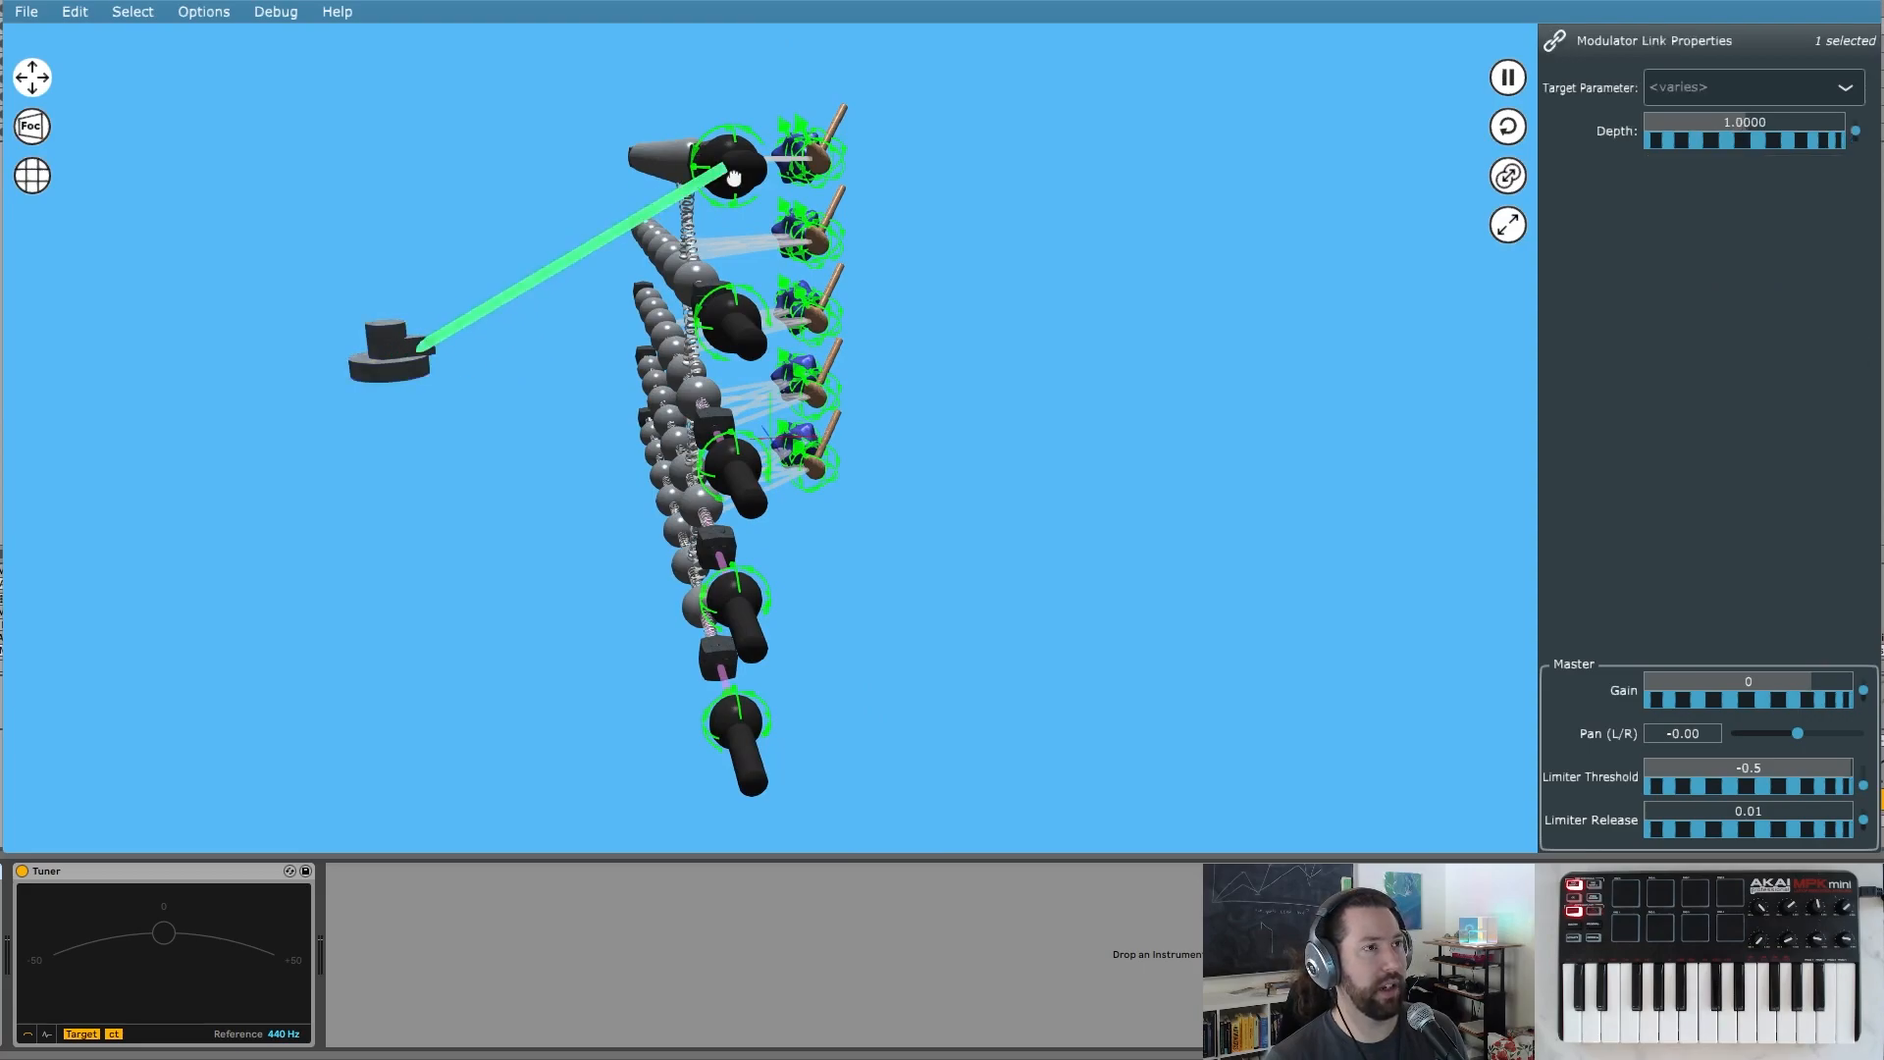
drag(734, 178, 735, 179)
drag(426, 316, 550, 398)
drag(684, 476, 886, 231)
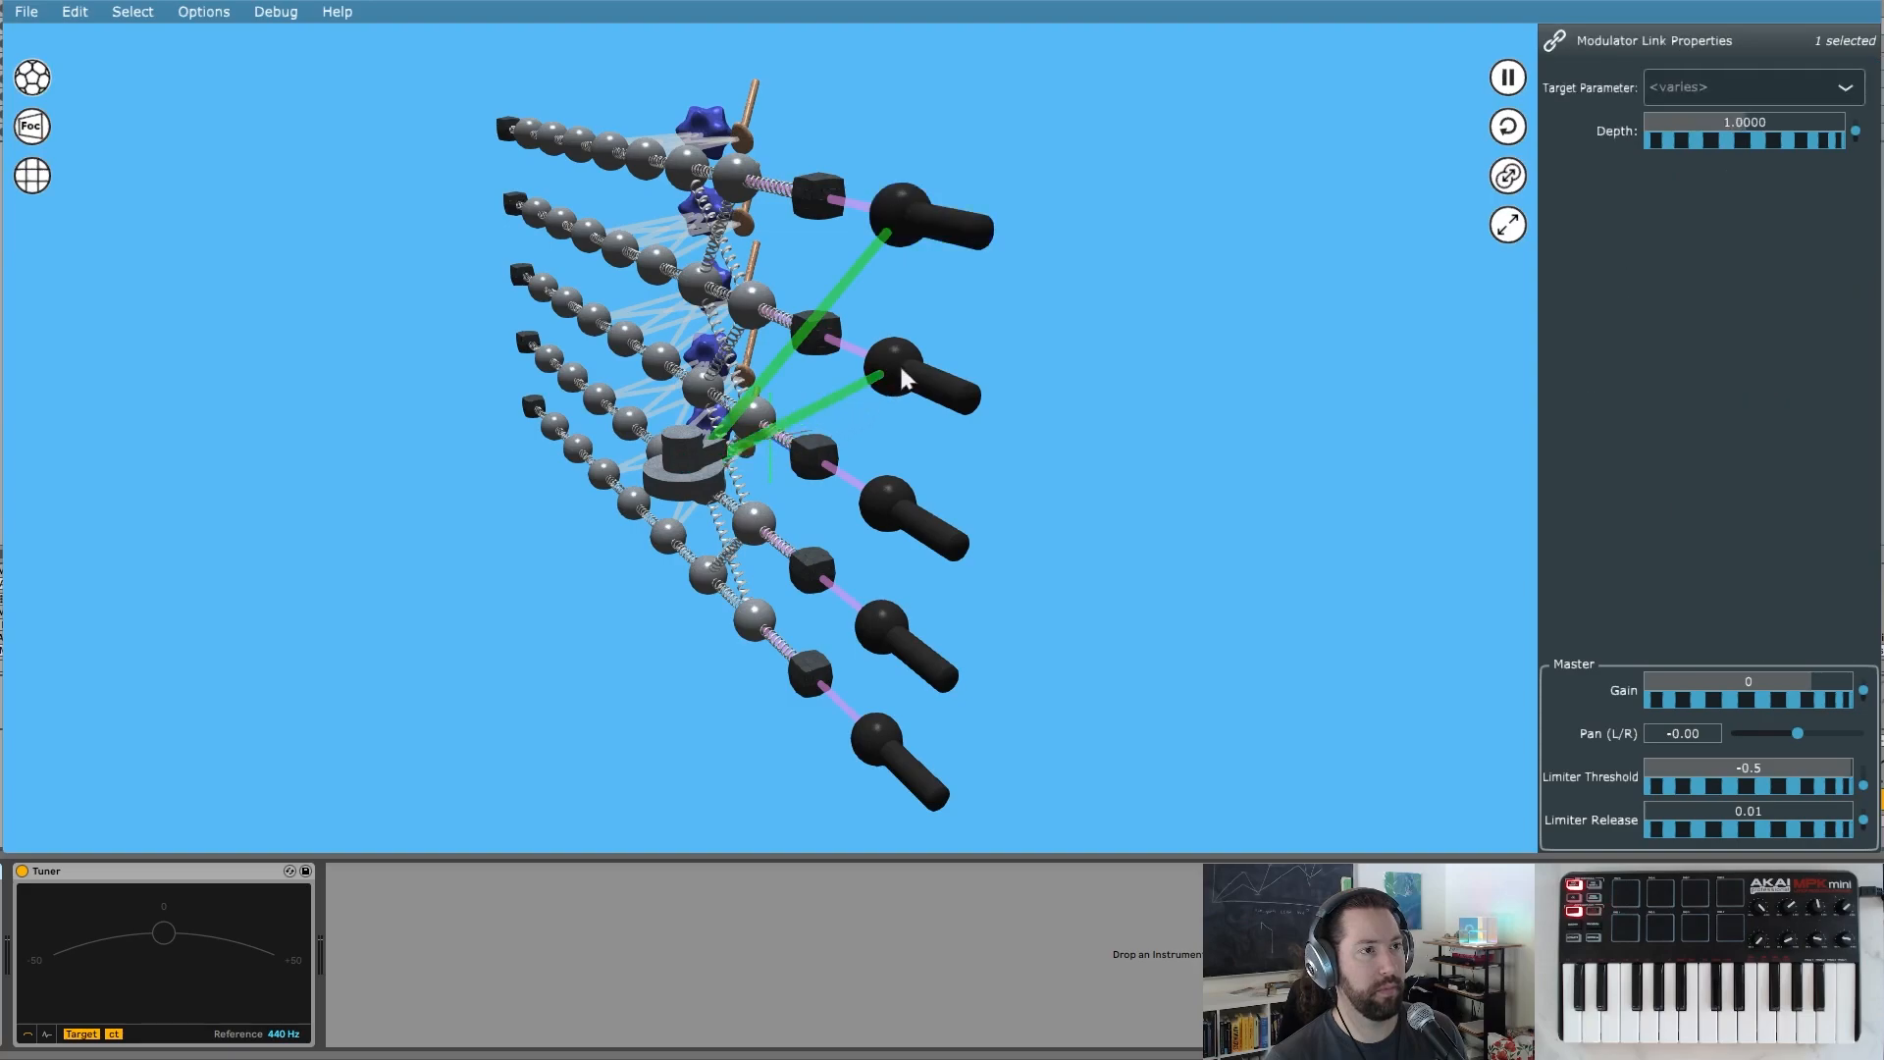
drag(684, 482, 880, 511)
drag(862, 648, 869, 633)
drag(692, 469, 692, 469)
drag(884, 746, 884, 745)
- Target the five modulator links at Position X and switch the modulator's mode to LFO
drag(715, 621, 1027, 631)
double_click(1333, 289)
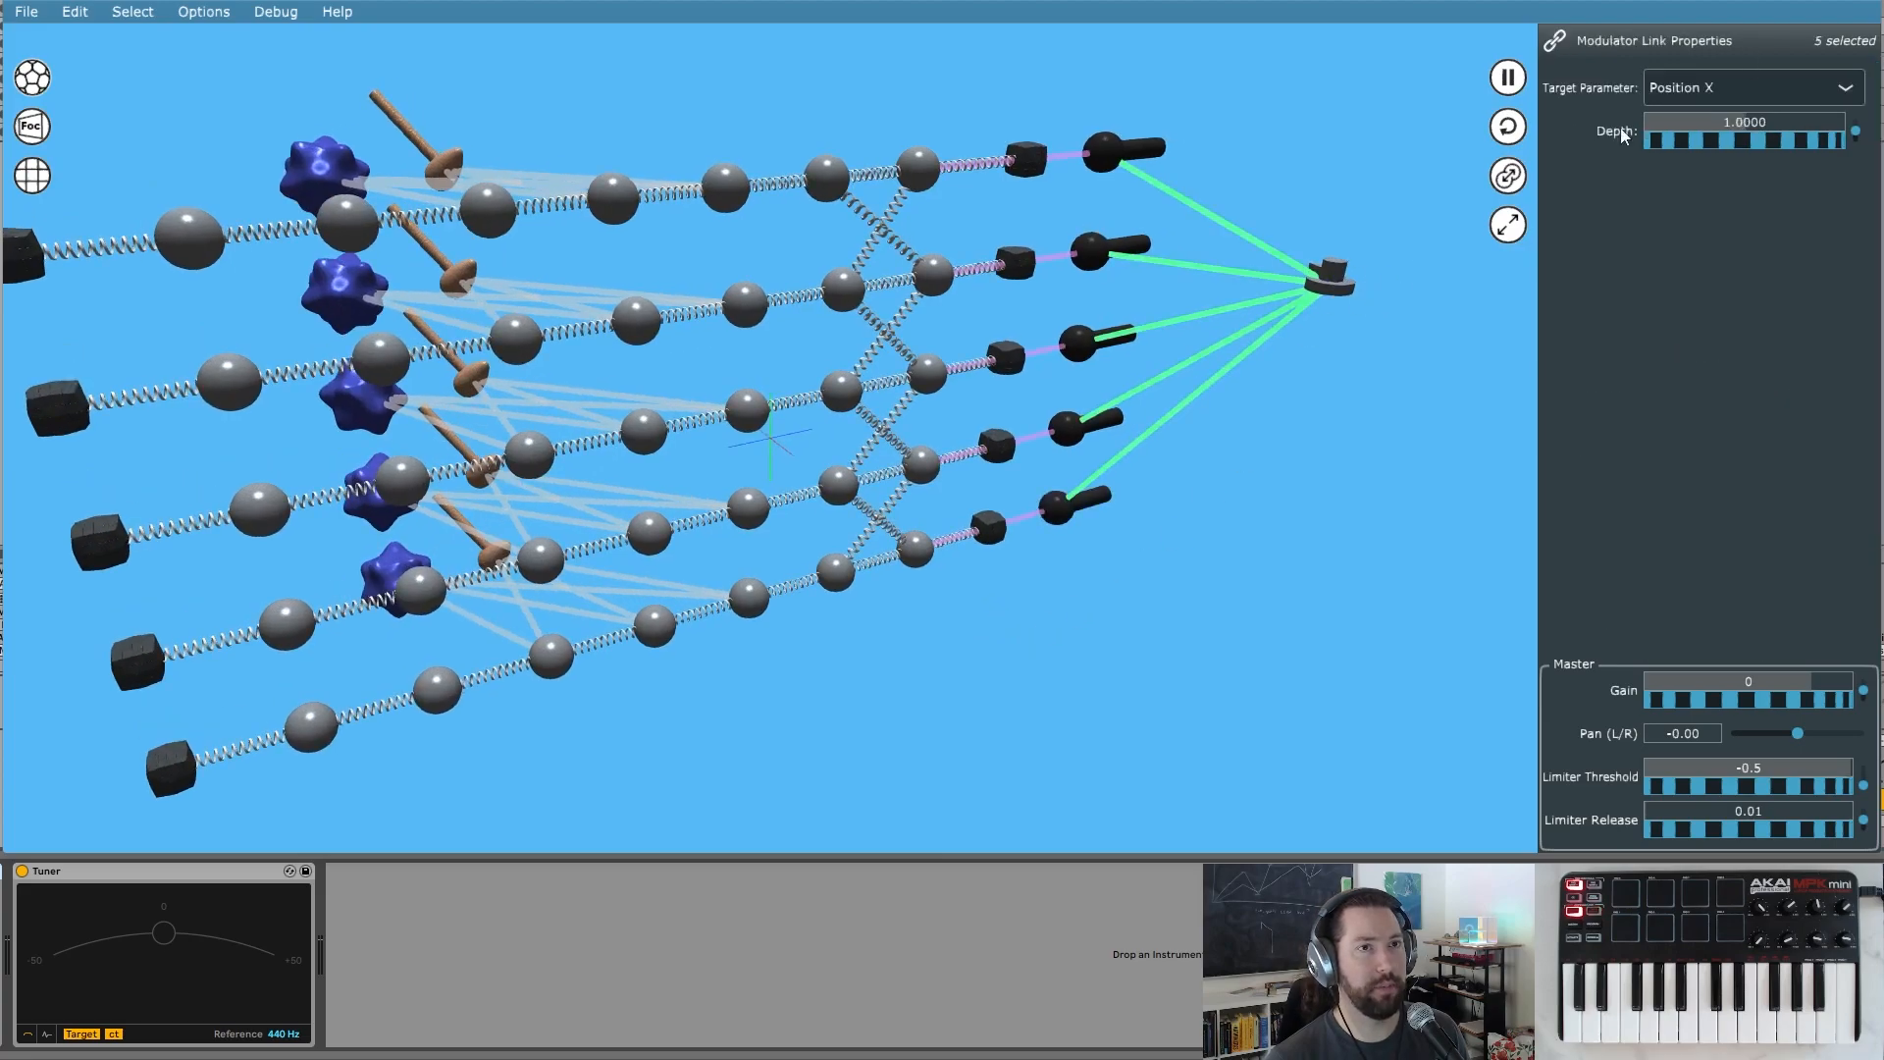
click(1339, 300)
click(1692, 86)
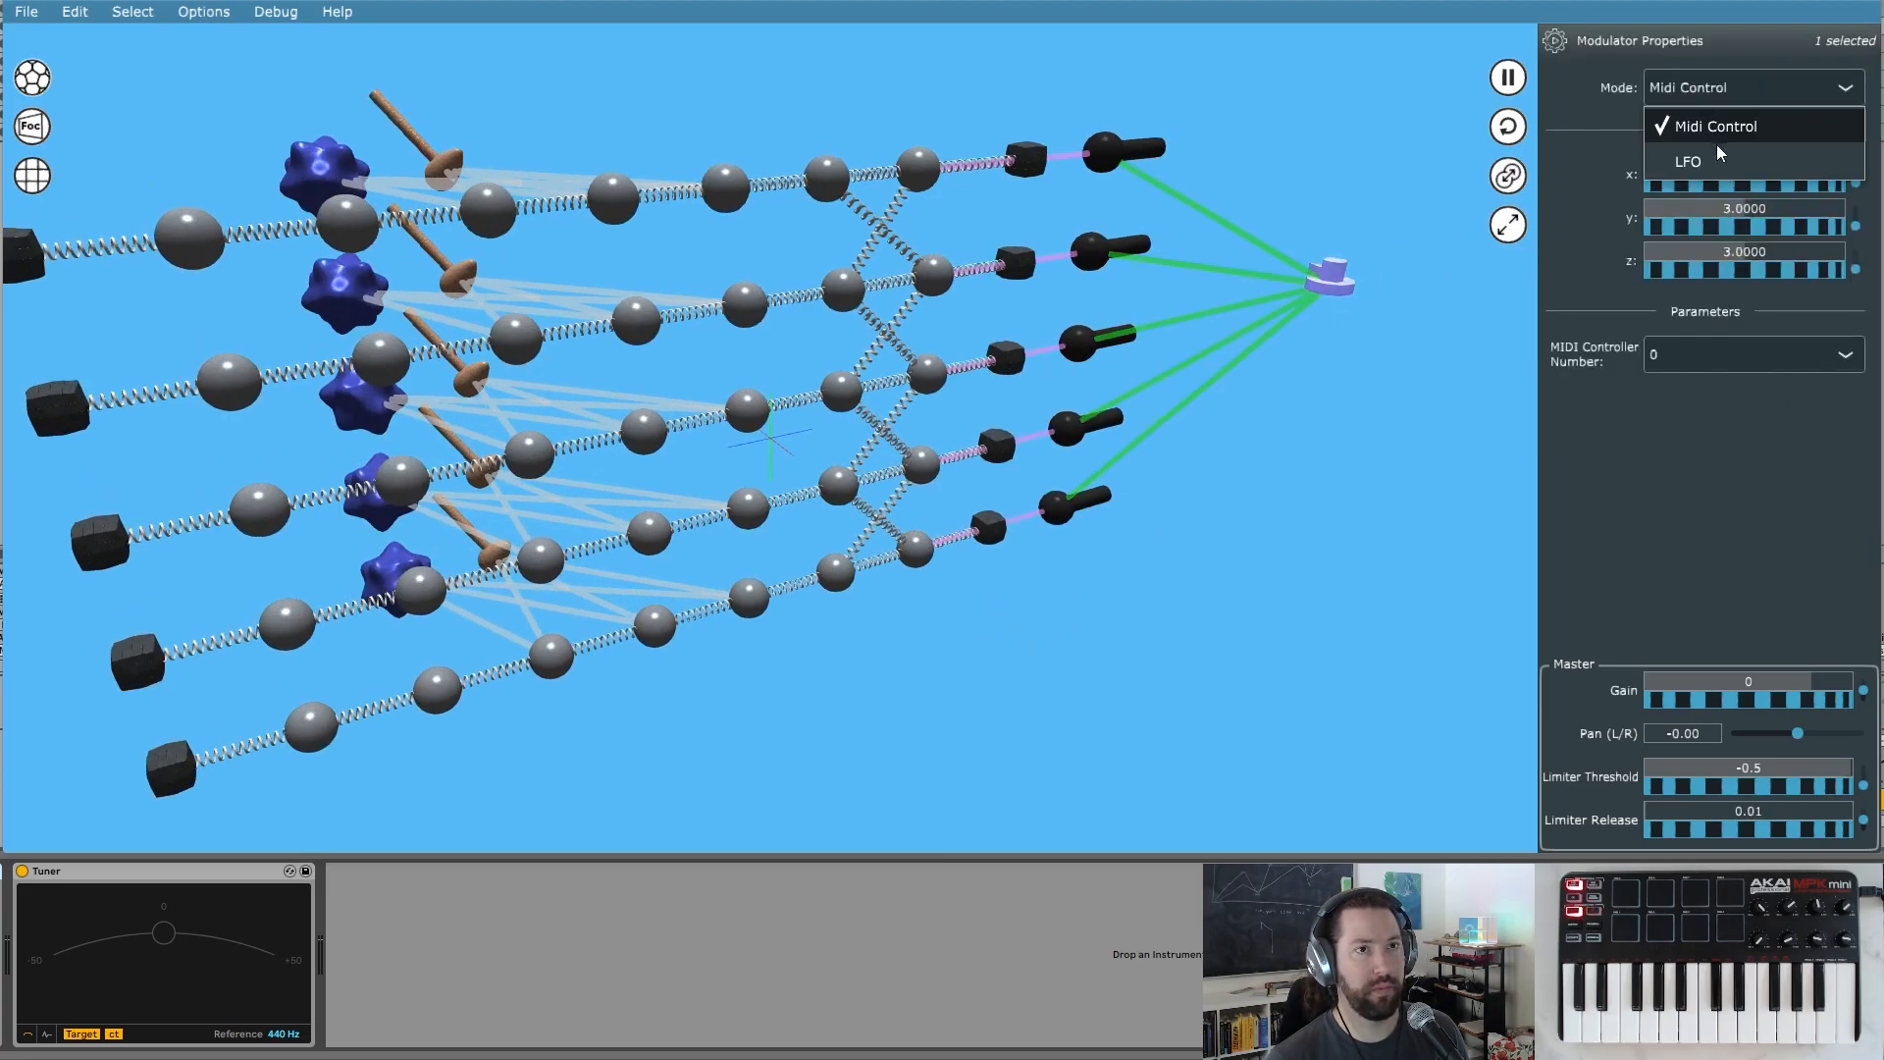
click(1717, 144)
- Set the five modulator links to target Position Y with a depth of 2.29, and set the LFO's frequency to 1.8
drag(1261, 142, 1246, 420)
click(1754, 88)
click(1733, 161)
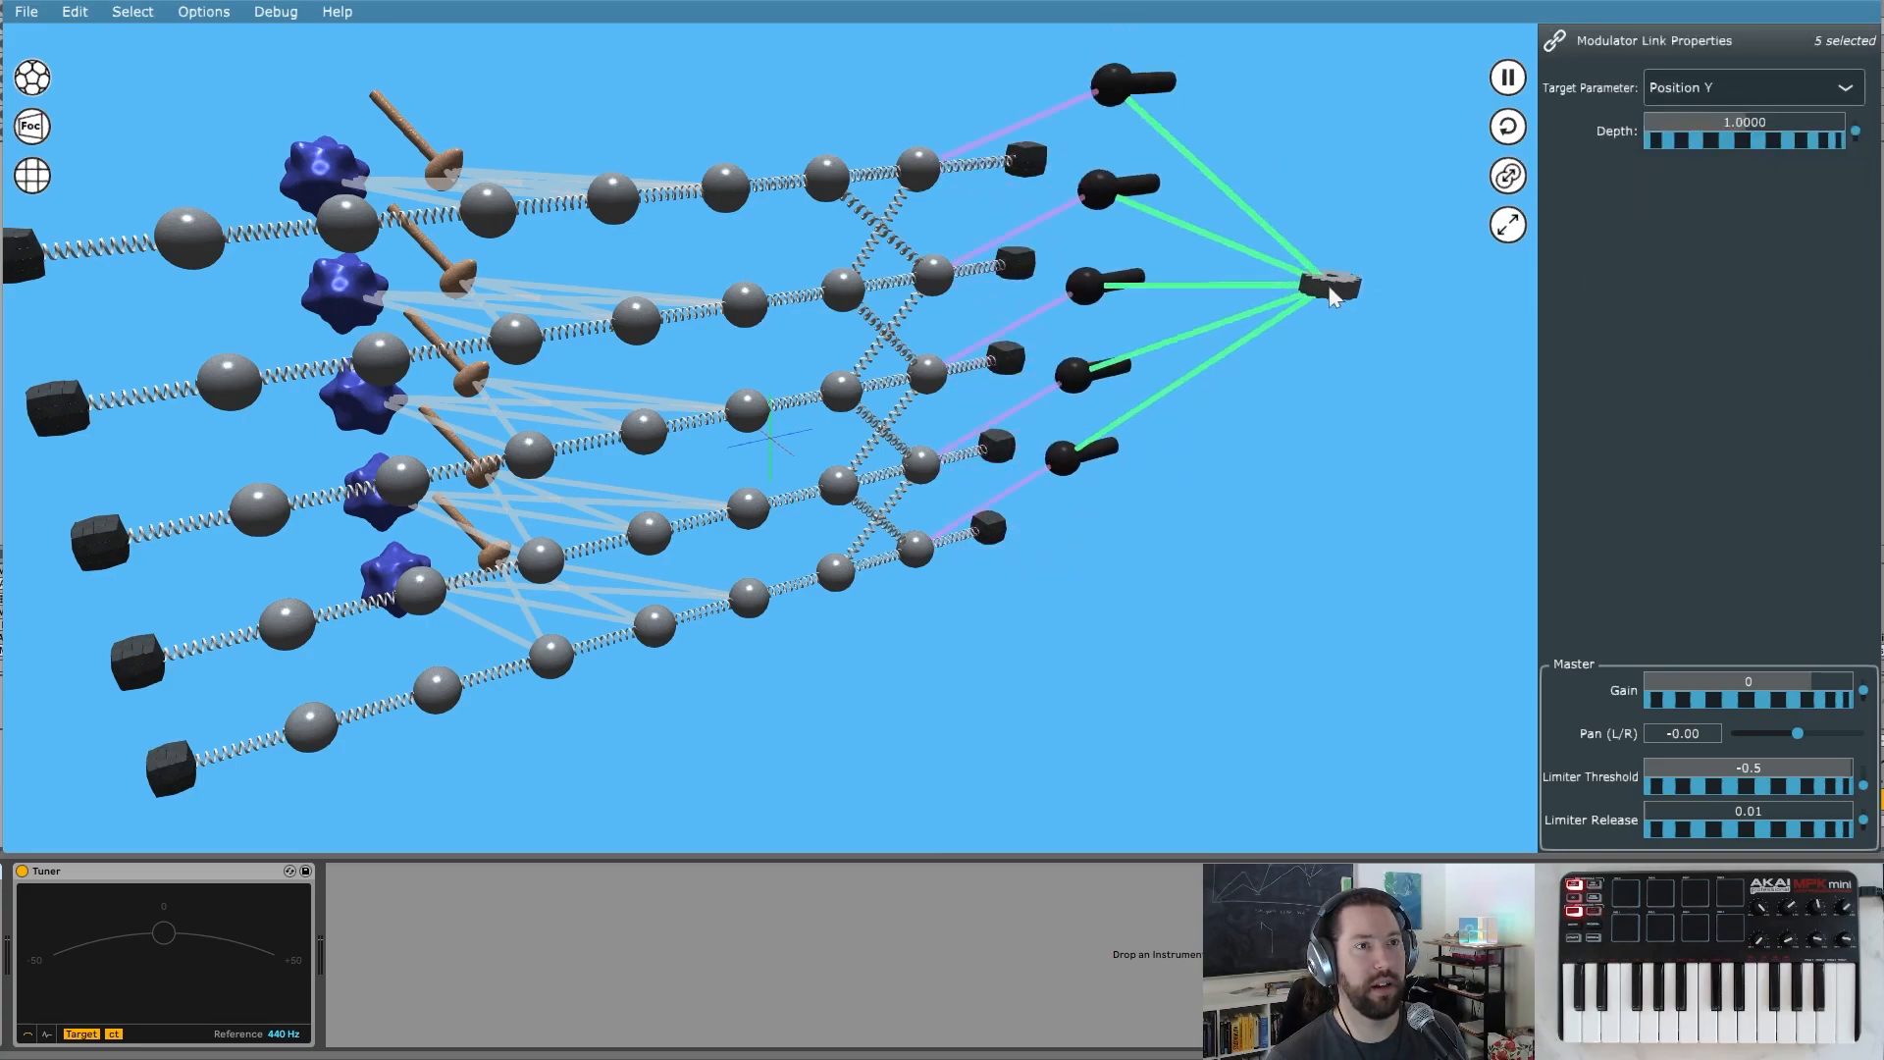
drag(1739, 145, 1693, 144)
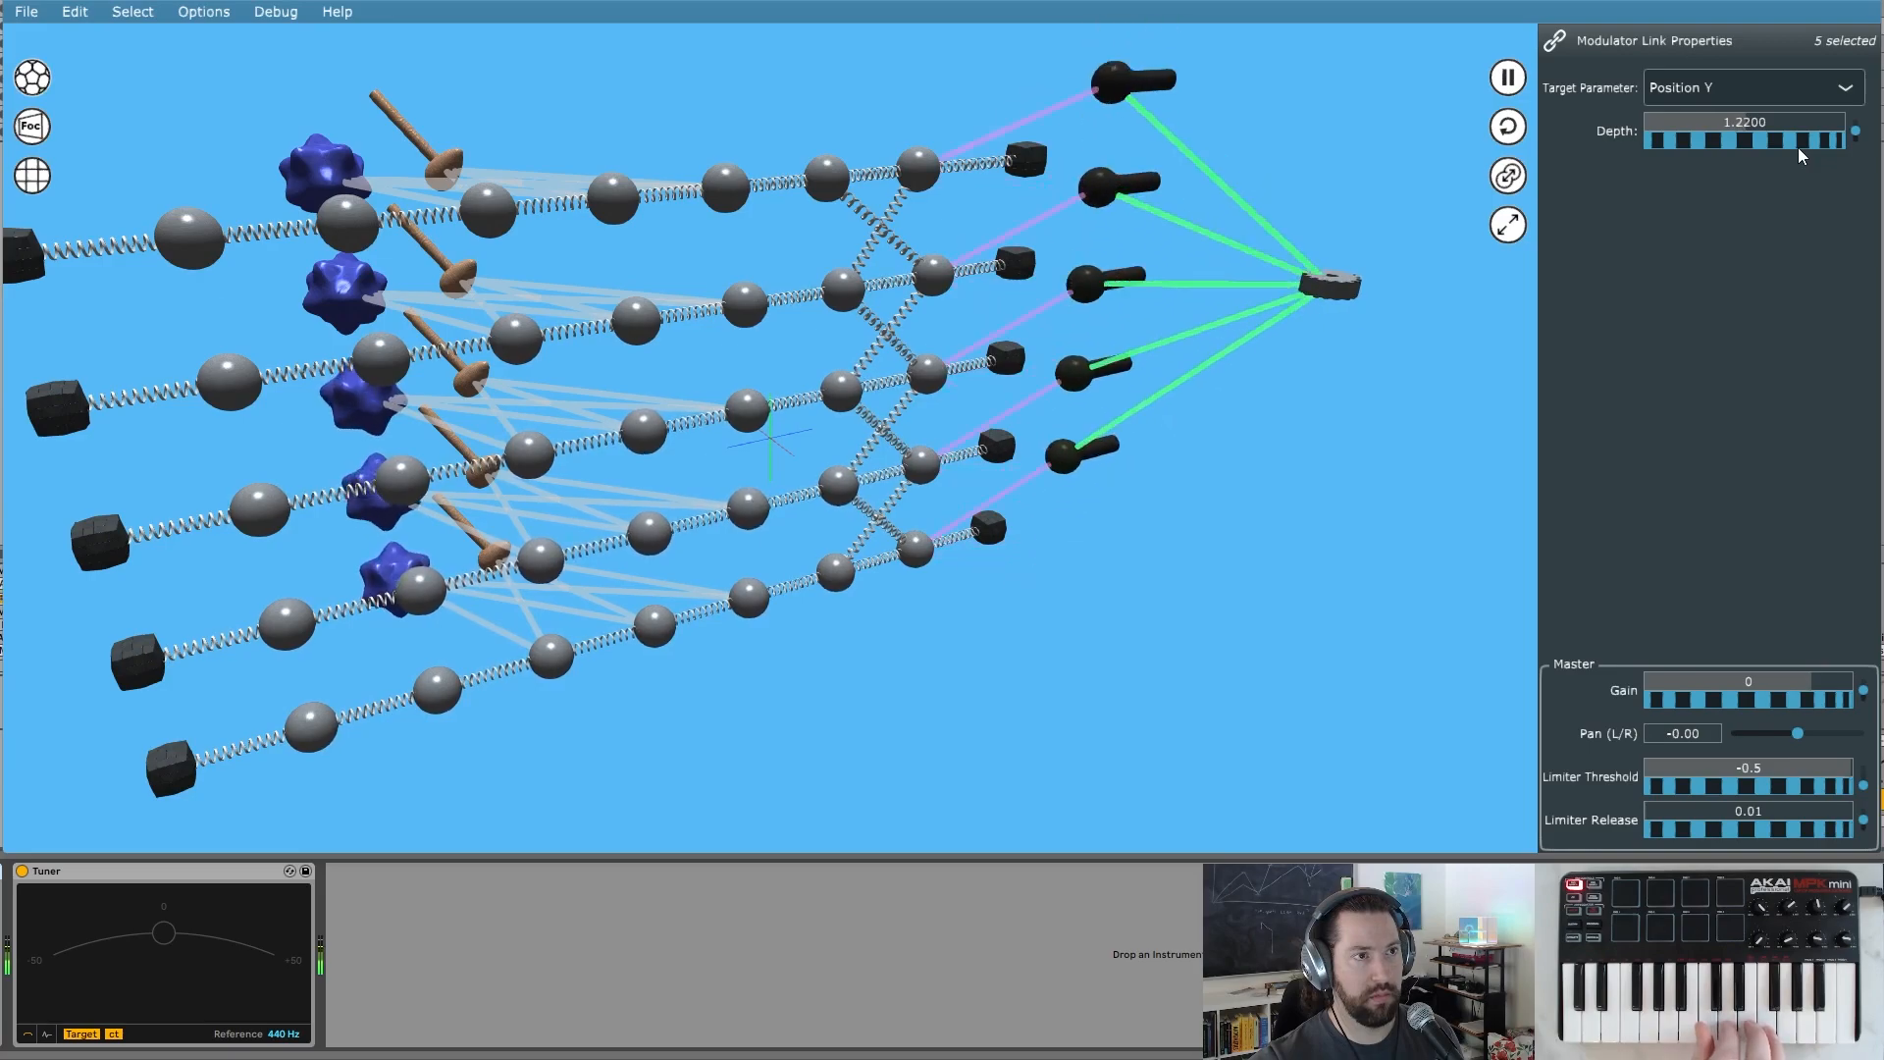
drag(1675, 145, 1780, 149)
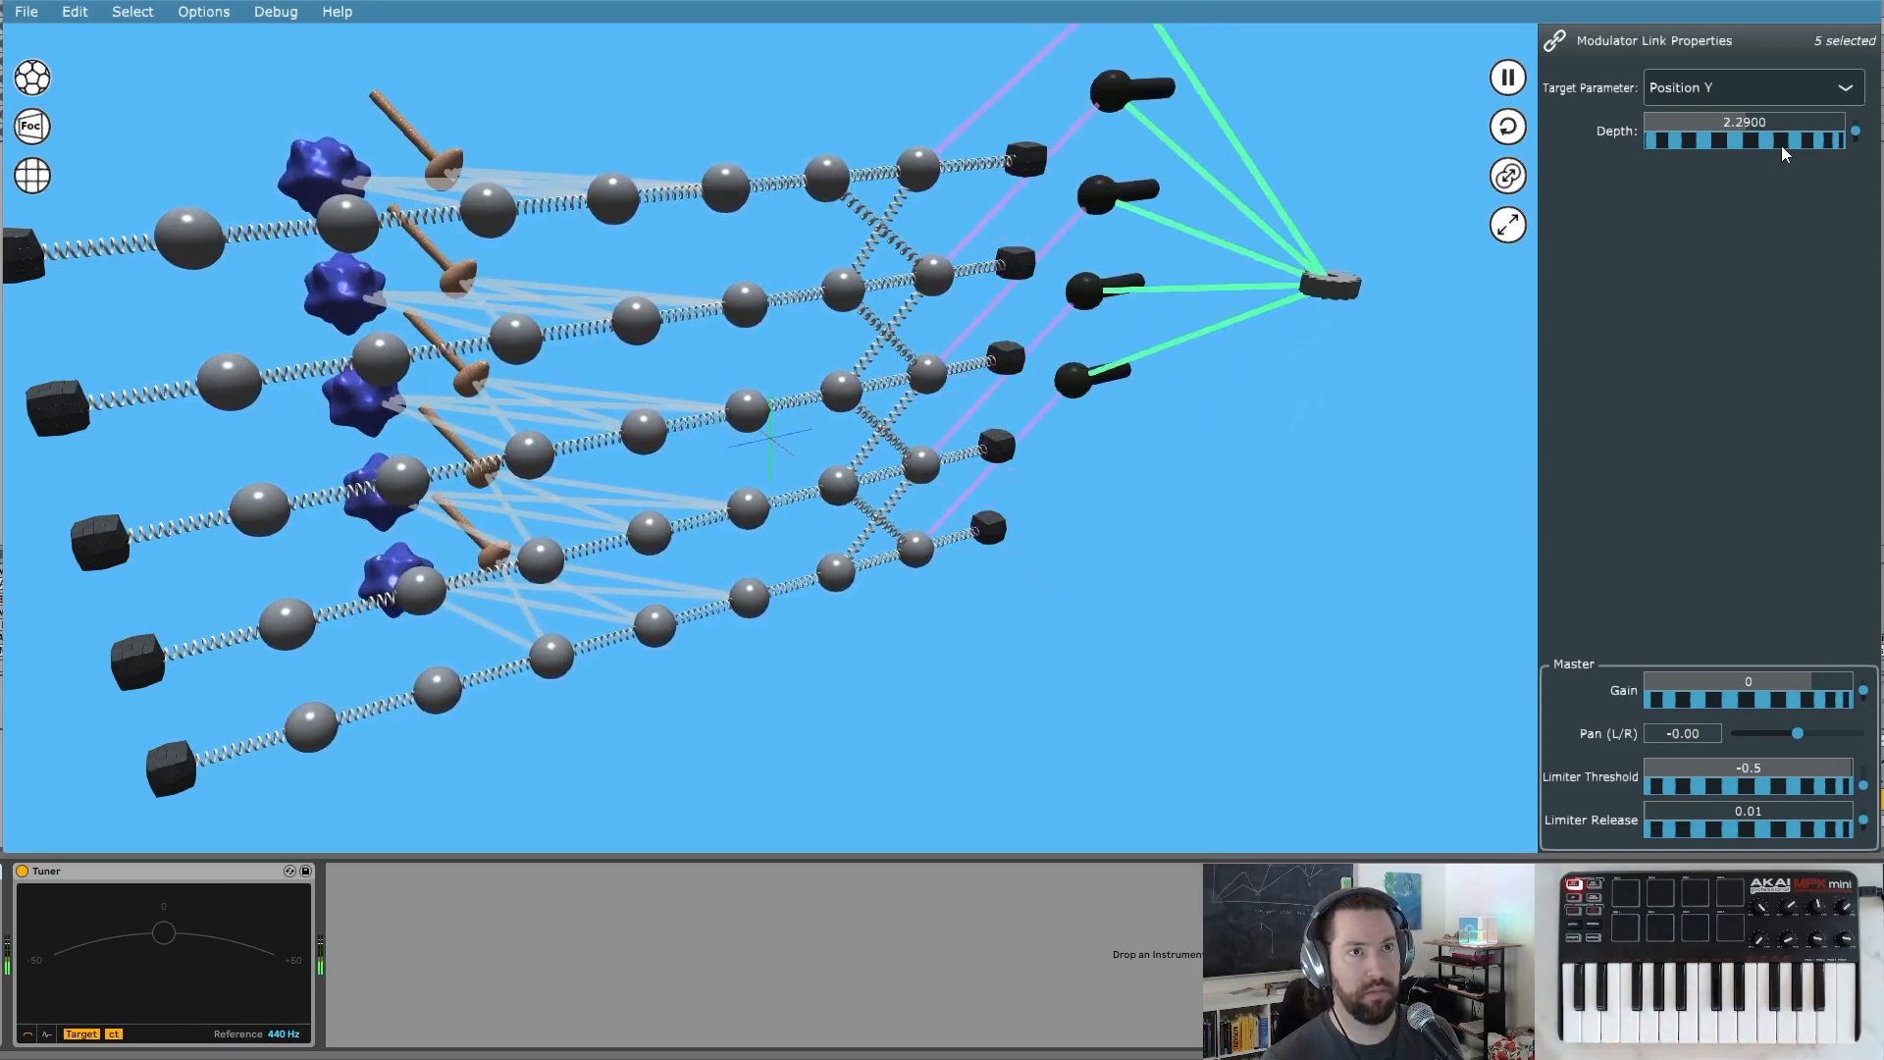
click(1344, 296)
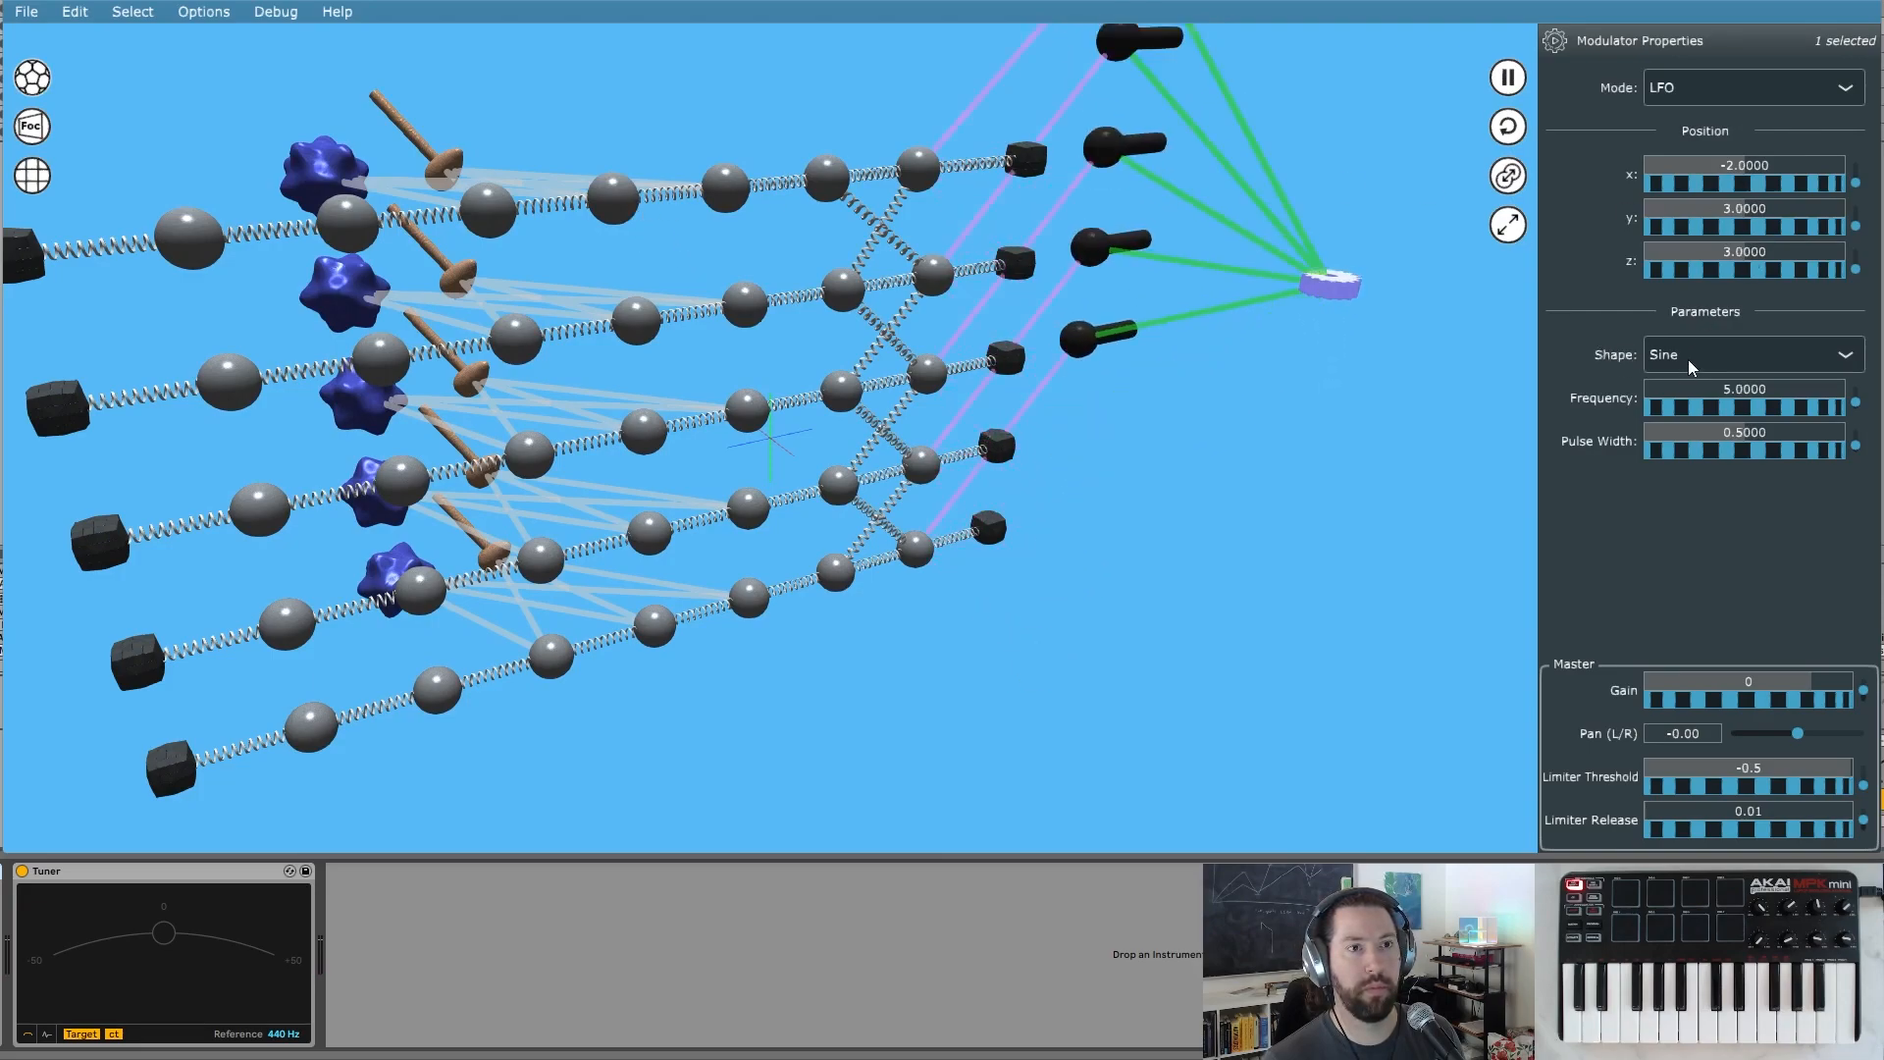
mouse_move(1717, 404)
mouse_down()
mouse_move(1692, 404)
mouse_move(1731, 408)
mouse_move(1692, 396)
mouse_up()
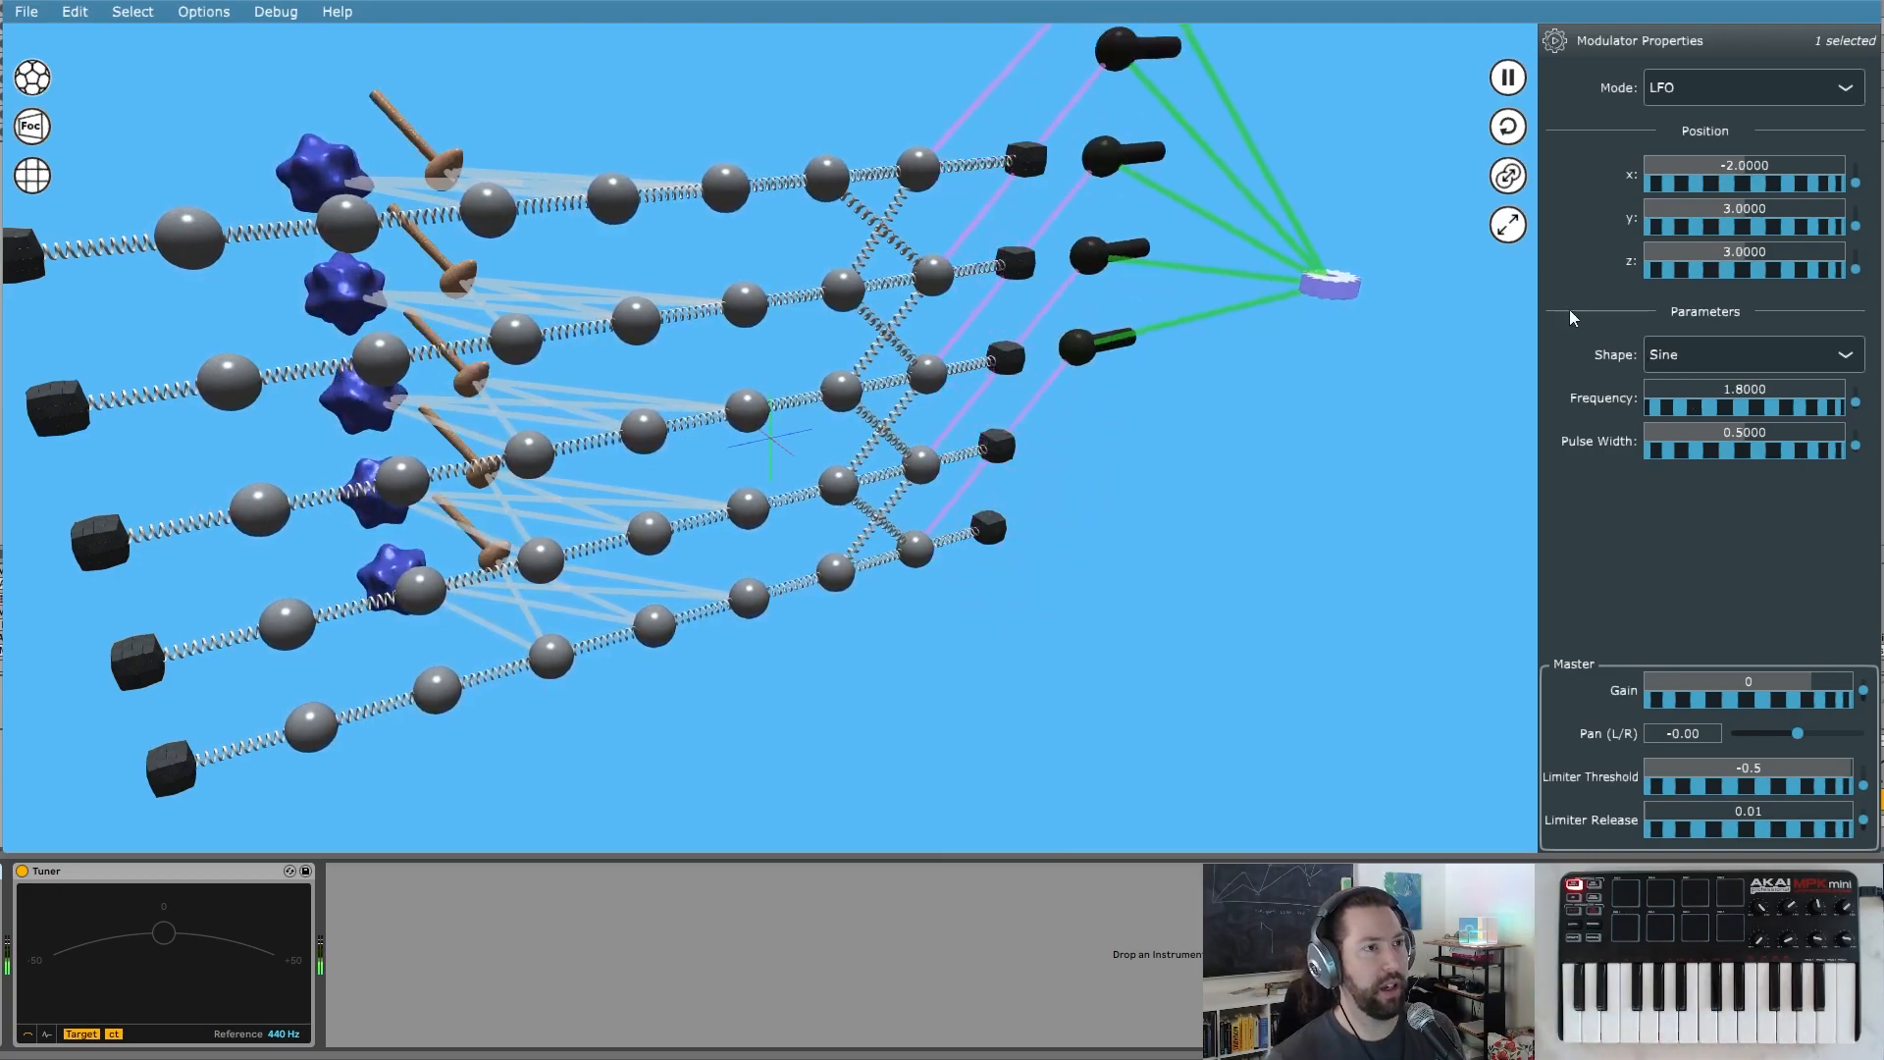
- Duplicate the LFO modulator and place the copy at position x -3, y 2, z 2
drag(644, 265, 1193, 268)
drag(860, 312, 1238, 328)
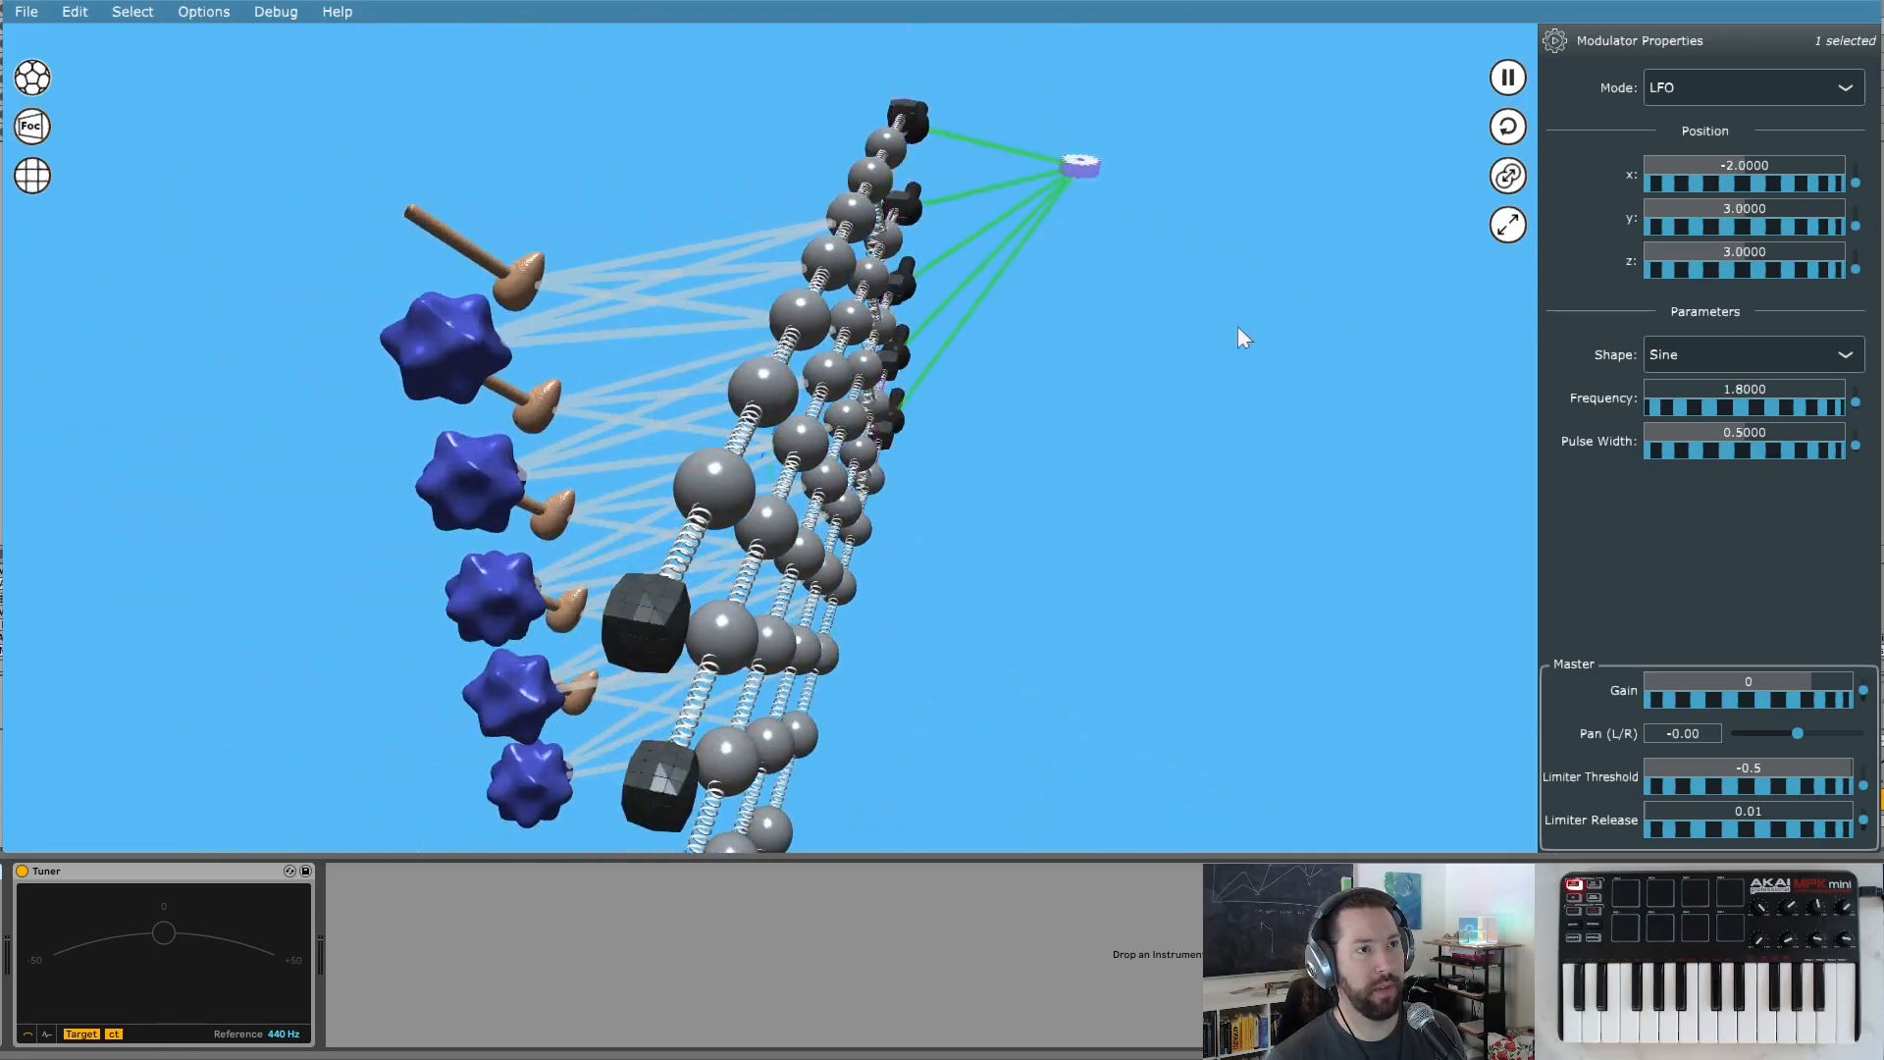
click(1239, 327)
click(1081, 168)
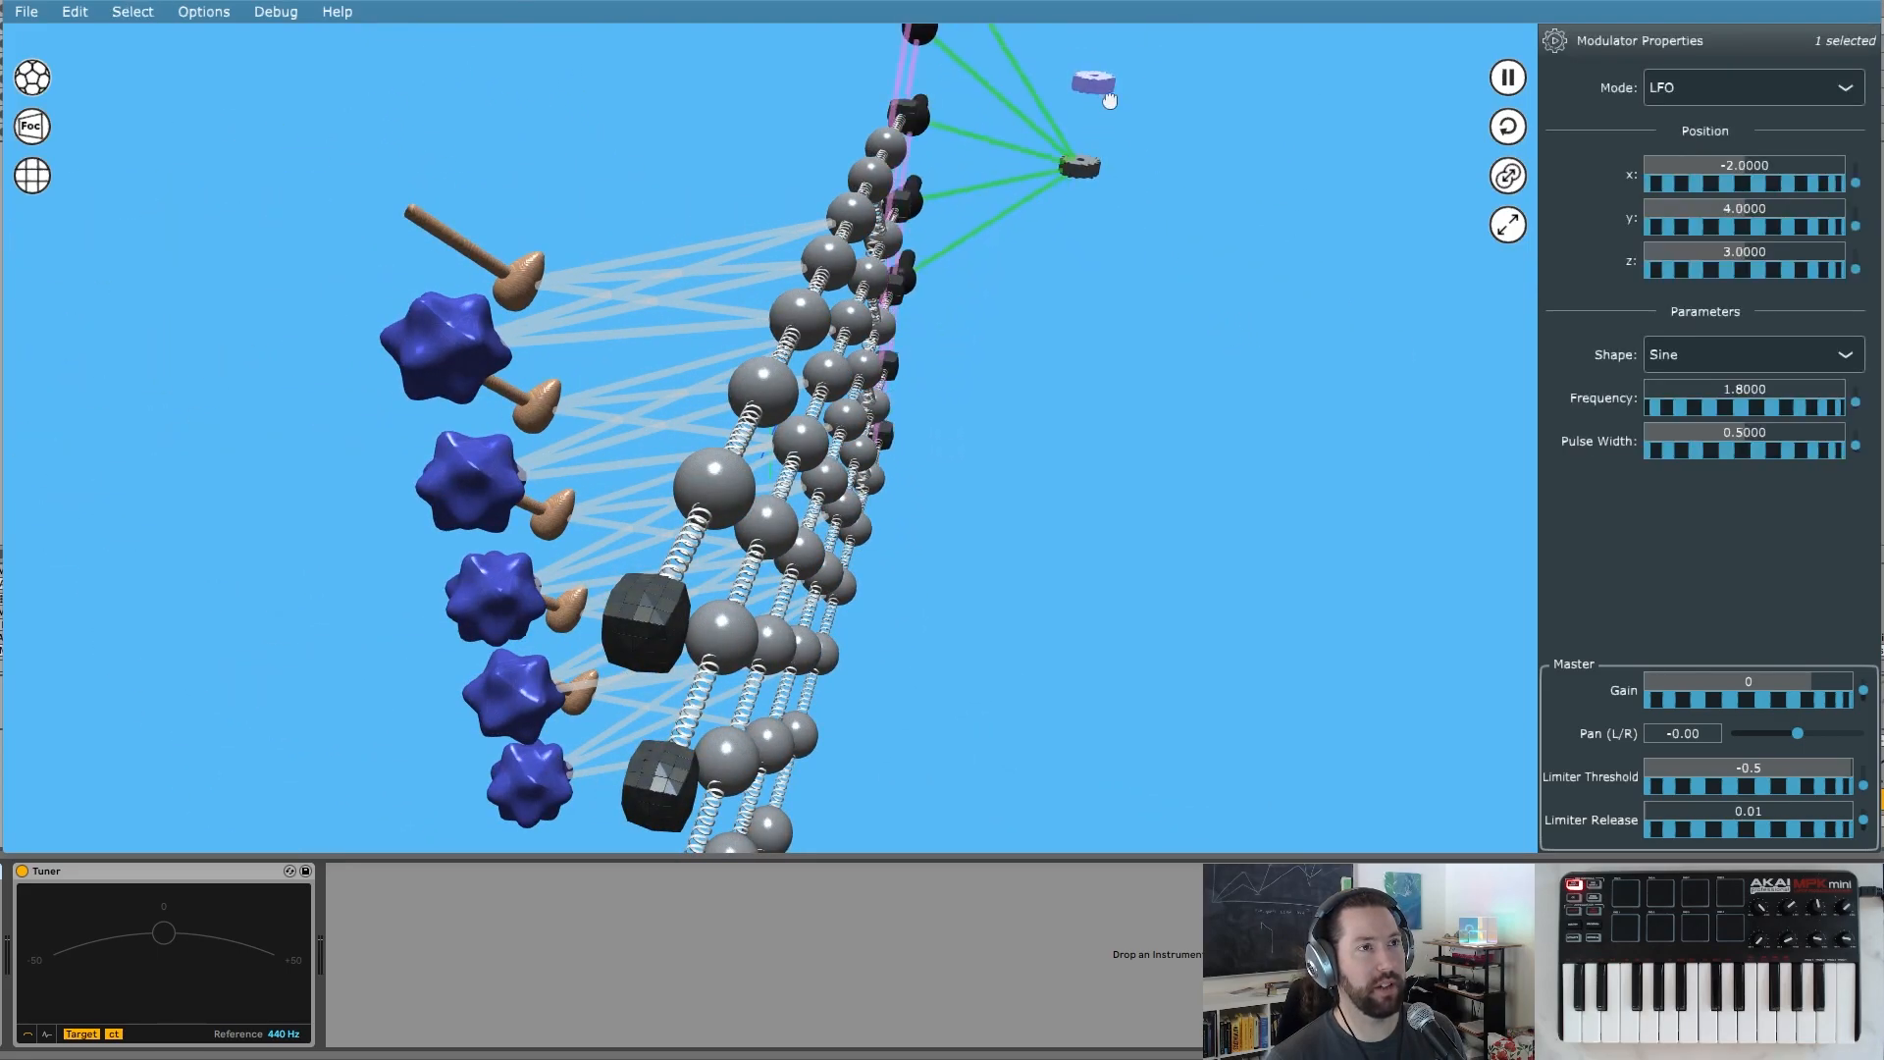
drag(1320, 287, 898, 279)
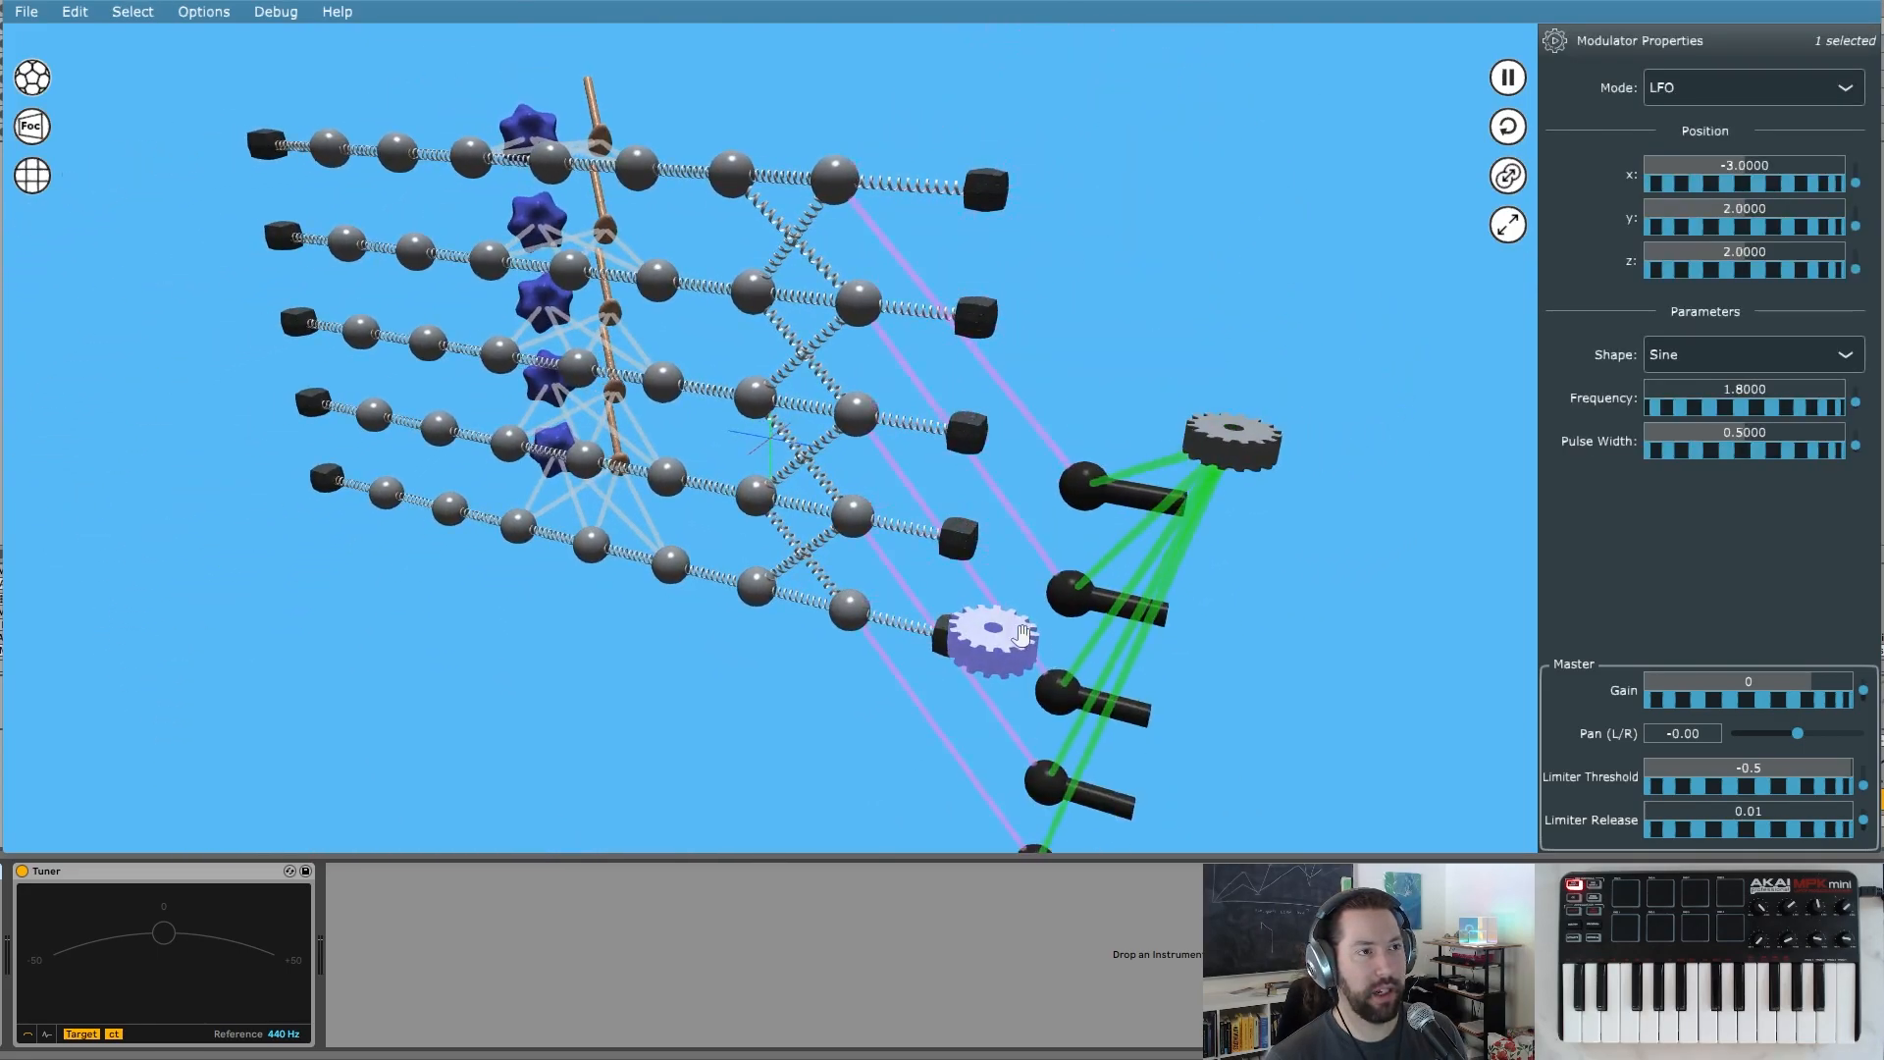
- Link the second LFO modulator to the body nearest the microphone-side anchor on each of the five strings, and select that modulator
drag(988, 664, 835, 185)
drag(785, 378, 991, 349)
drag(1347, 470, 929, 276)
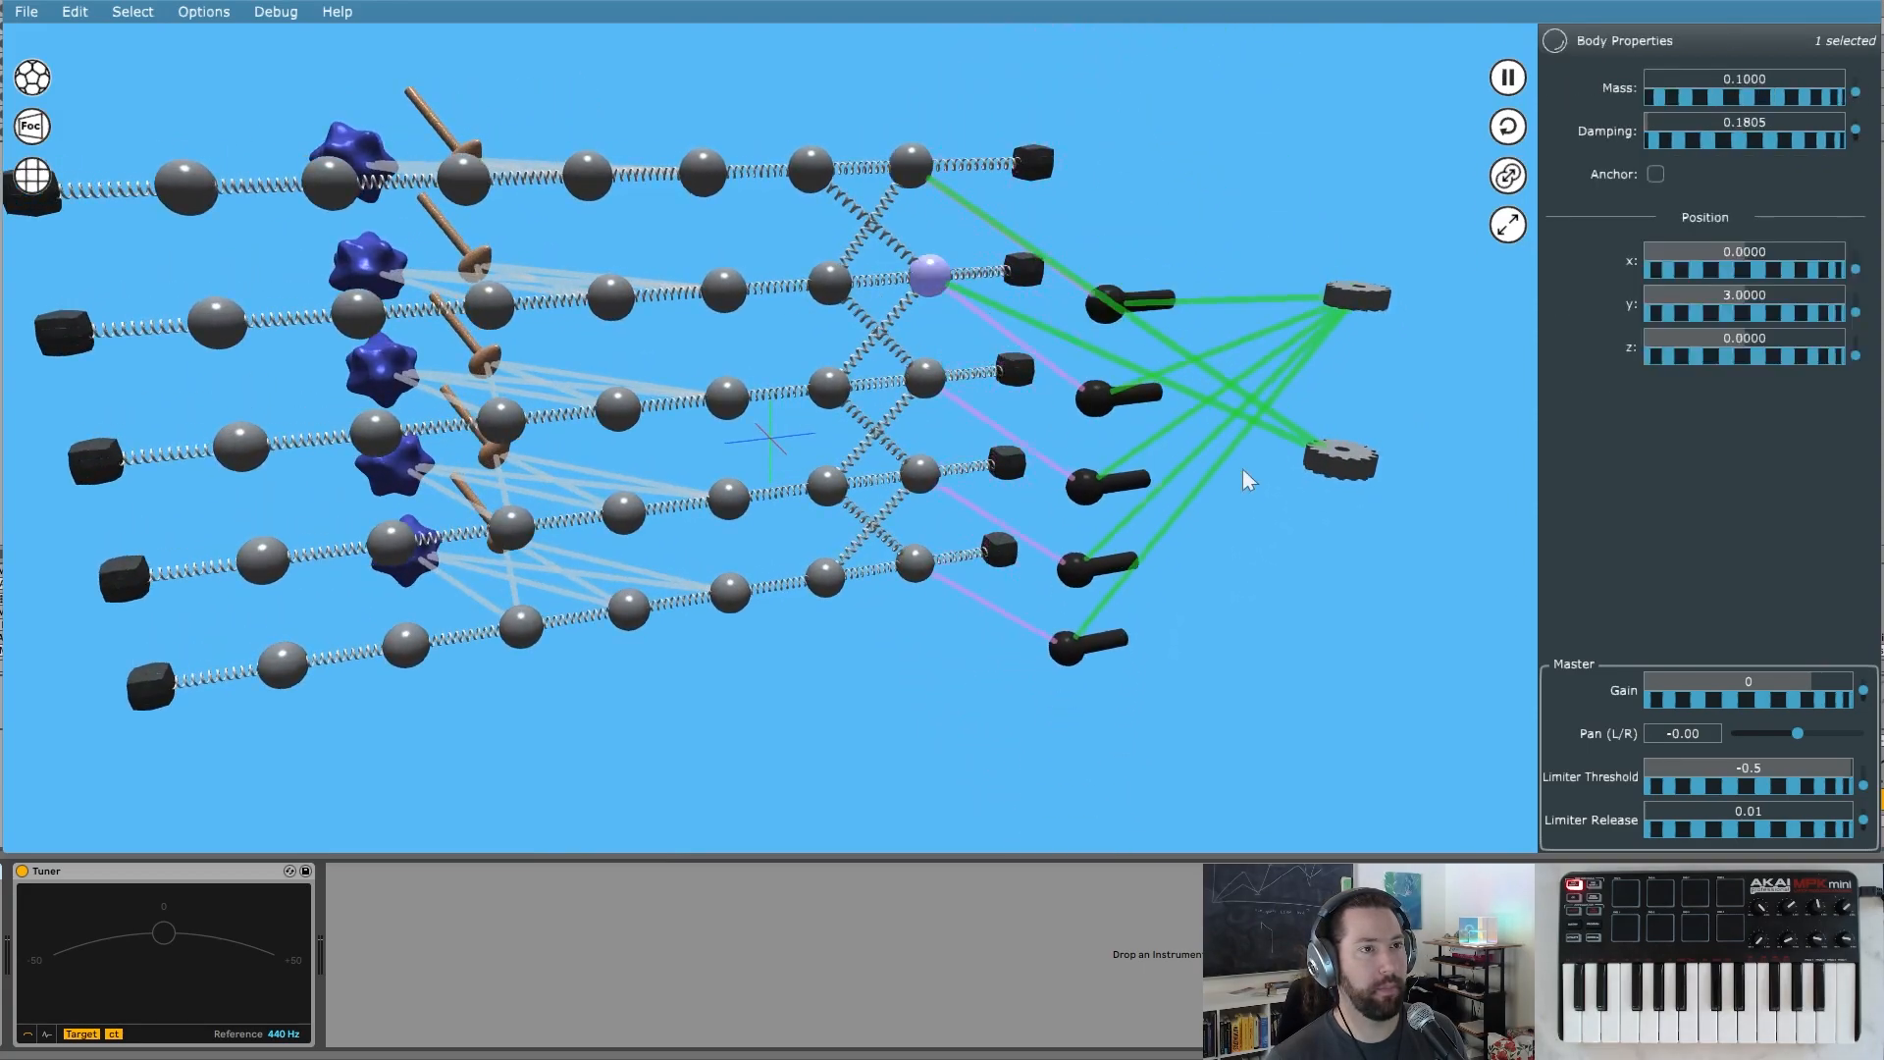
drag(1353, 466, 920, 473)
drag(1340, 463, 915, 563)
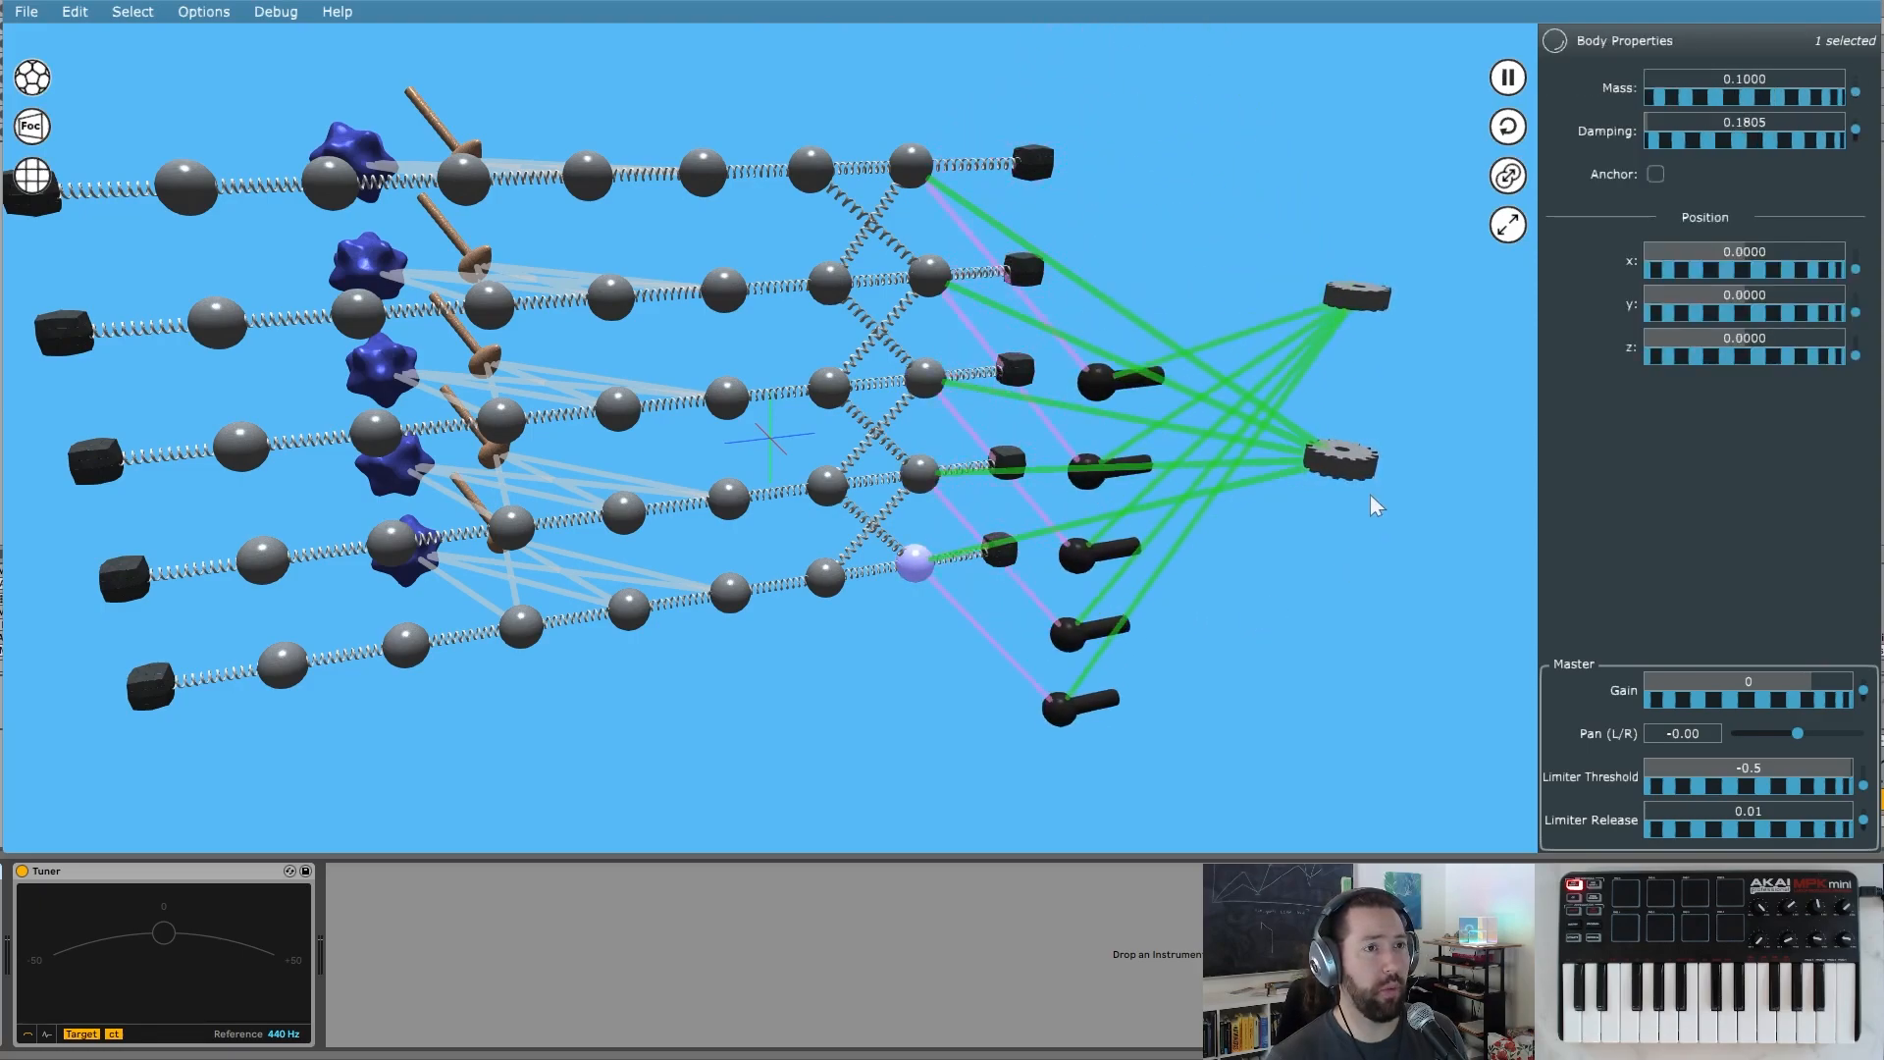
drag(1345, 481, 1045, 516)
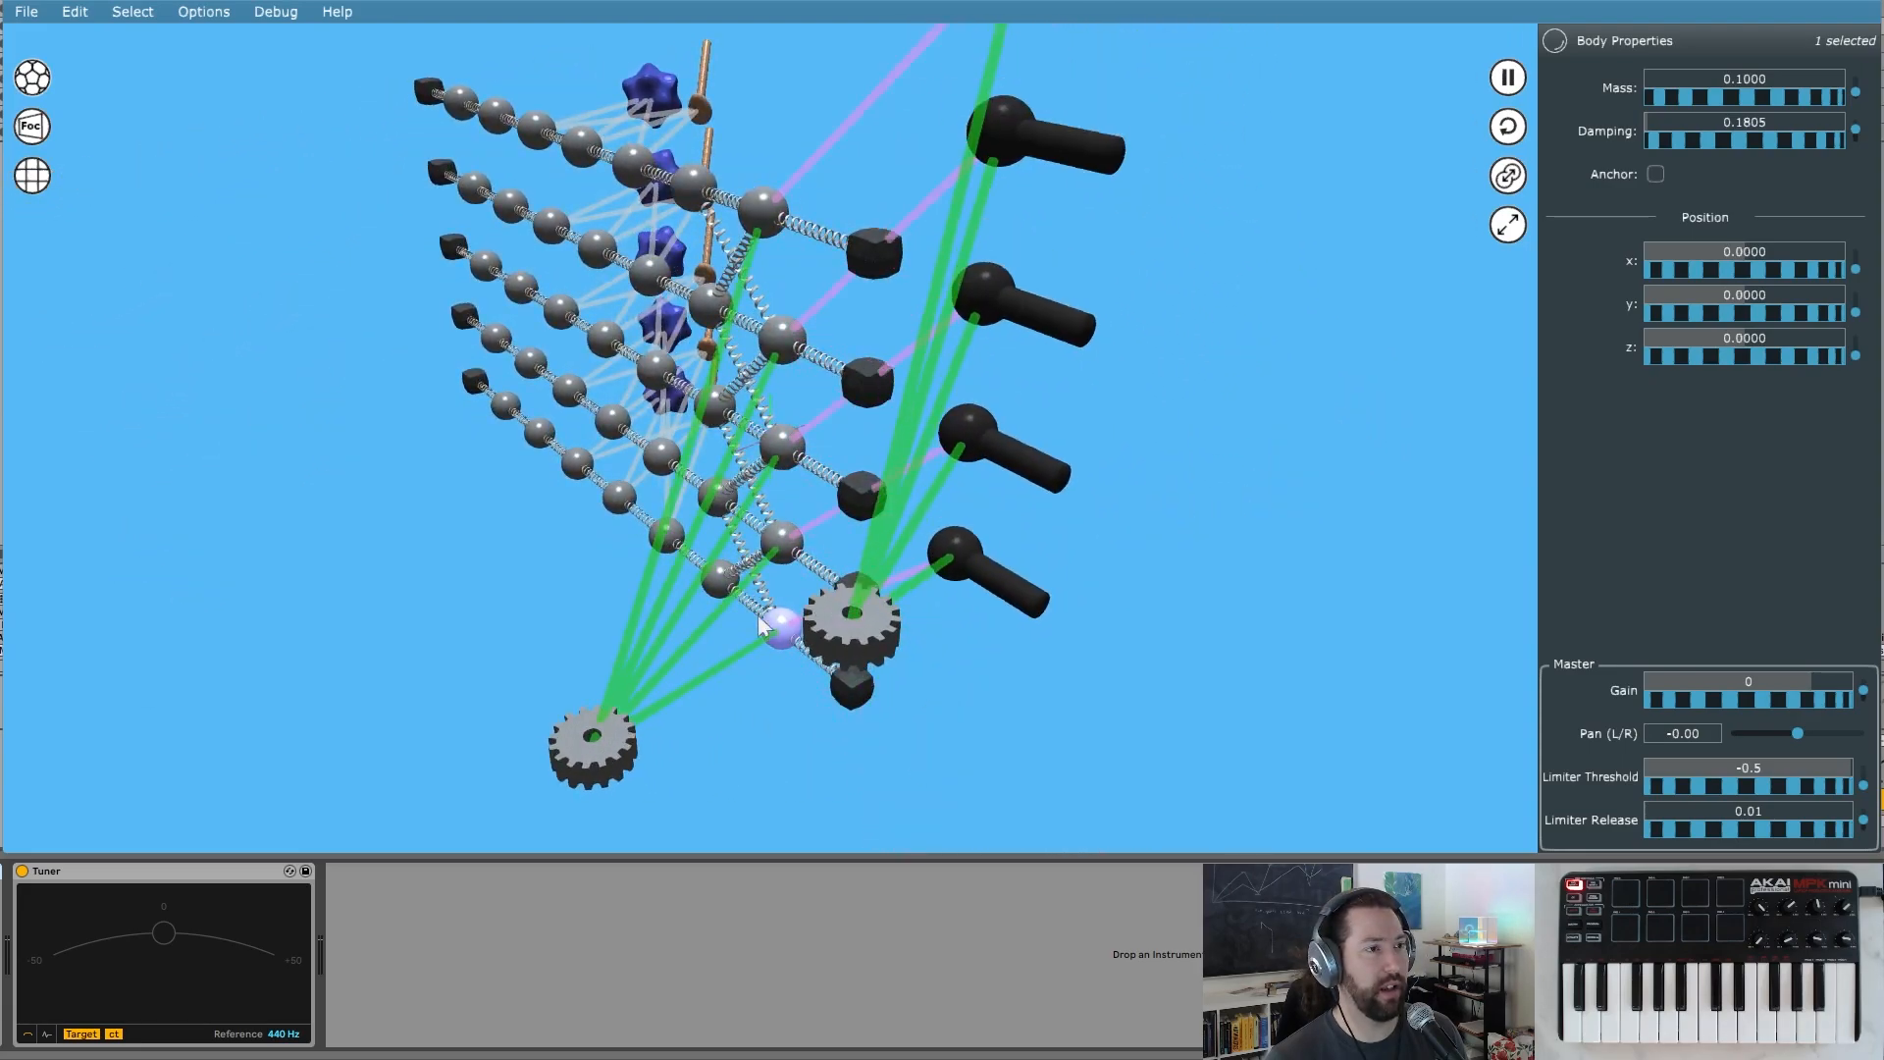
drag(726, 636, 211, 626)
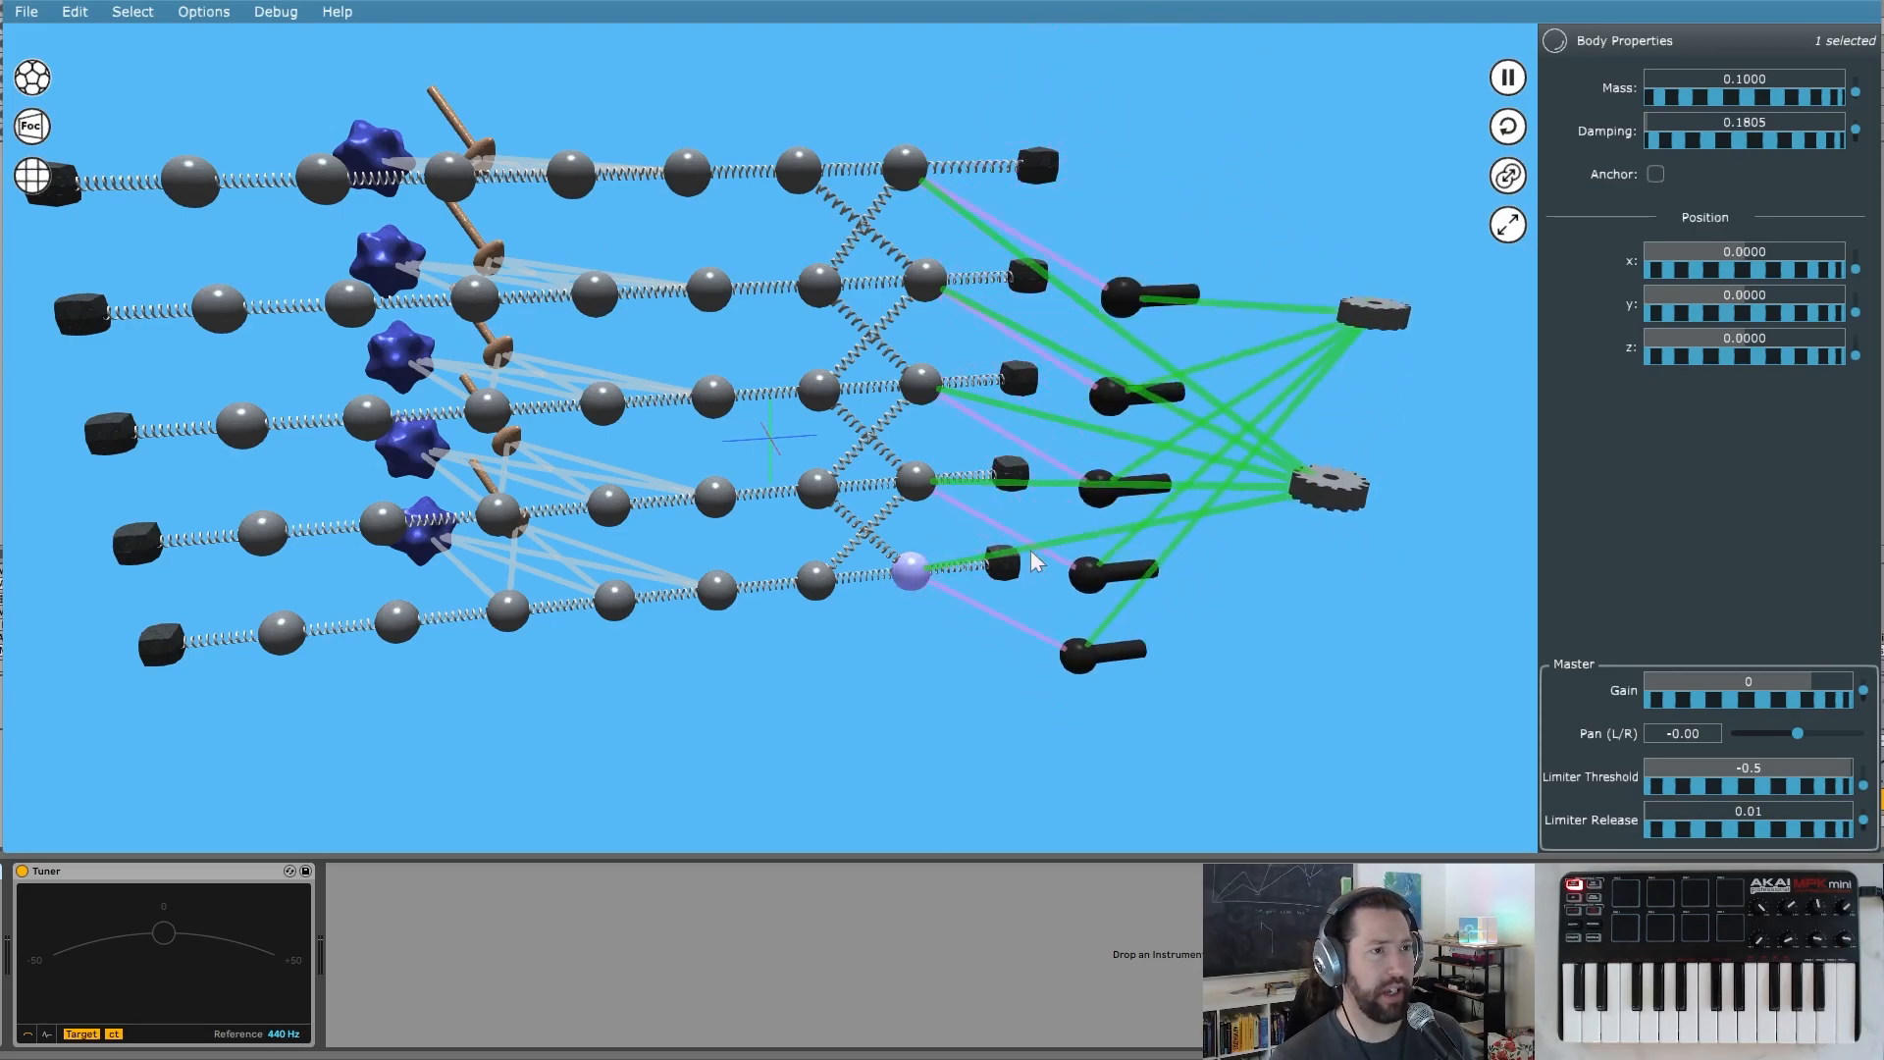
click(873, 710)
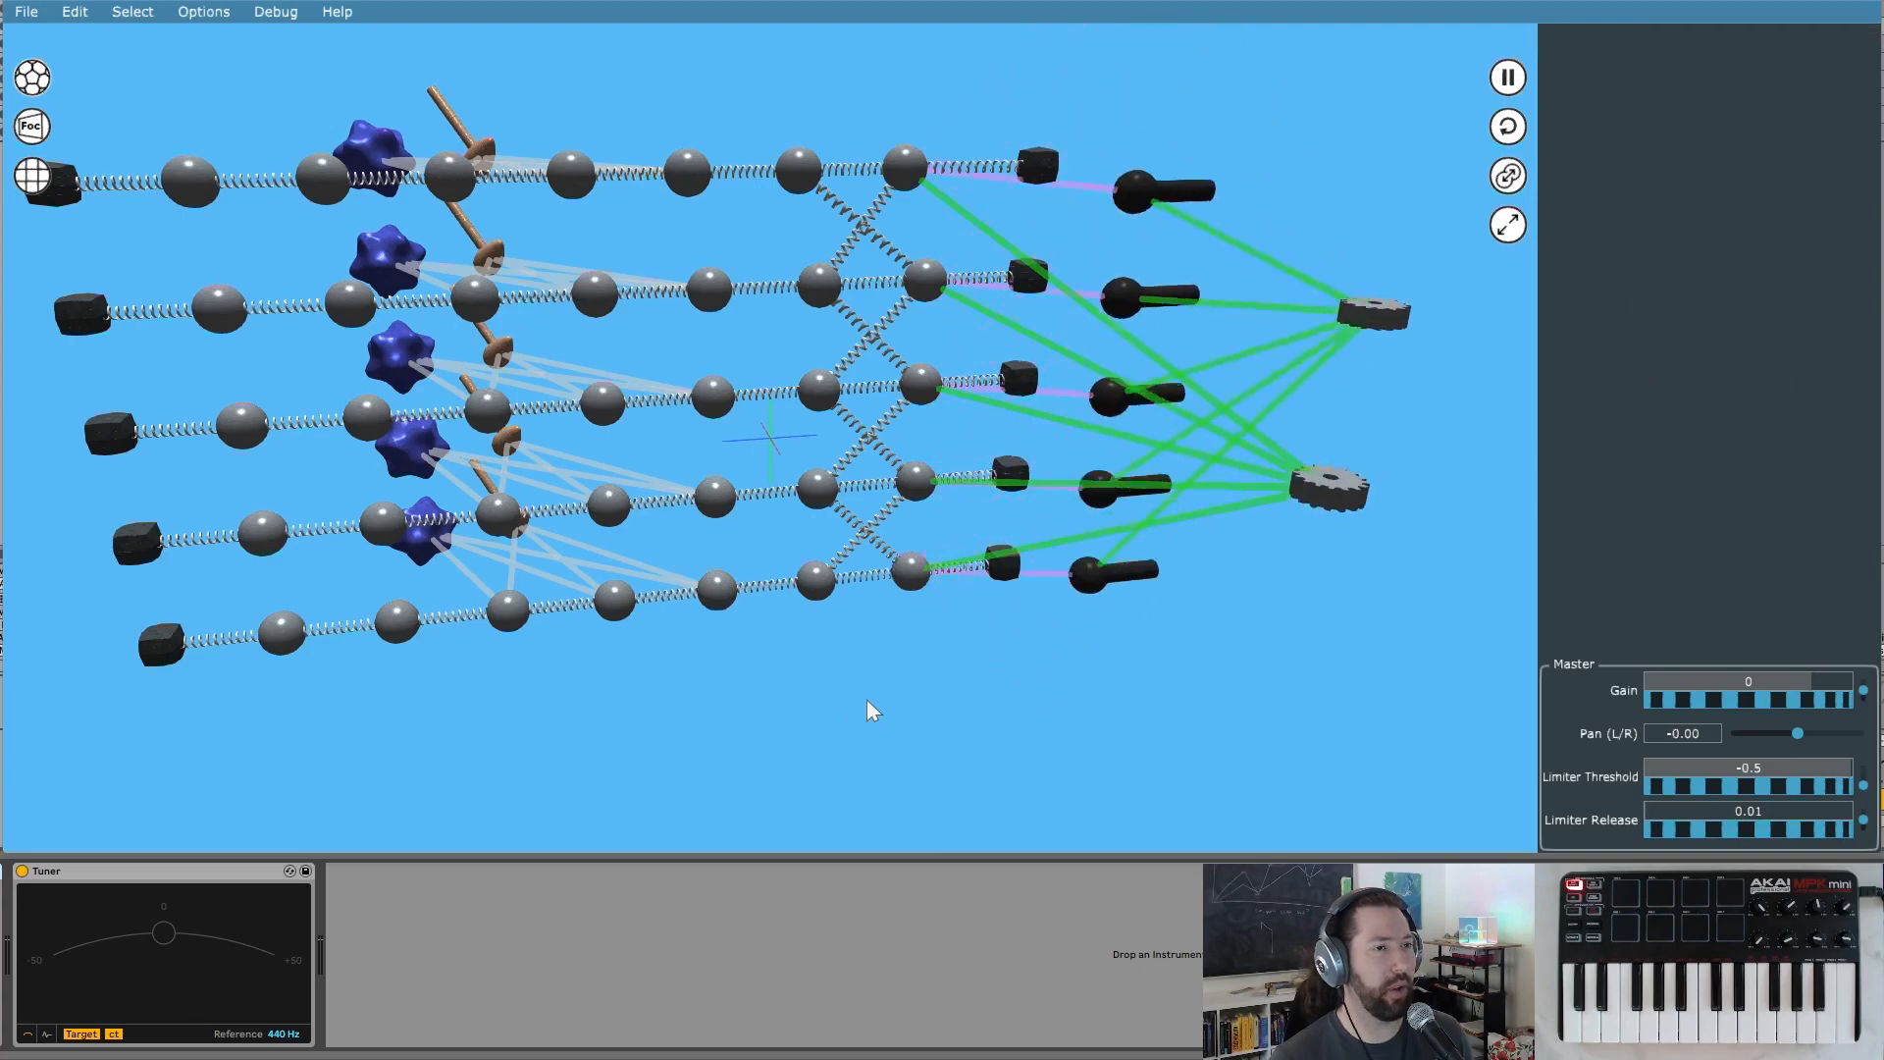
click(1339, 496)
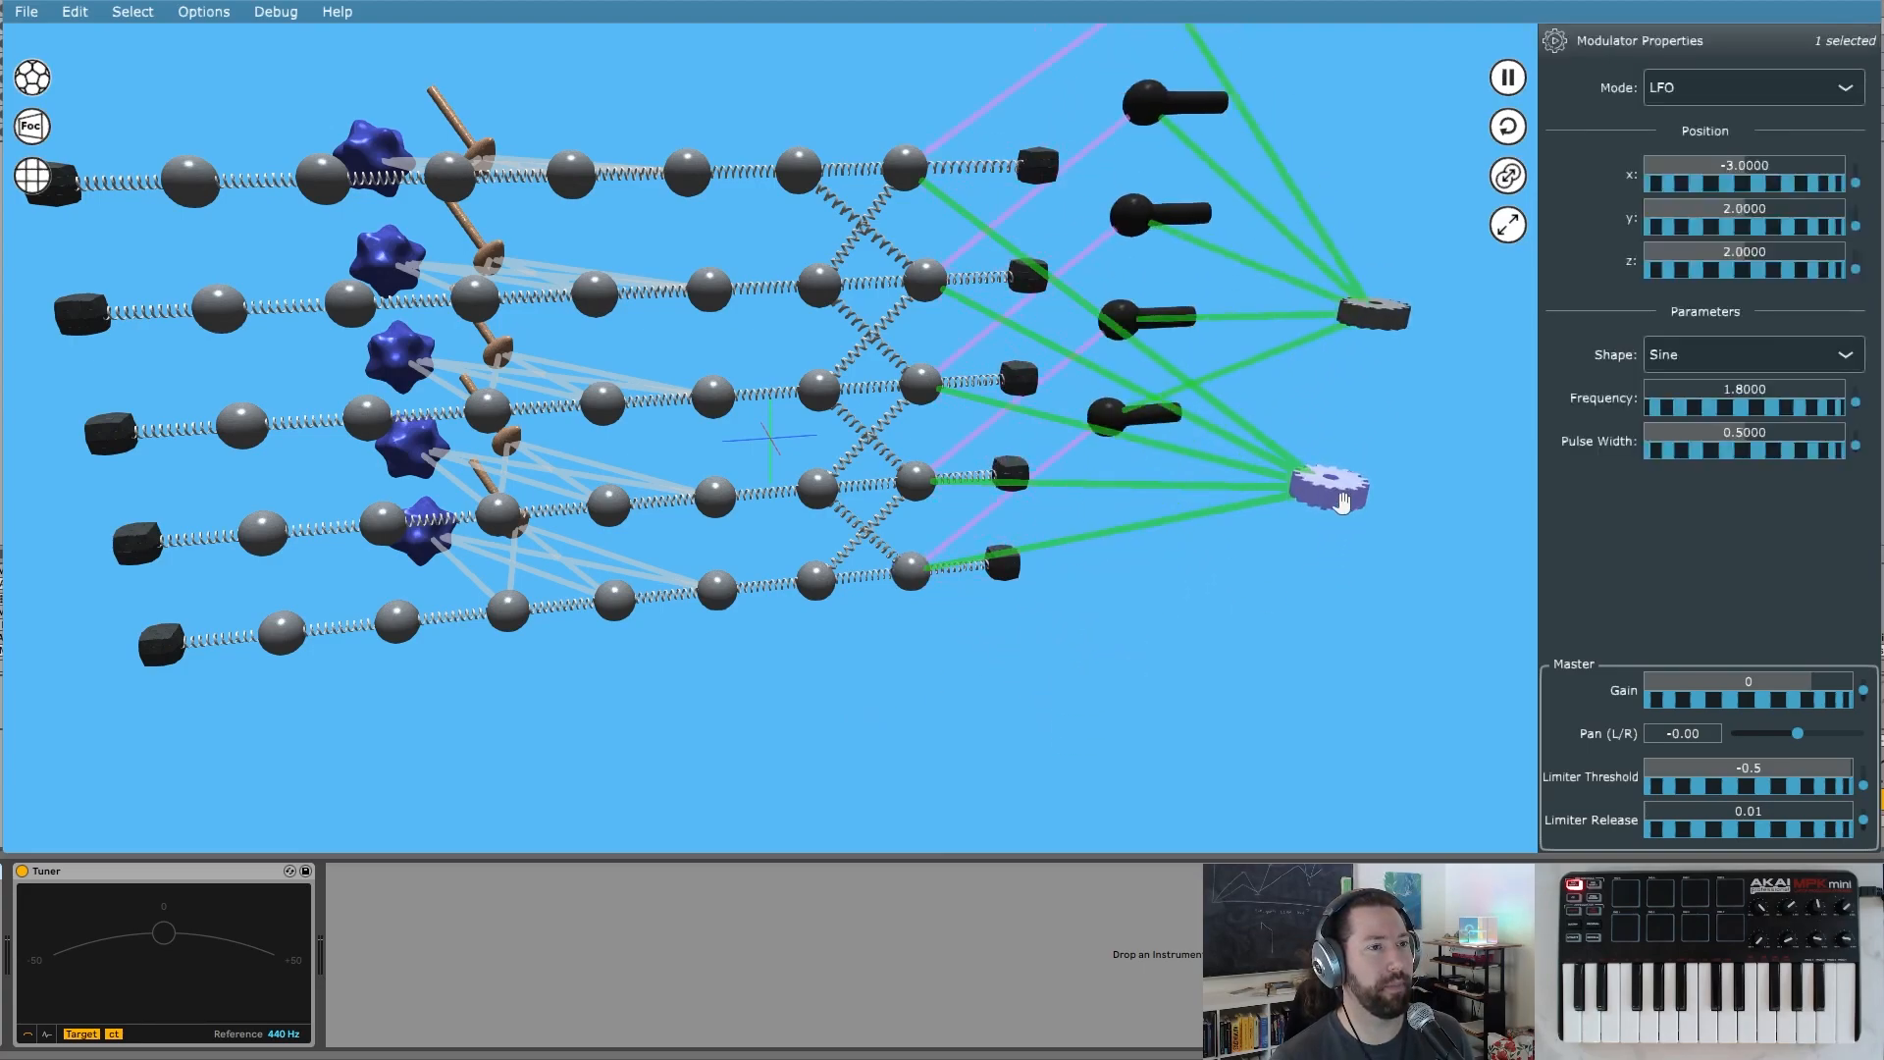
- Select the third body from the microphone side on every string and view the actions available for these five bodies
drag(986, 643, 1064, 622)
drag(1305, 564, 1020, 400)
drag(694, 210, 726, 633)
right_click(704, 273)
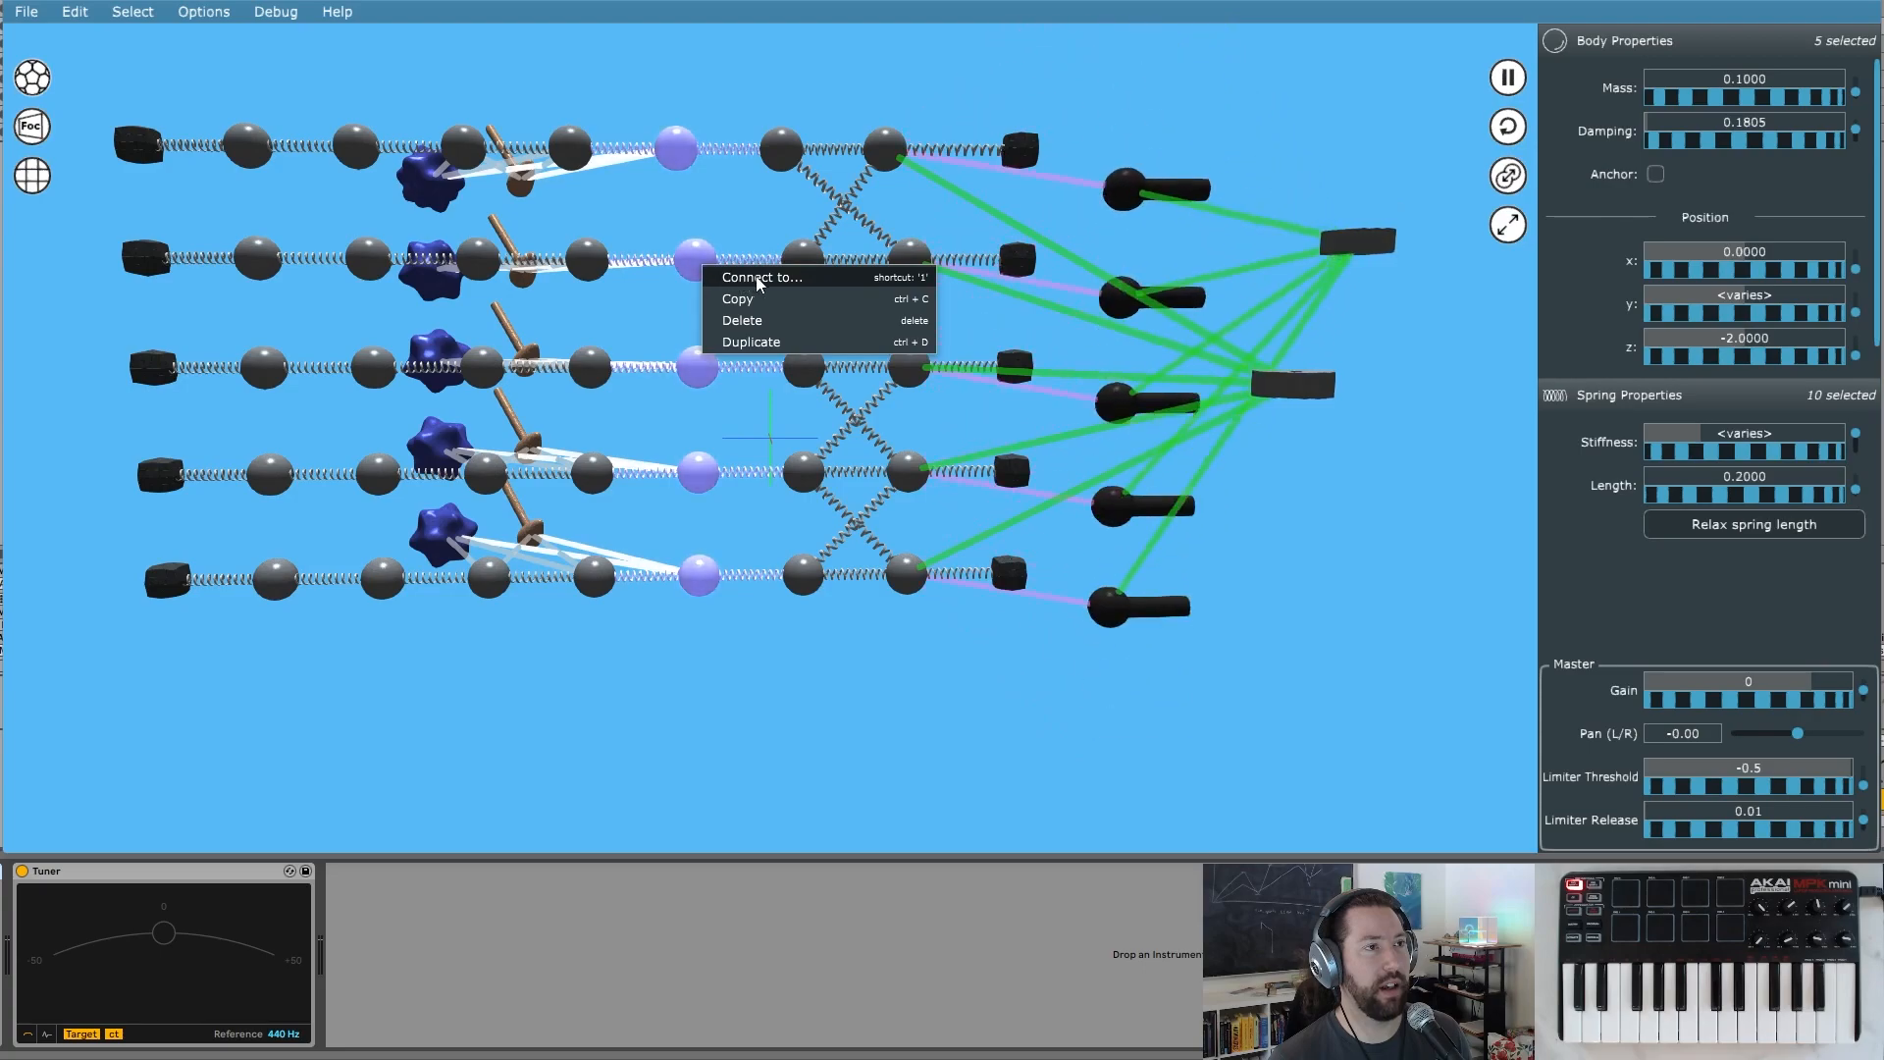
click(721, 680)
drag(756, 673, 744, 709)
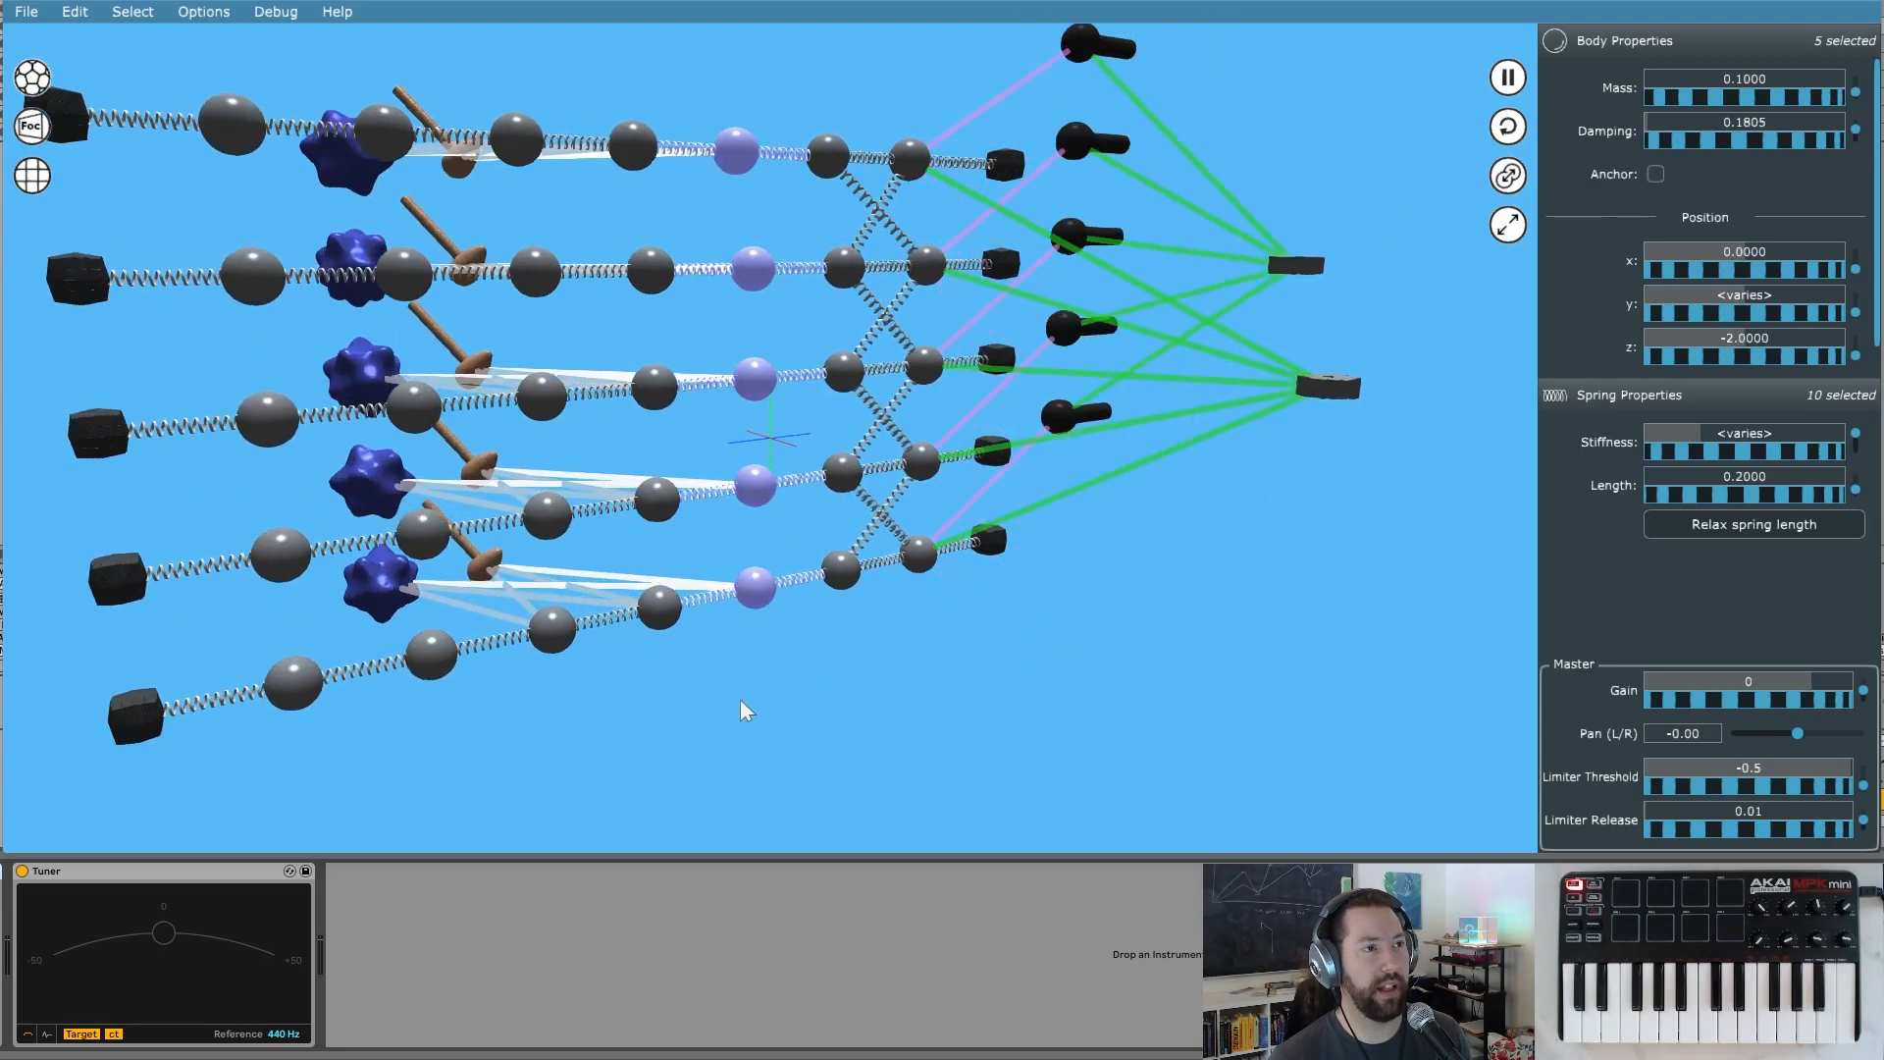
- Set the second LFO's five body links to target Mass with a depth of 0.1, and set that LFO's frequency to 11
click(744, 709)
drag(1299, 517, 1226, 345)
drag(1196, 458, 1186, 422)
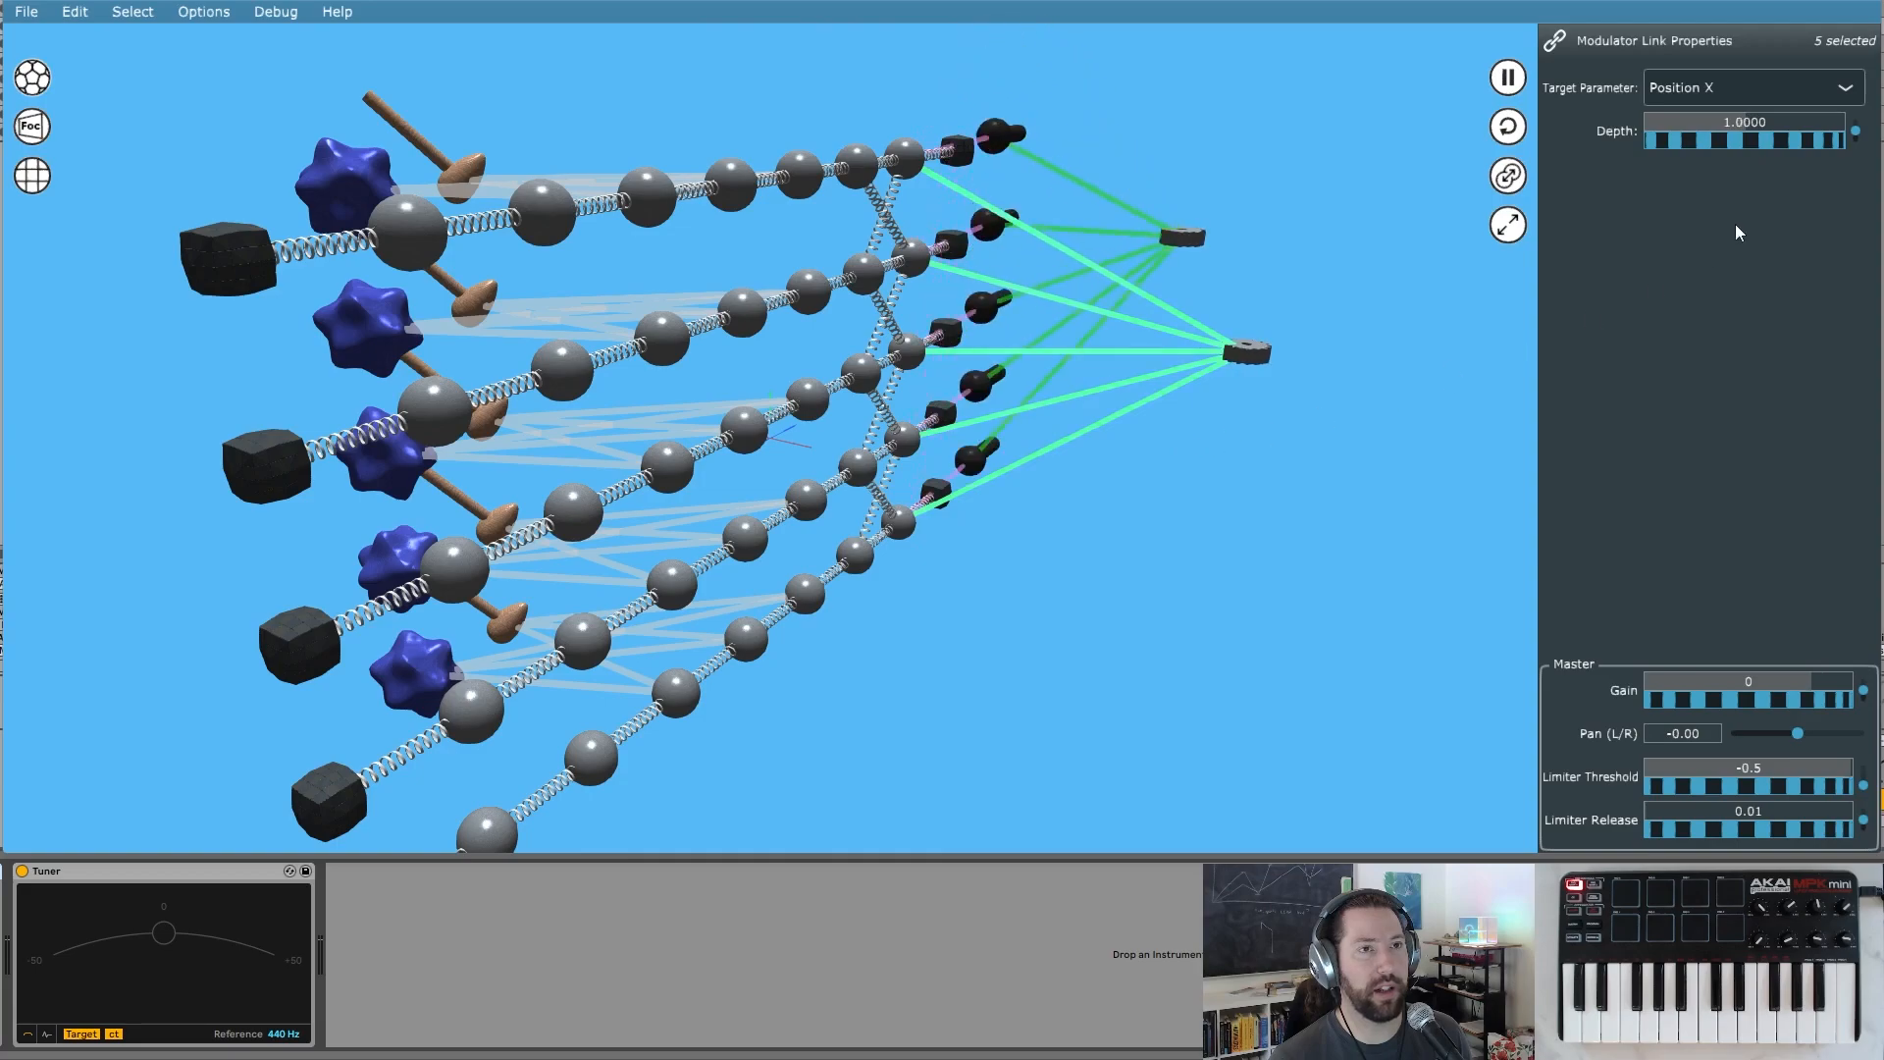
click(1709, 103)
click(1717, 121)
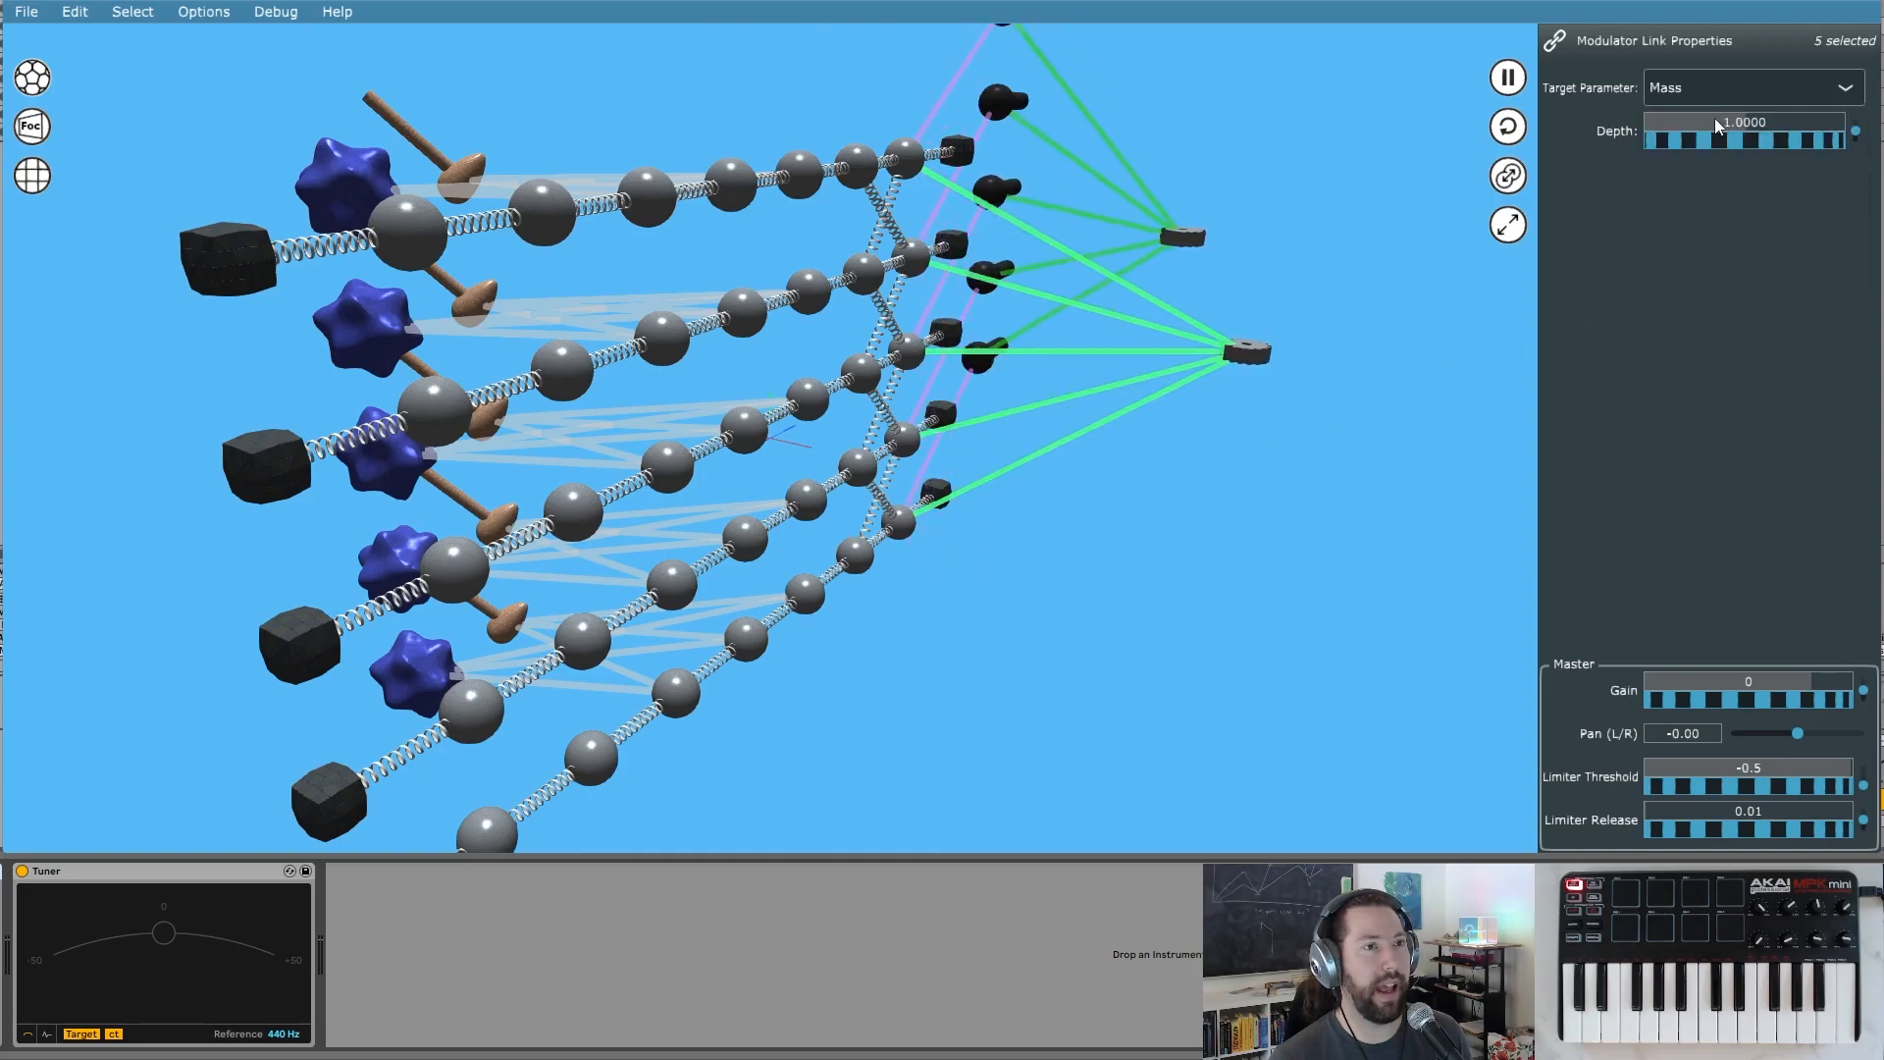
drag(1707, 140, 1619, 146)
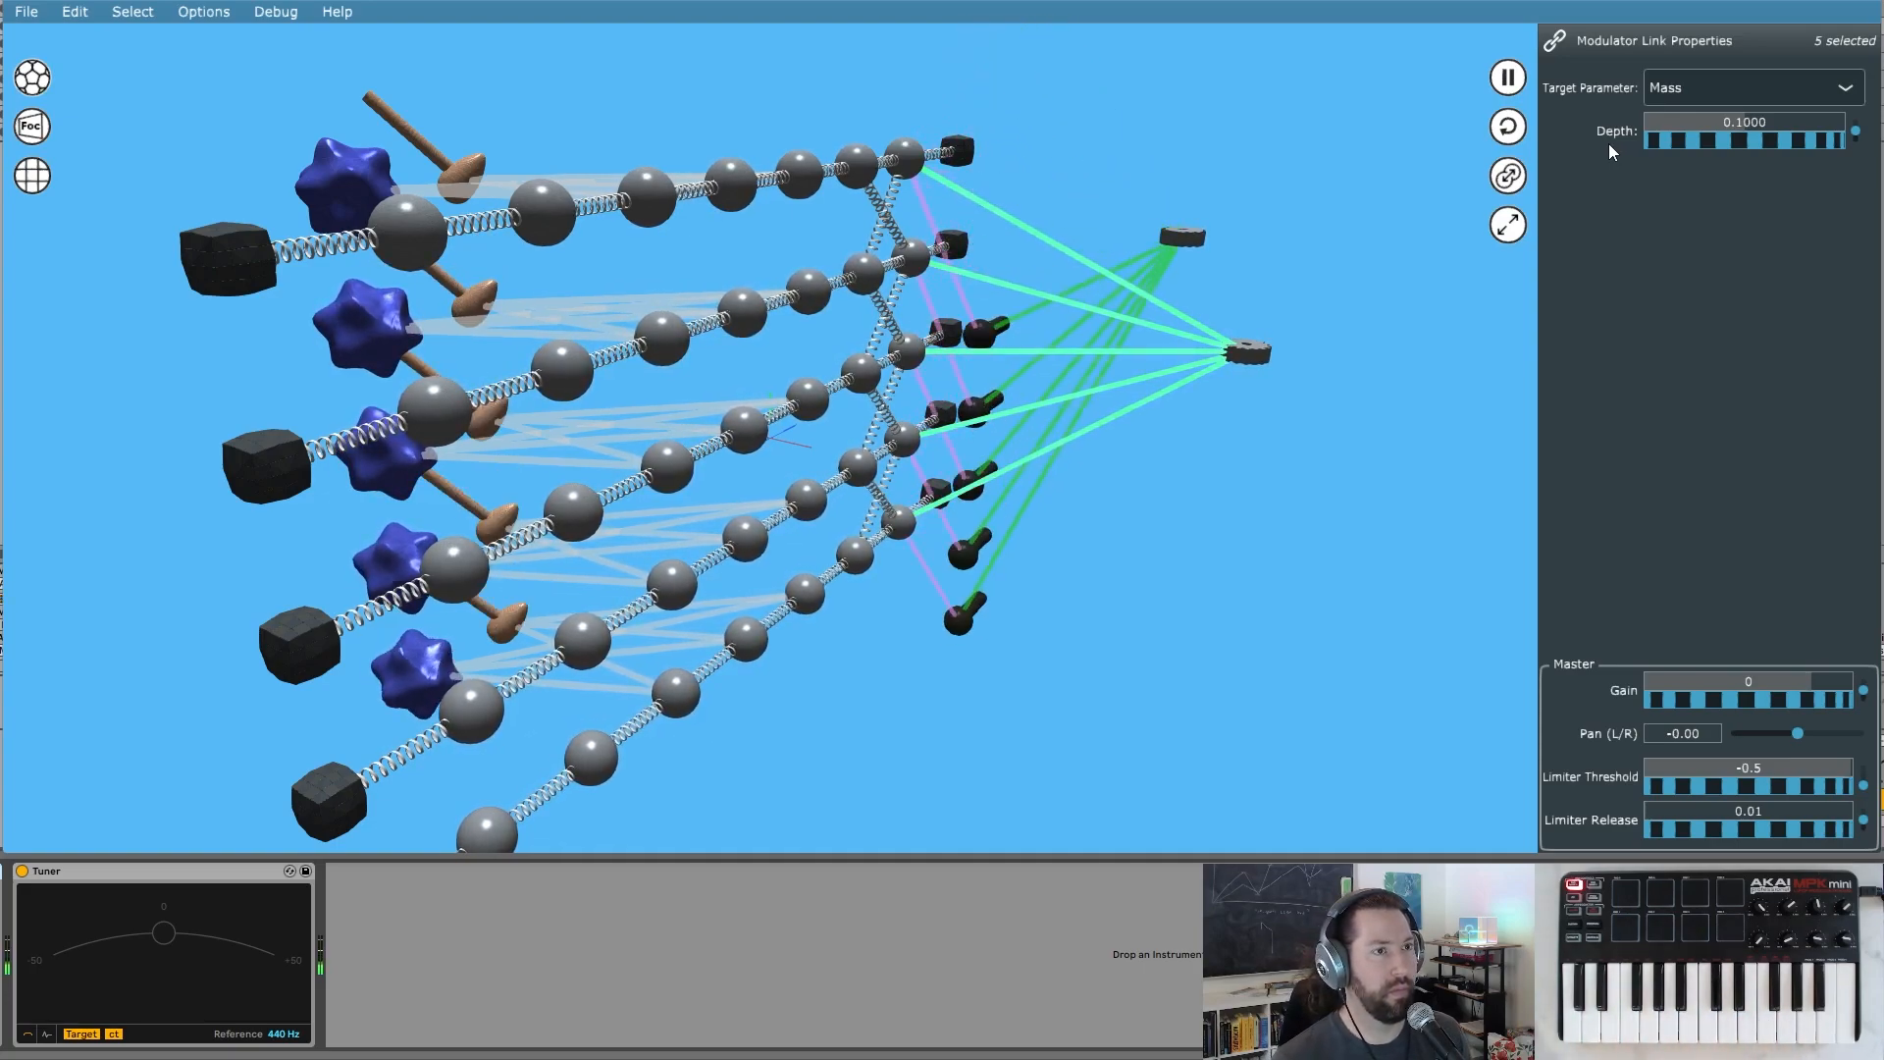
click(1266, 353)
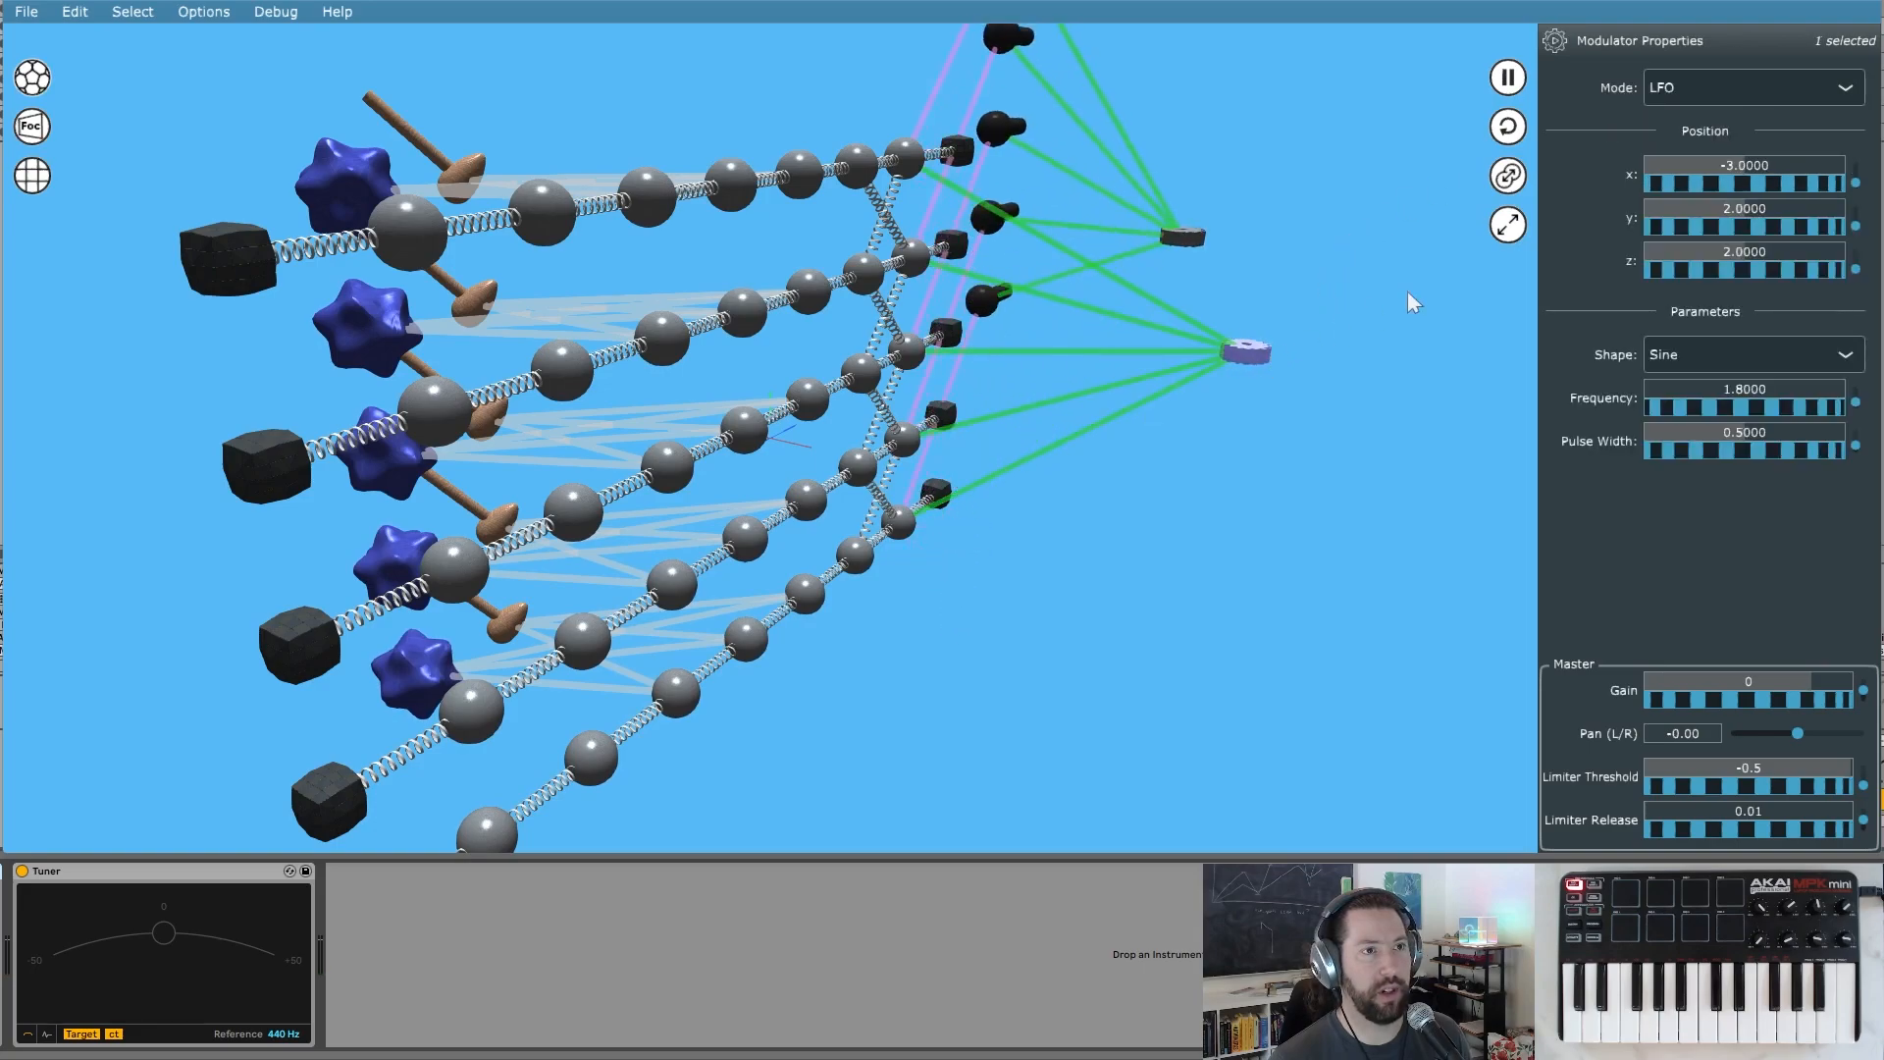
drag(1675, 412, 1745, 407)
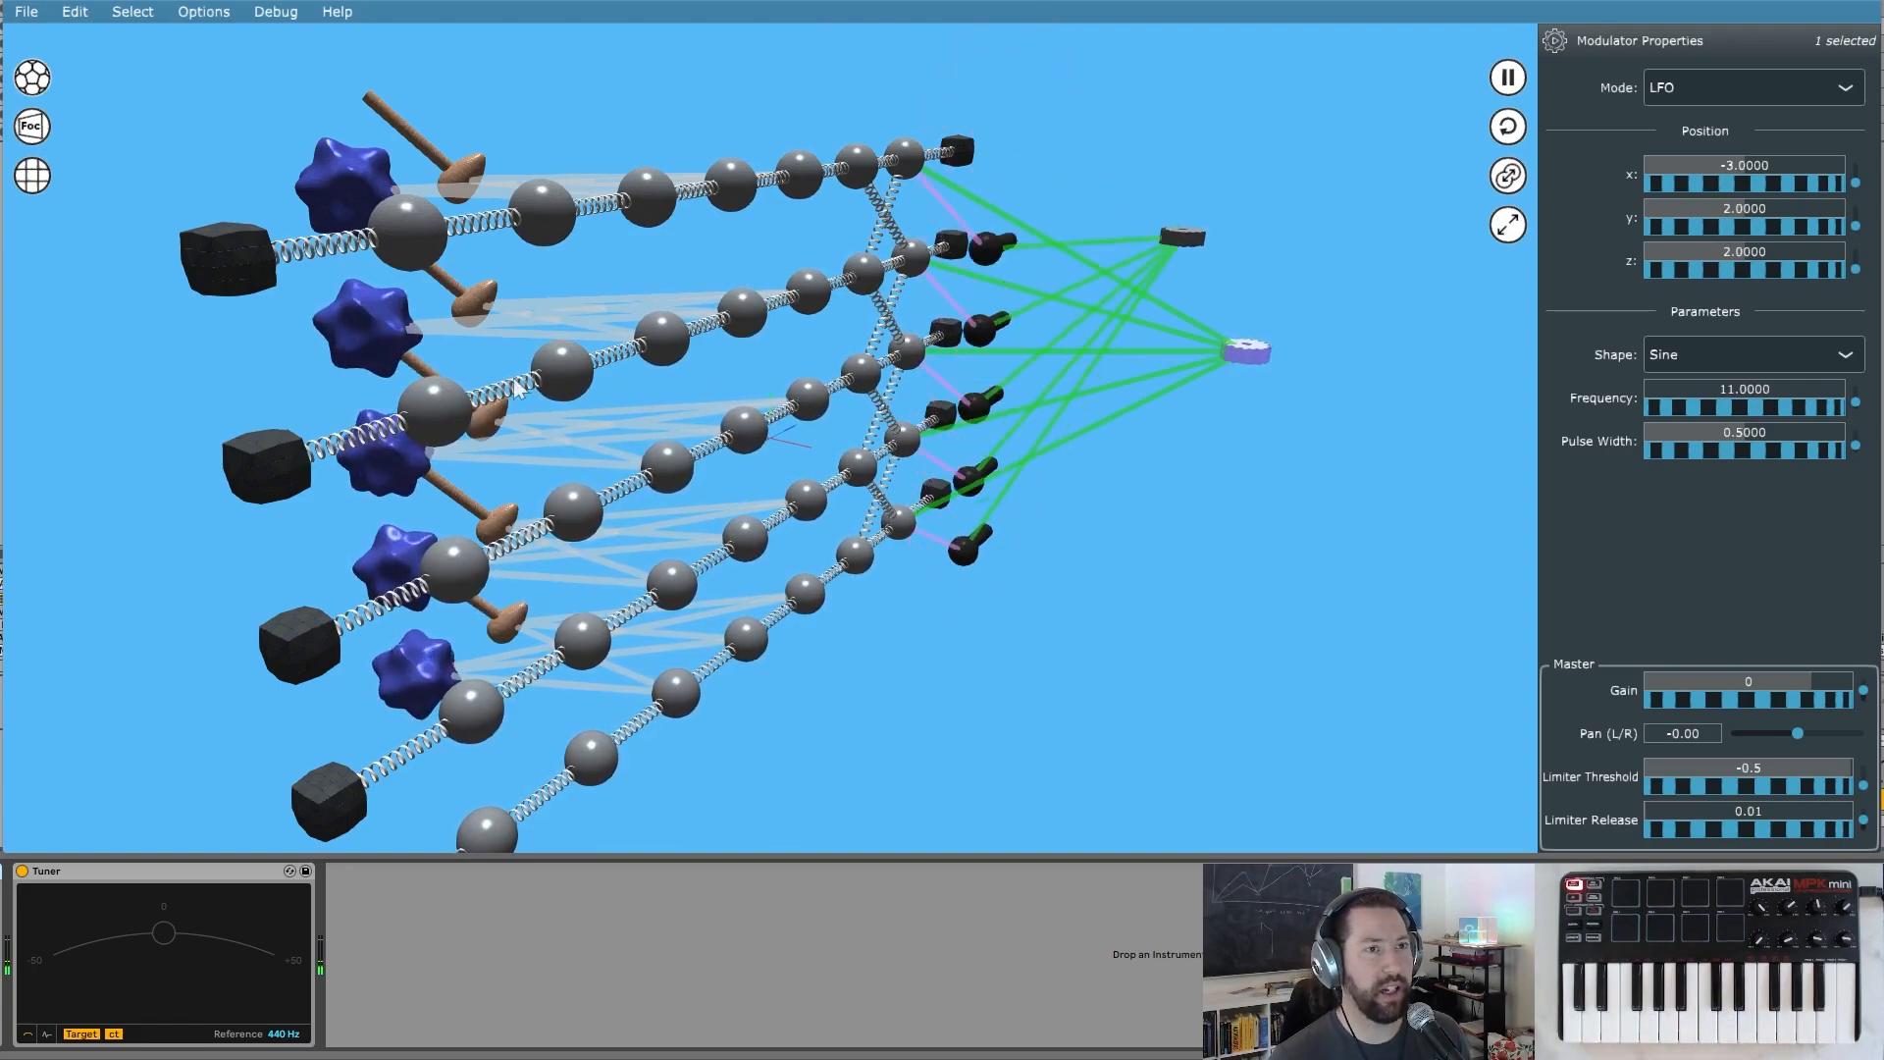
- Select all ten exciters, turn off grid snapping, and rotate them to a spin of -117
drag(386, 391, 954, 271)
drag(1028, 148, 376, 210)
drag(576, 148, 834, 836)
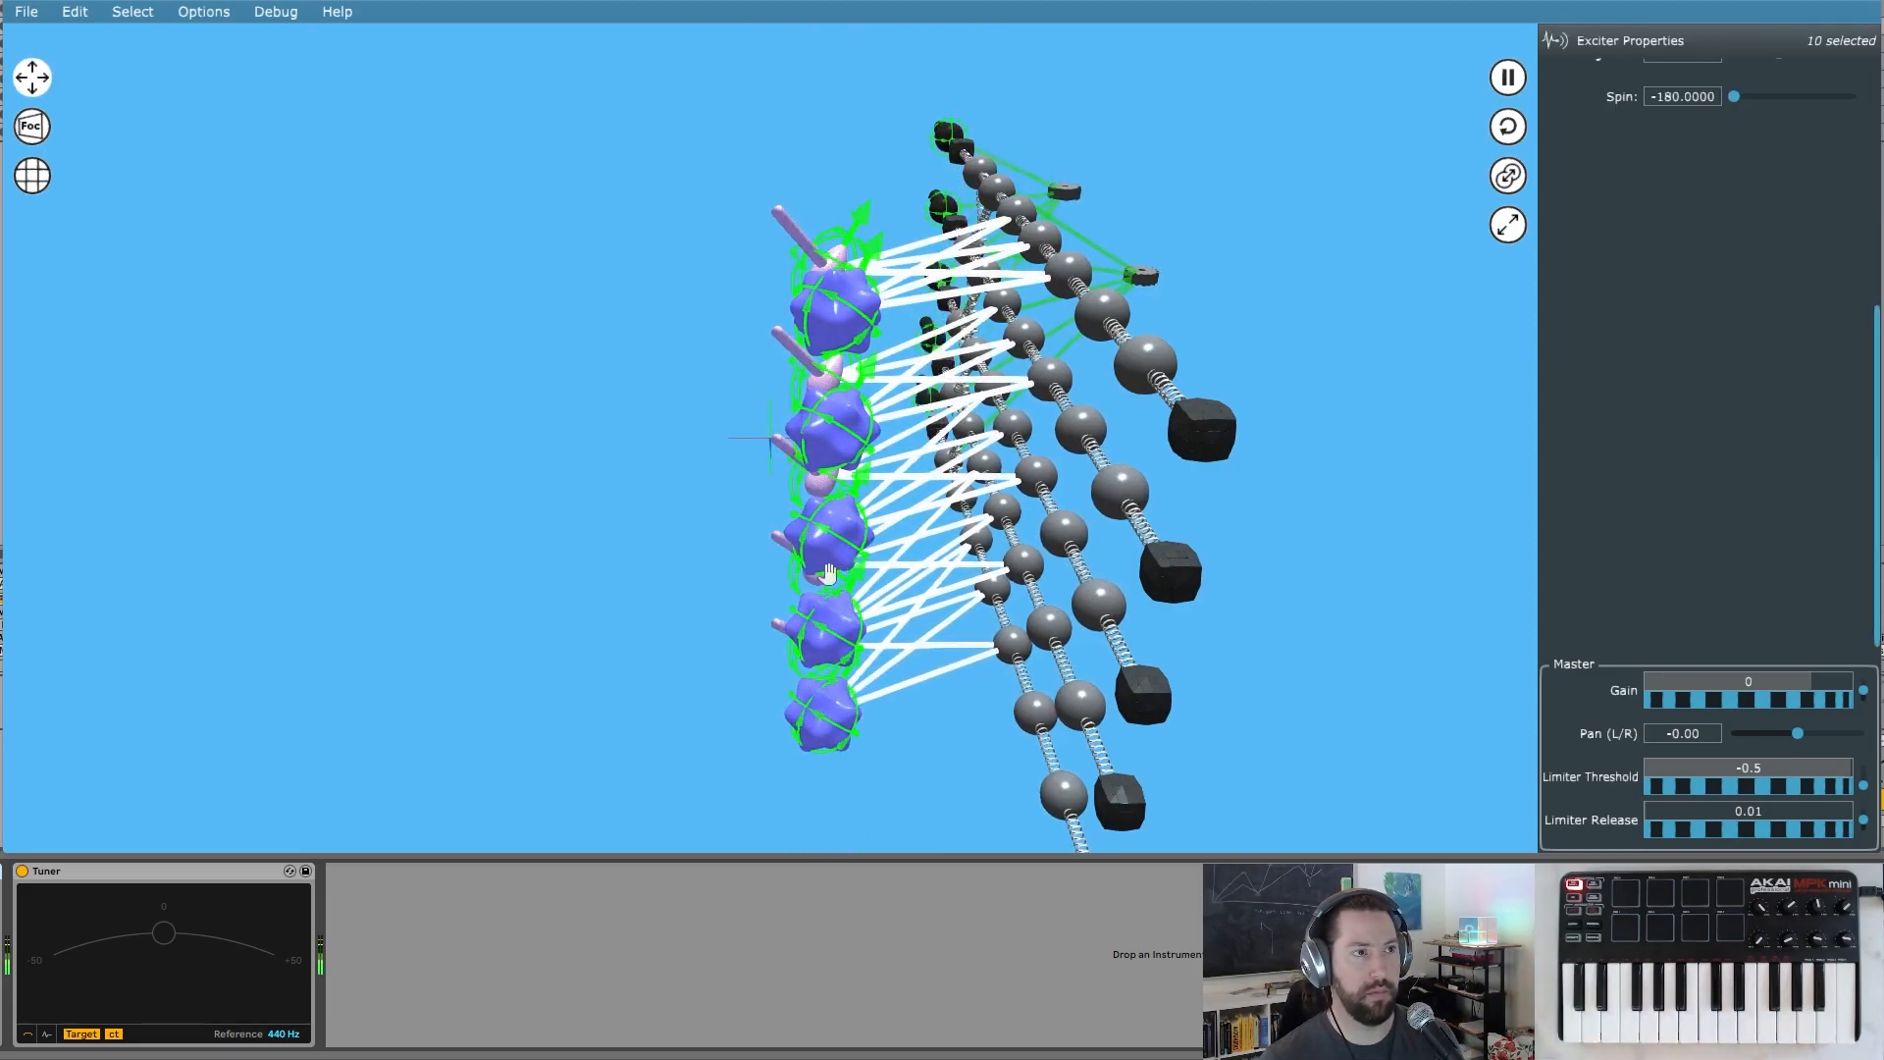
drag(795, 330, 37, 236)
click(32, 176)
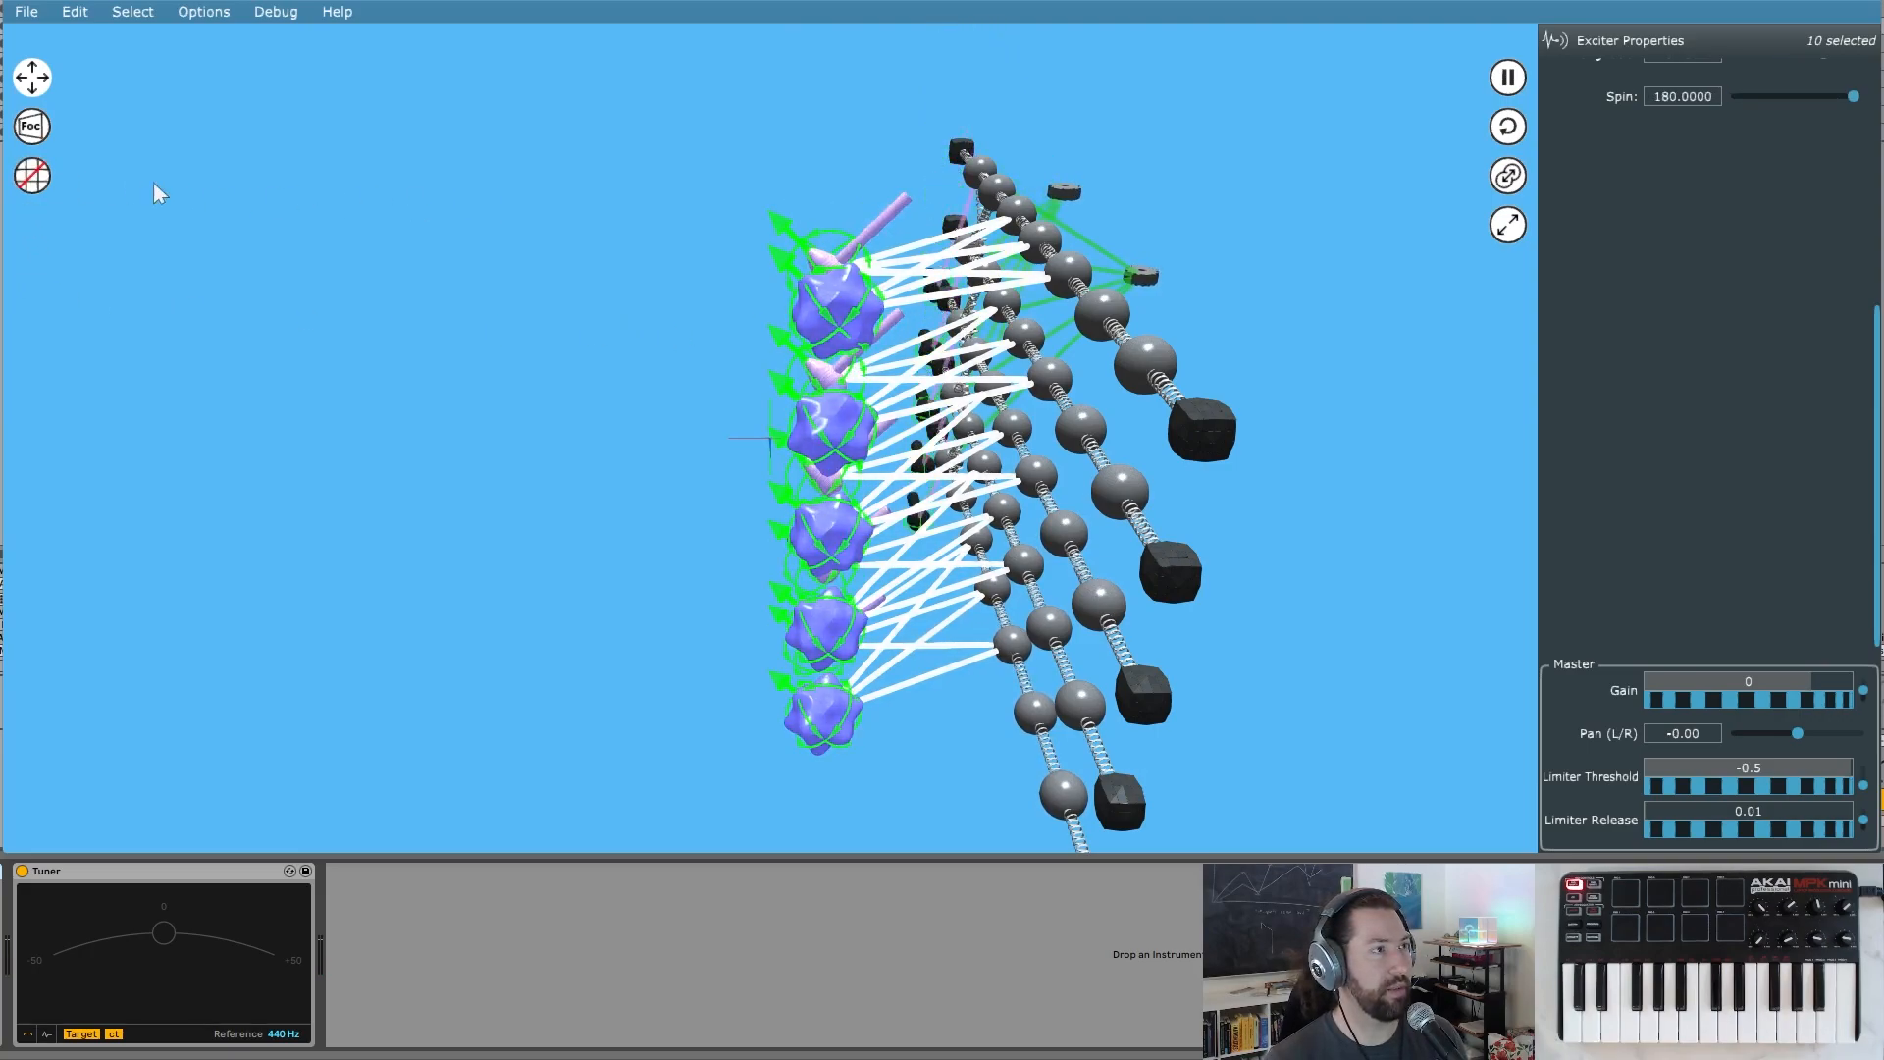
drag(823, 306, 903, 348)
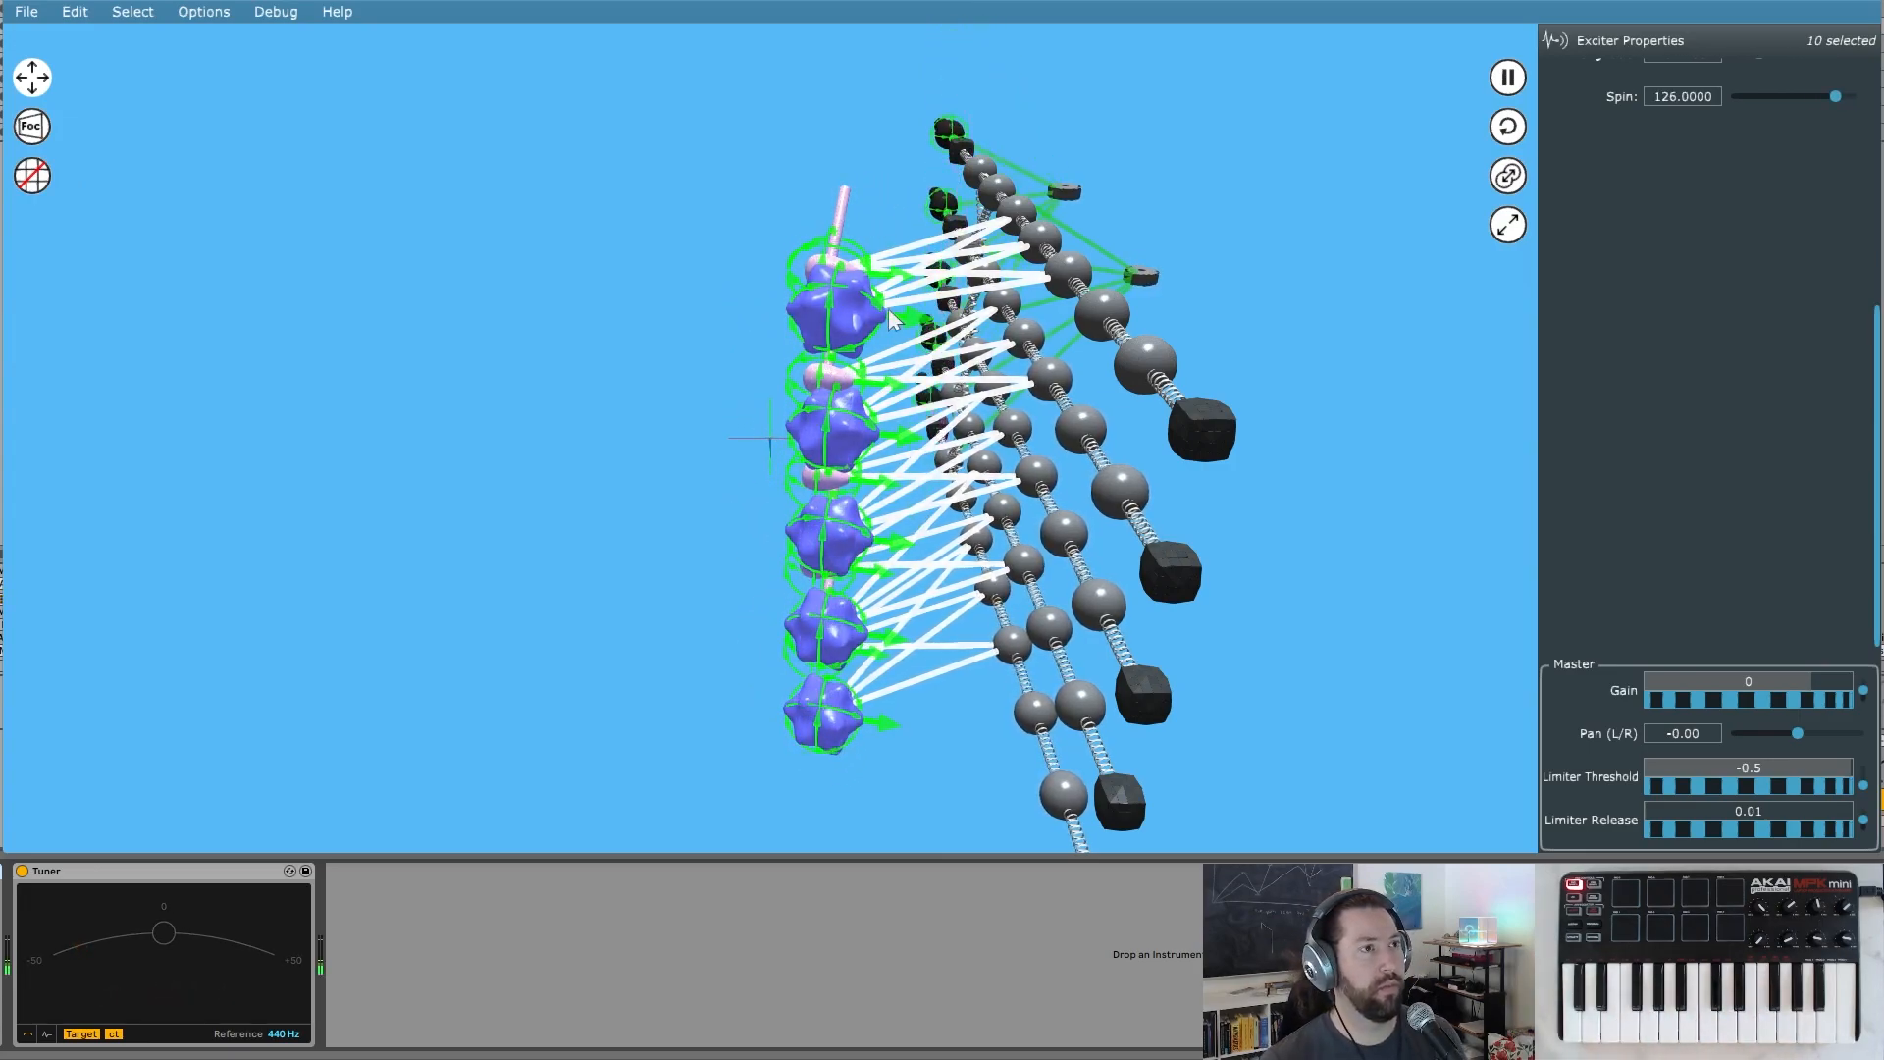
drag(845, 317, 895, 375)
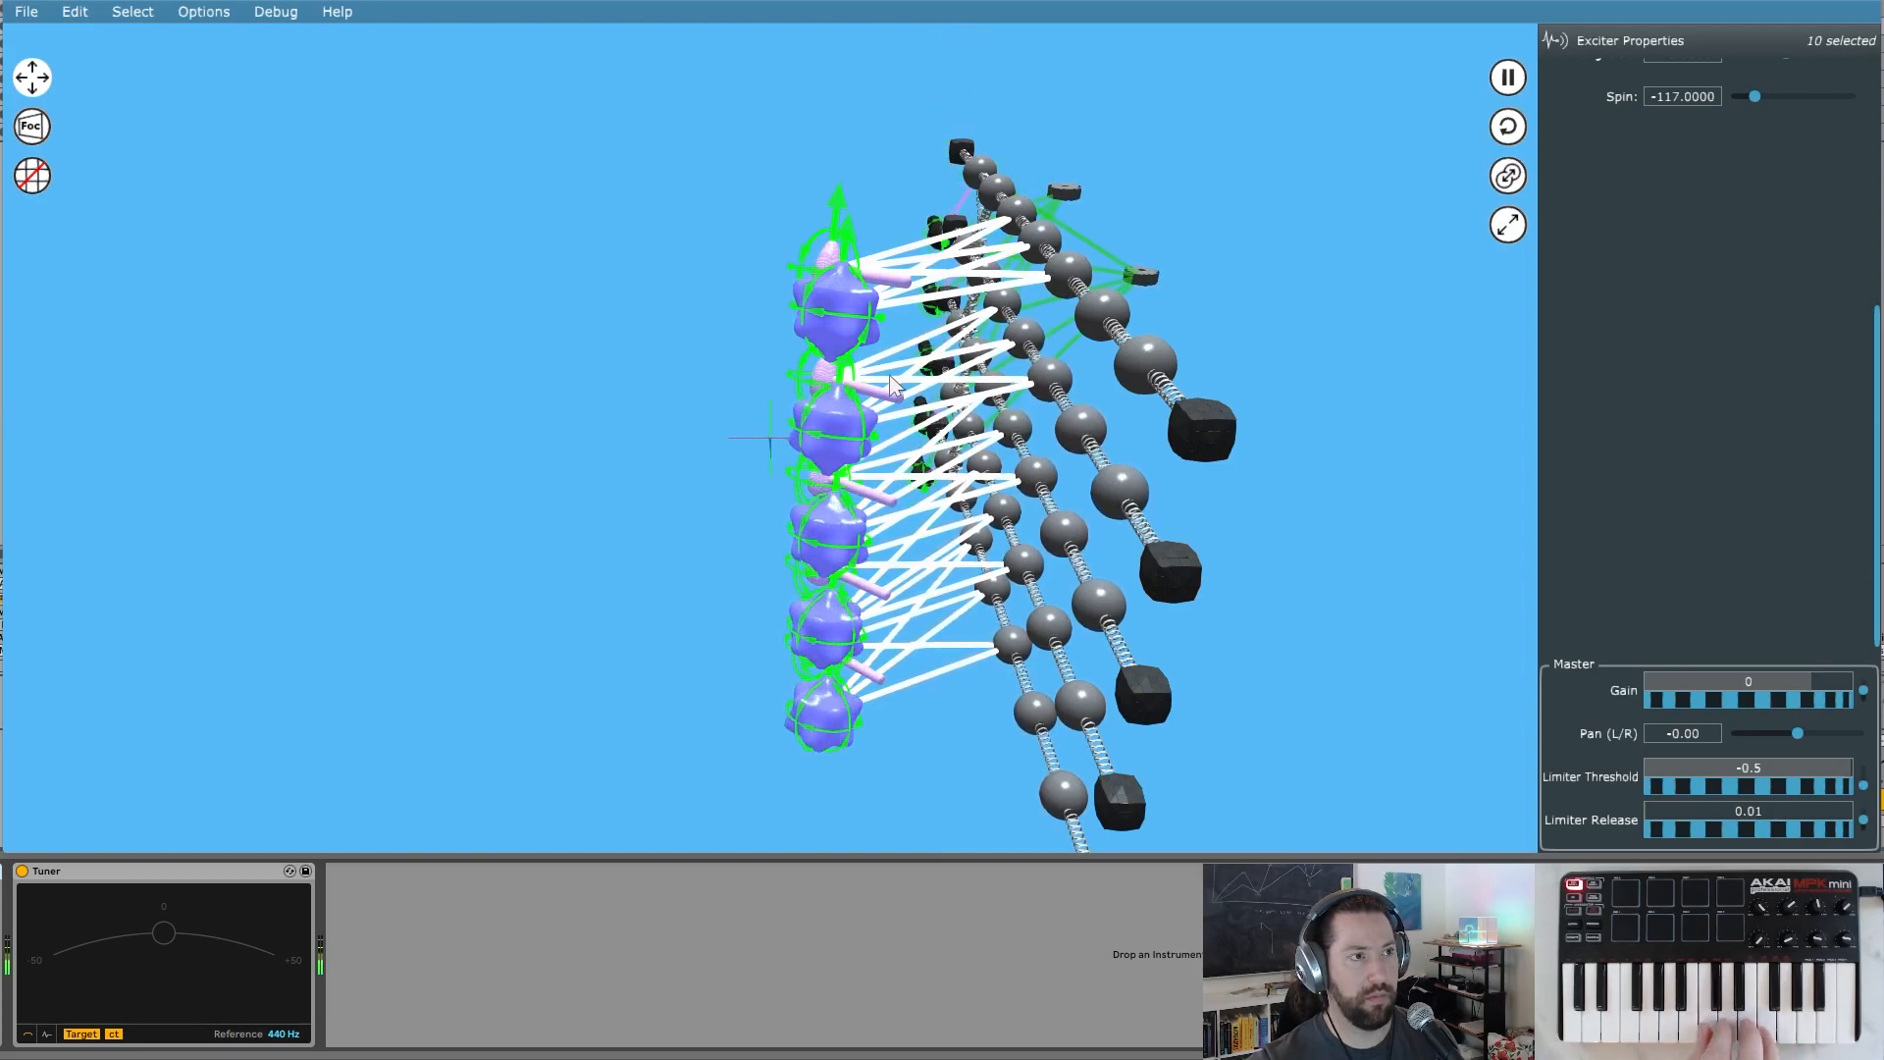
- Examine the five-string instrument from both ends, including its bodies, exciters, microphones and modulator links
drag(392, 282, 768, 359)
scroll(769, 359, up, 1)
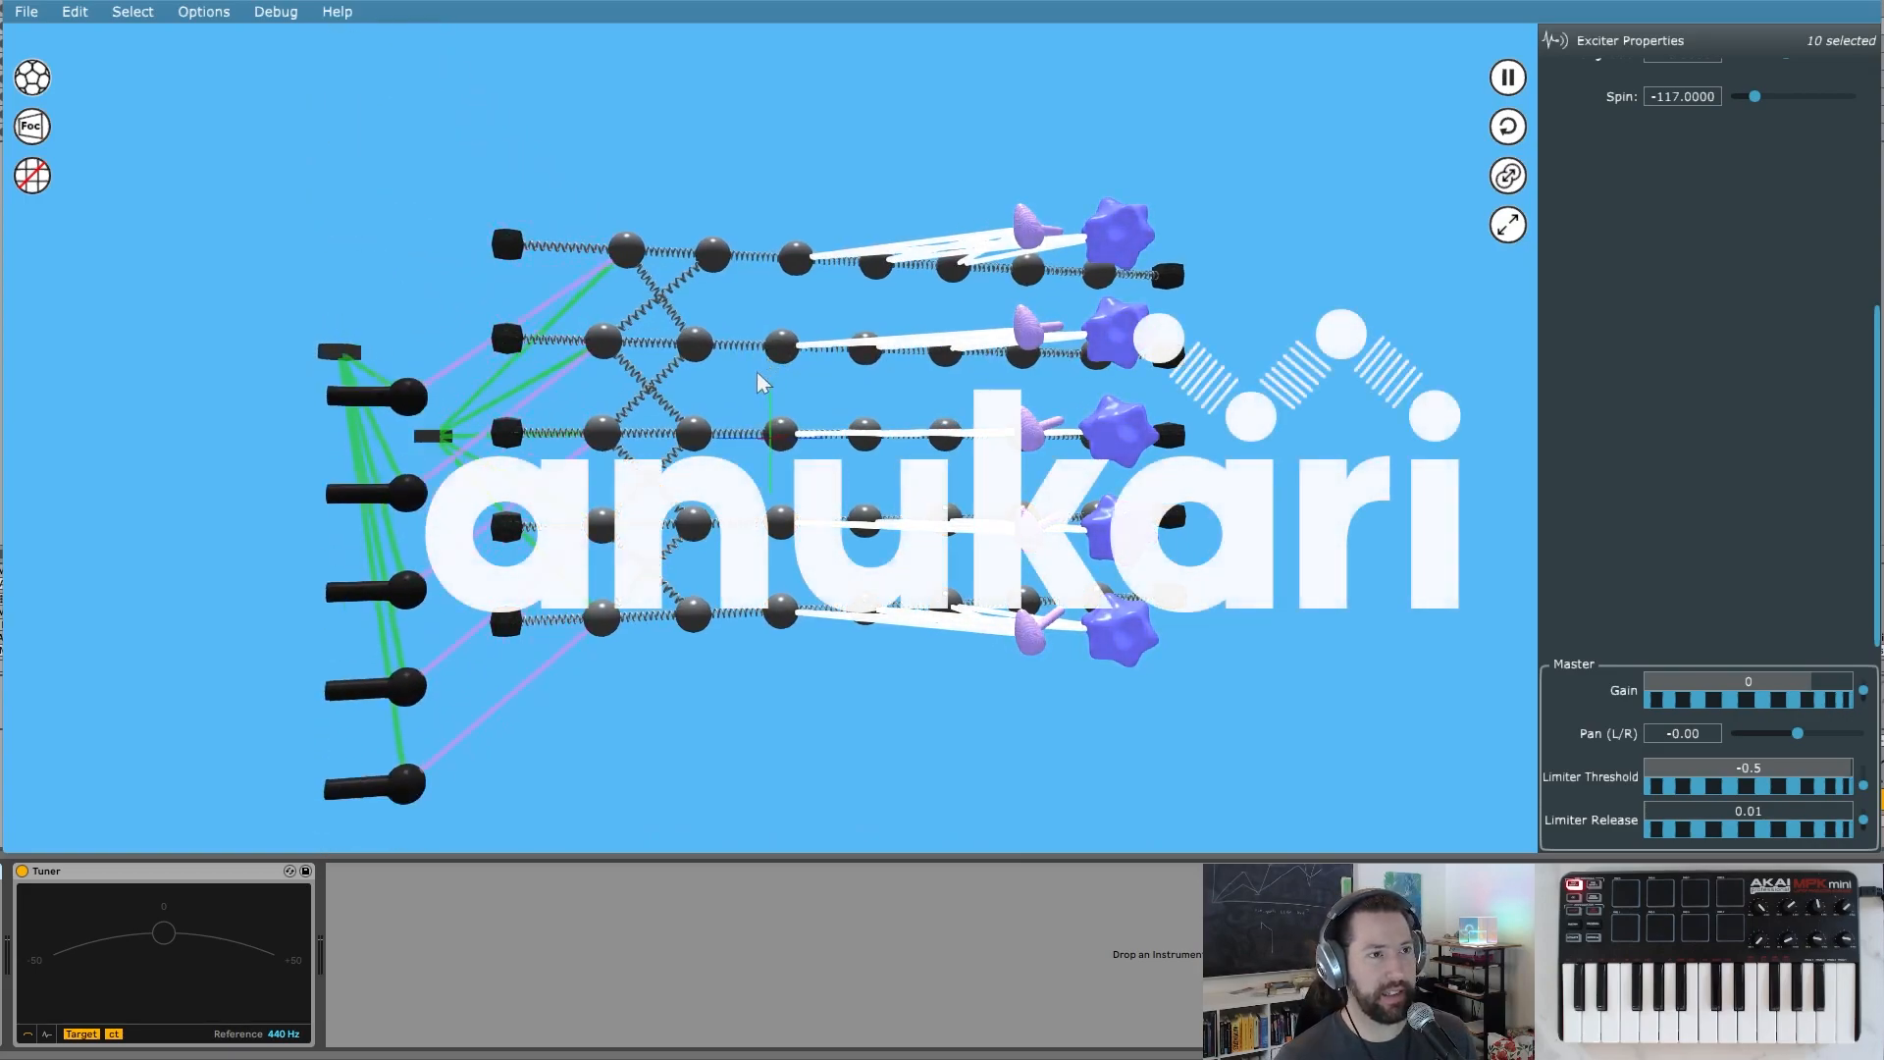
mouse_move(1320, 389)
mouse_down()
mouse_move(1185, 387)
mouse_move(1310, 391)
mouse_up()
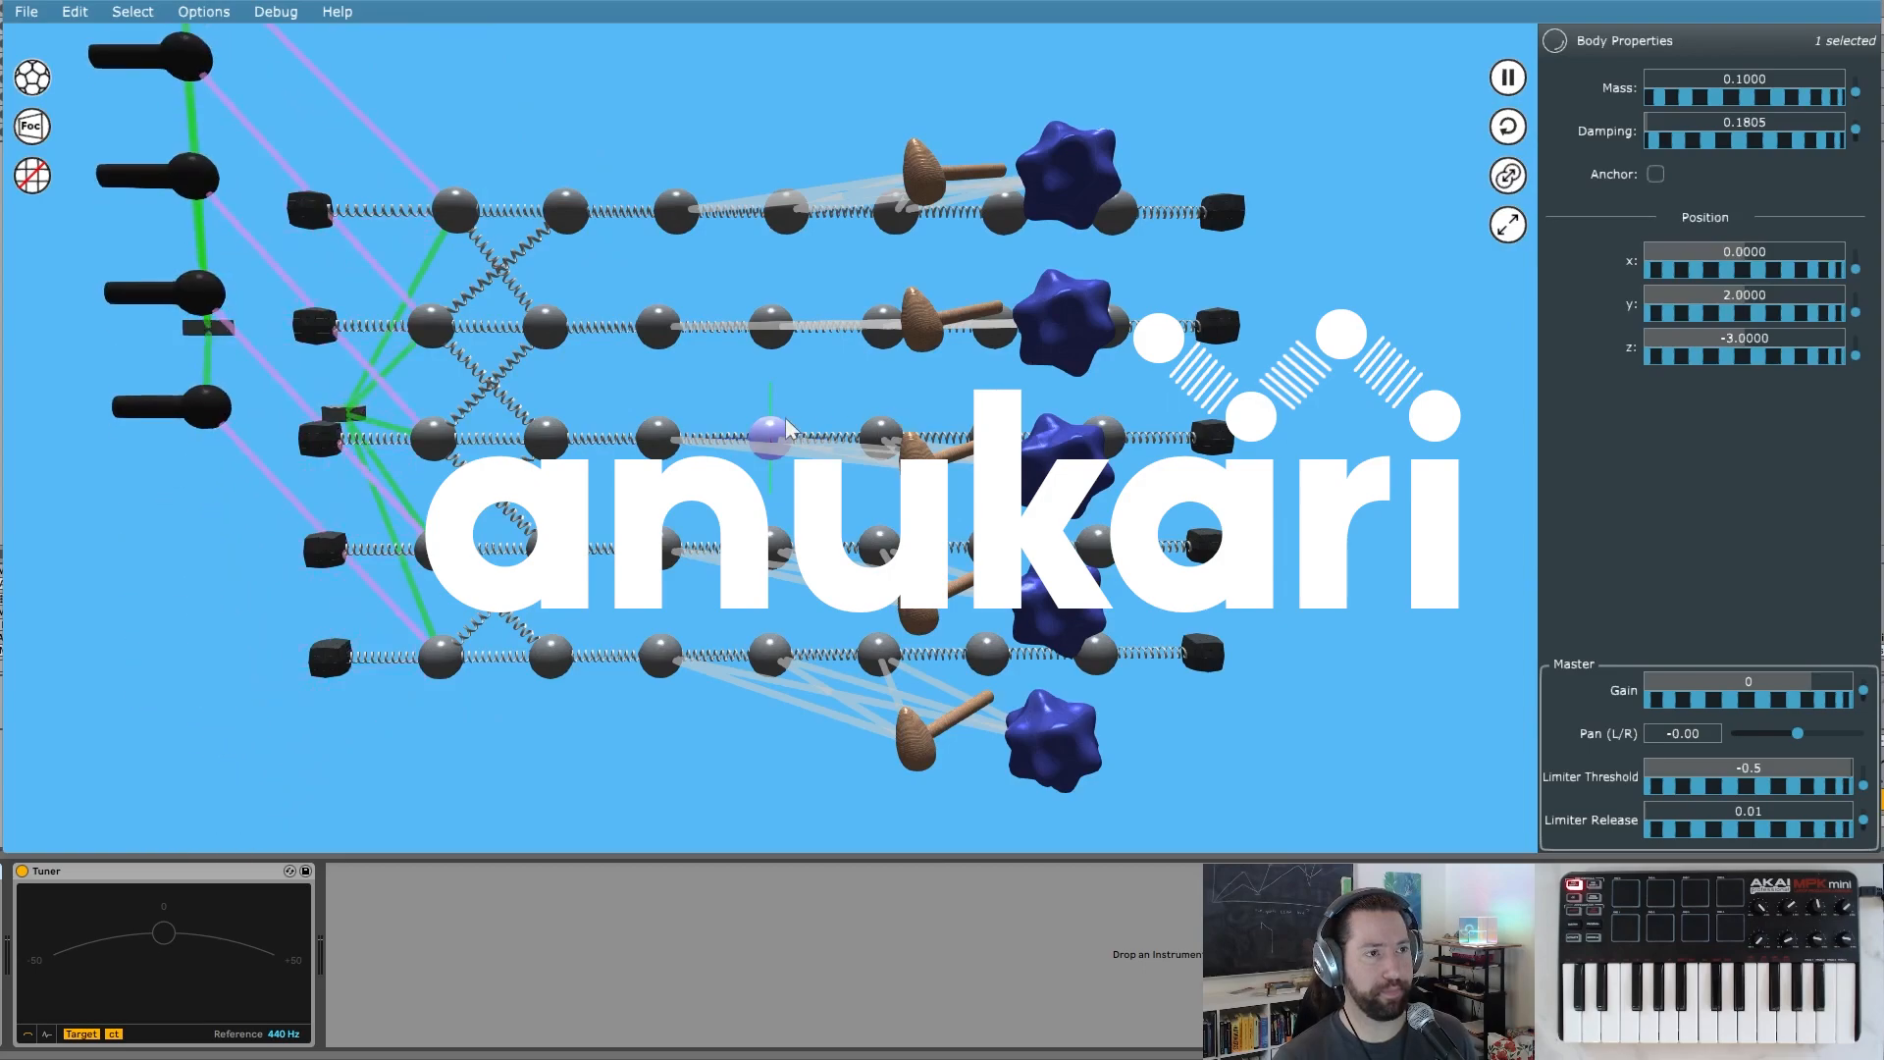
drag(1315, 398, 856, 436)
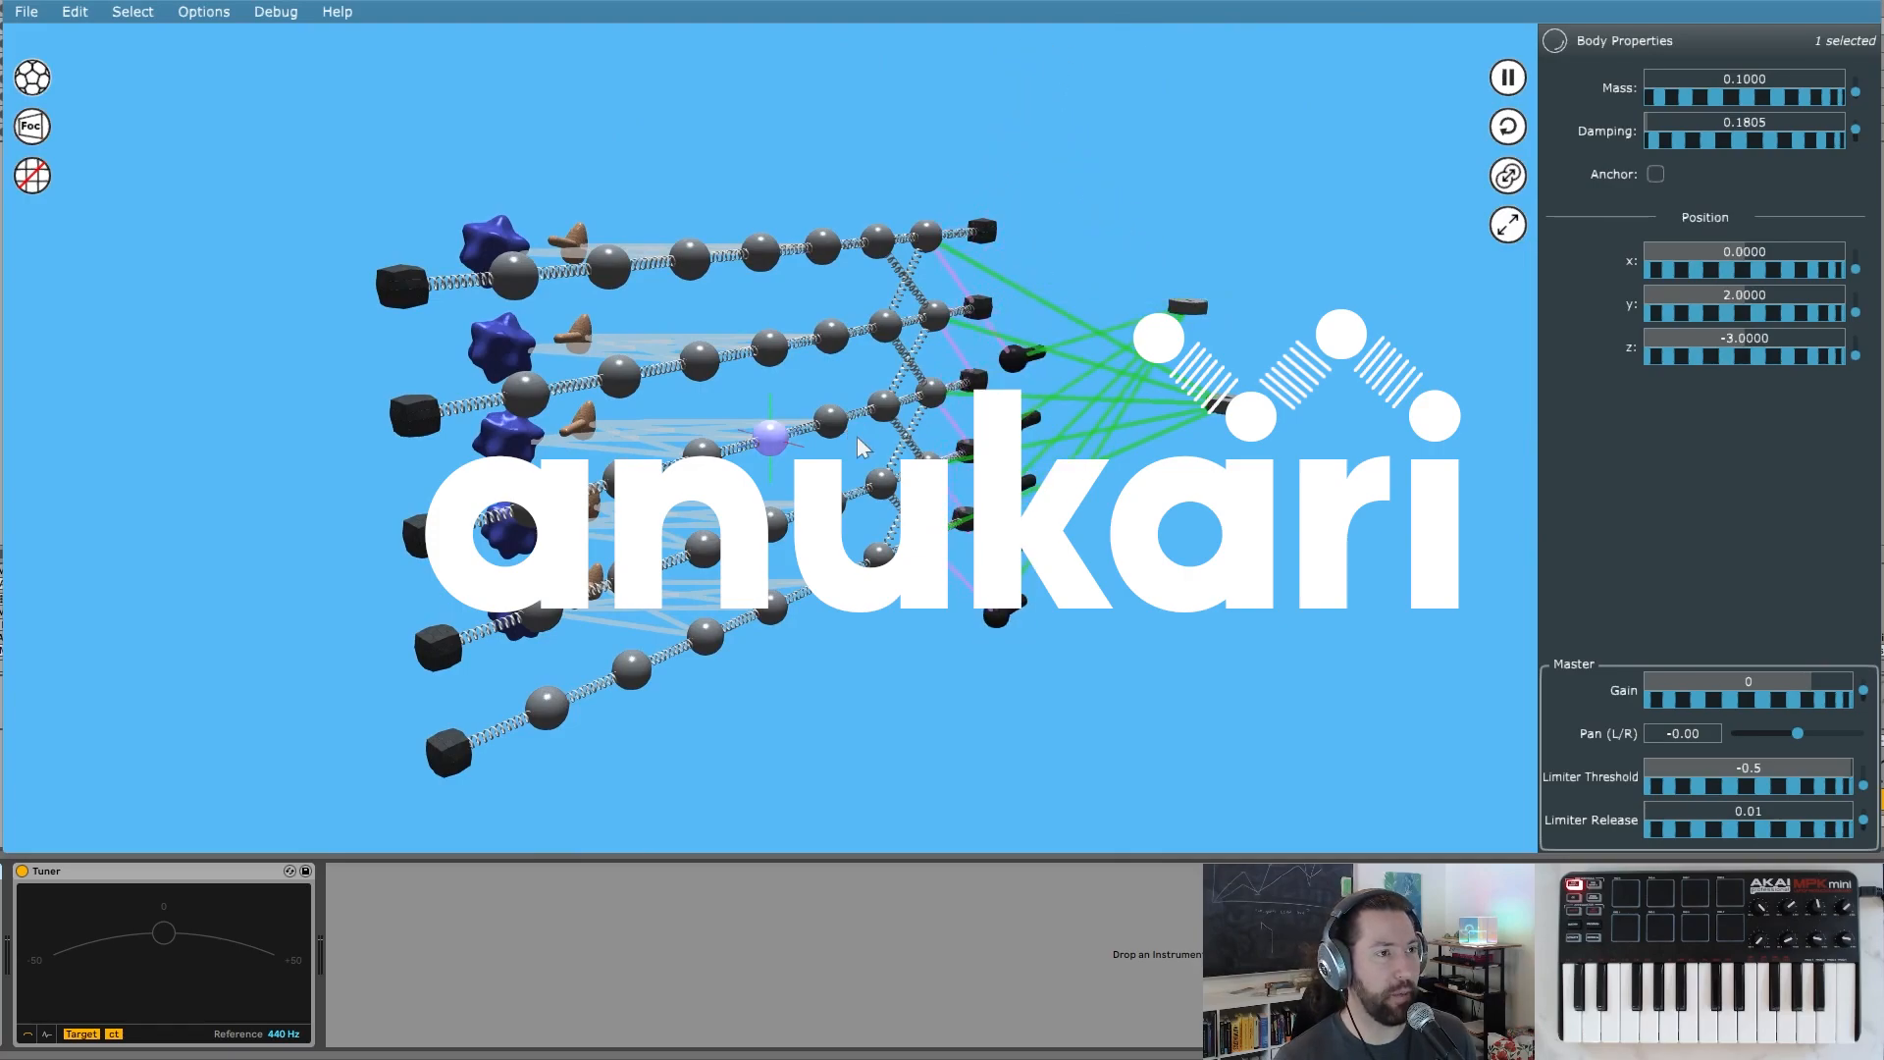
click(861, 446)
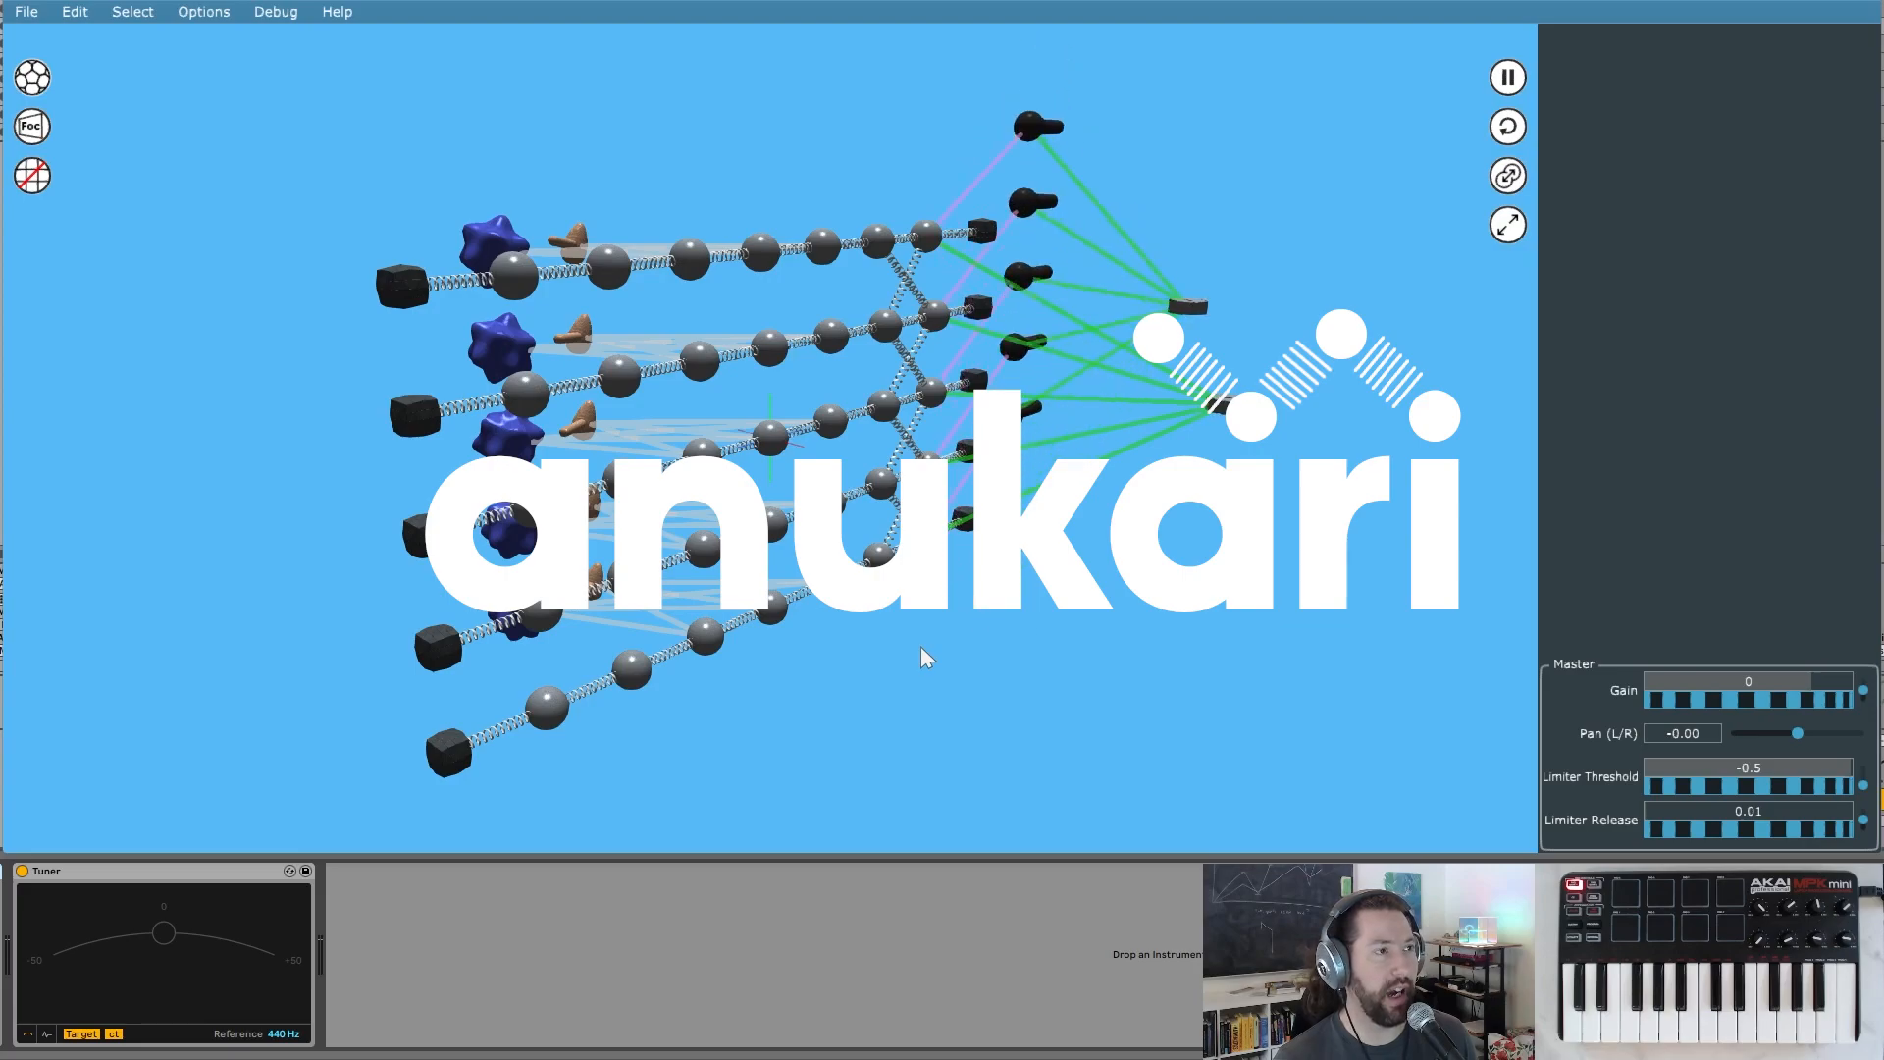
drag(819, 653, 776, 667)
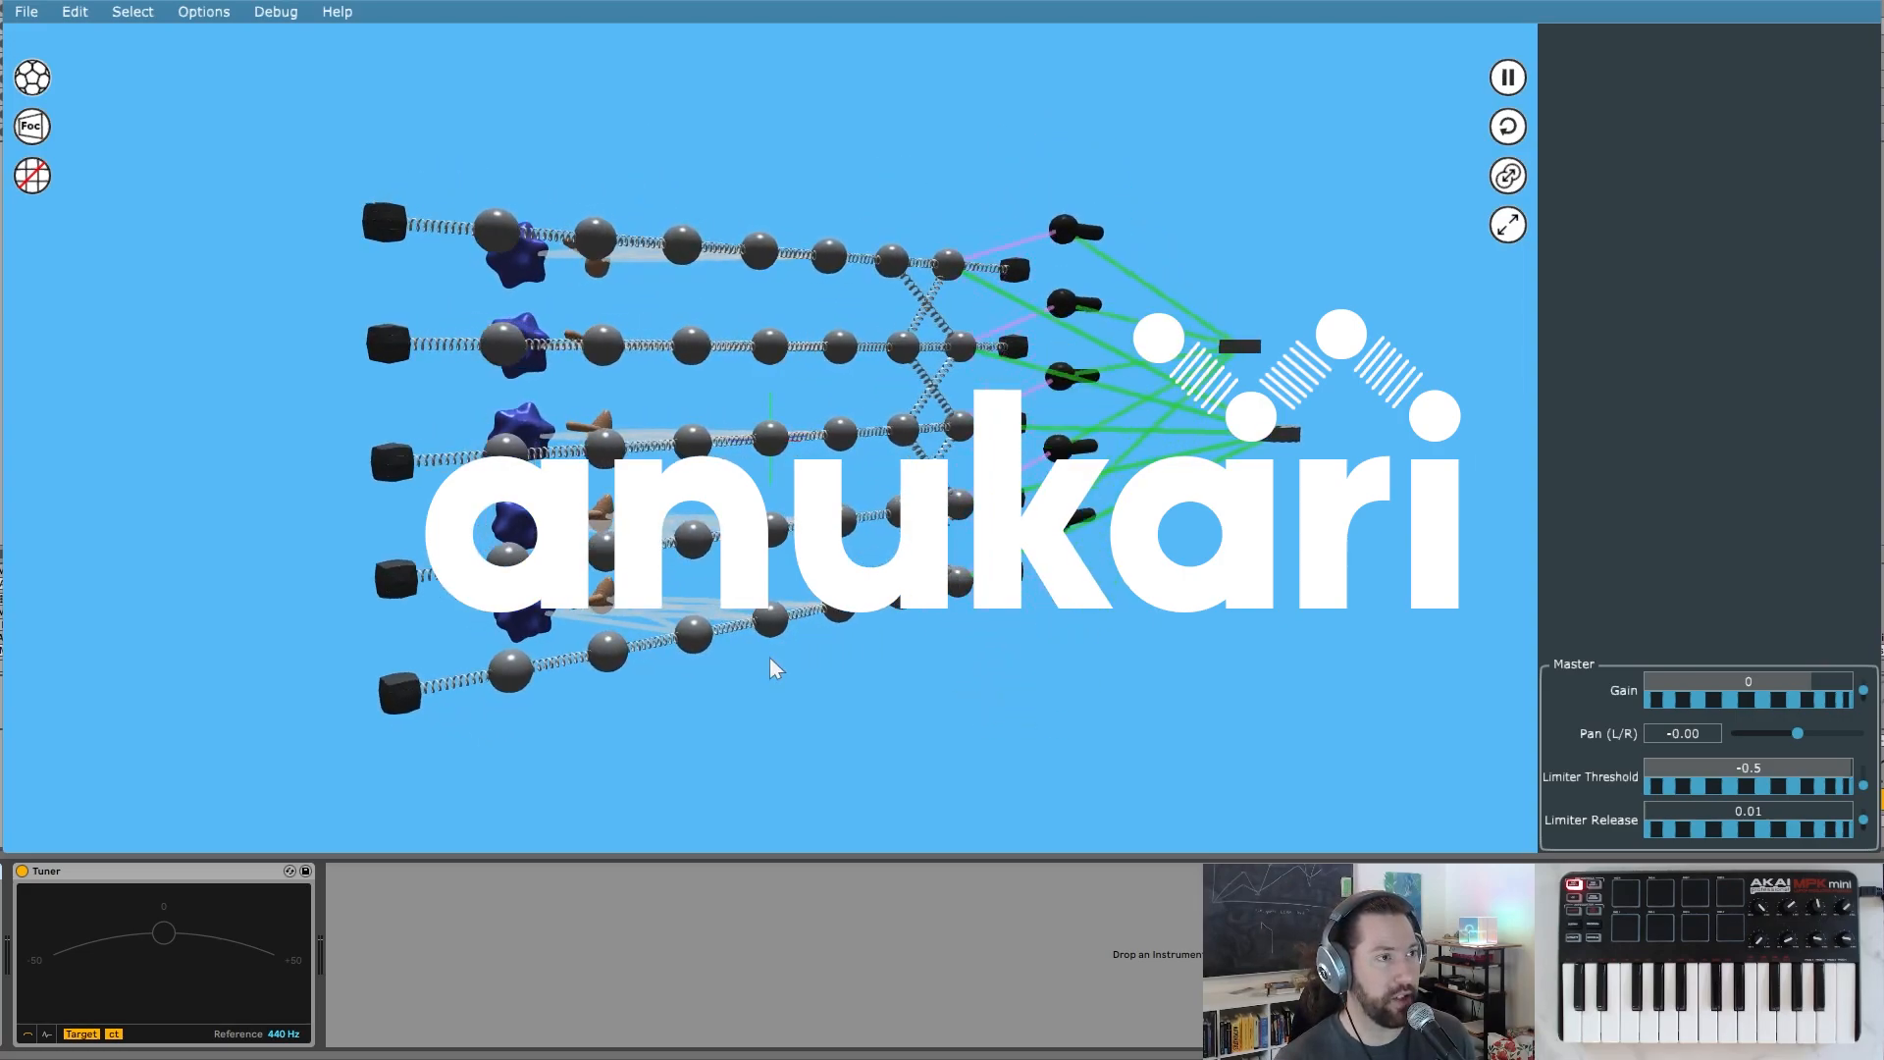
drag(291, 533, 922, 544)
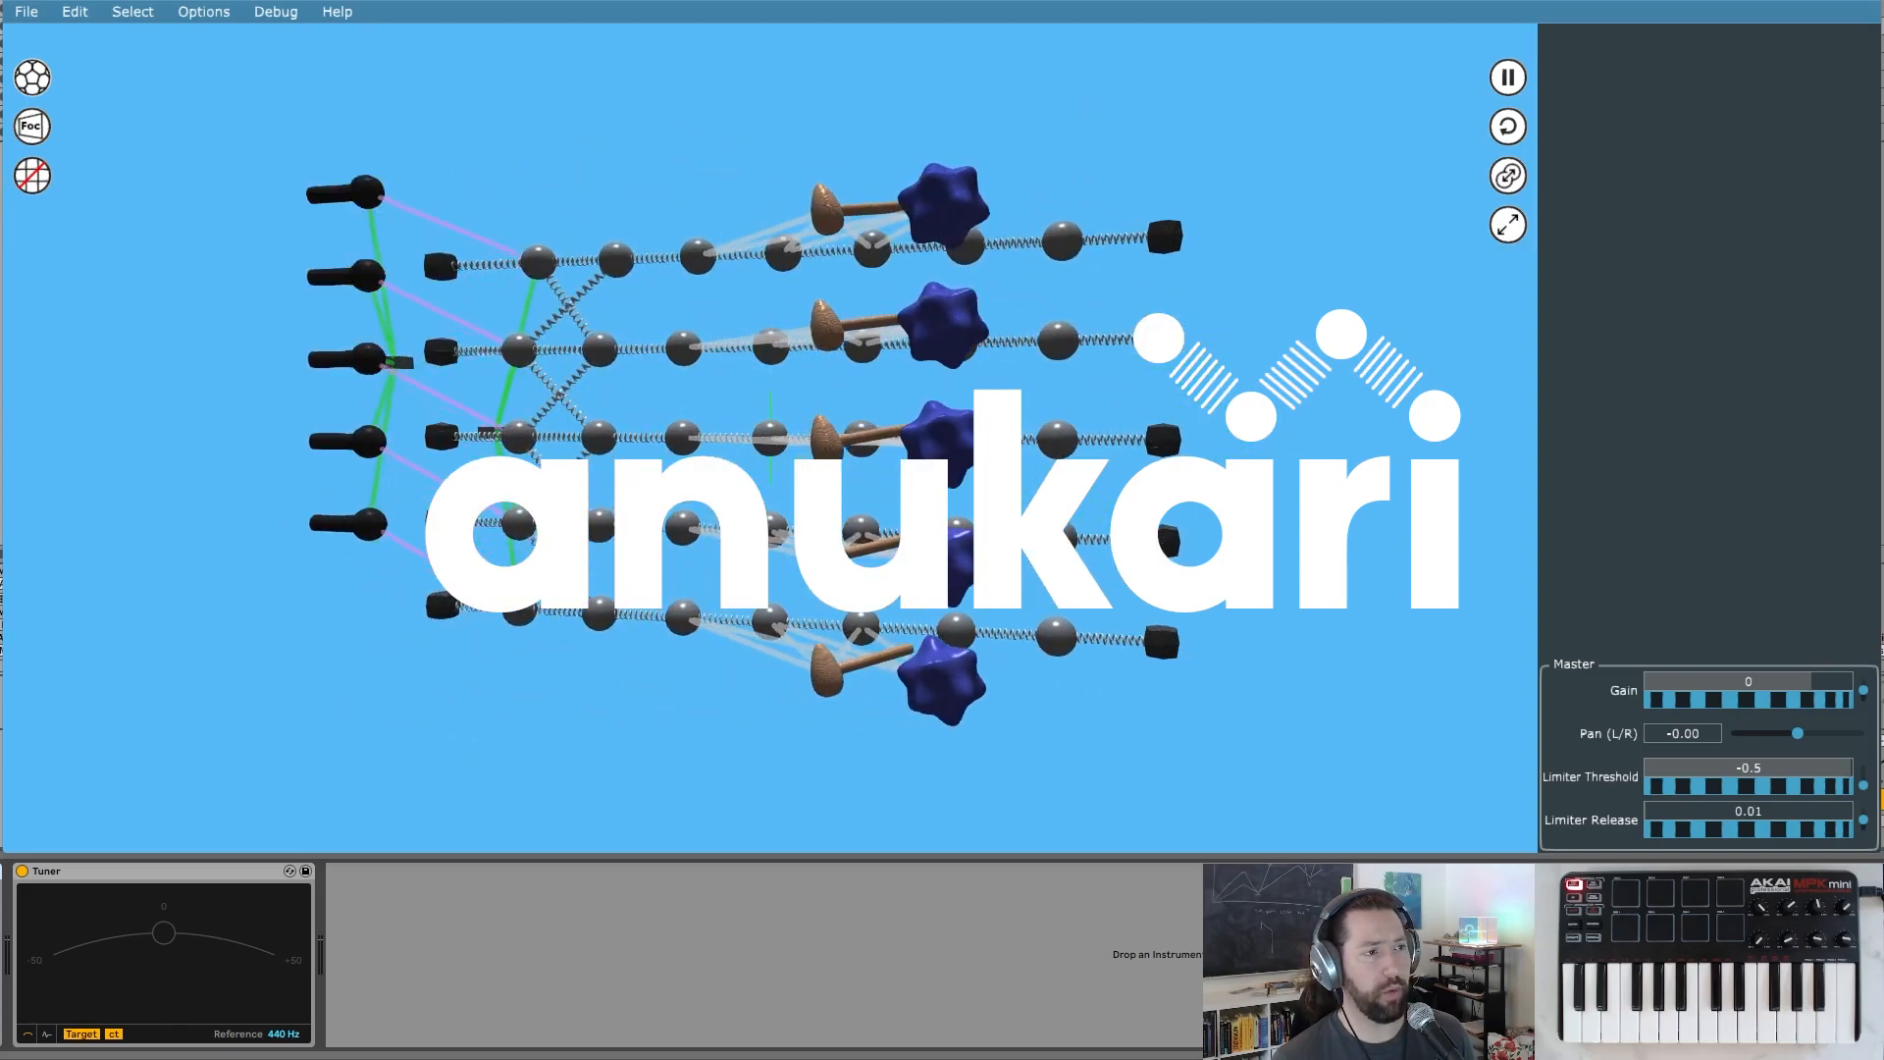
- Inspect the lowest string with its exciters, and the pairs of cross springs joining the three lowest strings
drag(422, 587, 1217, 692)
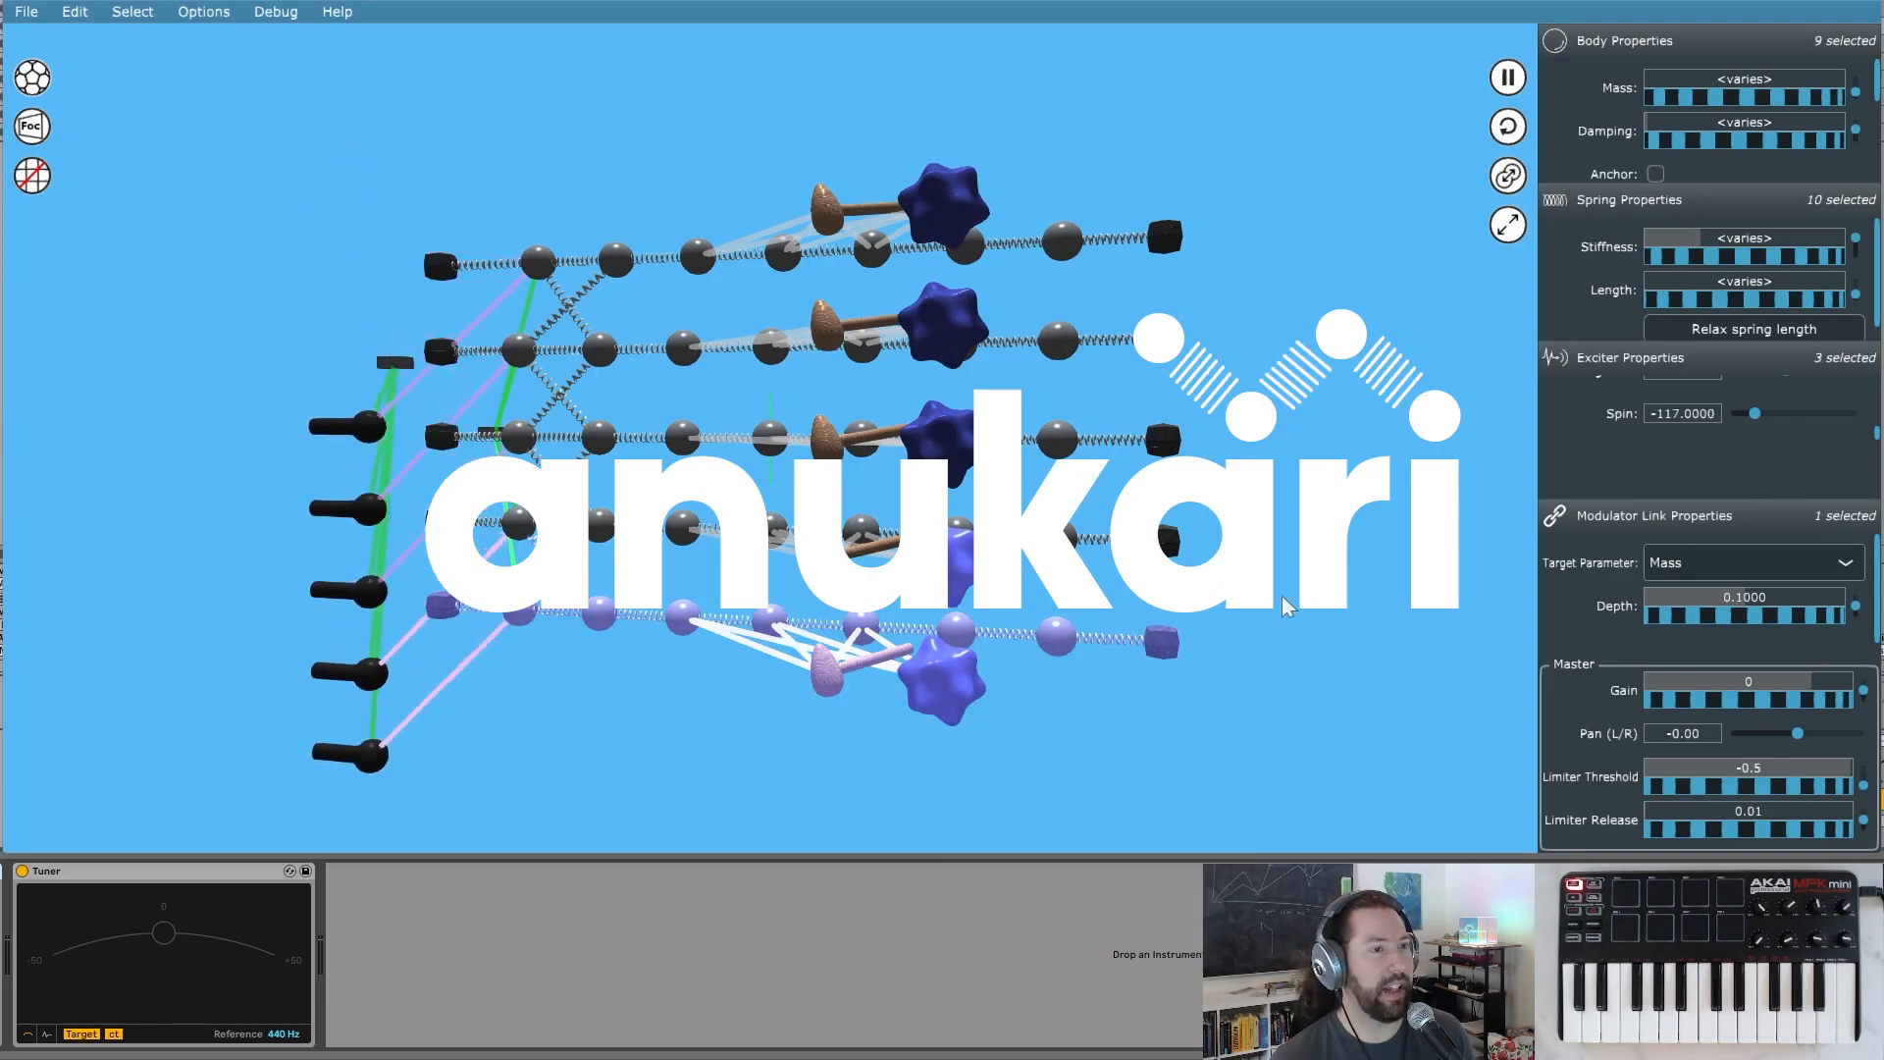
click(660, 638)
drag(628, 556, 555, 566)
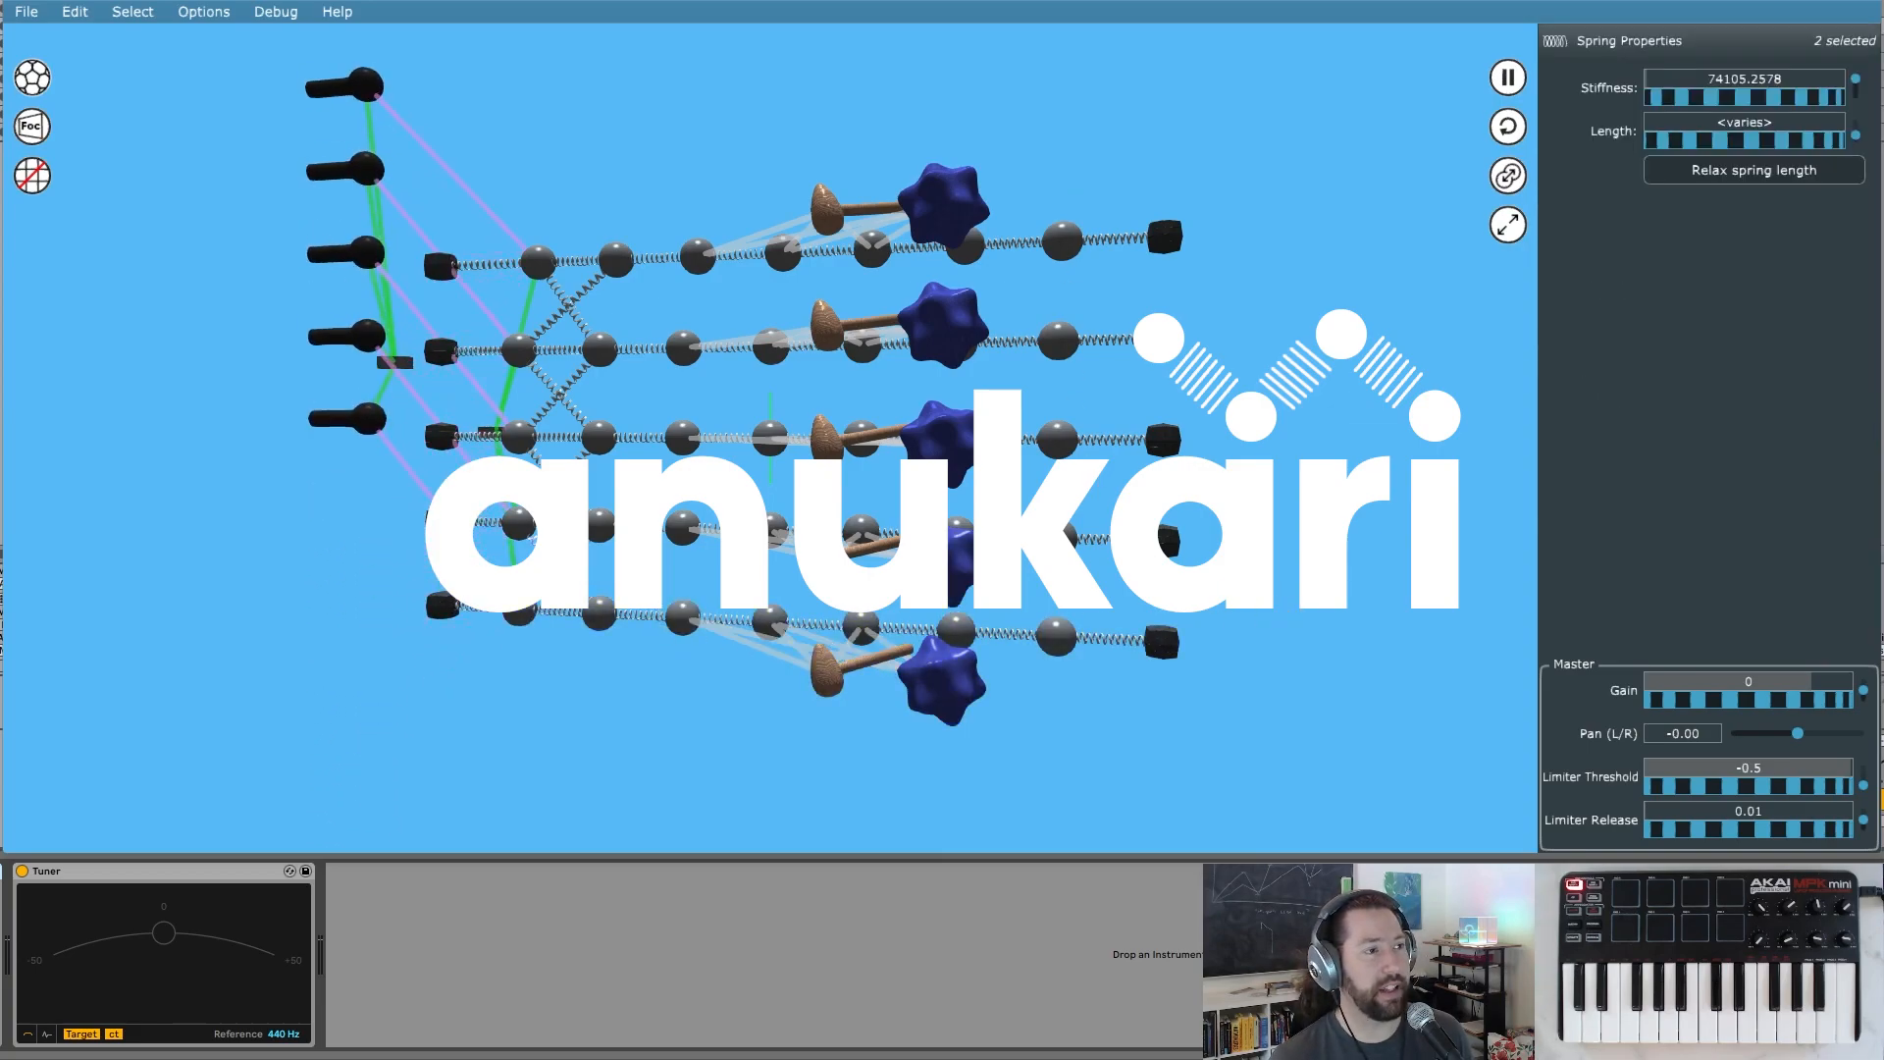
click(609, 498)
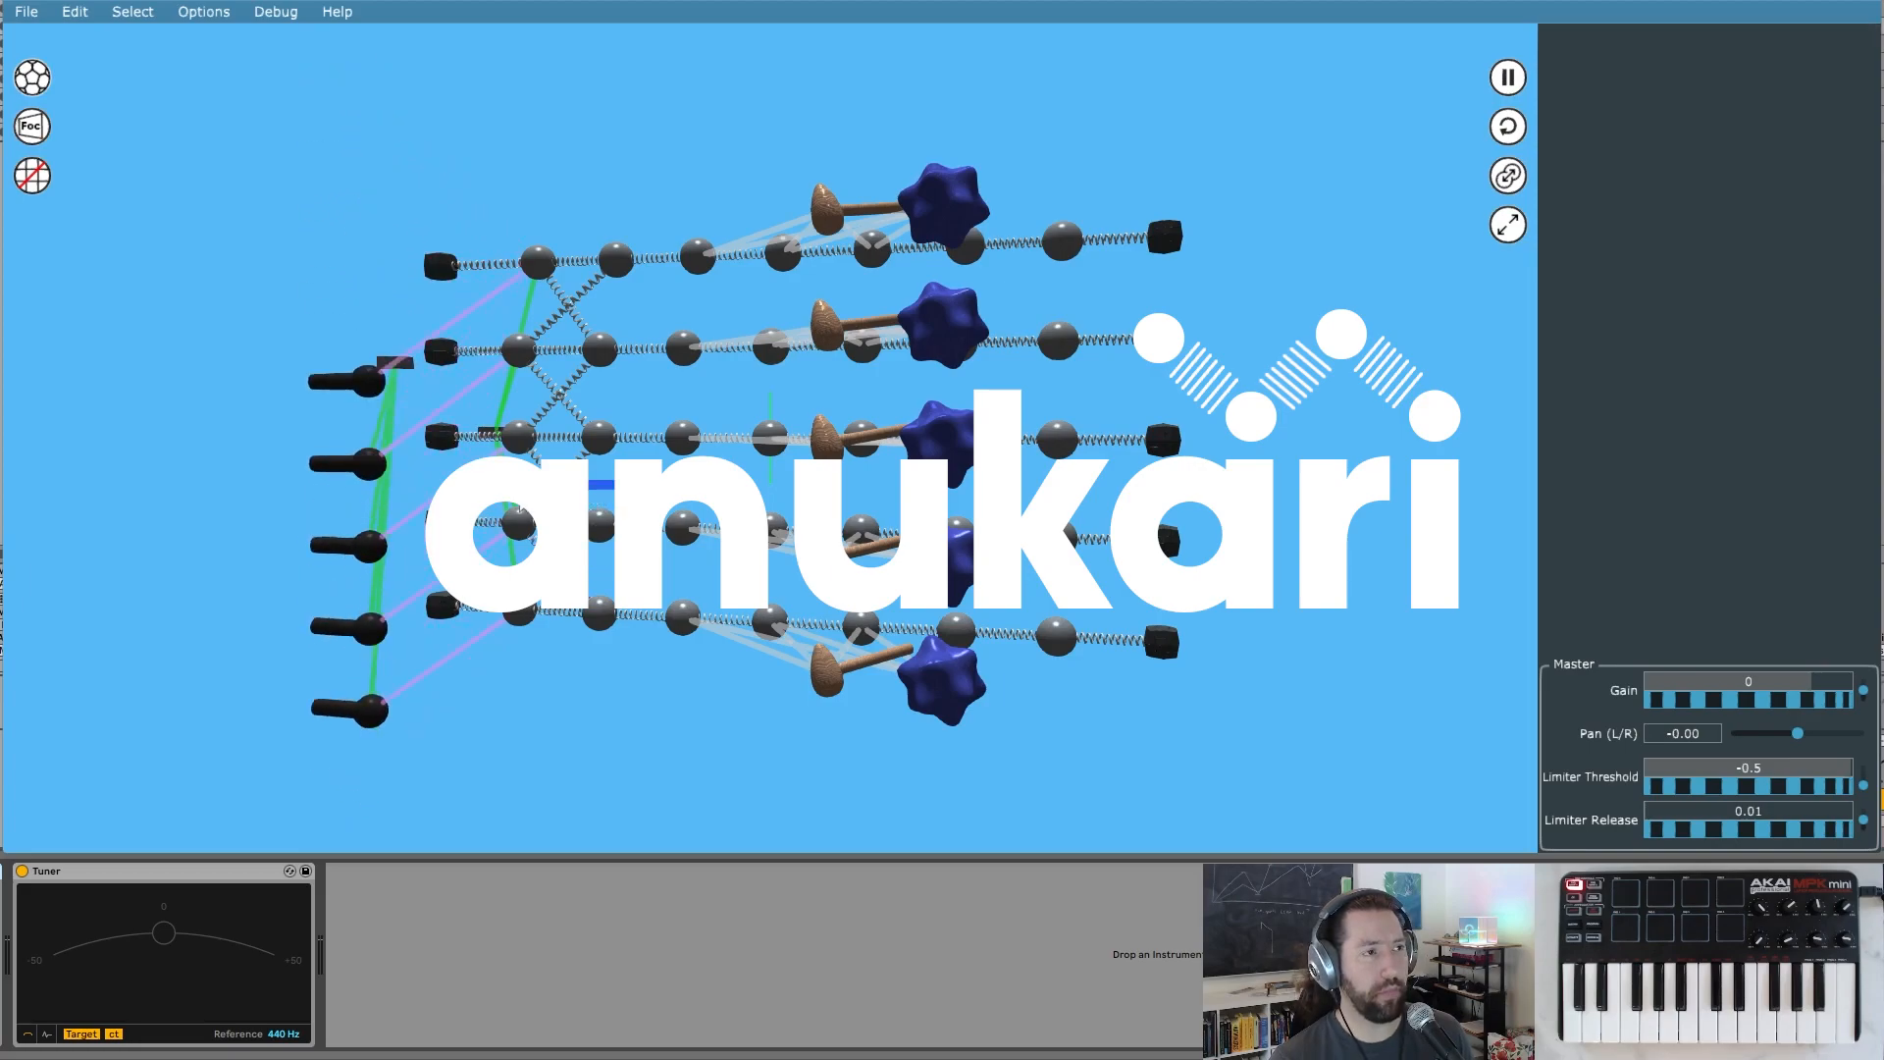
drag(627, 480, 518, 491)
drag(1369, 431, 862, 404)
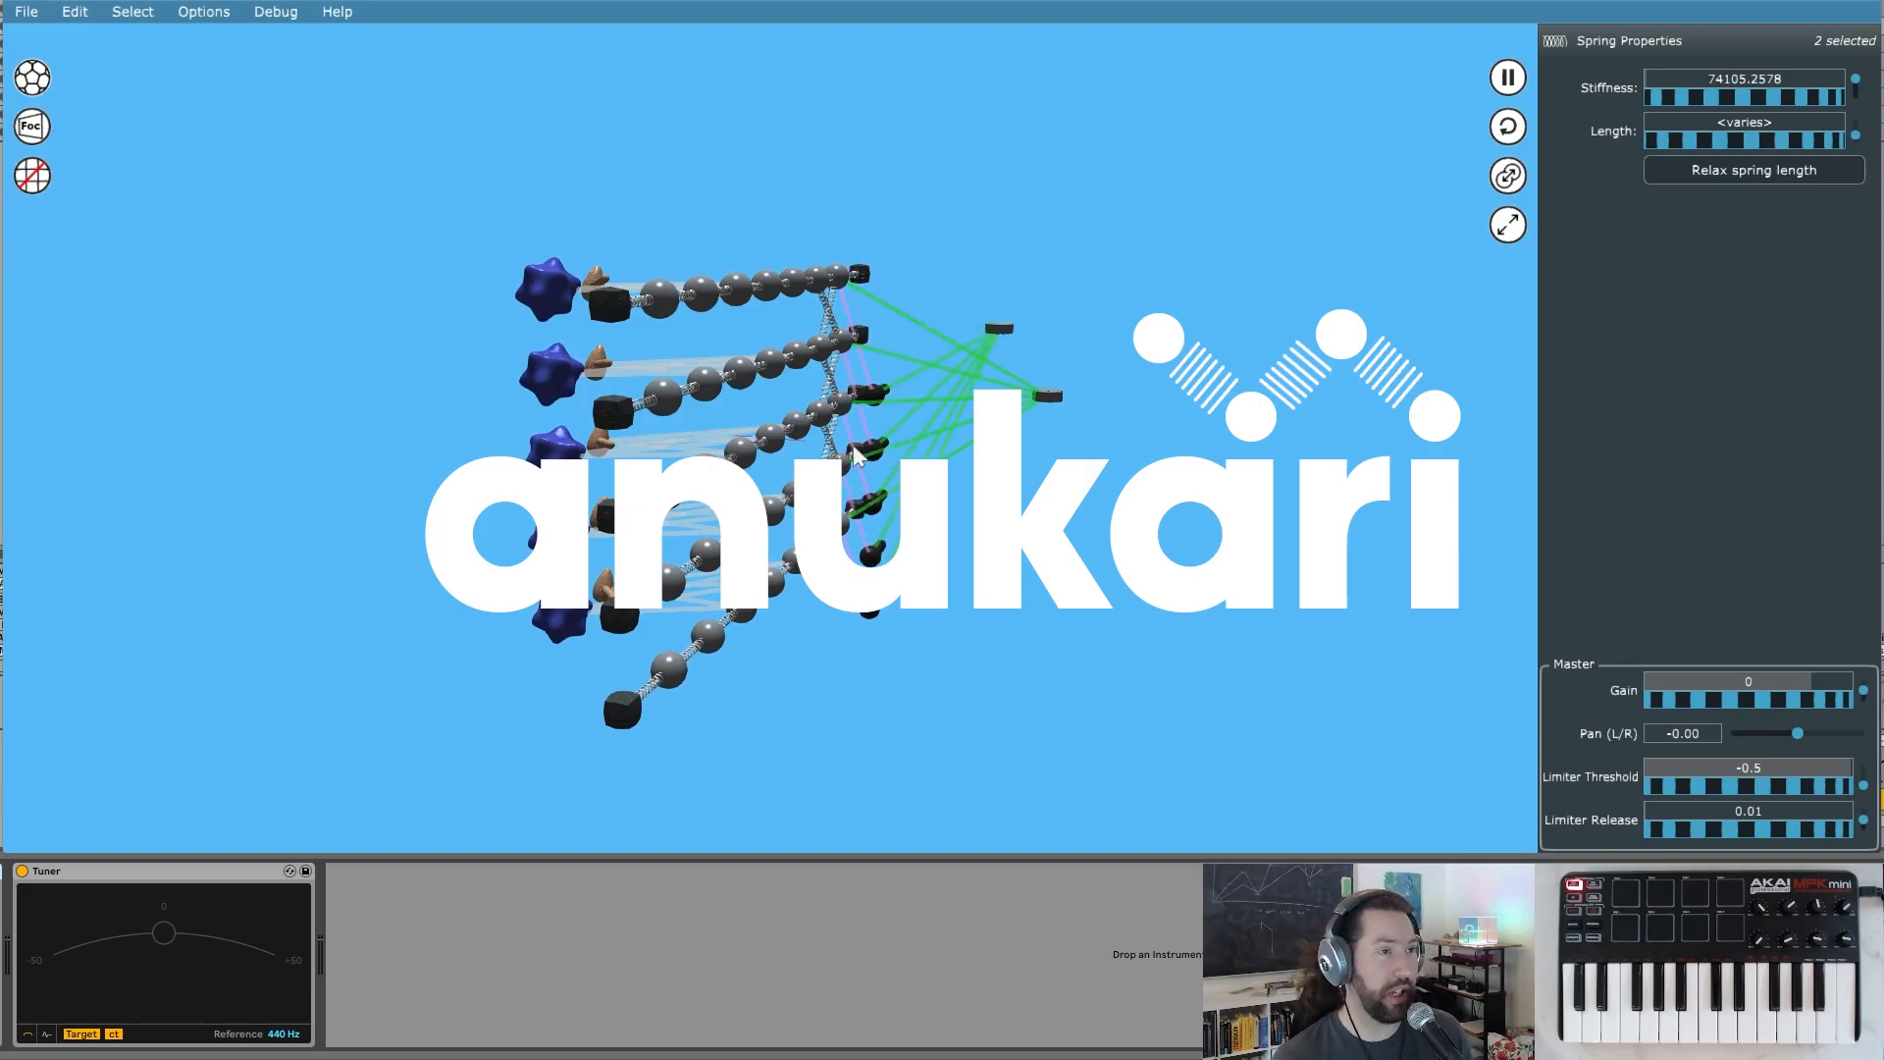
click(951, 515)
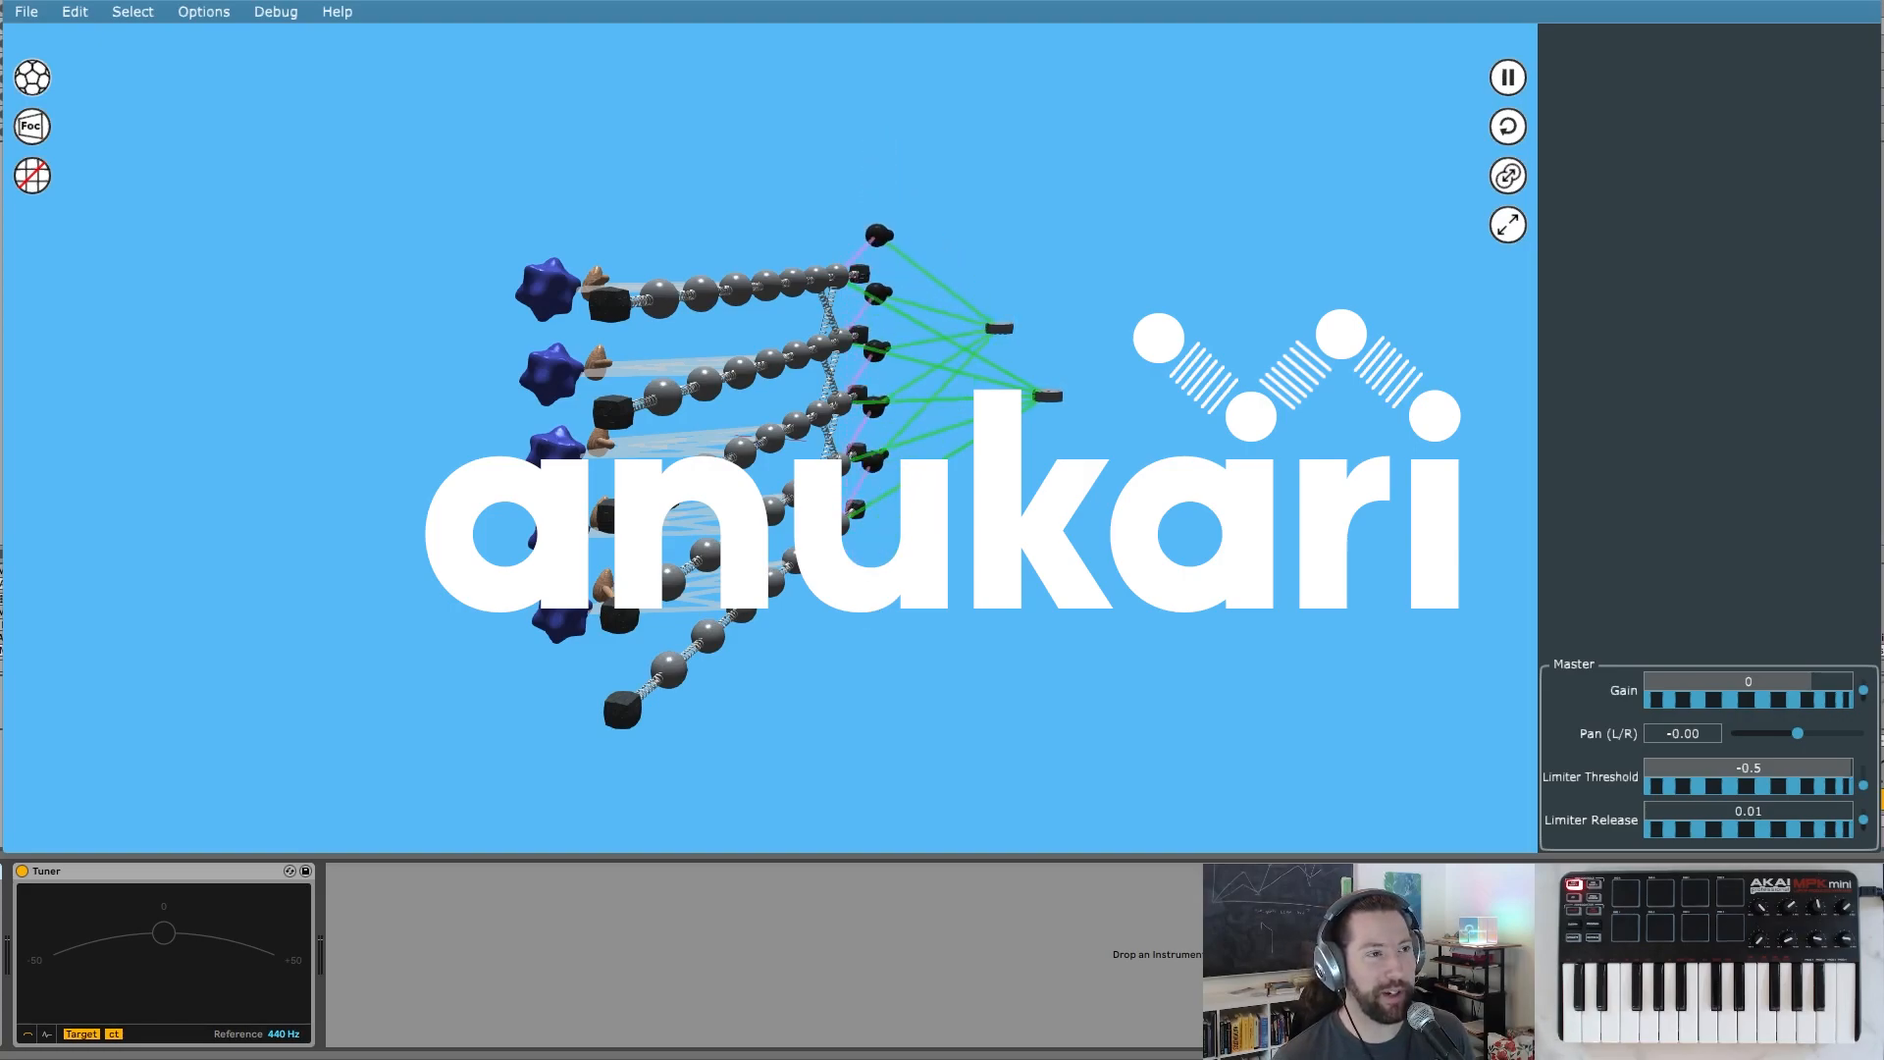
drag(961, 475, 1374, 475)
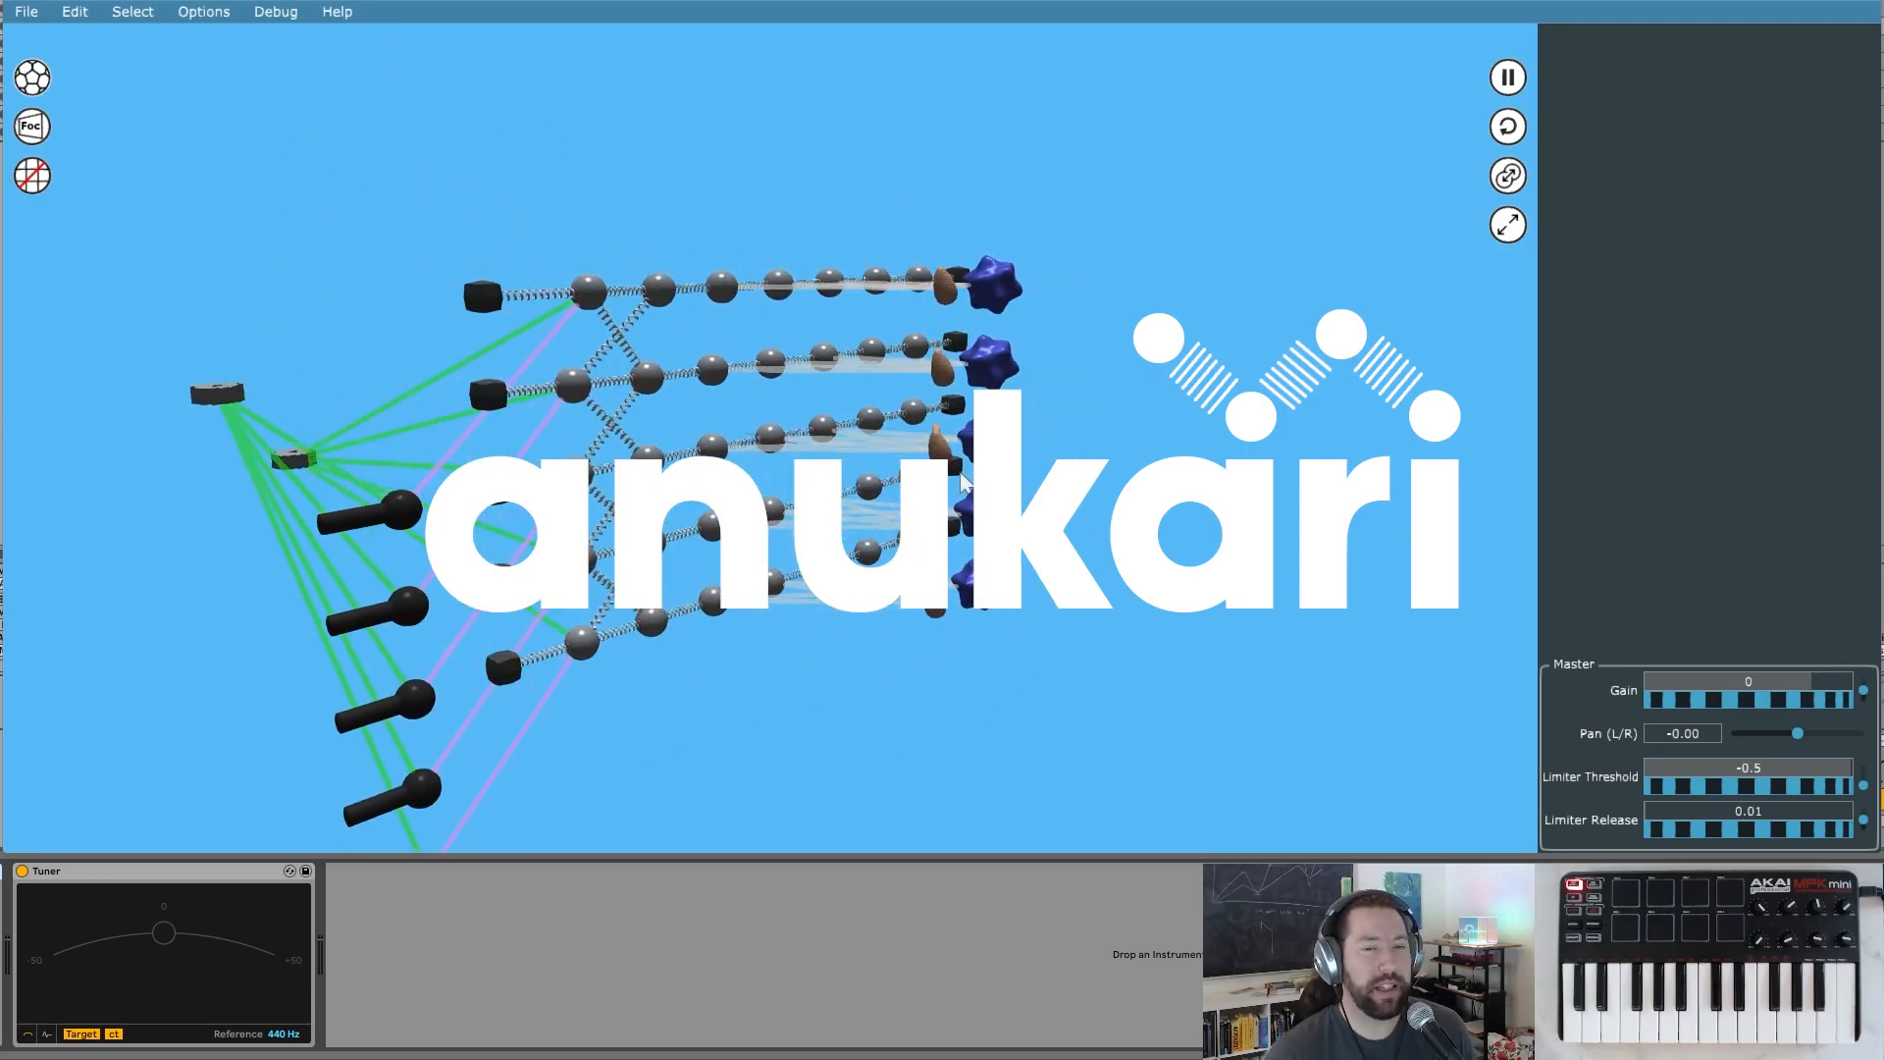